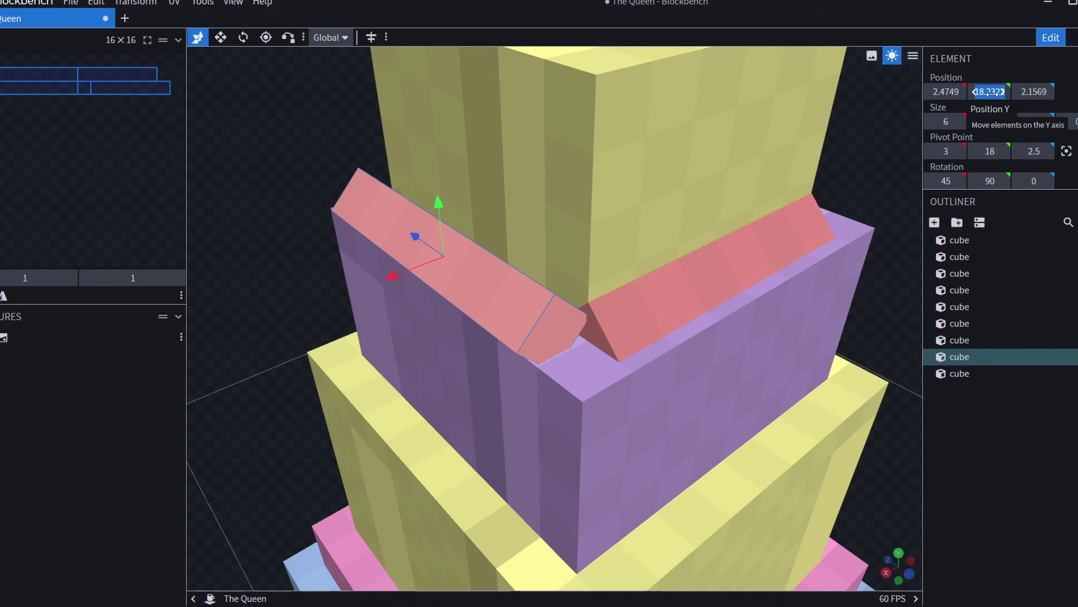
- Set the selected red trim strip's position to Y 18 and Z 3.3
text(18)
click(722, 280)
click(441, 255)
click(1031, 92)
text(-3.33.3)
drag(362, 286, 436, 285)
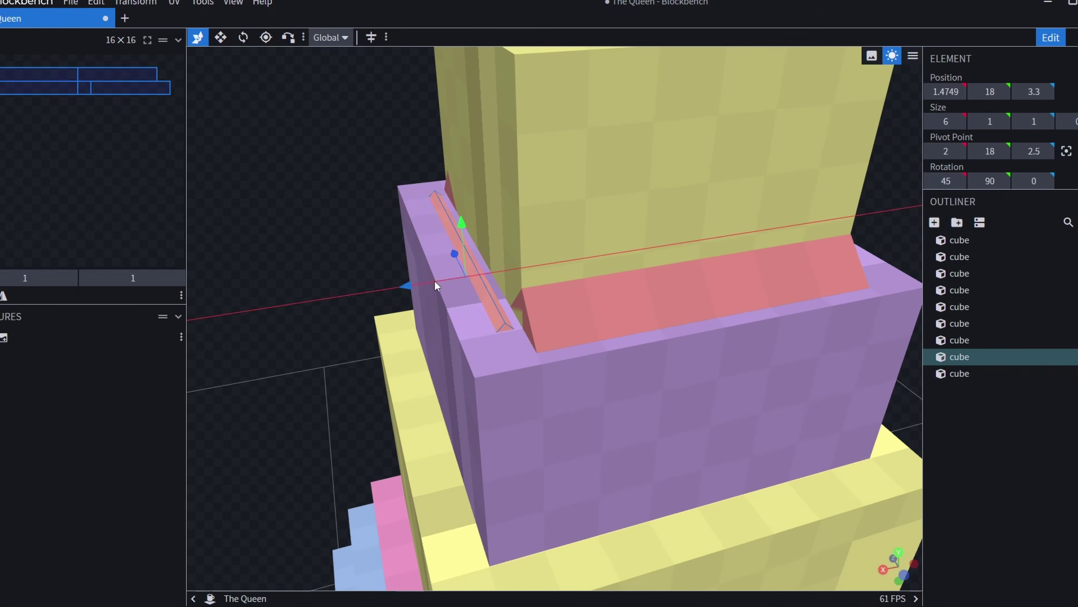
- Move the red strip to X 1.5 and Y 18, undoing the extra shift along the X axis
drag(459, 224, 454, 170)
drag(322, 272, 476, 293)
click(951, 91)
text(1.5)
drag(807, 298, 755, 281)
drag(382, 361, 462, 318)
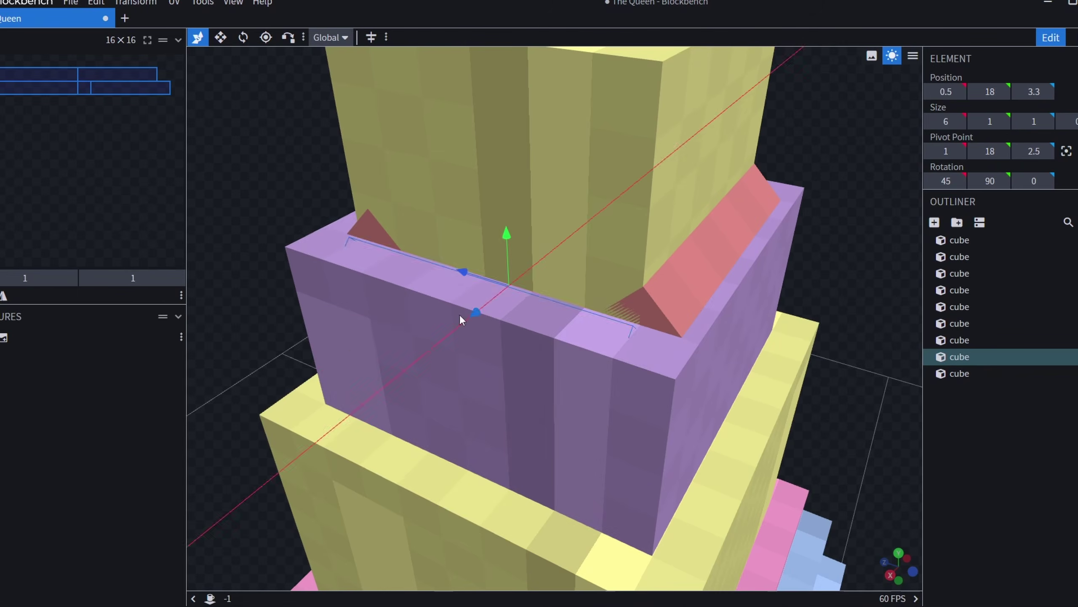
key(ctrl+z)
key(ctrl+z)
drag(807, 306, 734, 293)
click(990, 92)
text(18)
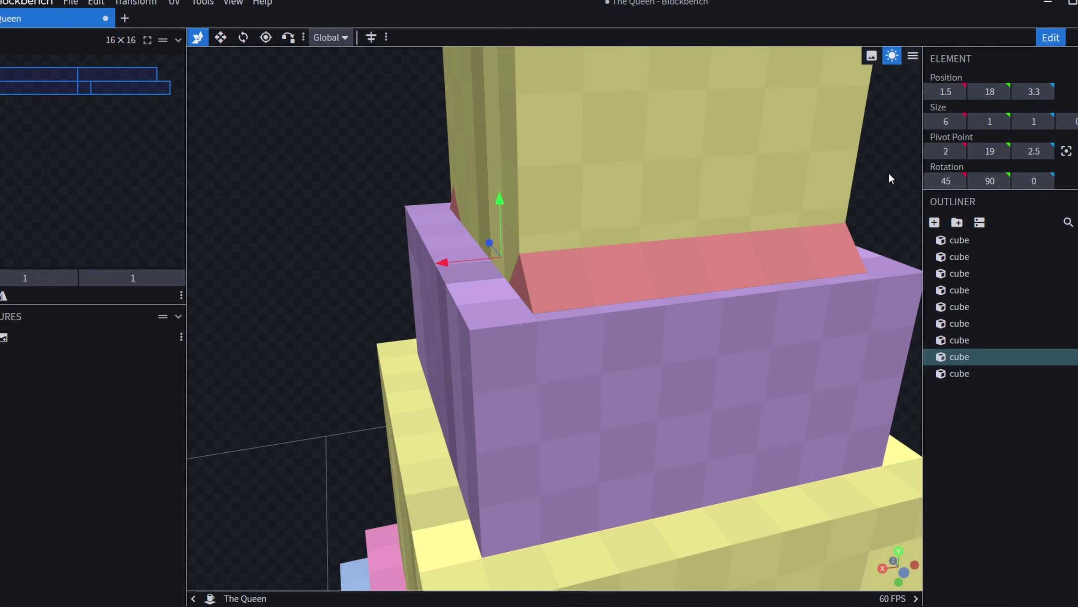
- Set the red strip's pivot Y to 18.5, and try a pivot Z of 3.5 before undoing it
click(982, 356)
click(990, 151)
text(18.5)
click(1034, 151)
text(3.5)
drag(323, 128, 297, 121)
drag(253, 11, 280, 24)
key(ctrl+z)
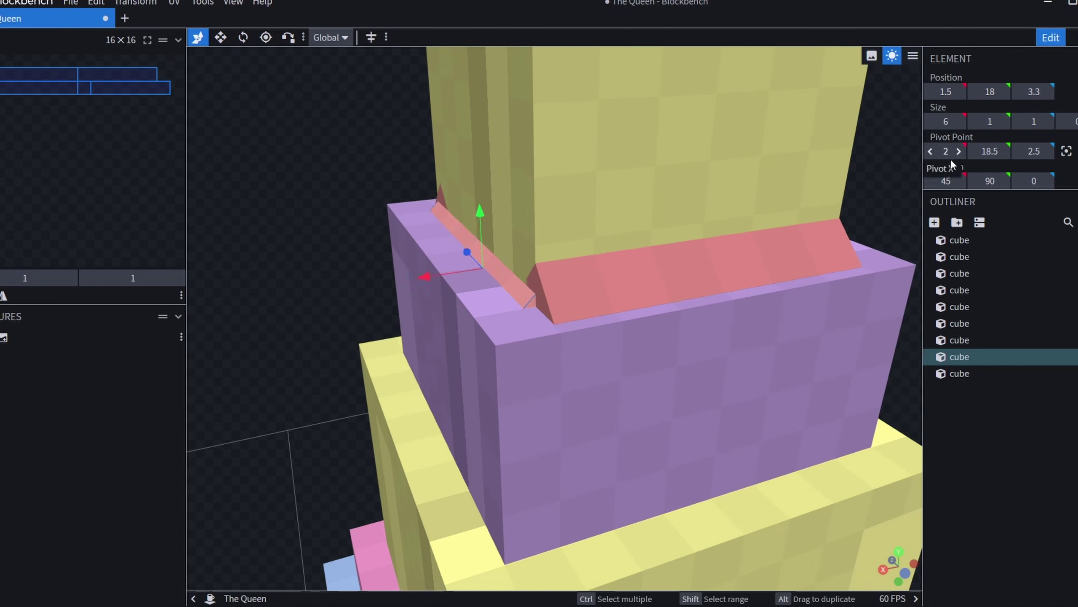
- Try shifting the red strip's pivot along X and raising the strip, undoing both changes
click(961, 151)
key(ctrl+z)
click(960, 340)
click(960, 356)
click(1036, 92)
drag(480, 240, 483, 202)
key(ctrl+z)
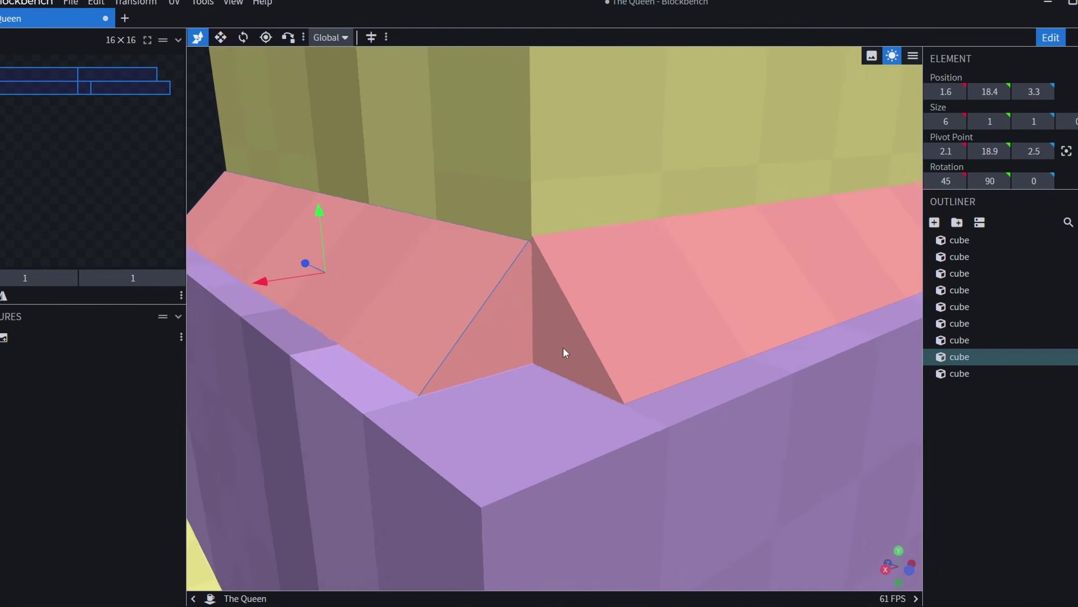
- Try placing the red strip with the 45, 90, 0 rotation at X 3 and Y 18
right_drag(565, 354, 578, 361)
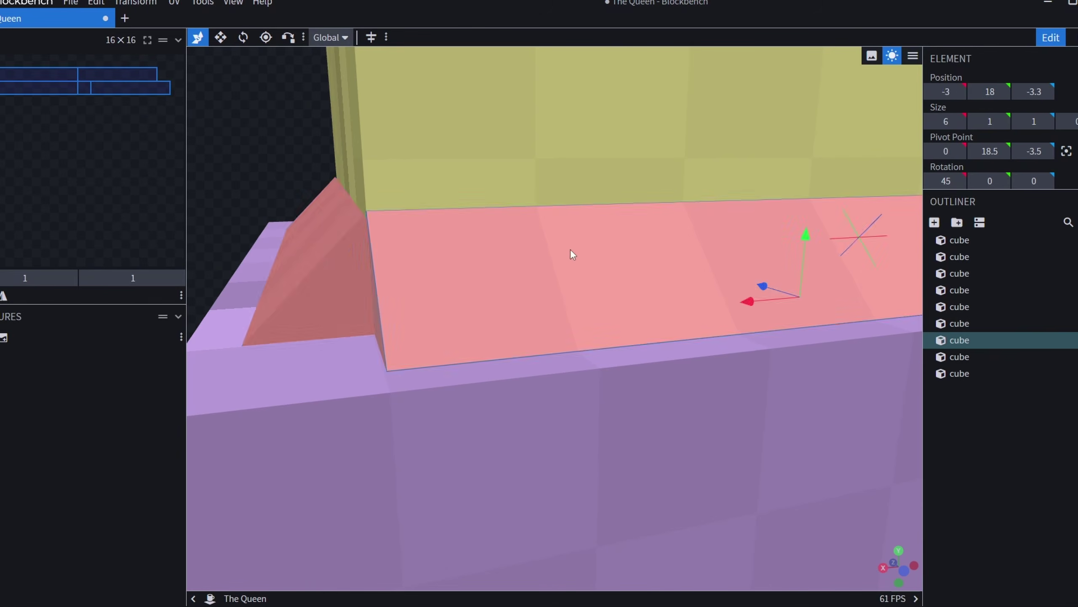
drag(479, 296, 272, 263)
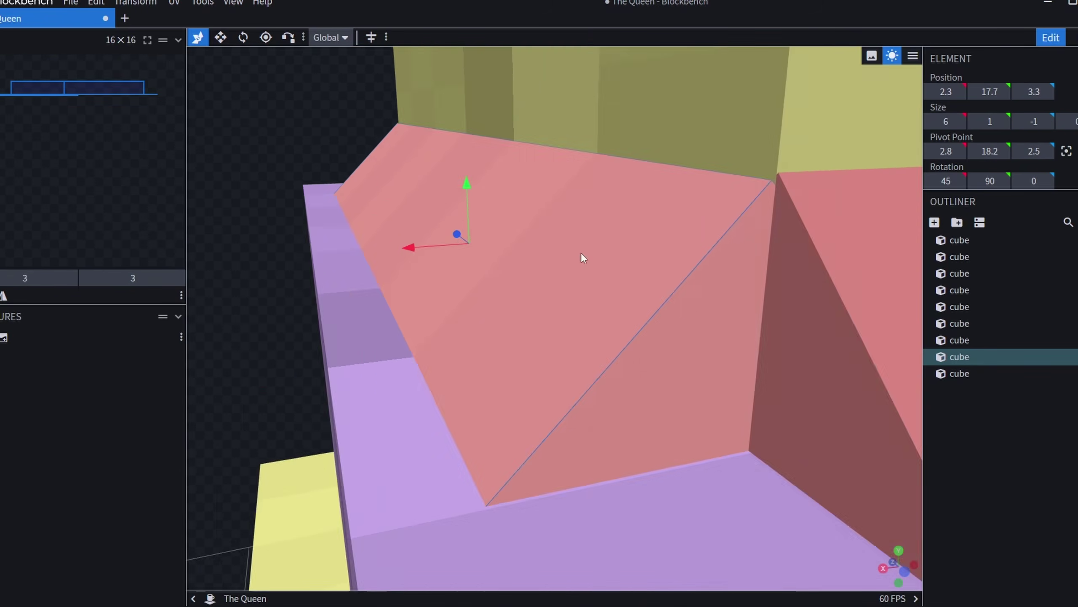
right_drag(581, 252, 530, 276)
click(990, 91)
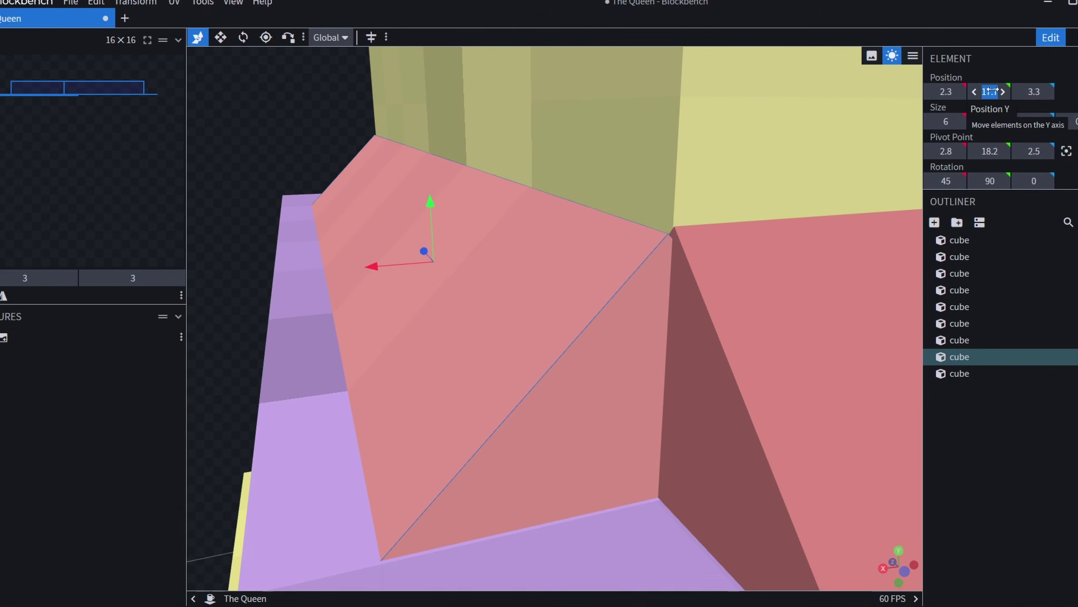
text(18)
click(946, 92)
text(3)
click(945, 93)
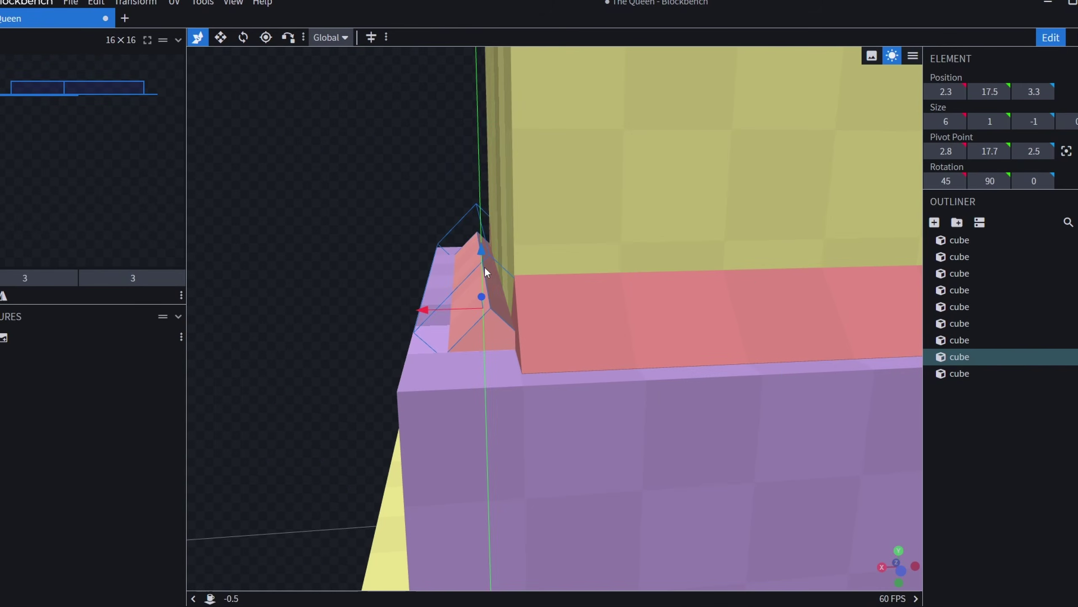
- Delete the red strip rotated 45, 90, 0 and move the green replacement strip to X 2.5, Y 18
key(Delete)
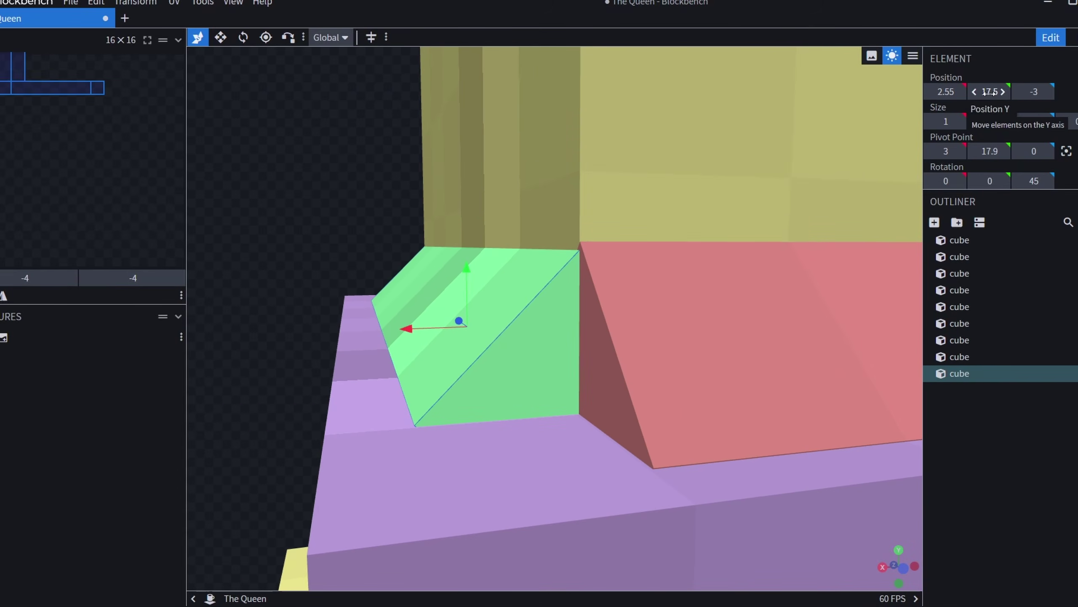
drag(472, 289, 472, 265)
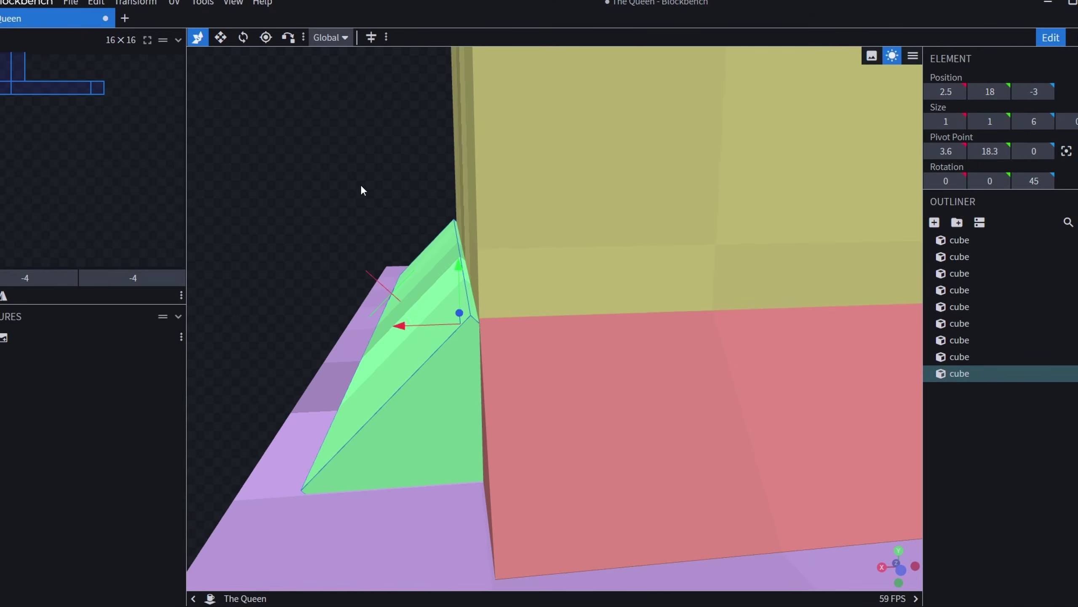
drag(944, 91, 946, 91)
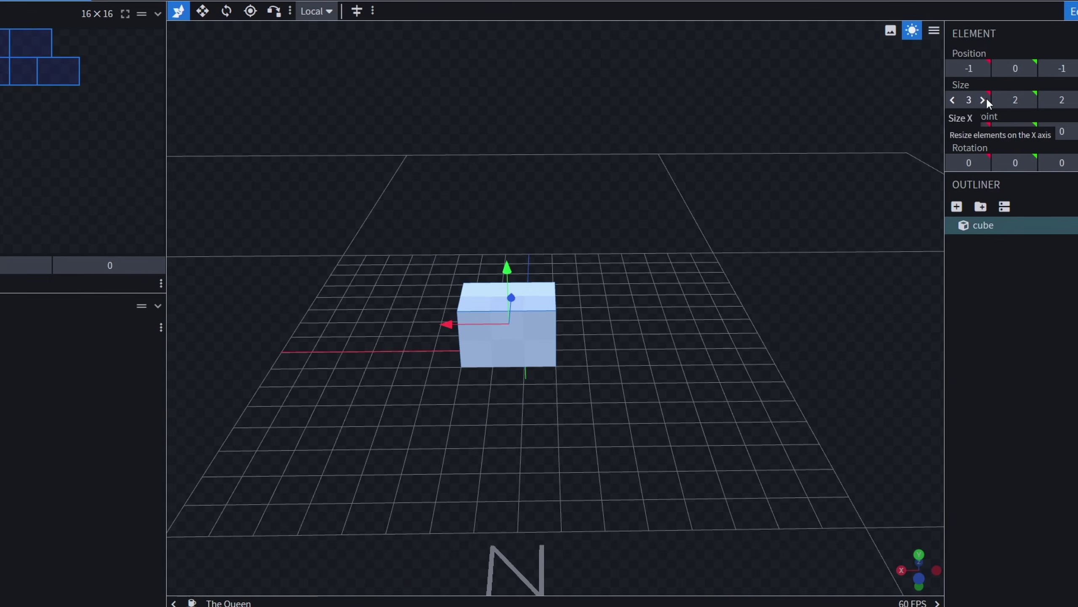
- Resize the base cube to 7 units on both the X and Z axes
scroll(986, 97, up, 2)
scroll(986, 100, up, 2)
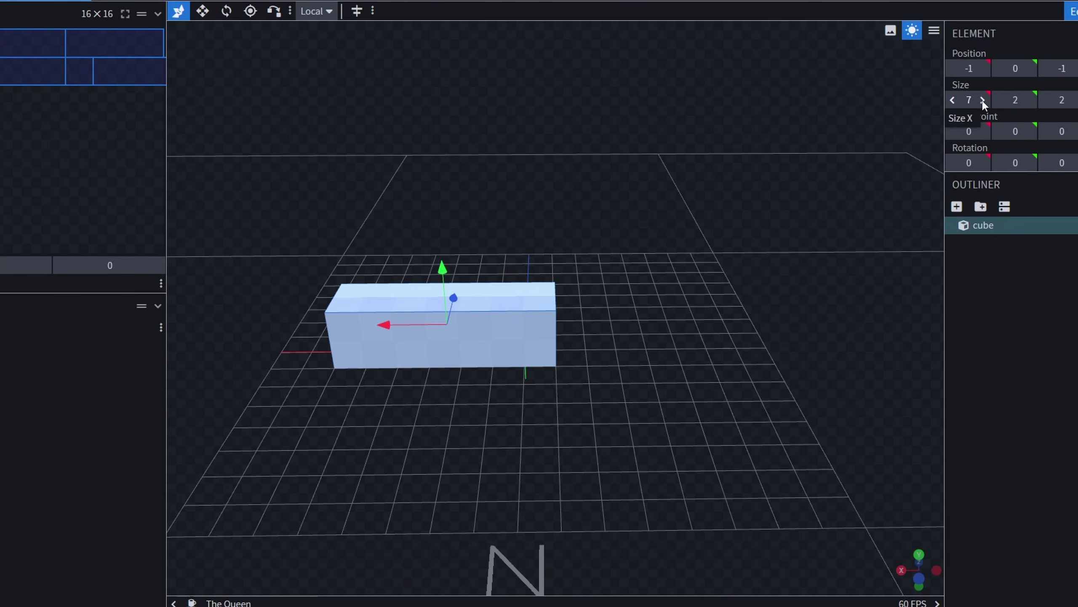
scroll(1075, 102, up, 2)
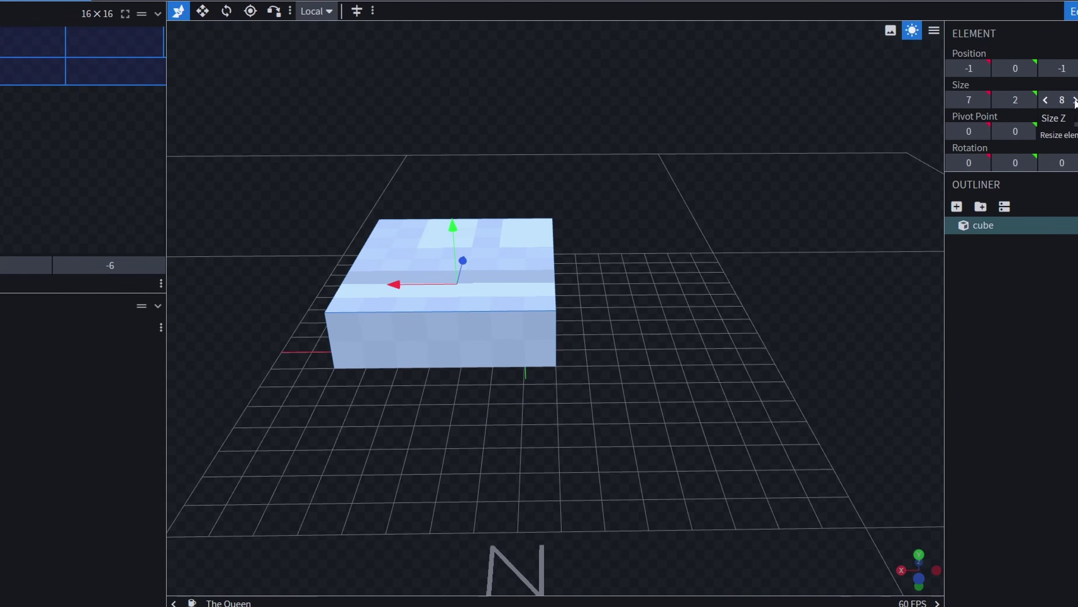
click(1045, 100)
- Move the base cube to X -4, Z -4 and set its height to 4
drag(461, 266, 452, 321)
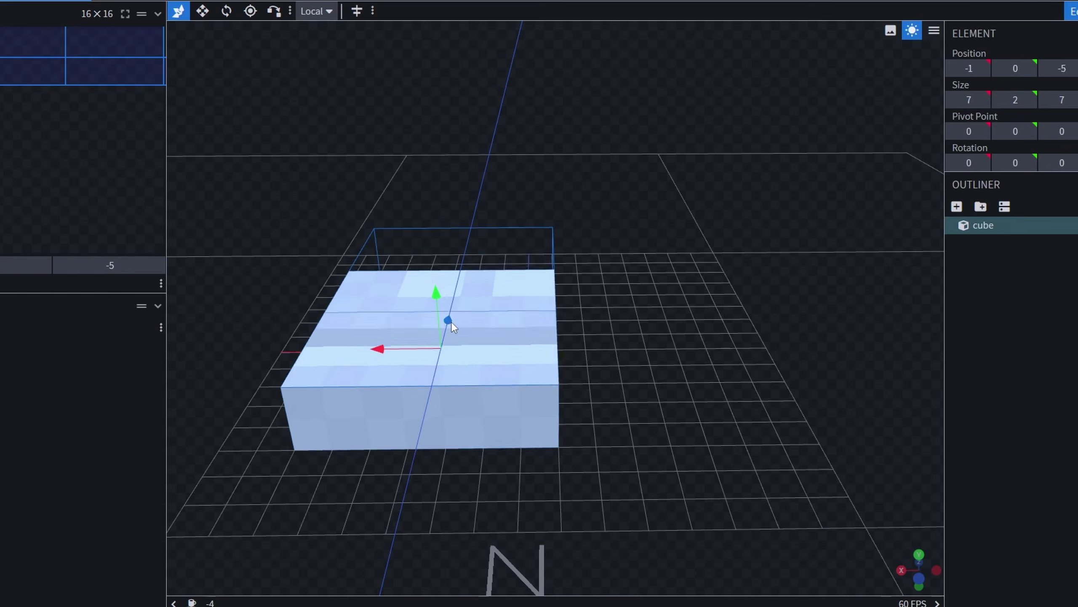
drag(392, 346, 499, 344)
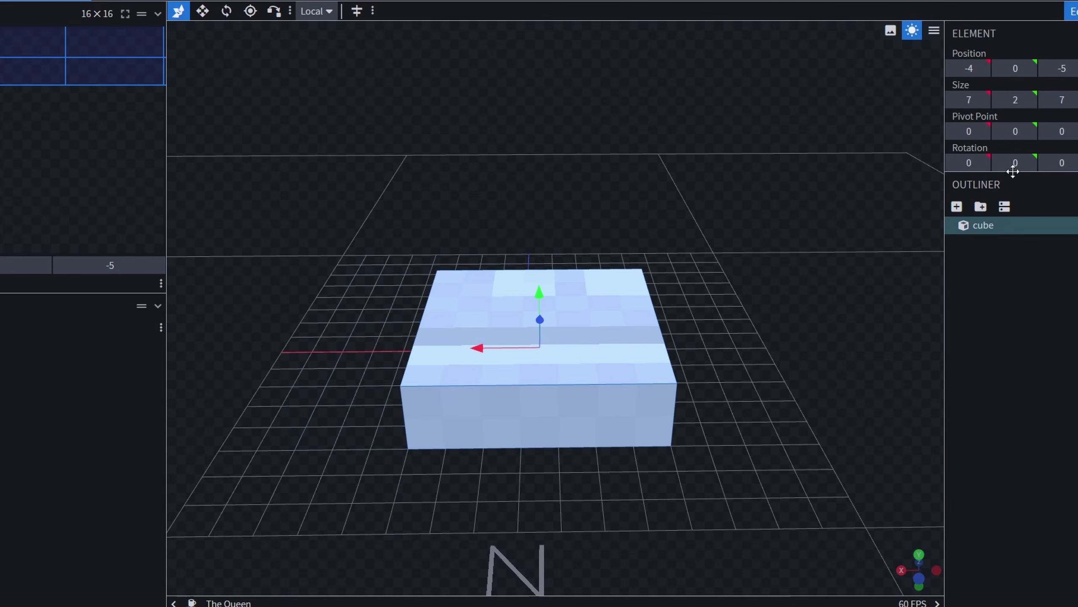
click(1031, 100)
click(1031, 100)
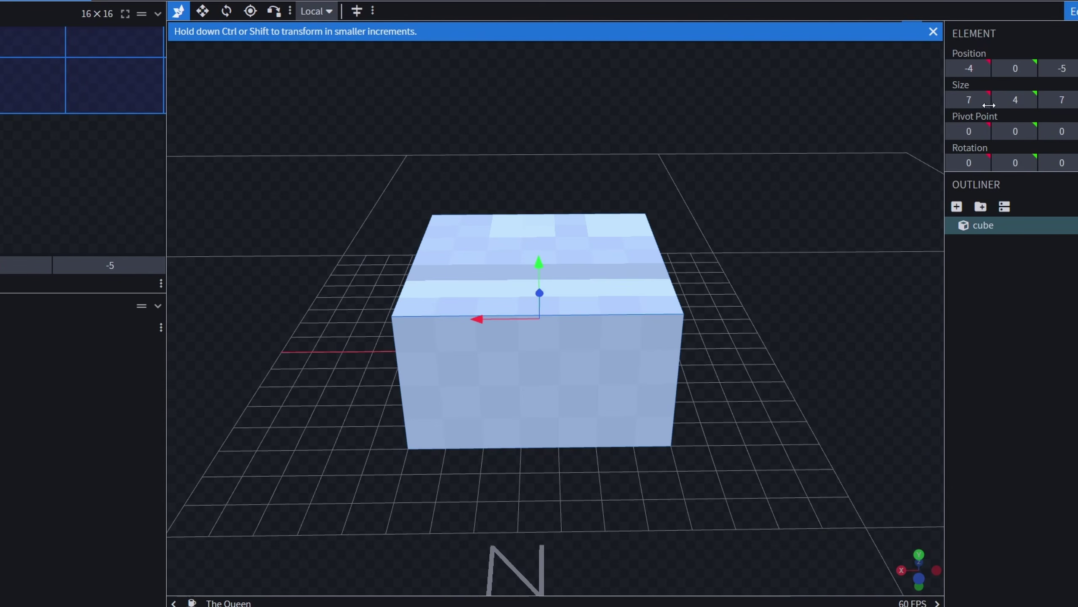
click(1073, 69)
drag(874, 238, 631, 416)
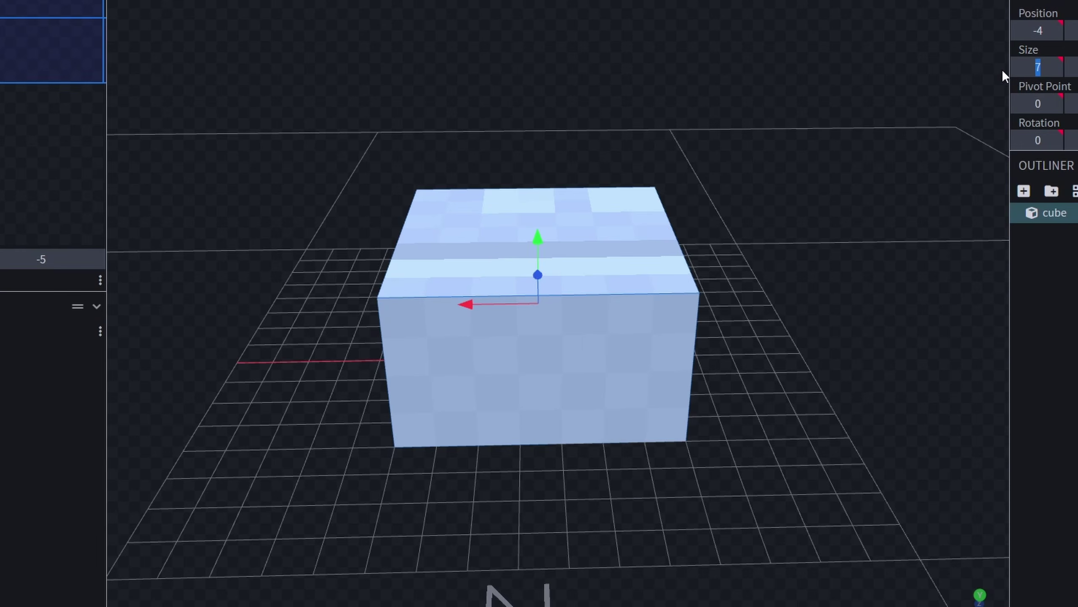
- Duplicate the base cube and raise the copy to Y 4 so it sits on top of the original
right_click(1062, 214)
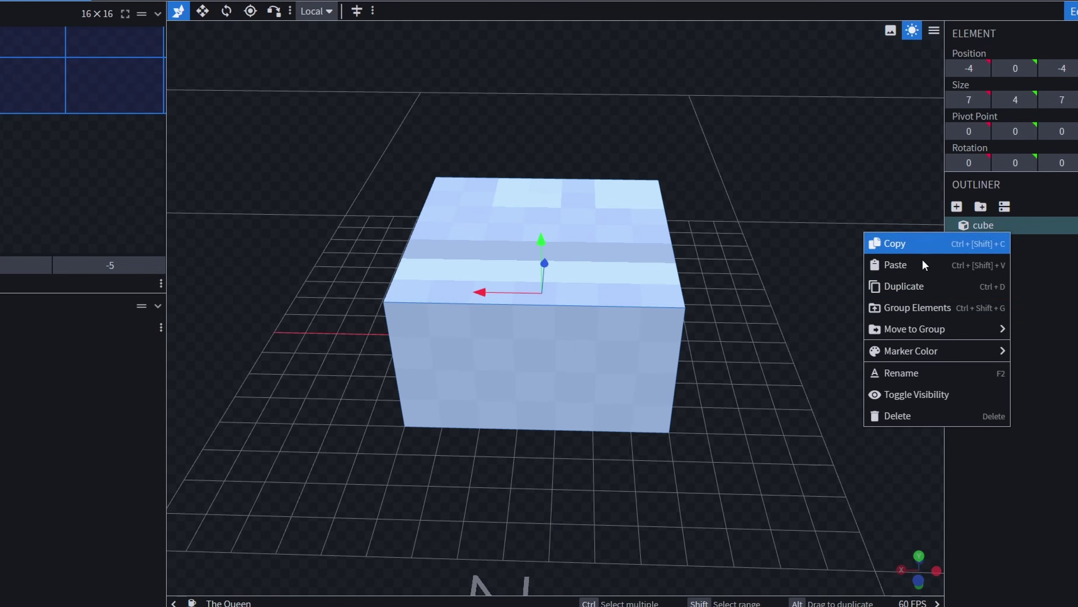
click(968, 279)
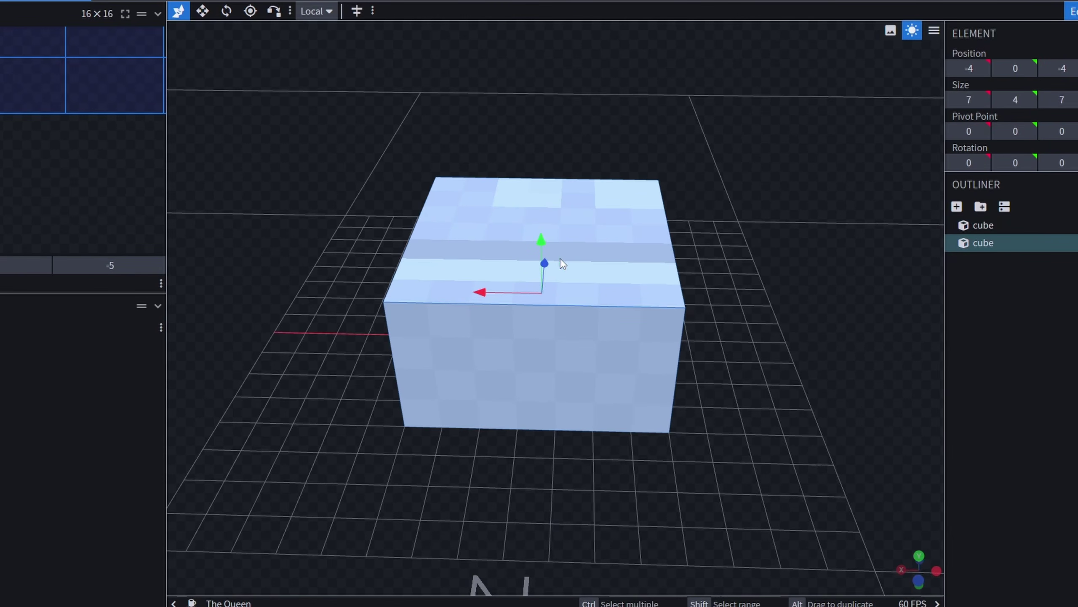
drag(544, 261, 549, 129)
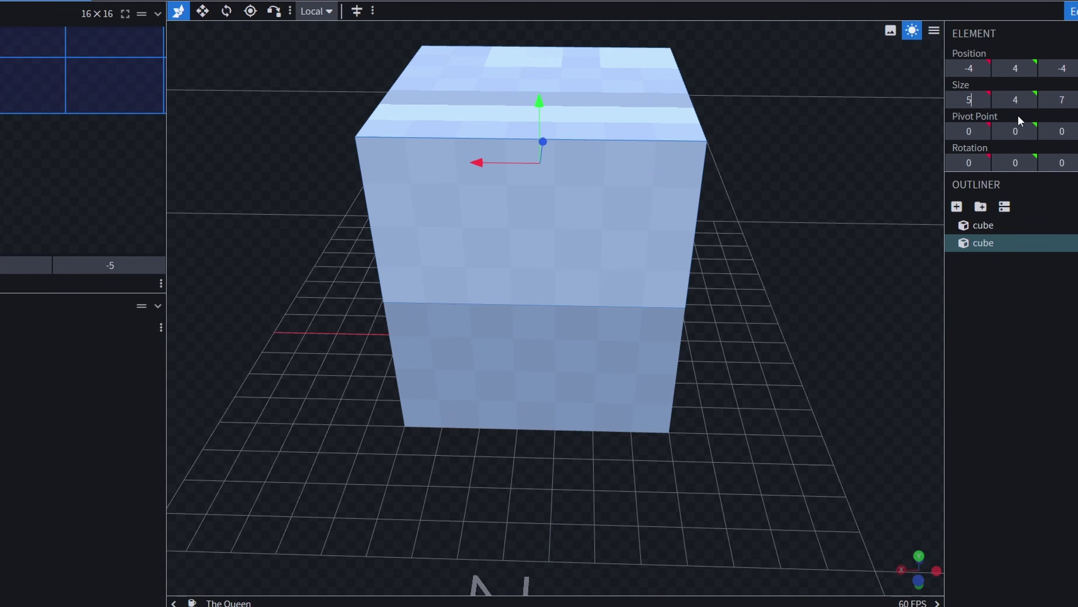
- Resize the upper cube to 5 on X and Z and centre it on the base at X -3, Z -3
drag(1053, 99, 1056, 95)
key(Return)
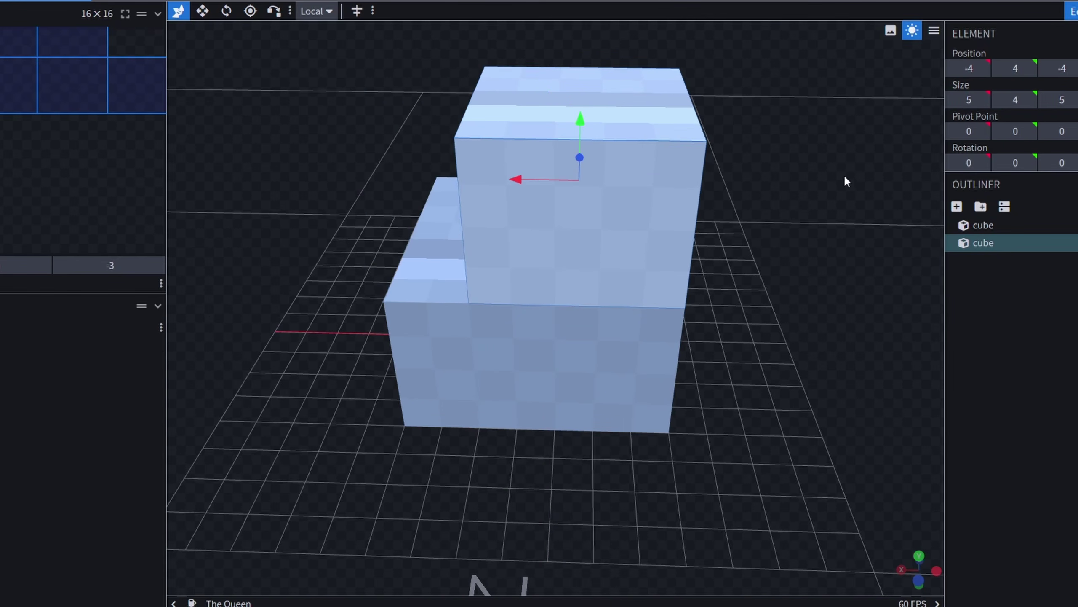
click(954, 69)
click(981, 67)
click(981, 68)
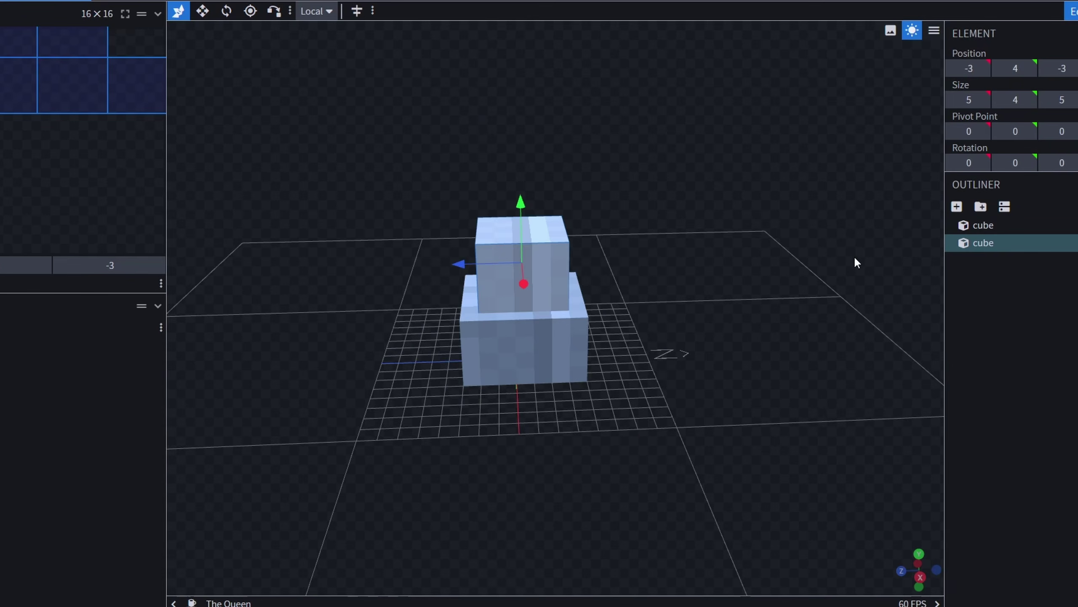
- Examine the two stacked cubes from several angles, selecting the base and the upper cube in turn
drag(855, 257, 726, 255)
scroll(543, 321, down, 5)
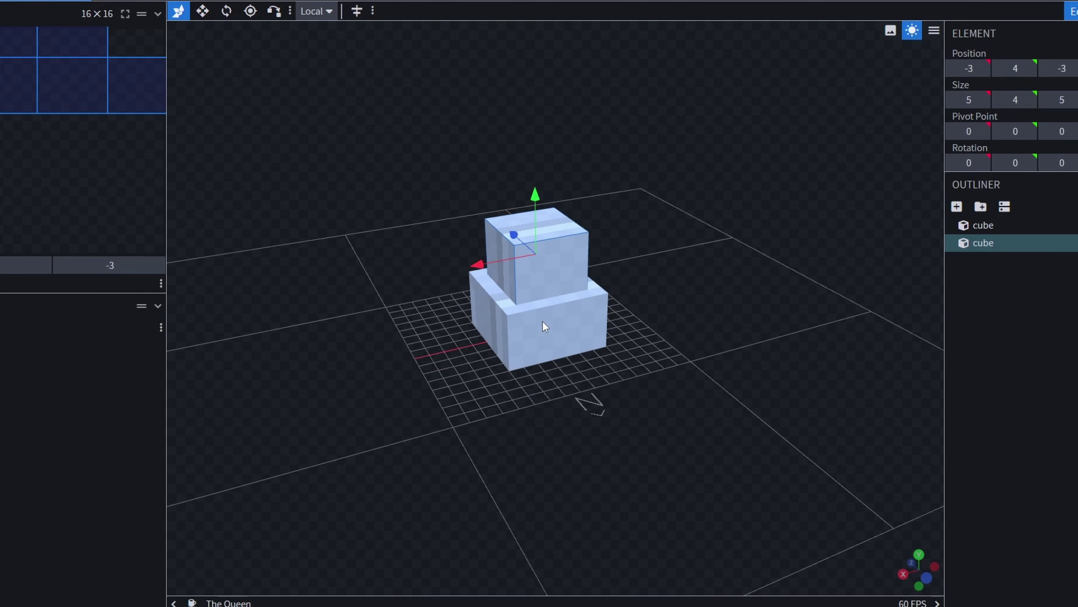
scroll(547, 304, up, 5)
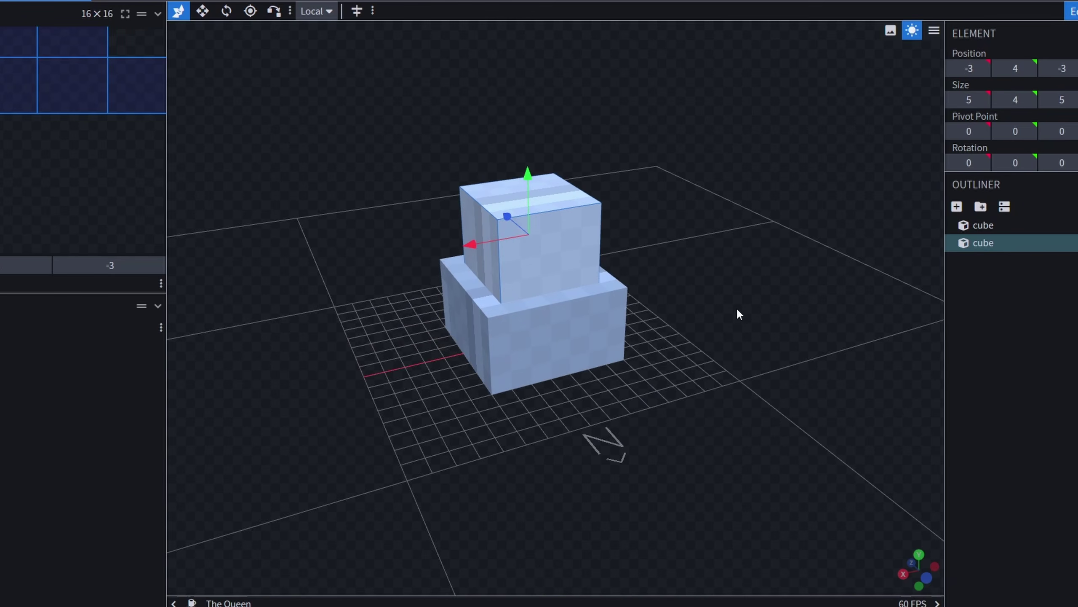
drag(736, 307, 683, 371)
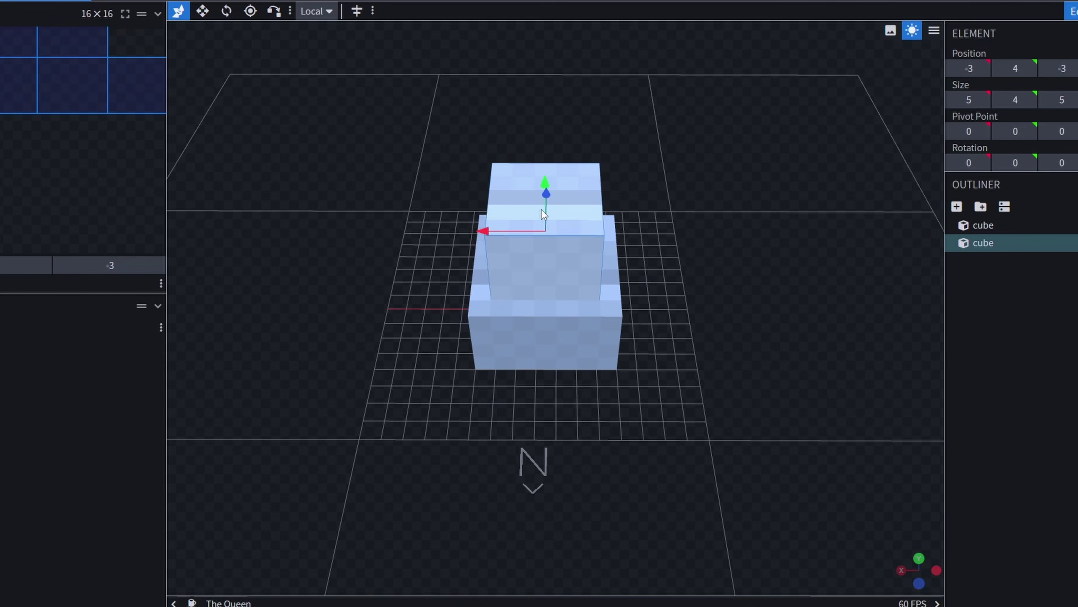
click(568, 352)
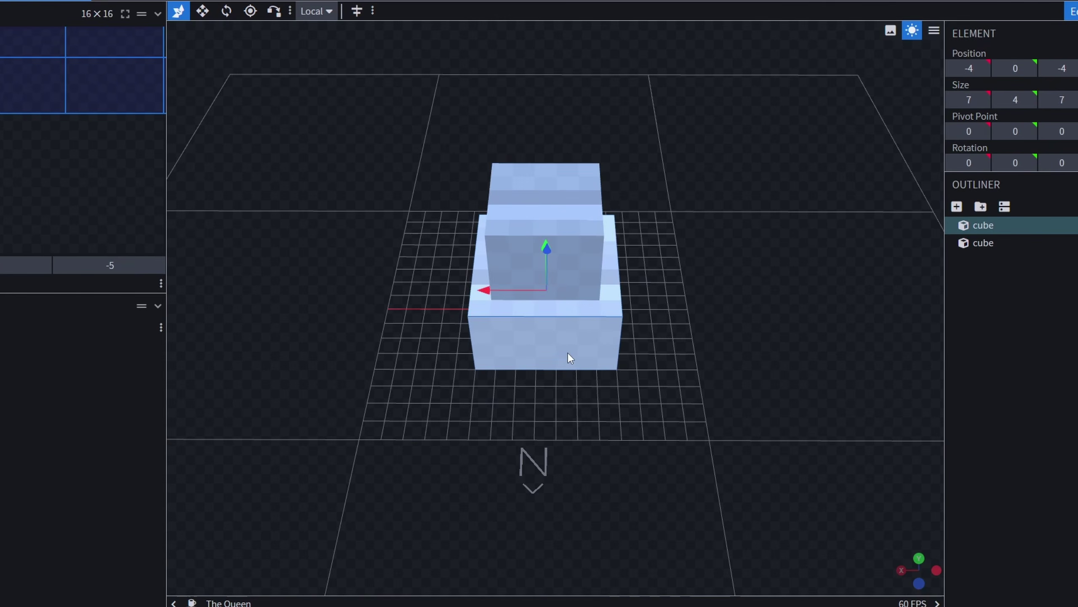
click(533, 233)
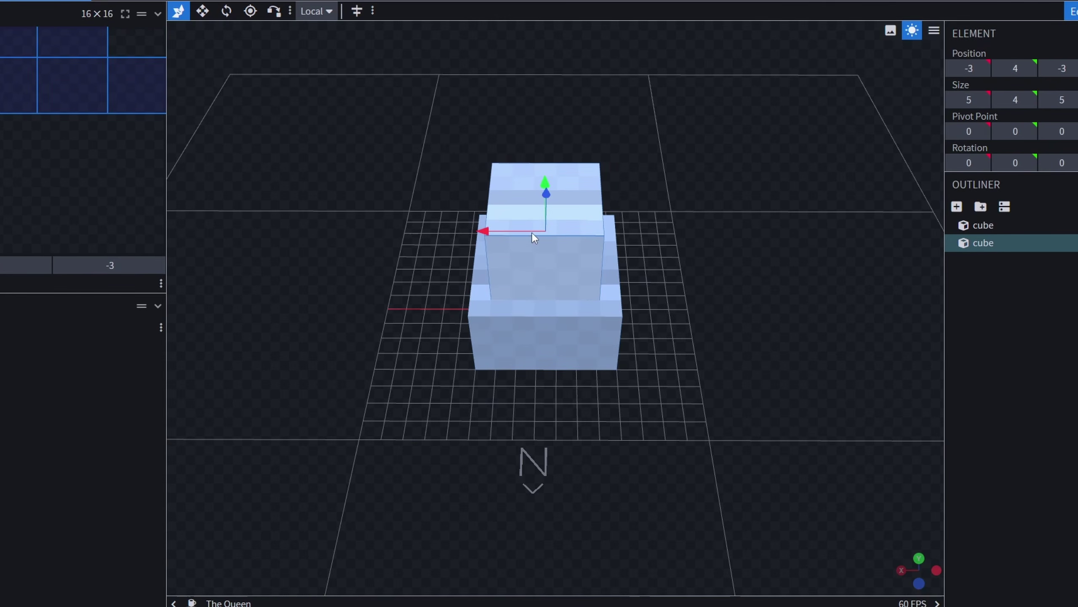
drag(688, 236, 684, 182)
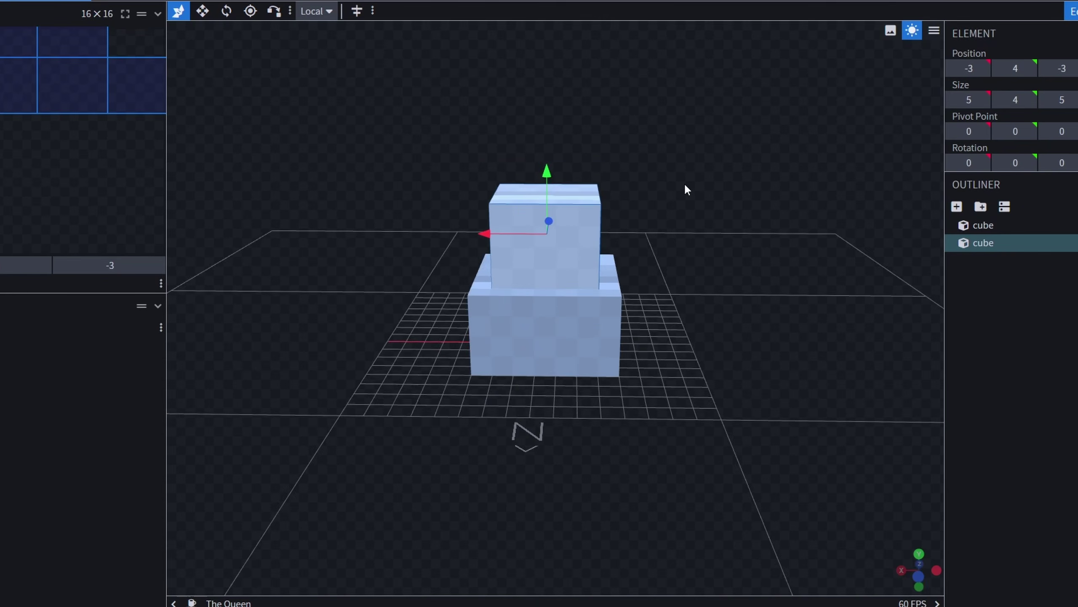
click(573, 346)
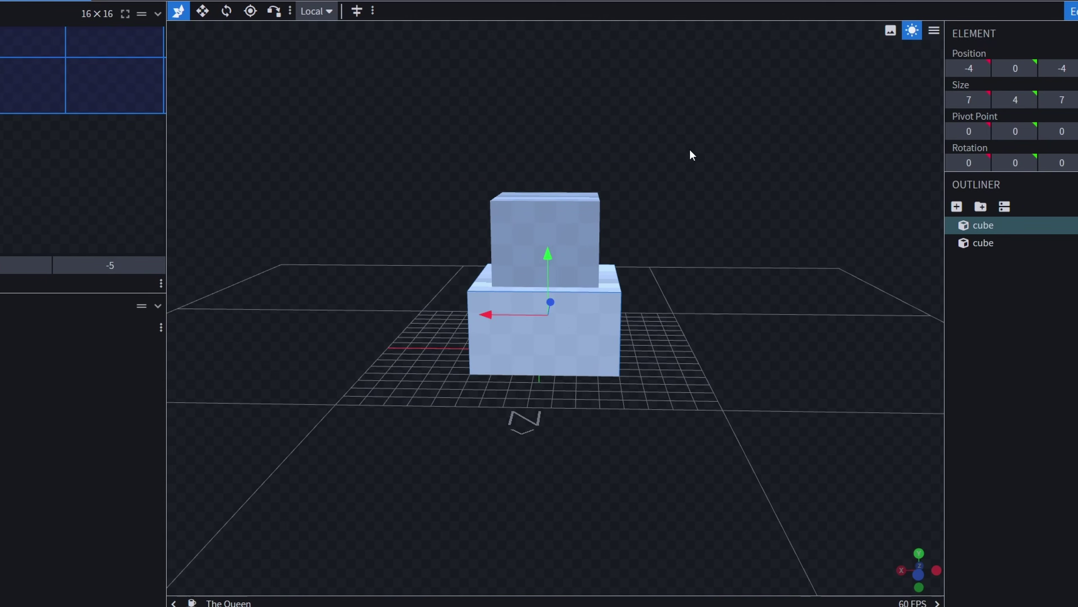
click(571, 203)
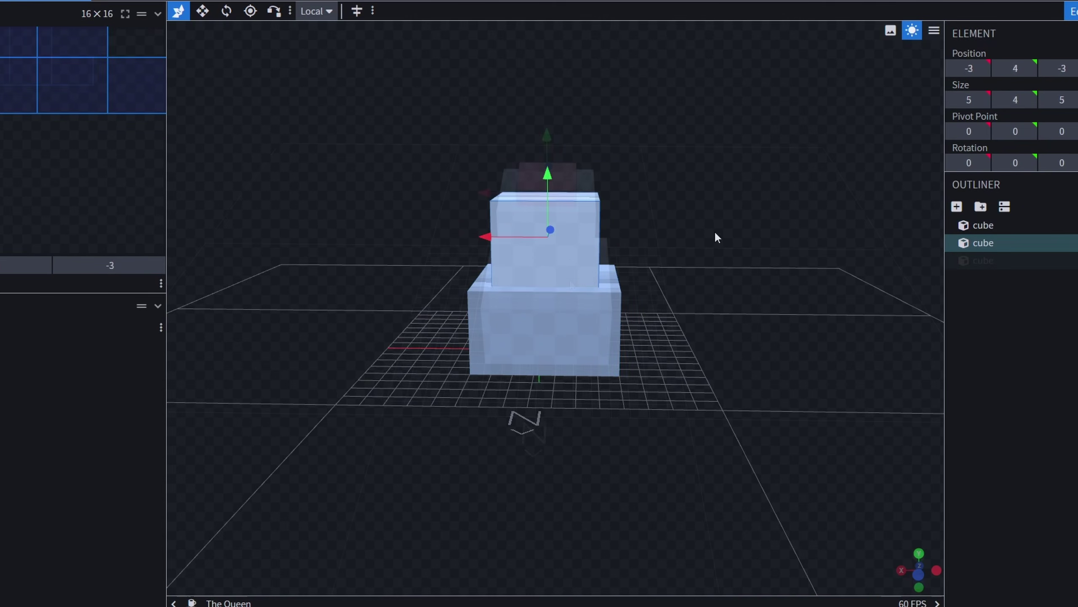
- Inspect the three-cube stack from below and from the sides, including the pink top cube
mouse_move(771, 235)
mouse_down()
mouse_move(874, 215)
mouse_move(775, 218)
mouse_move(773, 239)
mouse_move(778, 212)
mouse_move(756, 223)
mouse_up()
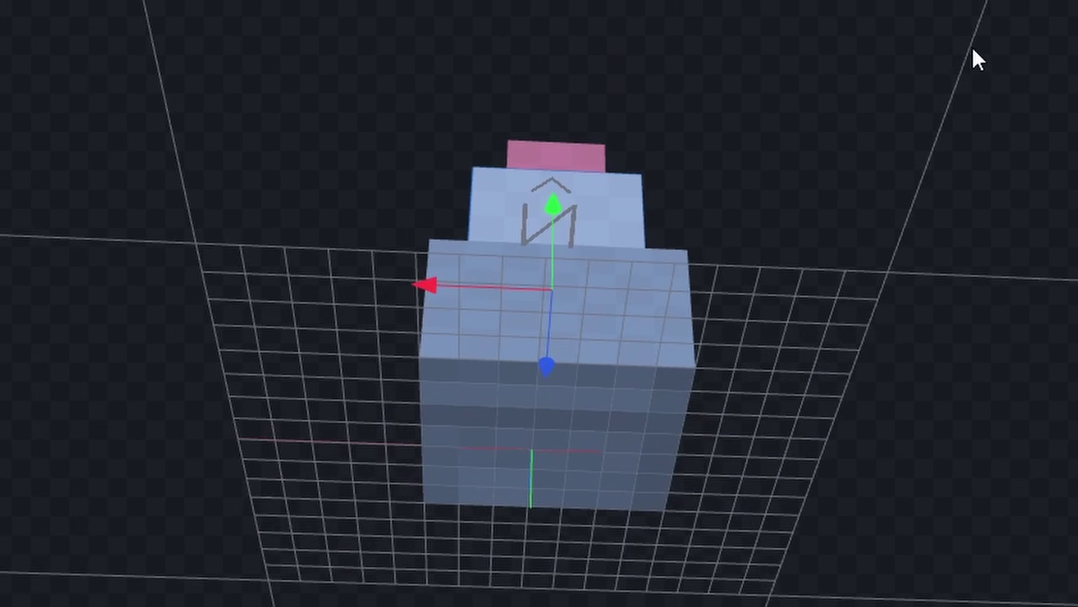
drag(972, 50, 1077, 314)
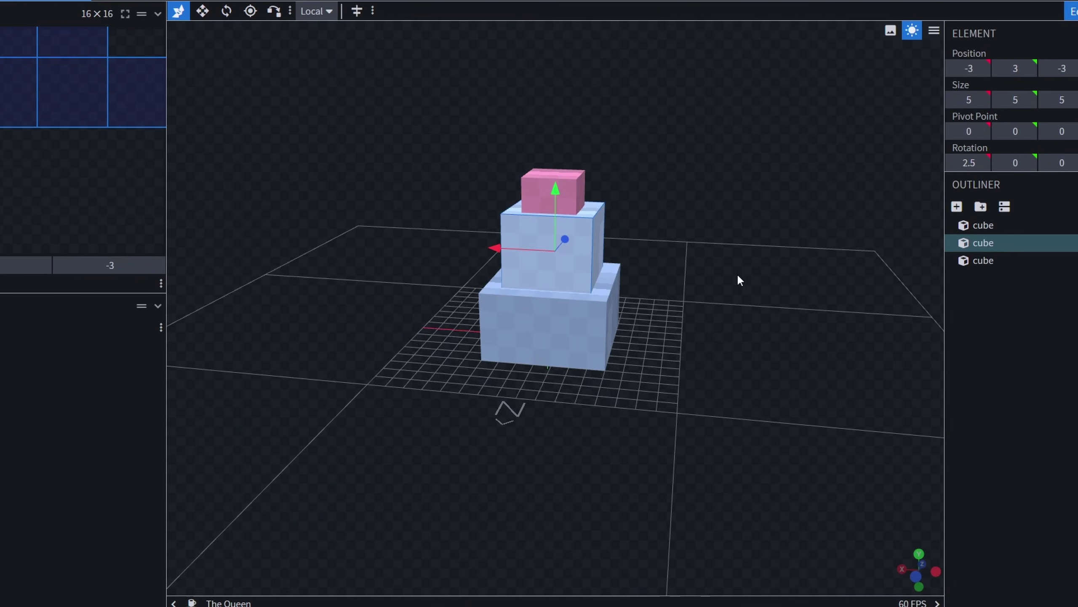
click(575, 183)
drag(562, 158, 450, 315)
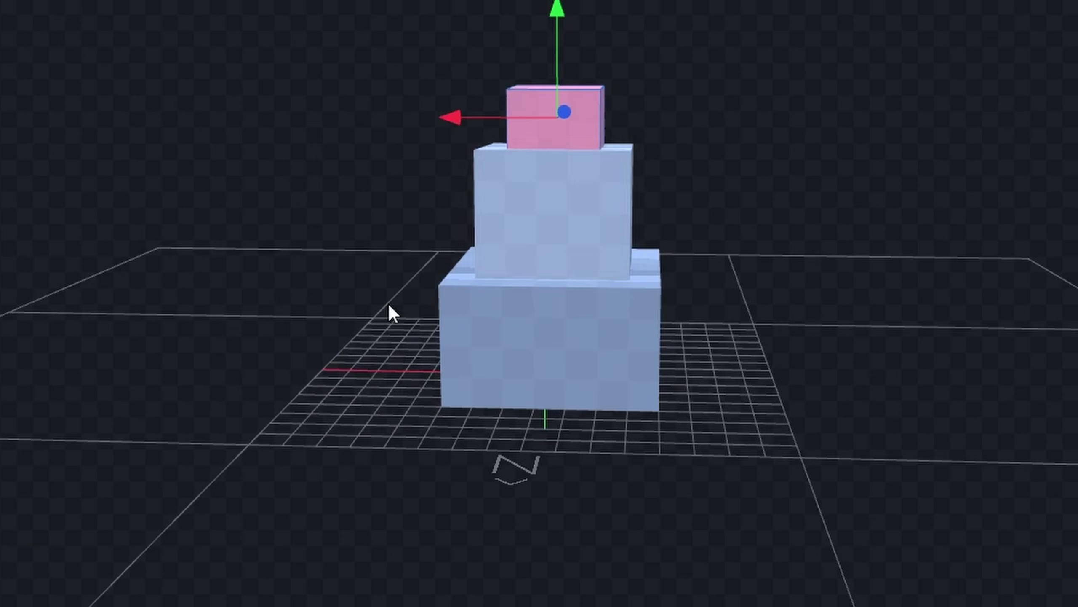
drag(859, 240, 741, 262)
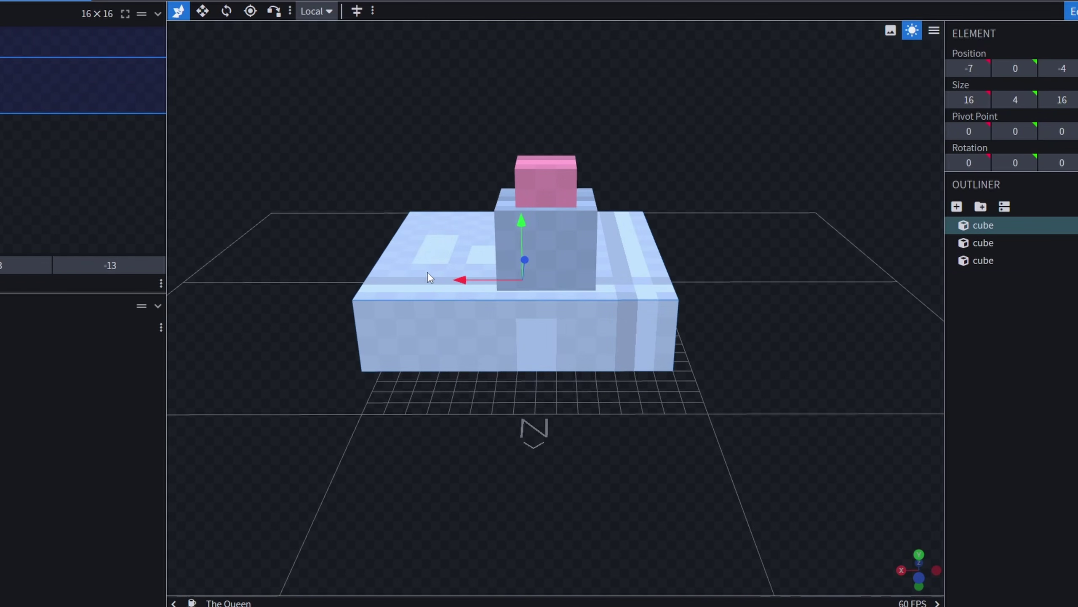
- Move the base cube to Z -8 and set the second cube to 14 × 2 × 14 at -7, 3, -7 with zero rotation
click(529, 266)
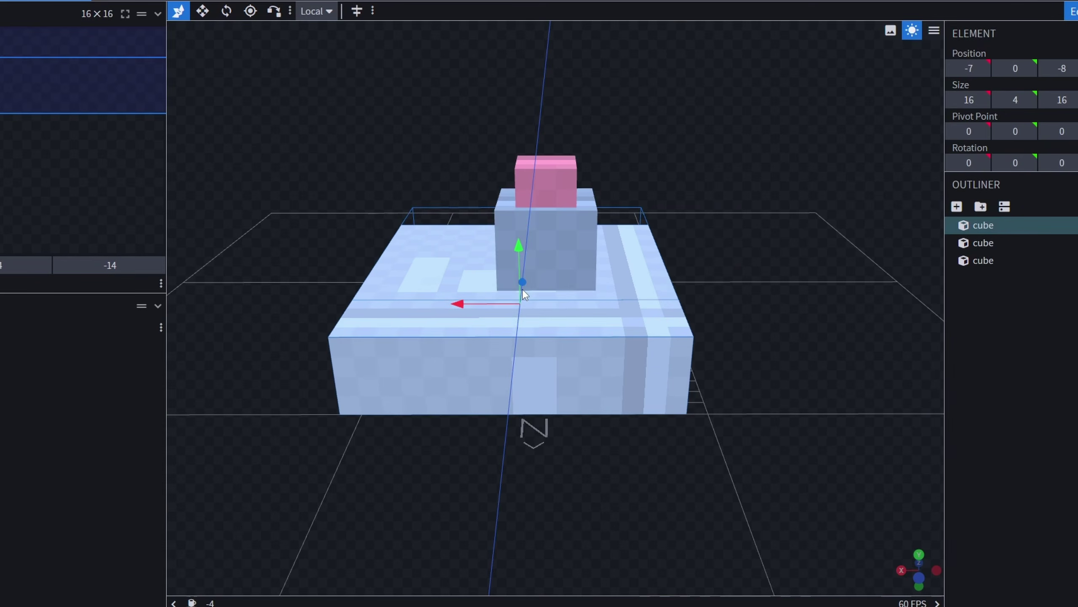
click(974, 100)
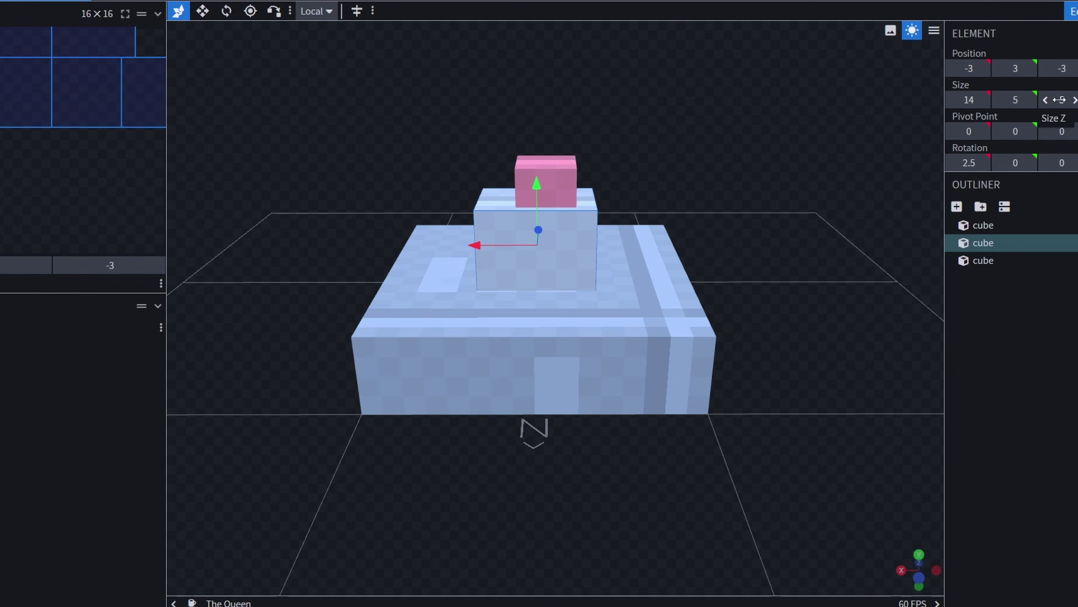
key(Return)
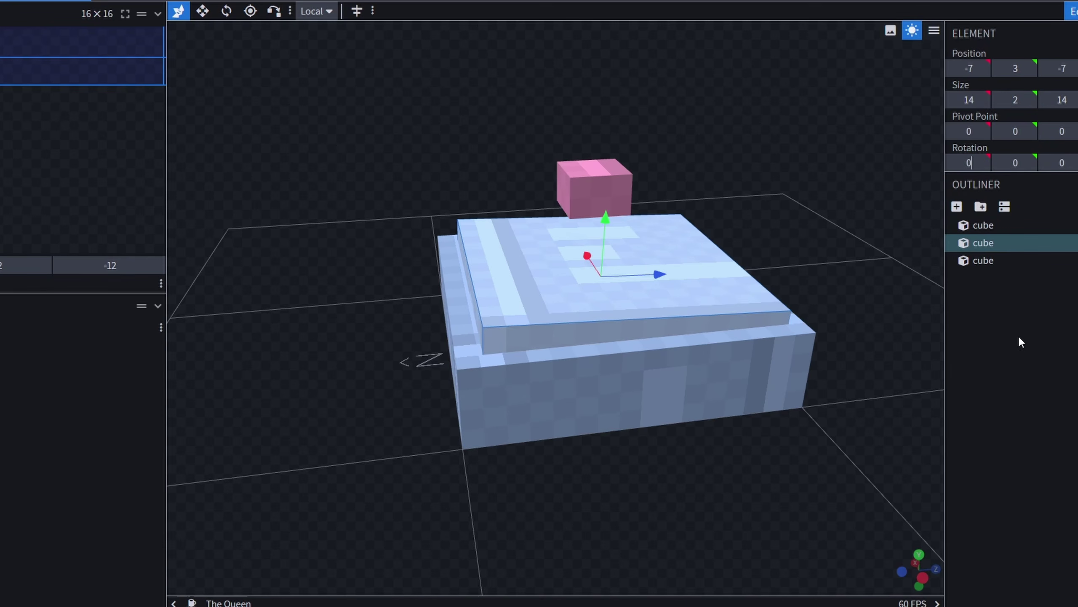
key(Return)
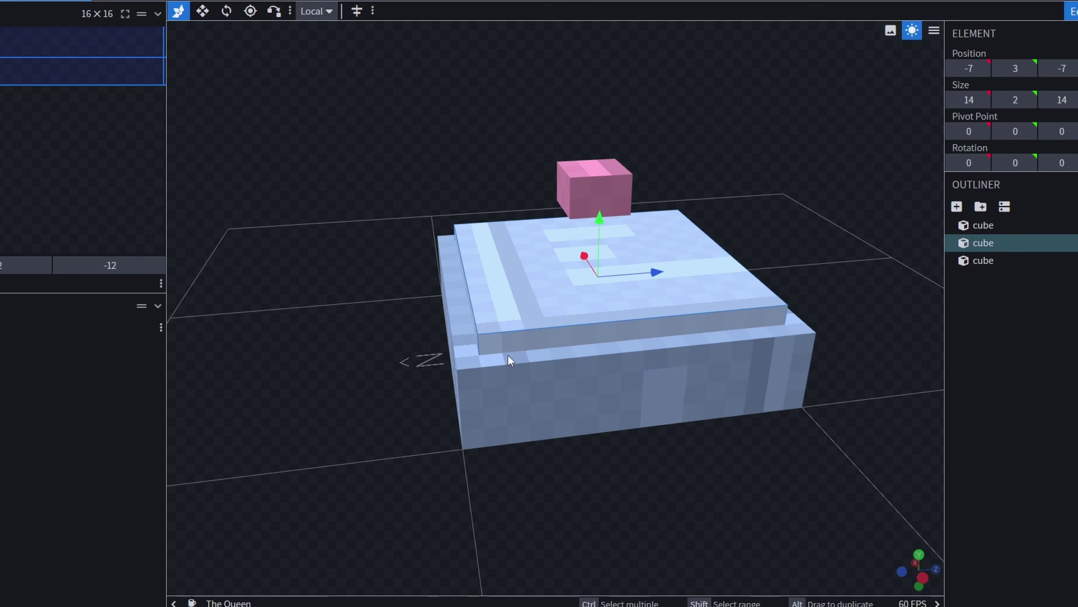
- Widen the pink cube into a third tier and centre a 10 × 5 × 10 yellow cube above it at -5, 7, -5
click(527, 381)
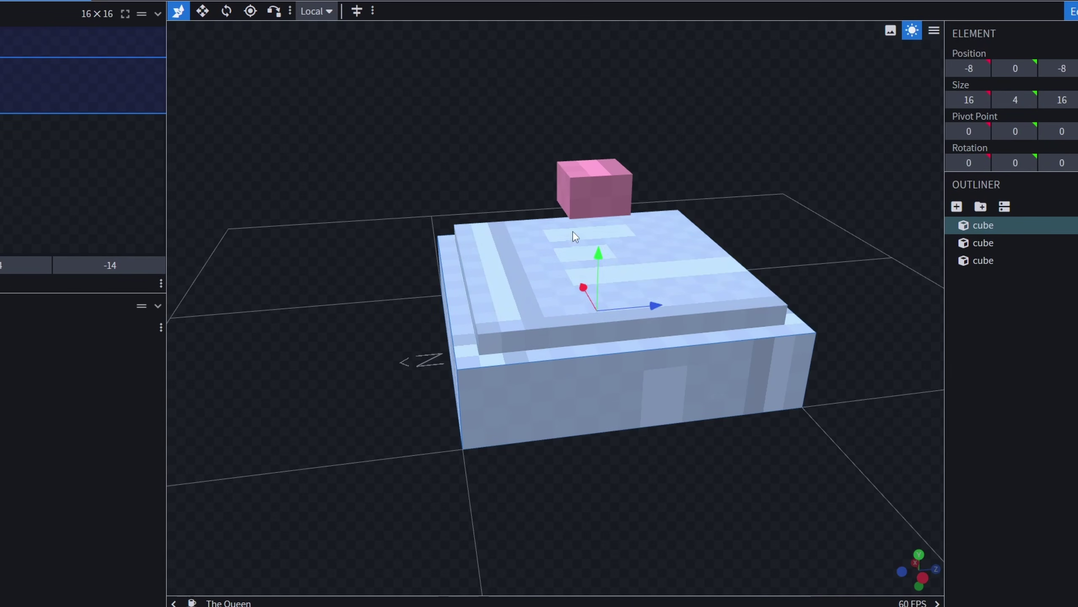
click(597, 189)
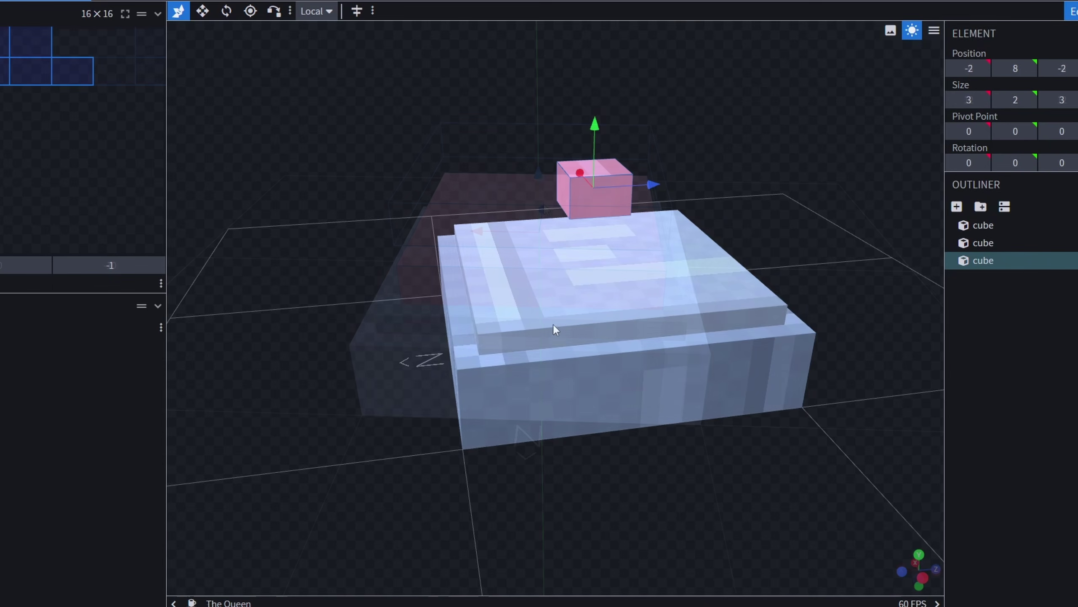
drag(725, 196, 594, 219)
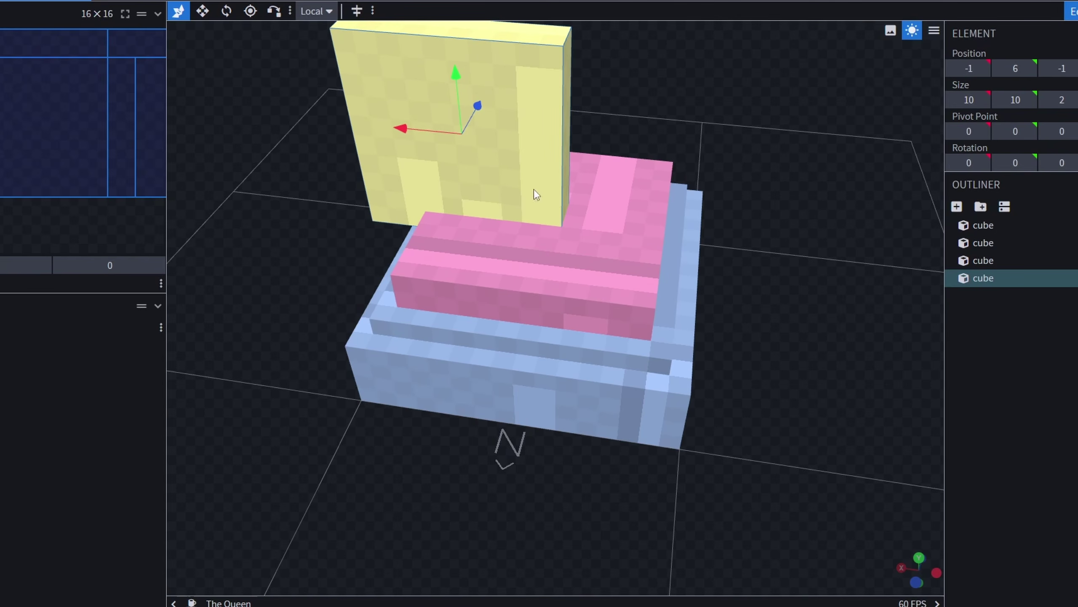
drag(478, 107, 527, 133)
drag(420, 133, 472, 140)
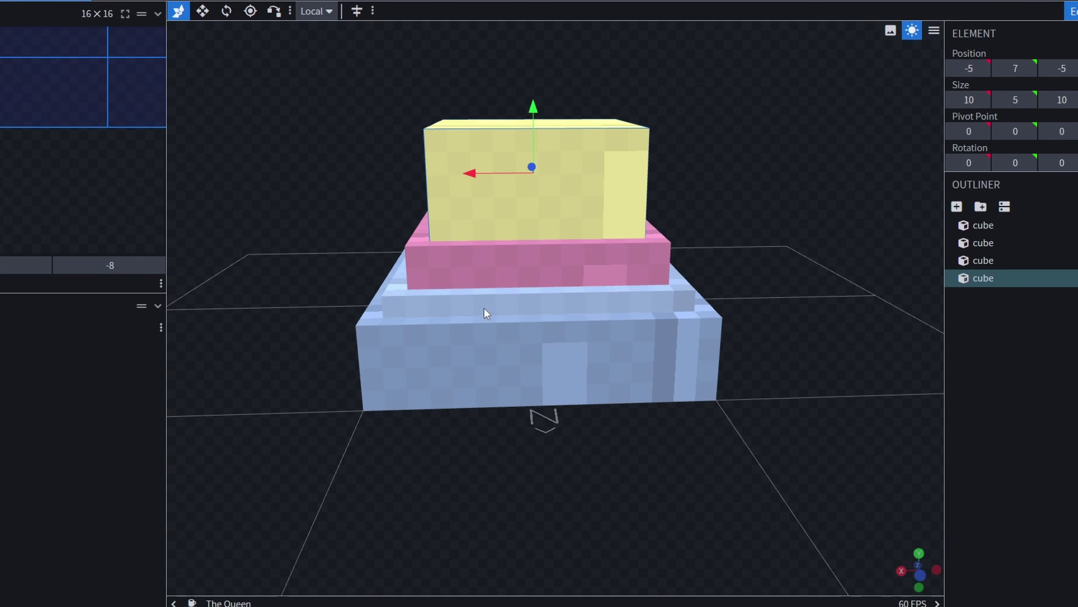
- Reduce the base cube's height to 3 beneath the second tier
click(498, 348)
click(551, 301)
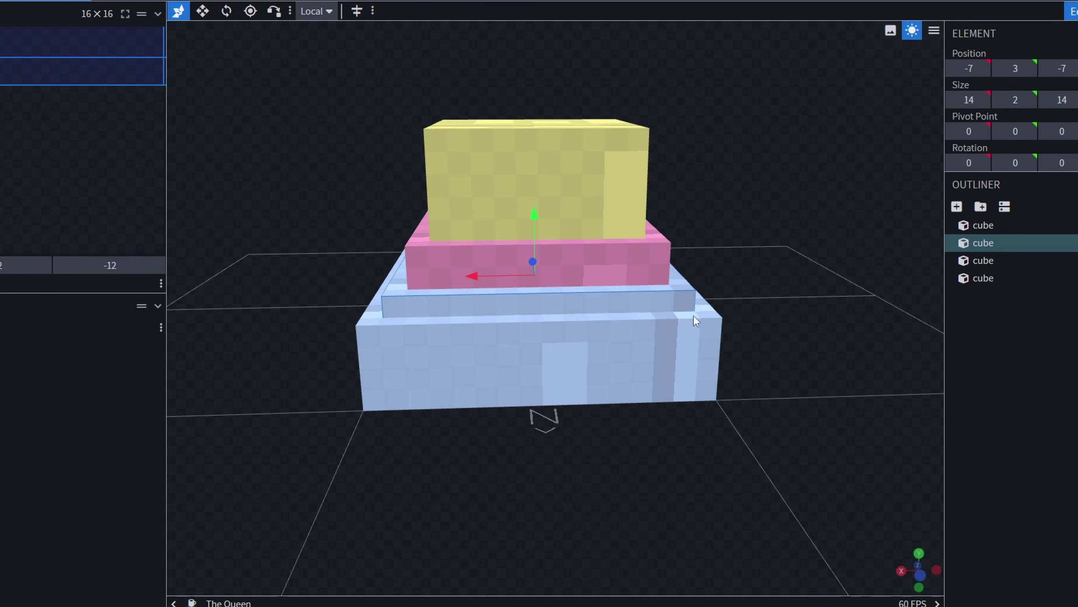
drag(693, 316, 775, 308)
click(534, 366)
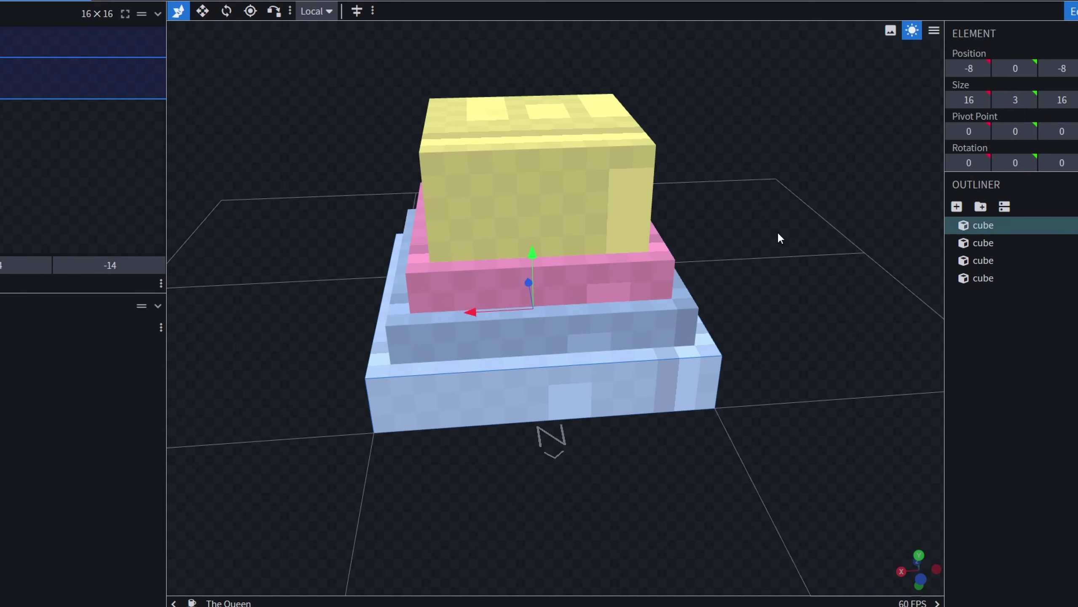
drag(777, 234, 910, 127)
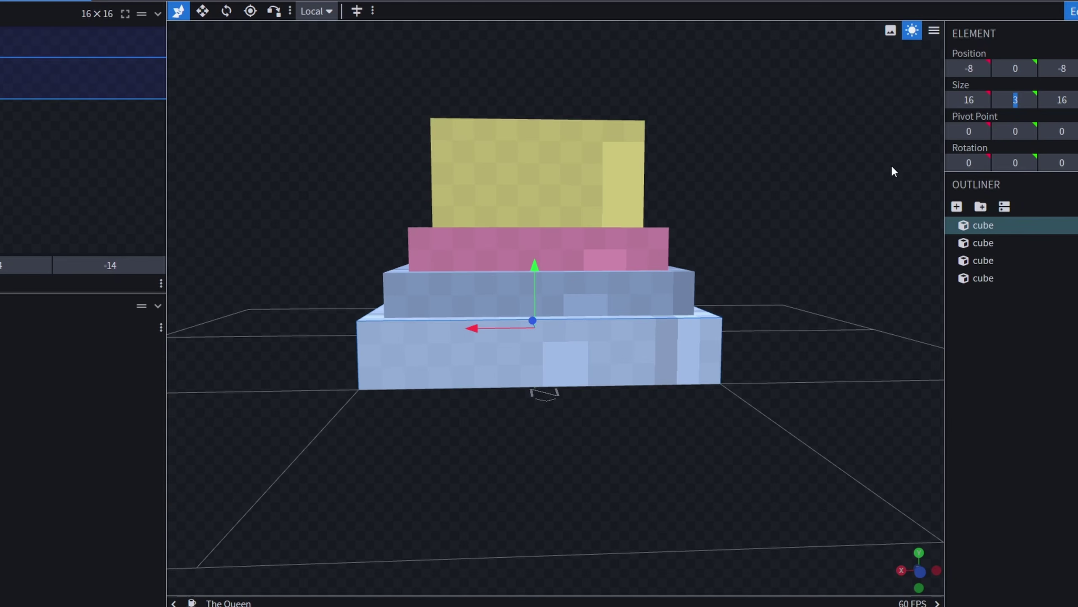
- Set the second tier's height to 3 and lower it to Y 2 onto the base
click(604, 293)
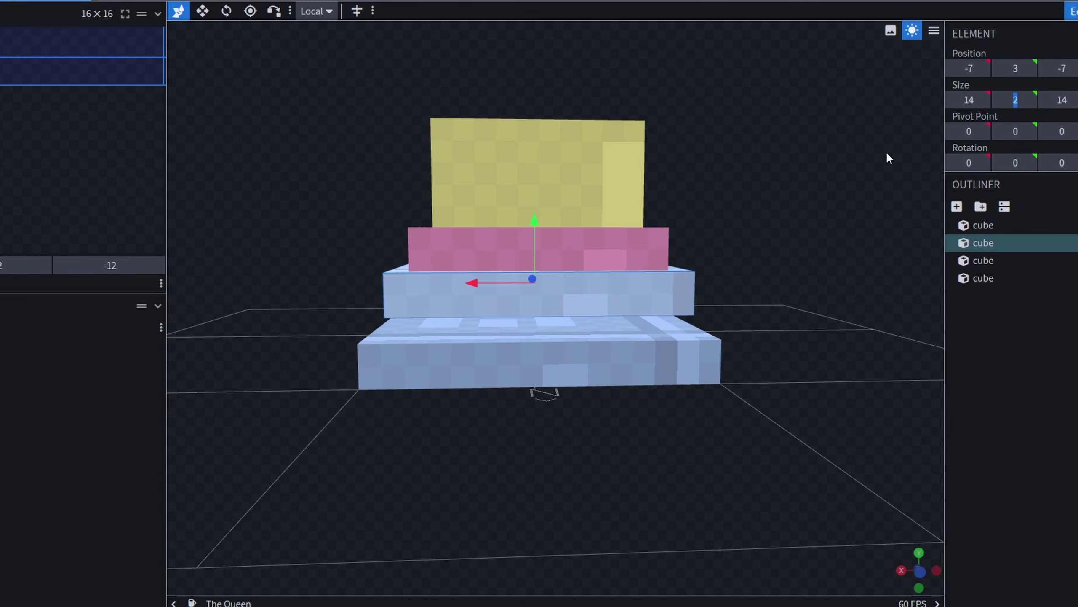
text(3)
drag(534, 238, 535, 244)
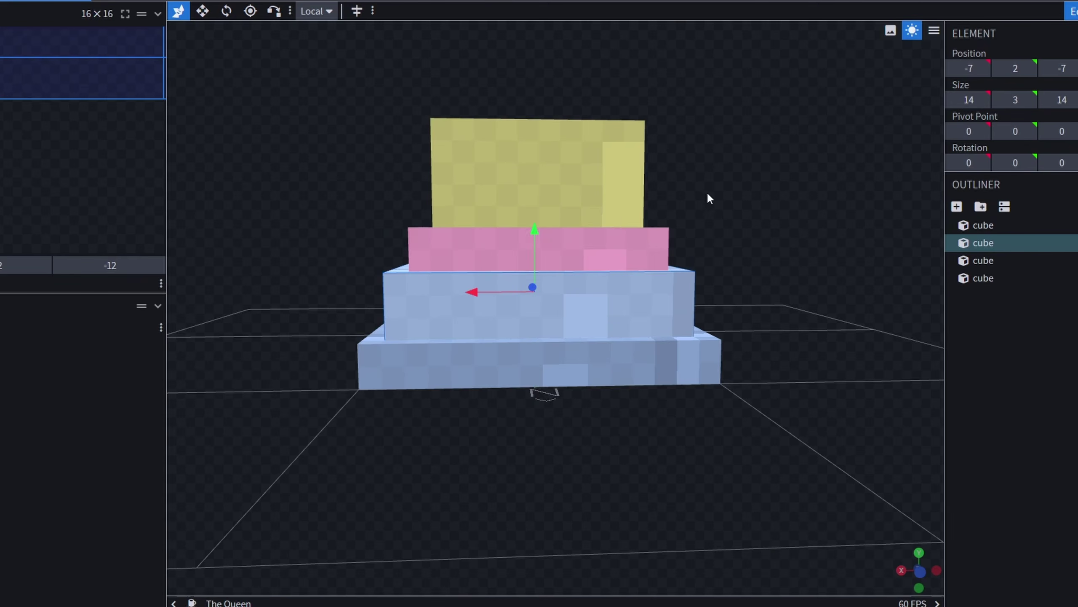
- Centre the purple cube on the yellow tier and top it with a 6 × 4 × 6 yellow cube at -3, 18, -3
drag(707, 192, 760, 176)
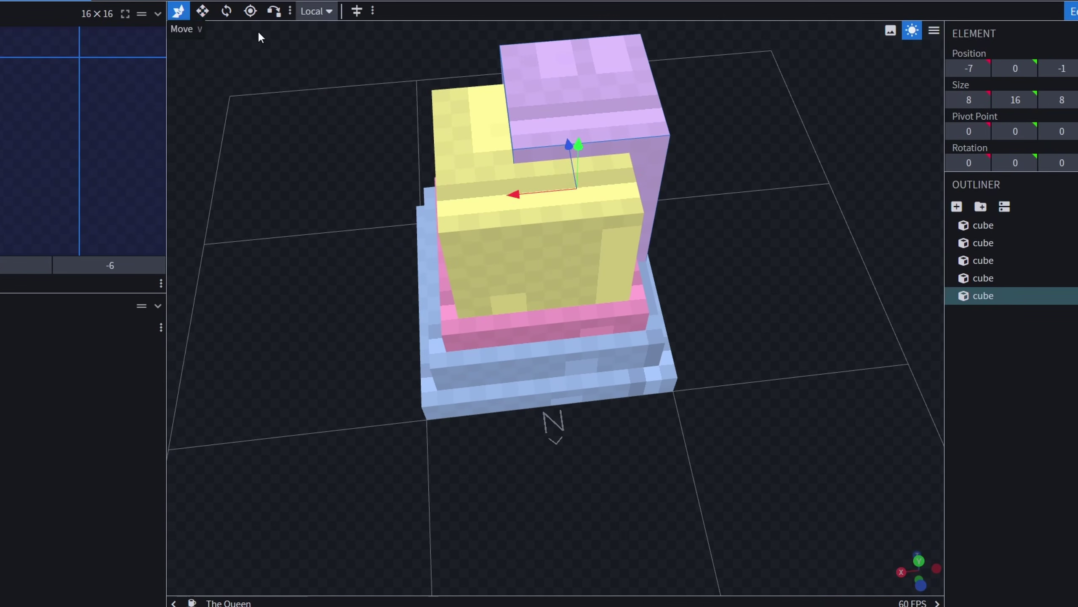
drag(568, 147, 472, 238)
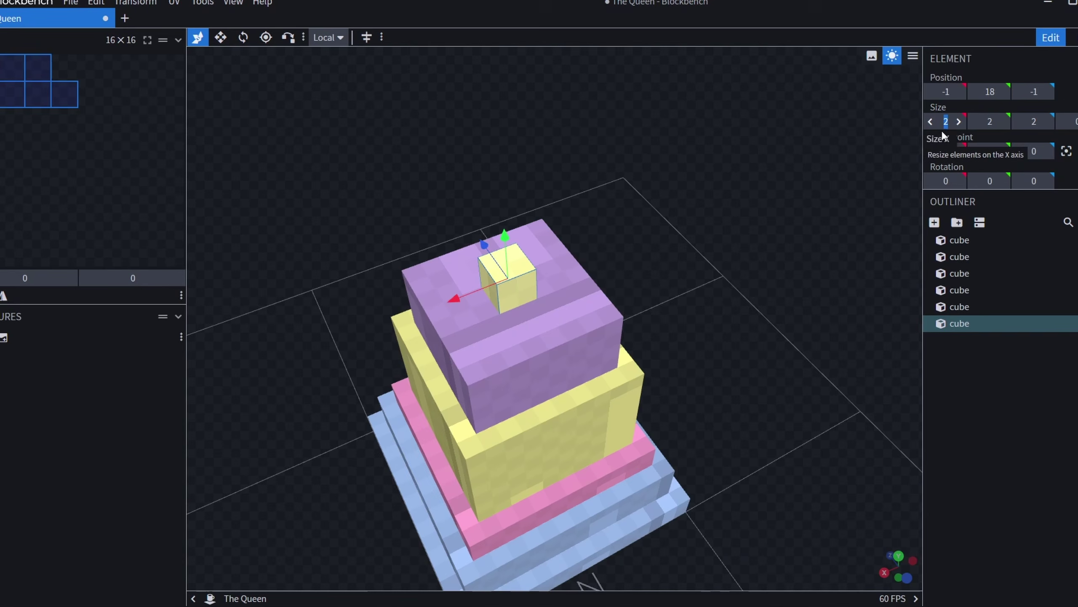
text(4)
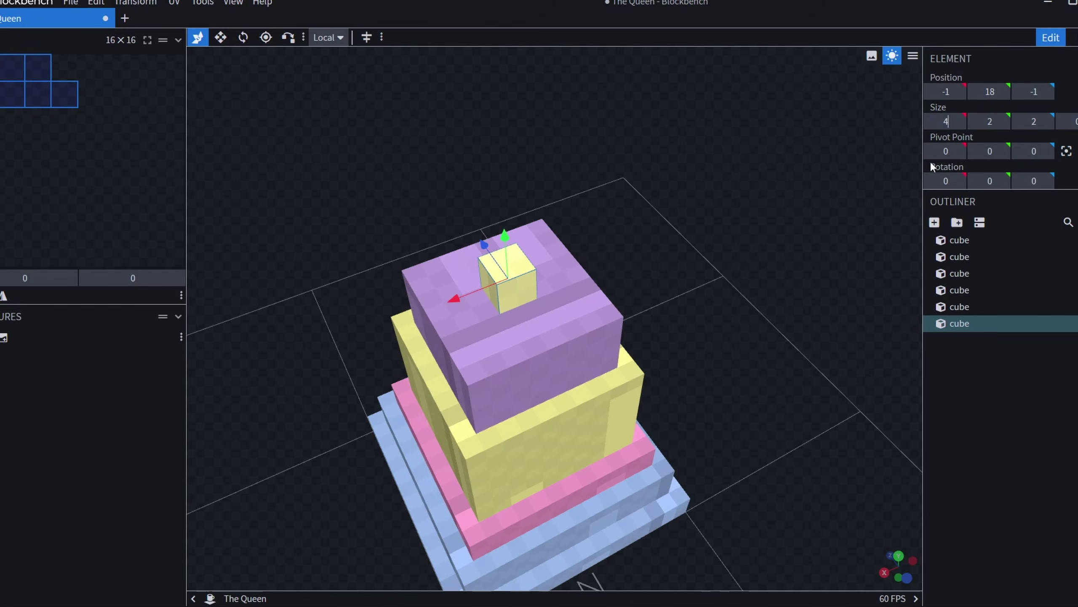
click(1024, 121)
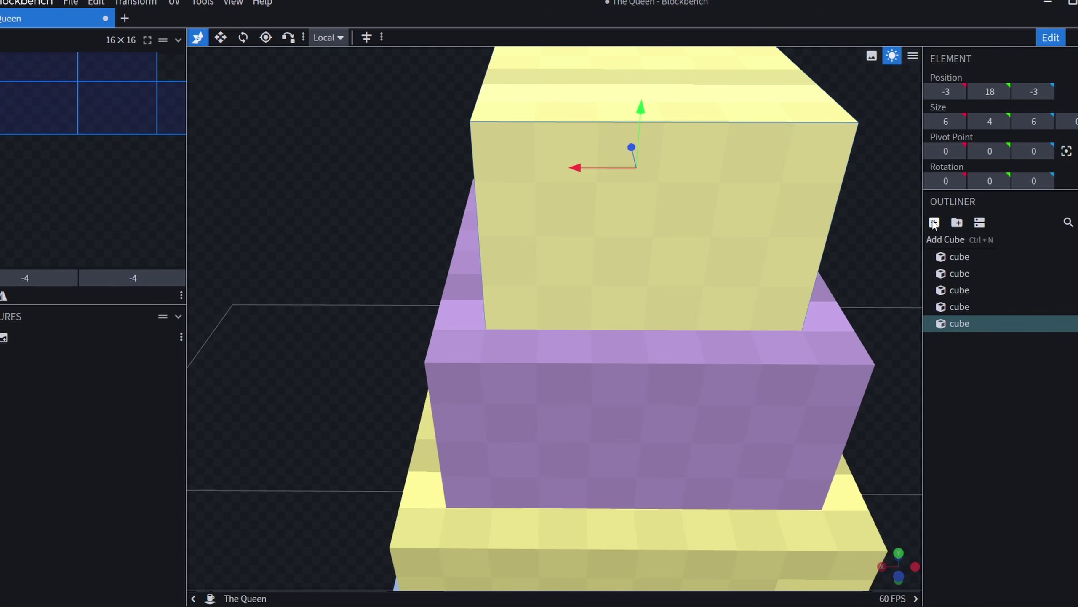
- Add a 6 × 1 × 1 strip at -3, 18, -4 along the top yellow cube's lower edge and rotate it 45° on X
click(933, 222)
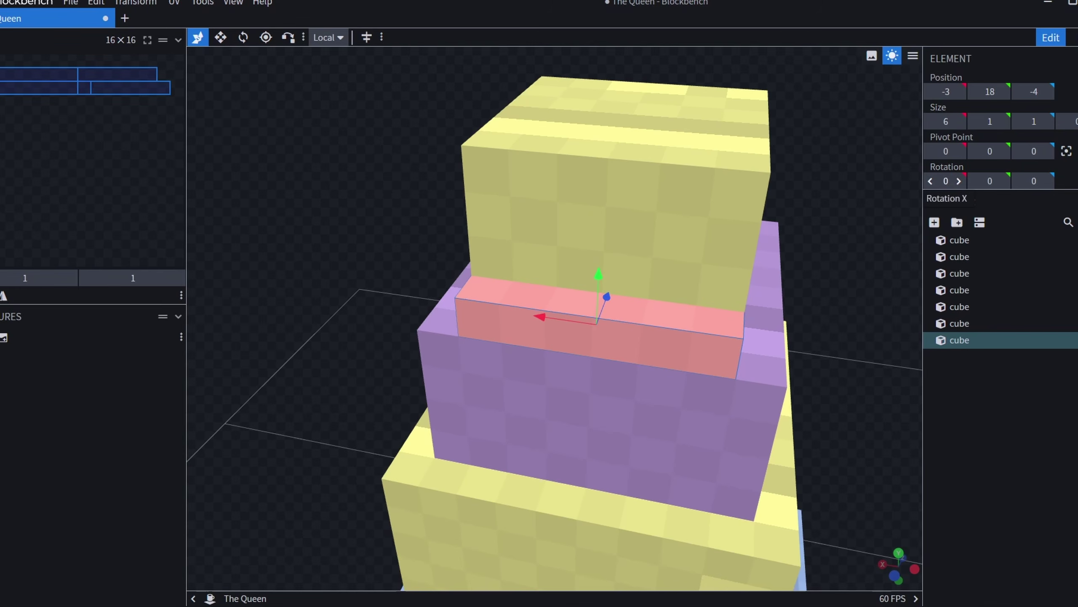
click(960, 181)
click(930, 181)
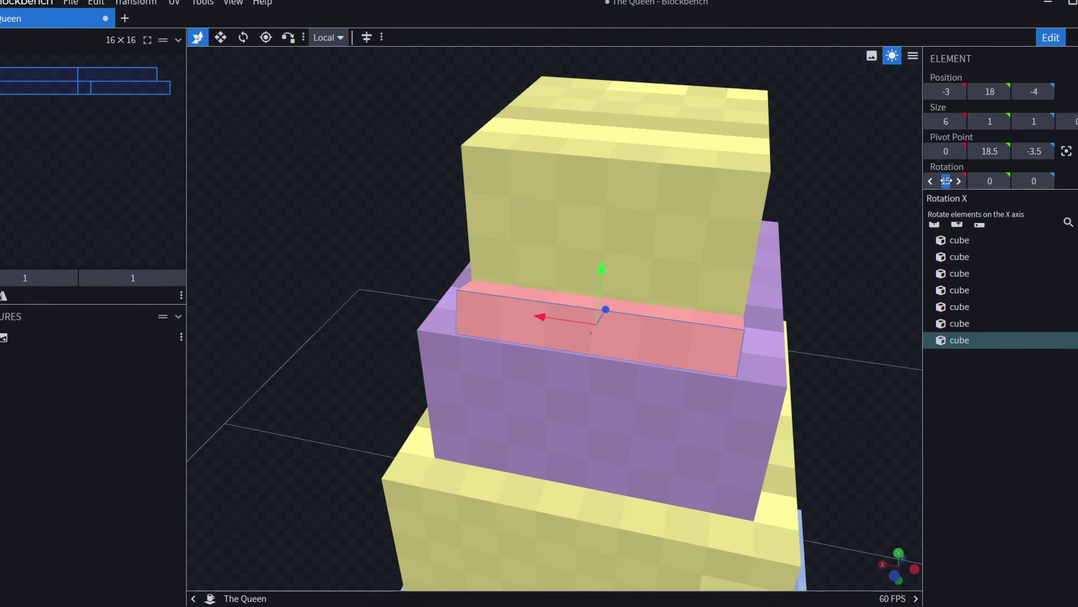
text(45)
key(Return)
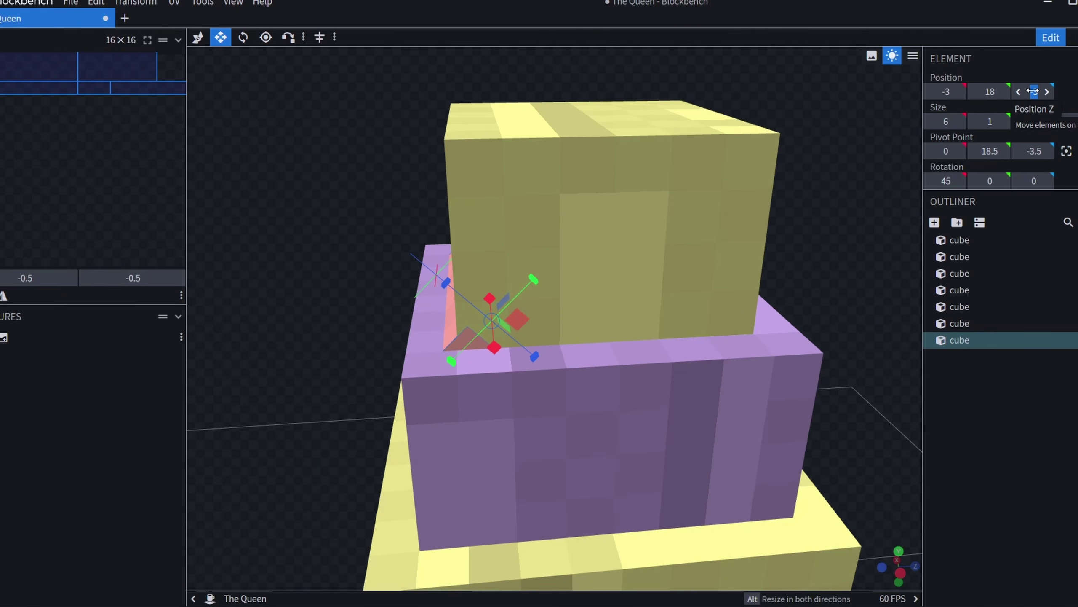
- Shift the tilted strip to Z -3.3 against the yellow cube and set its Z size to 1
mouse_move(446, 281)
mouse_down()
mouse_move(423, 263)
mouse_move(449, 278)
mouse_up()
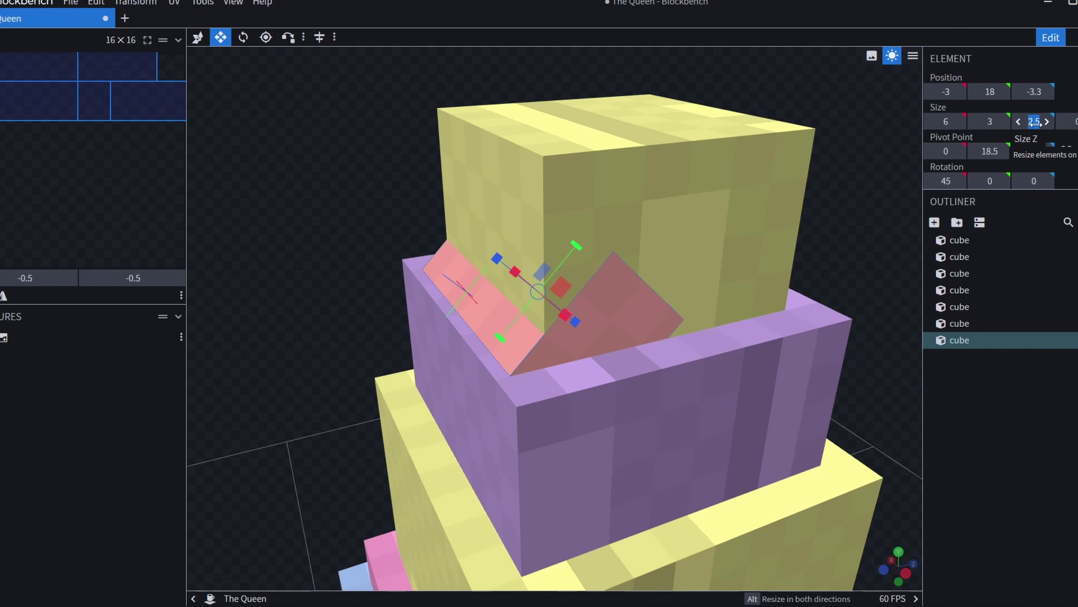
text(1)
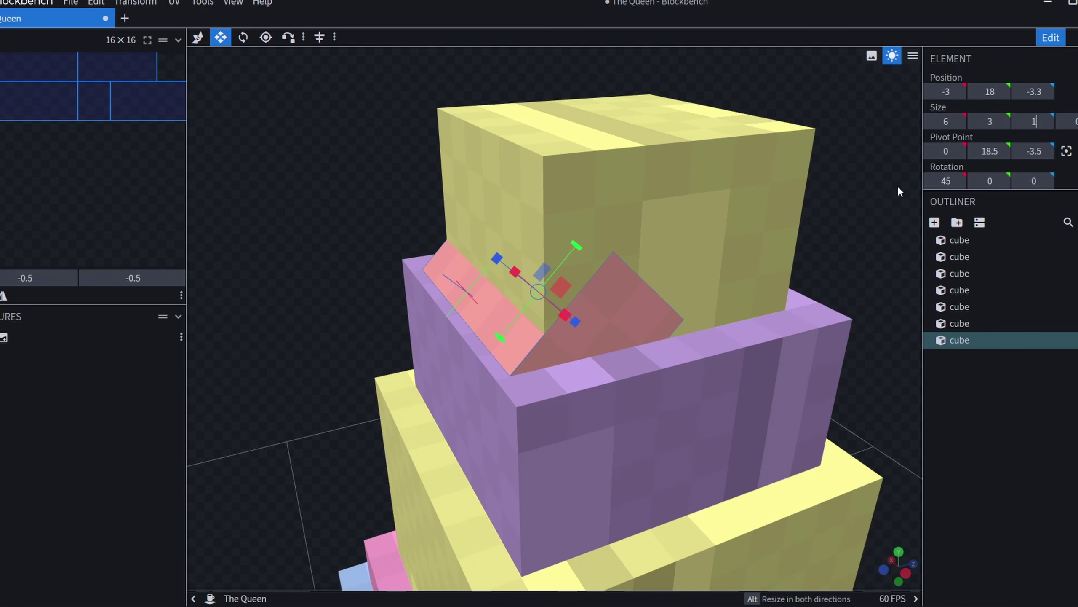
key(Return)
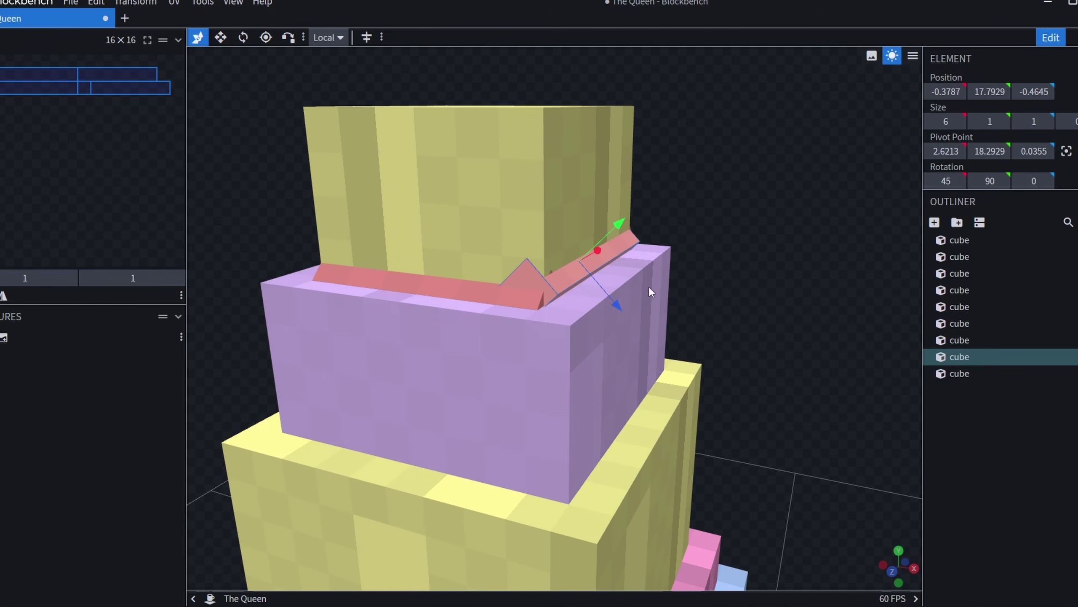
- Try to fit the strip copy rotated 90° on Y along the adjacent lower edge of the top yellow cube
drag(615, 309, 628, 315)
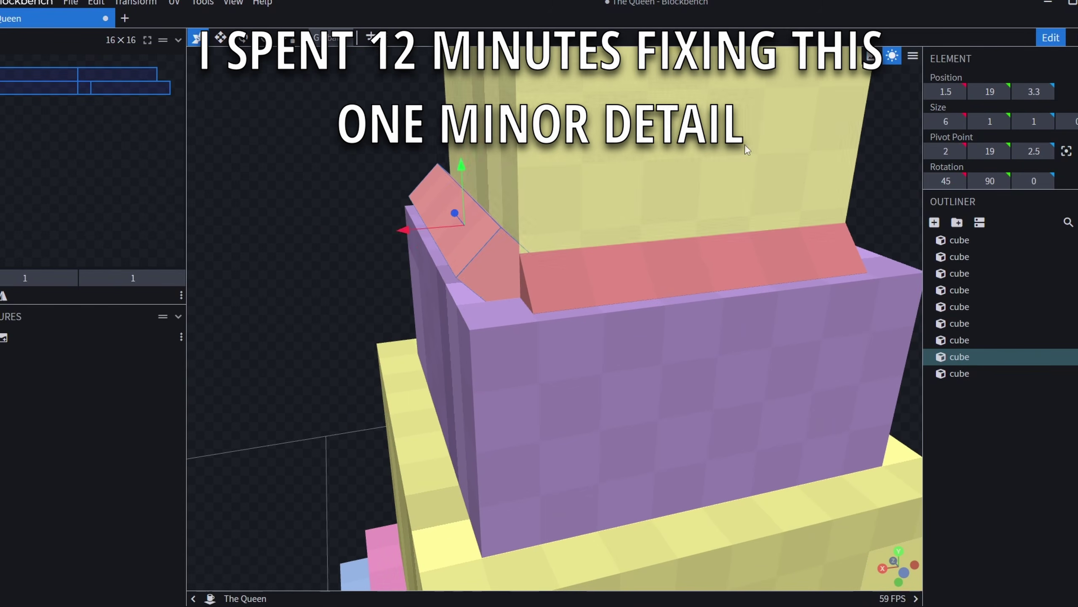
drag(994, 92, 989, 96)
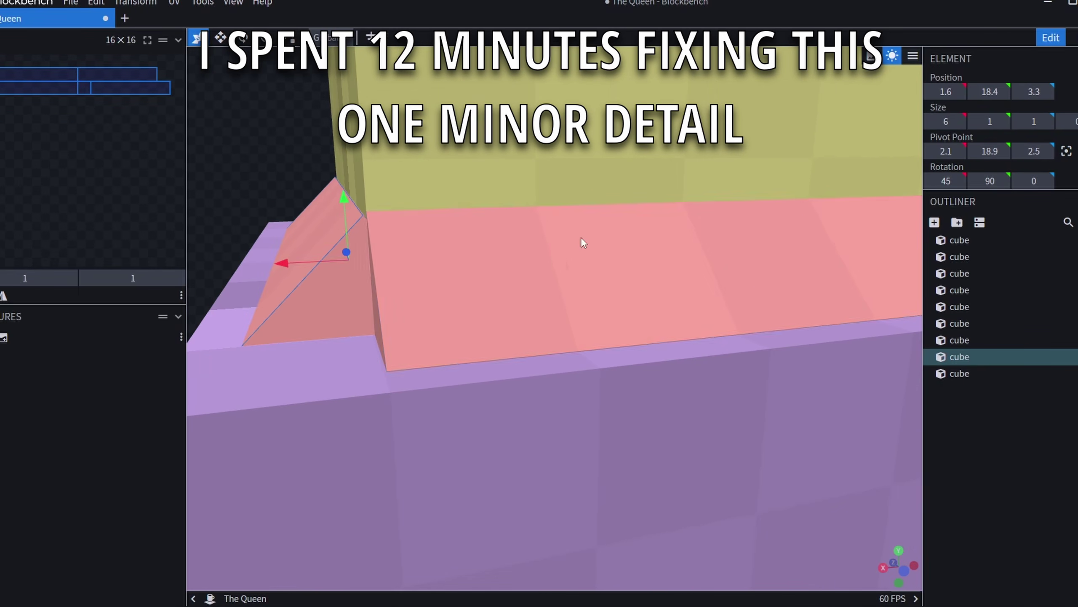
click(530, 294)
click(294, 265)
drag(297, 262, 273, 268)
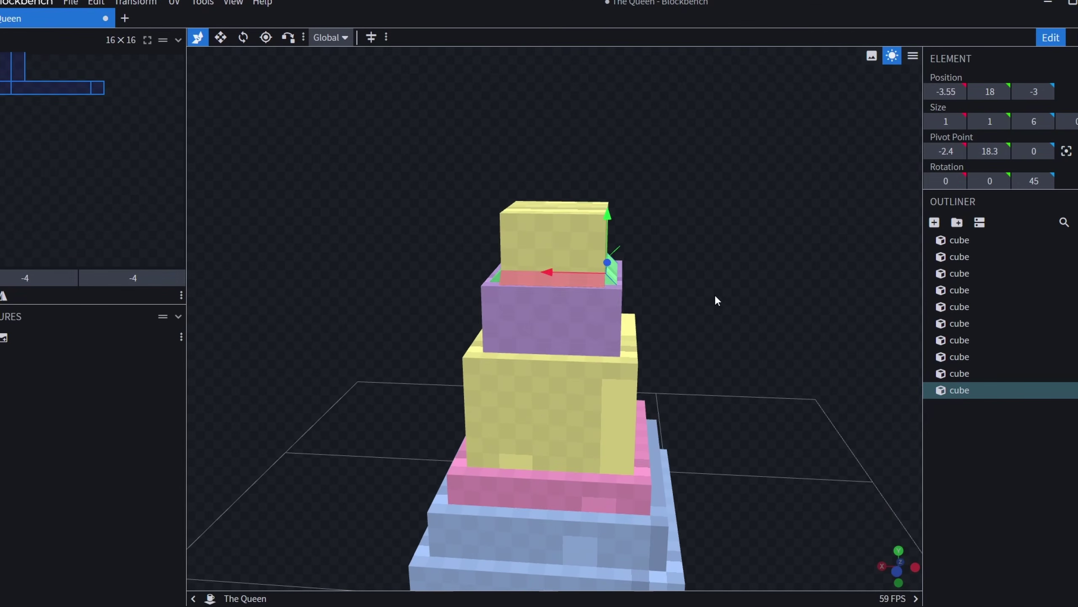
- Add a green cube above the top yellow cube, size it 8 × 3 × 4 and place it at -4, 22, -2
drag(715, 296, 574, 361)
click(575, 361)
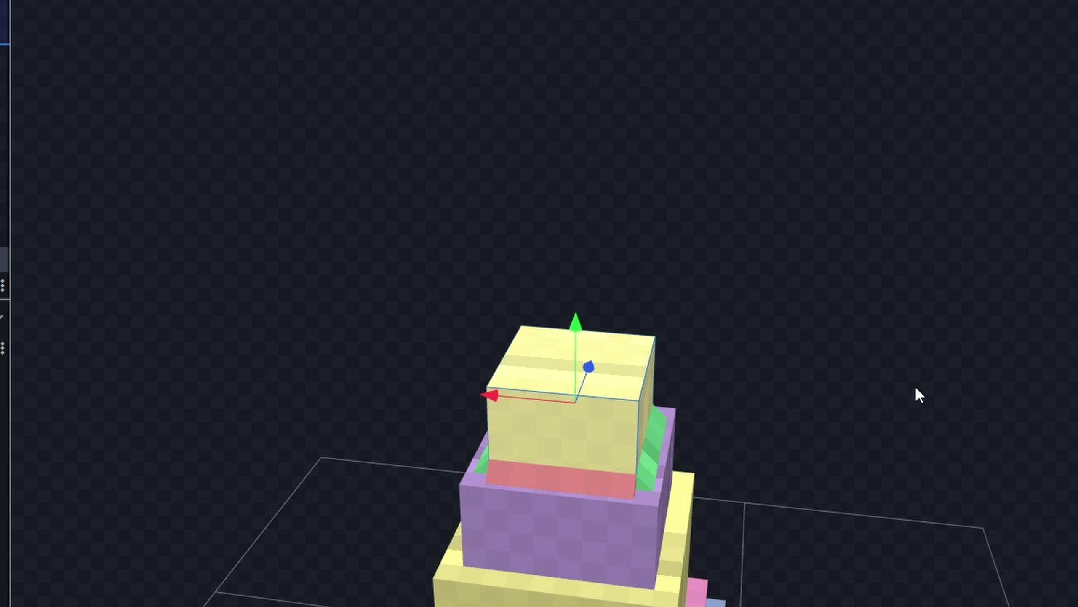
drag(916, 388, 893, 441)
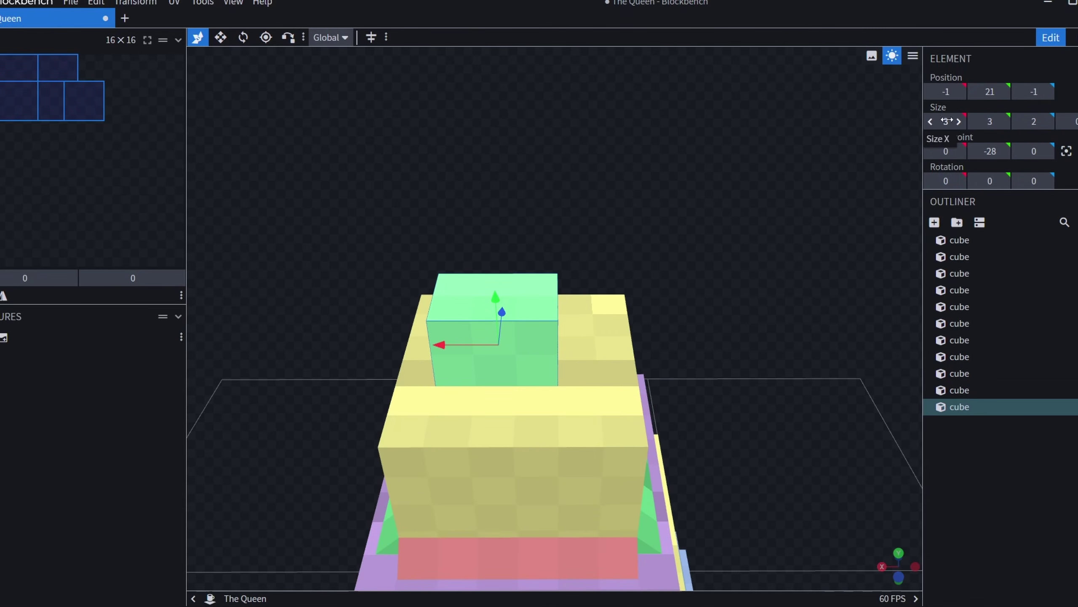
click(929, 121)
drag(951, 121, 960, 124)
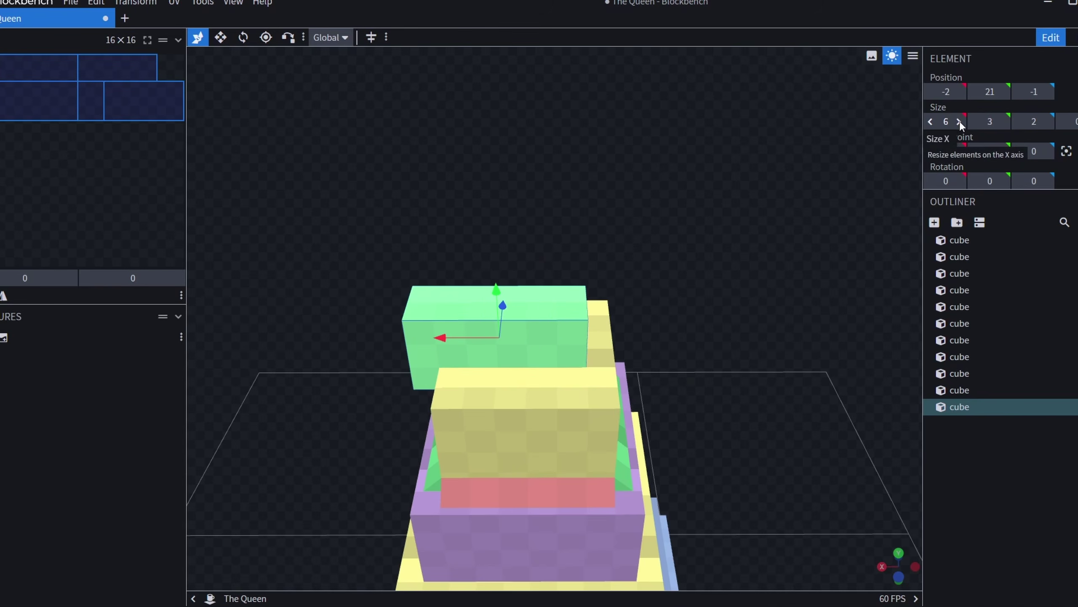
click(960, 121)
drag(437, 338, 463, 329)
click(962, 127)
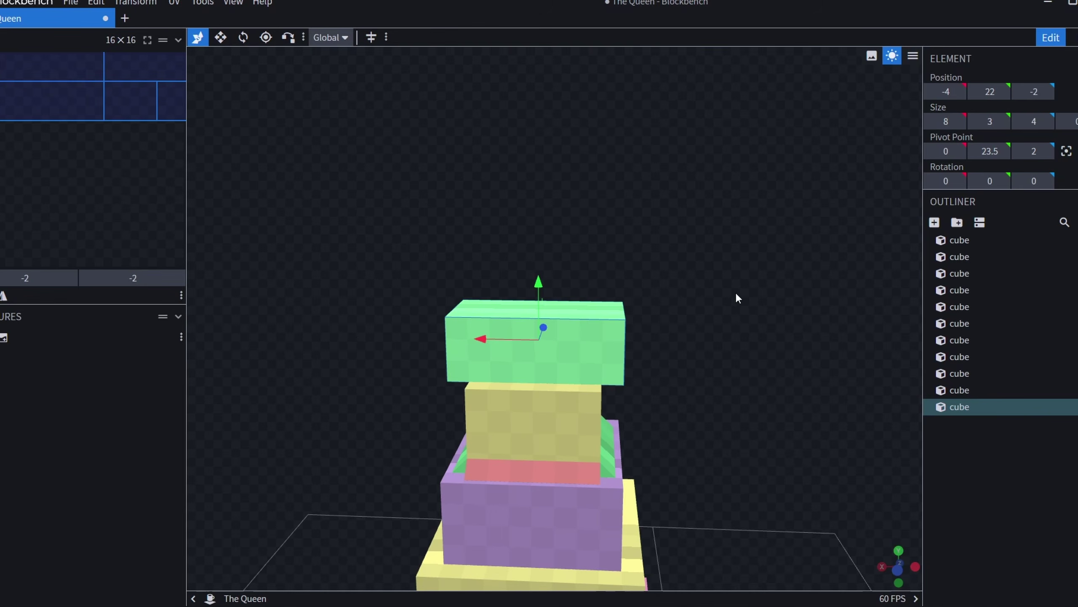
- Set the green top cube's height to 4
scroll(737, 294, down, 4)
drag(705, 313, 746, 224)
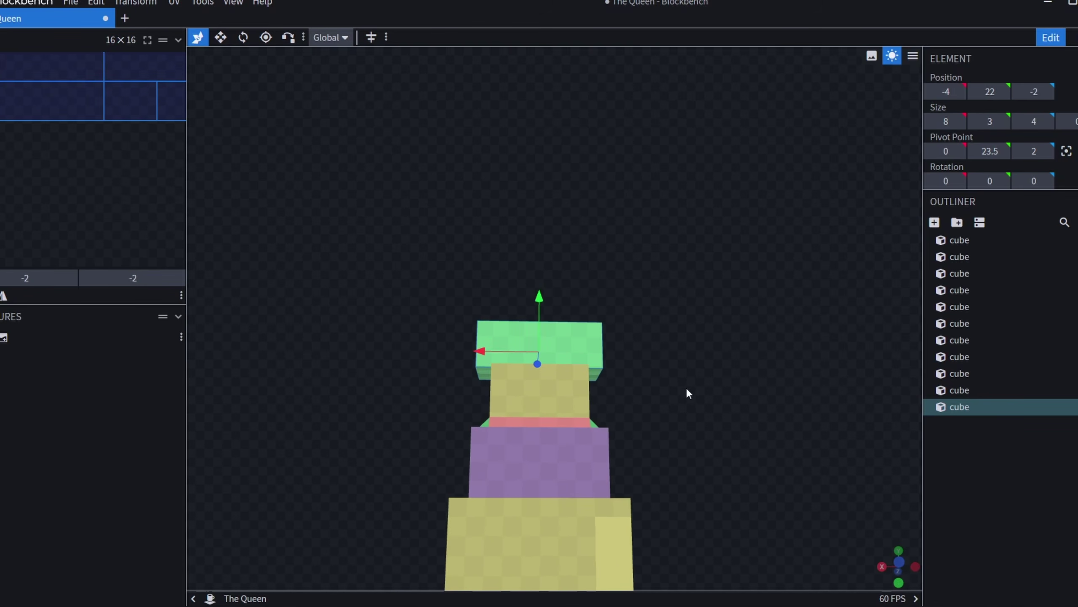
drag(452, 359, 475, 283)
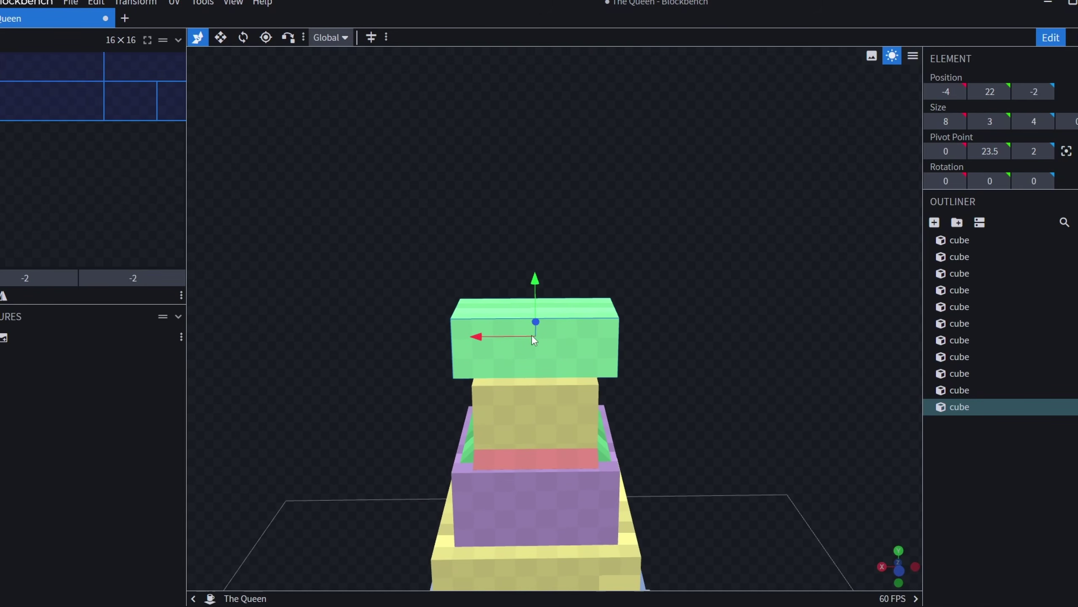
scroll(466, 320, up, 2)
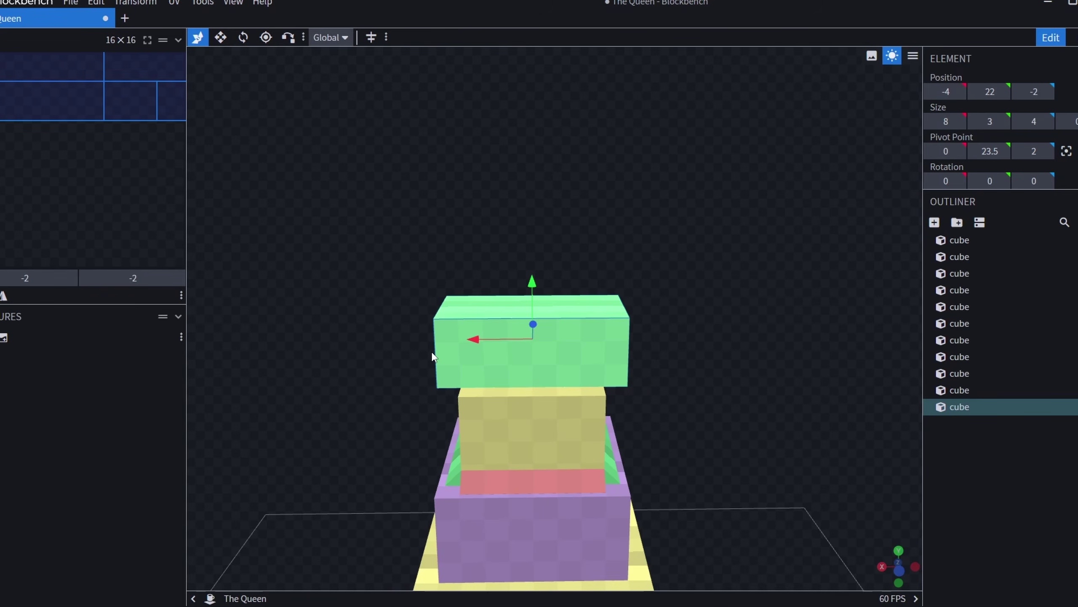
drag(520, 348, 555, 382)
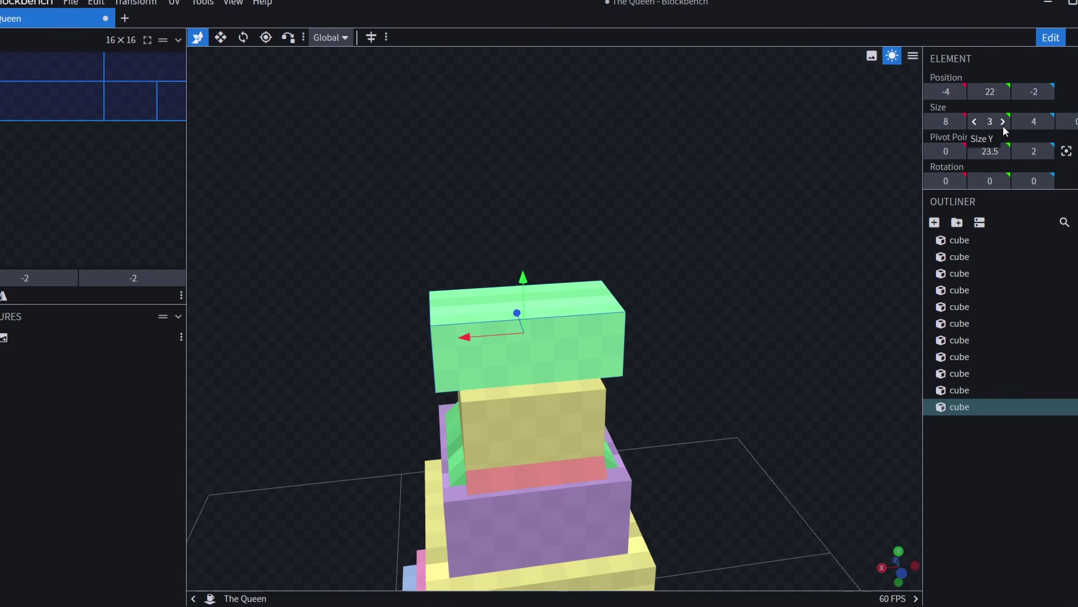
click(1003, 124)
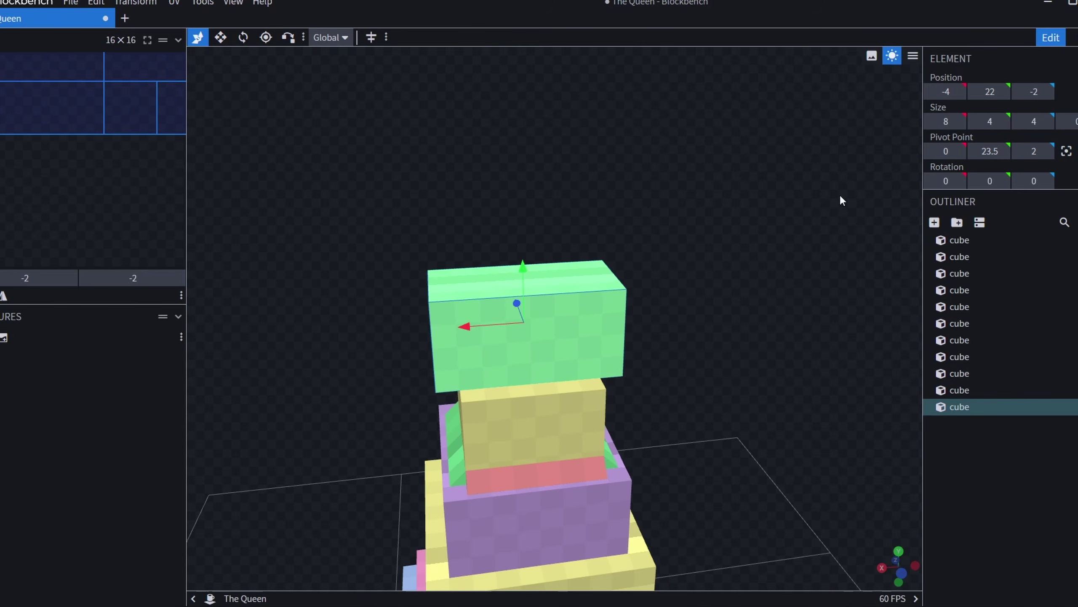
- Examine from several sides how the green upper-body cubes sit above the top yellow cube
drag(709, 237, 721, 233)
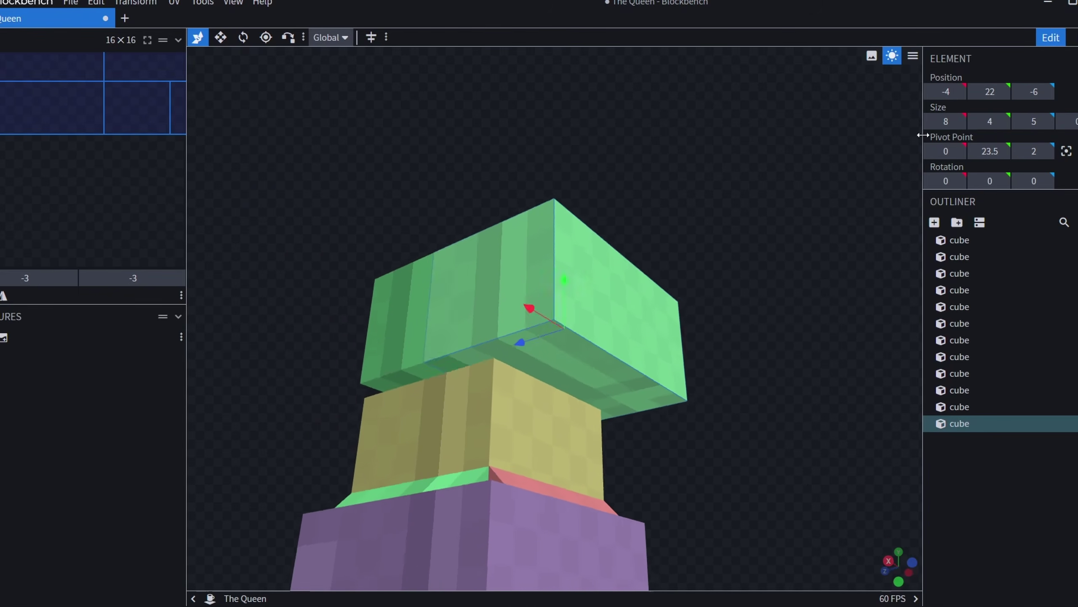
drag(777, 196, 560, 219)
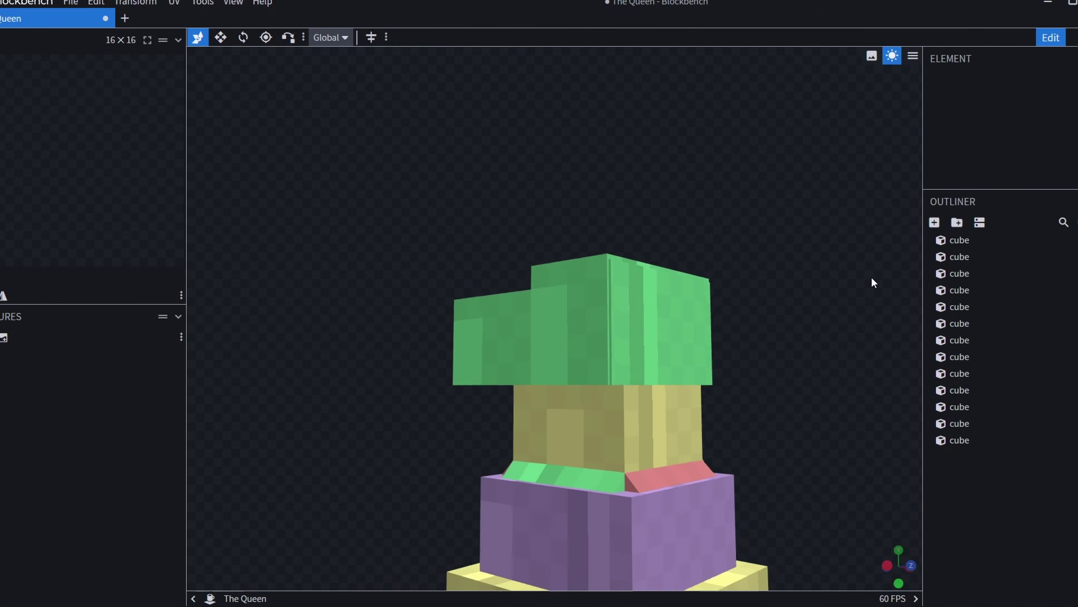
click(659, 334)
scroll(785, 293, up, 5)
drag(829, 300, 780, 282)
drag(700, 318, 706, 312)
drag(747, 172, 740, 213)
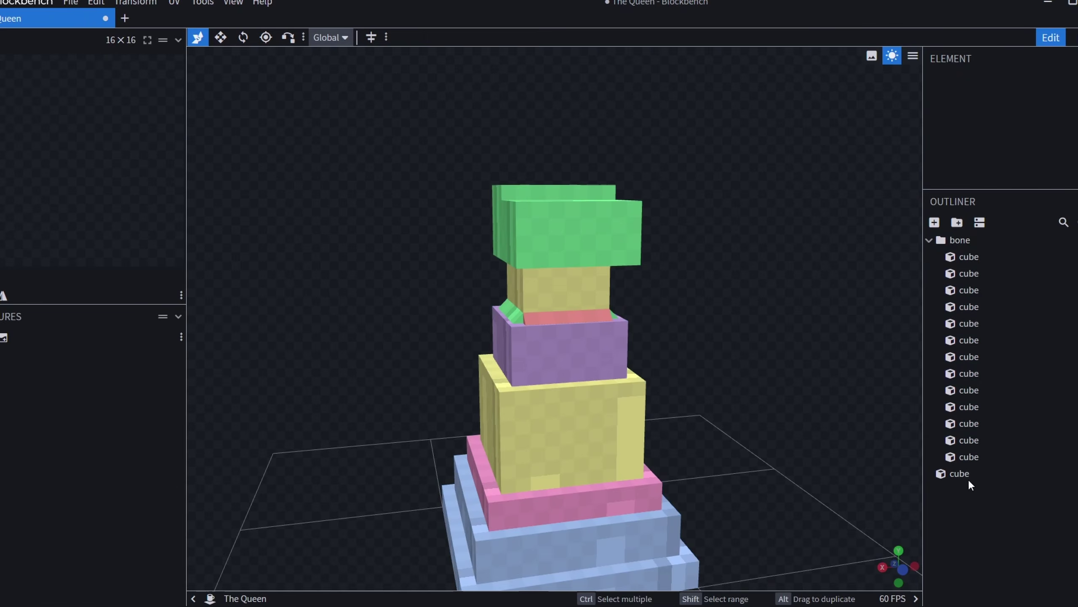
- Move the ungrouped green cube to X 0 and set its X size to 5 to form a shoulder
click(967, 476)
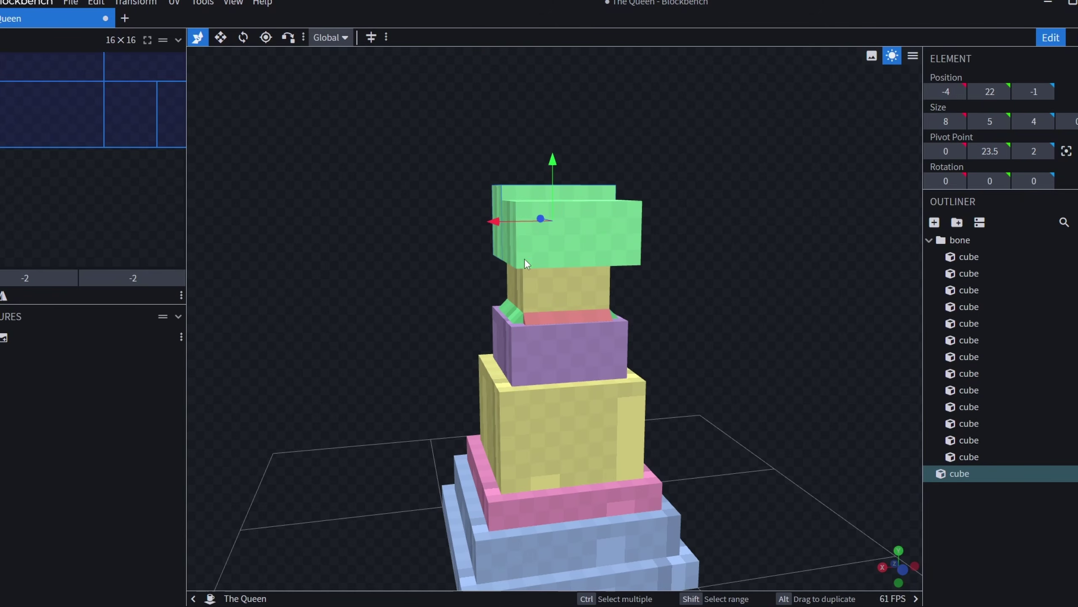
drag(494, 232, 440, 232)
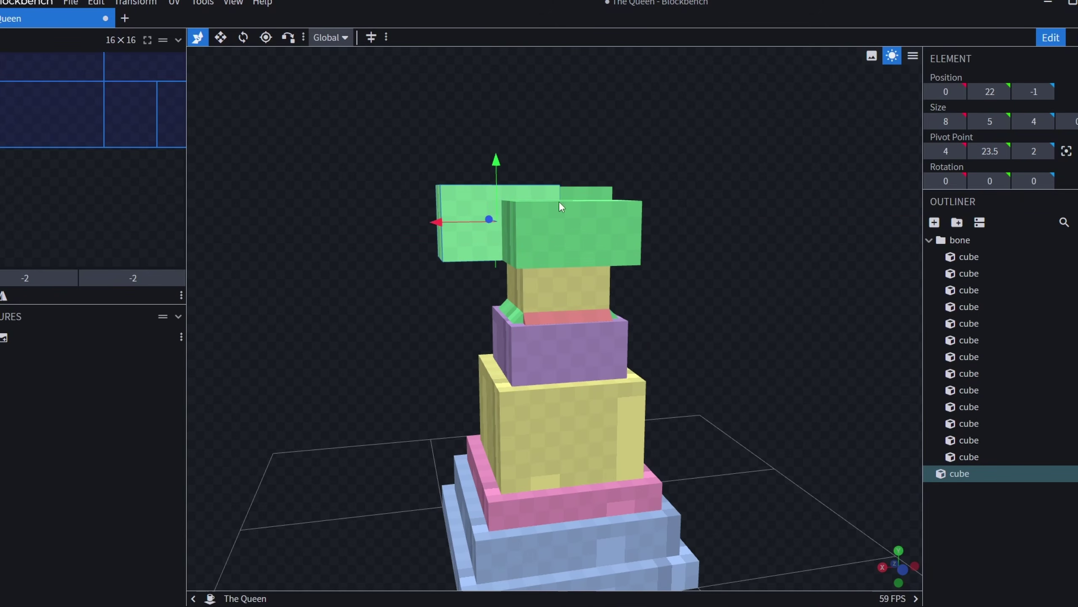
click(960, 123)
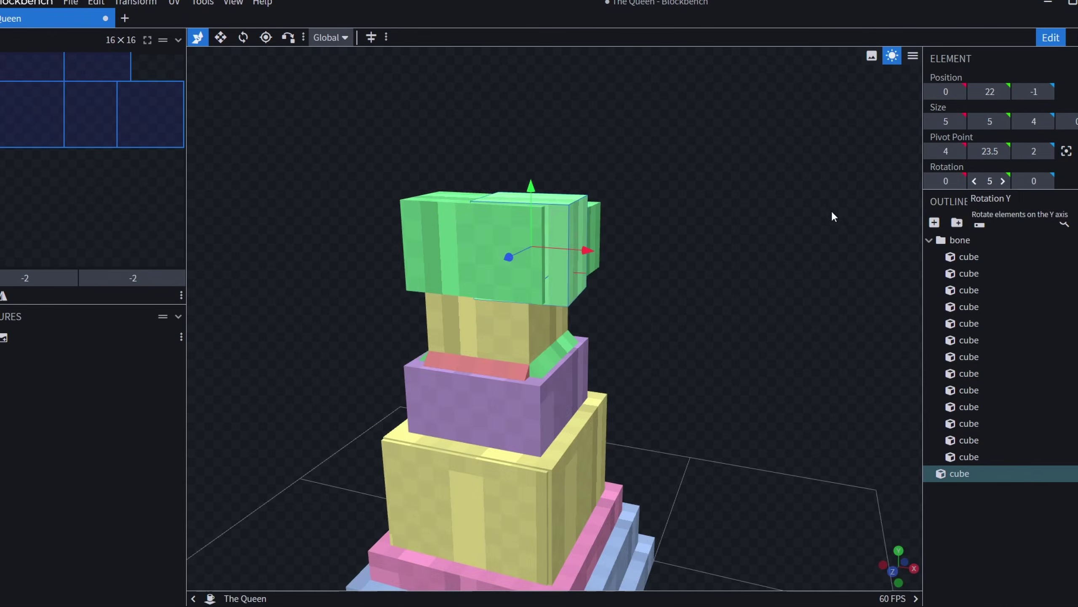
- Rotate the green shoulder cube to -12.5° on Y and -17.5° on Z
drag(777, 217, 768, 292)
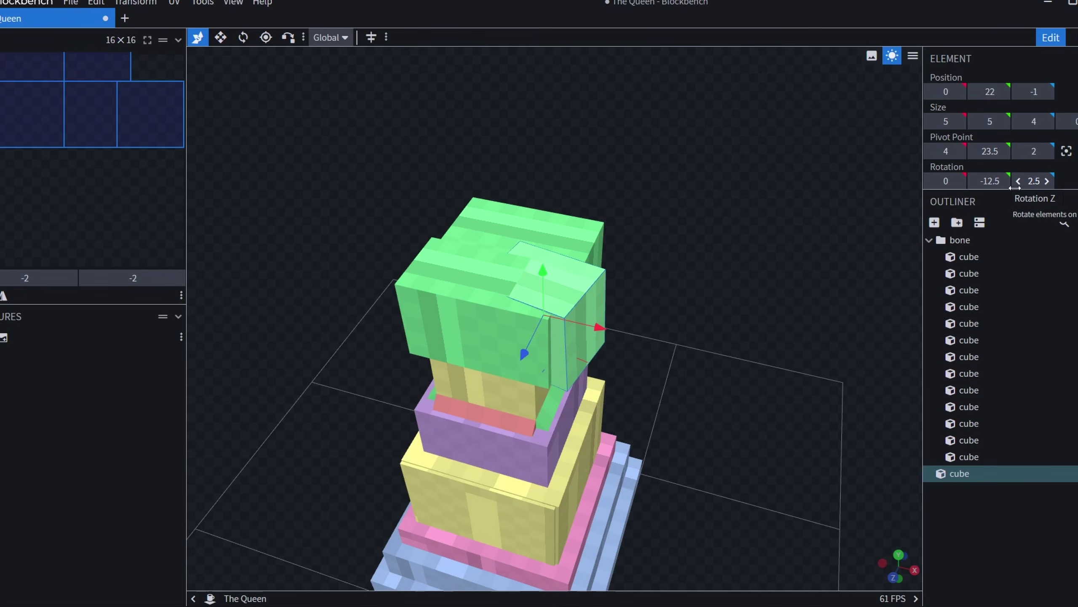
click(1019, 184)
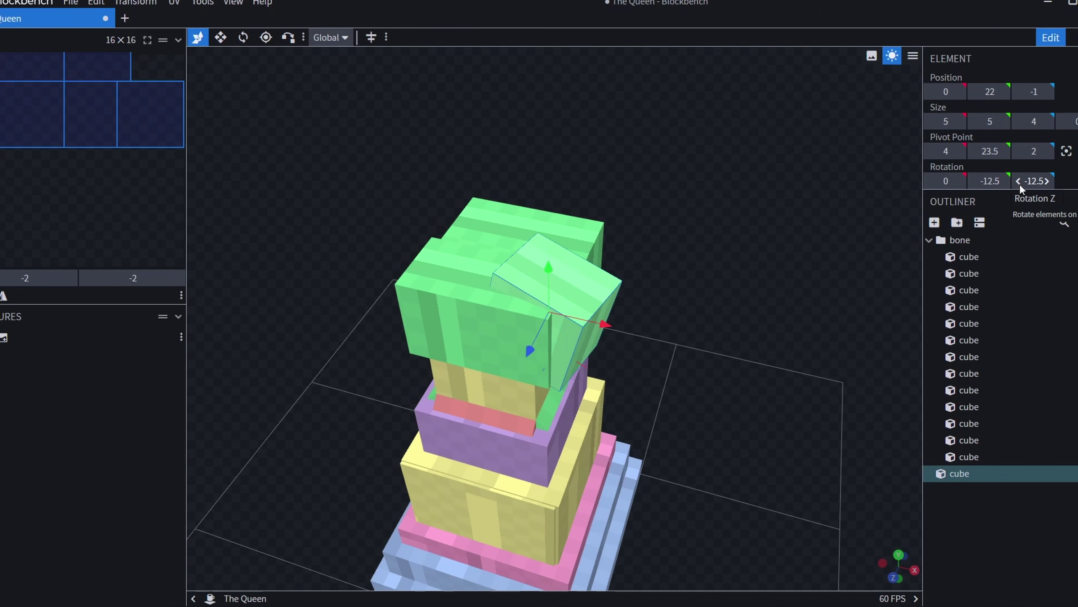
click(1019, 184)
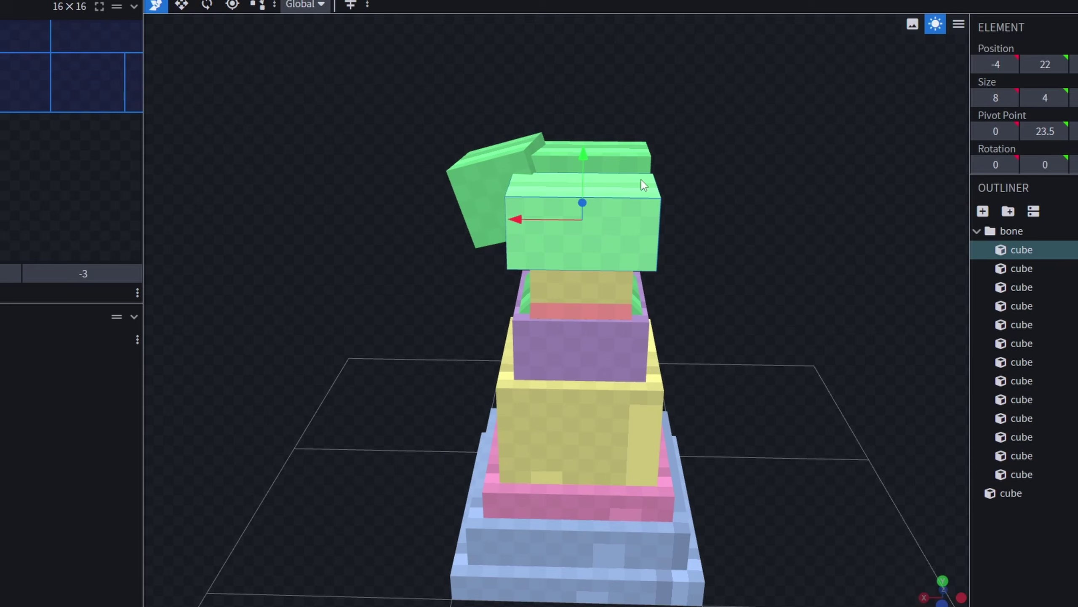
- Slide the front green chest cube along Z towards the rear green cube to close the gap between them
drag(772, 183, 938, 201)
drag(743, 140, 757, 204)
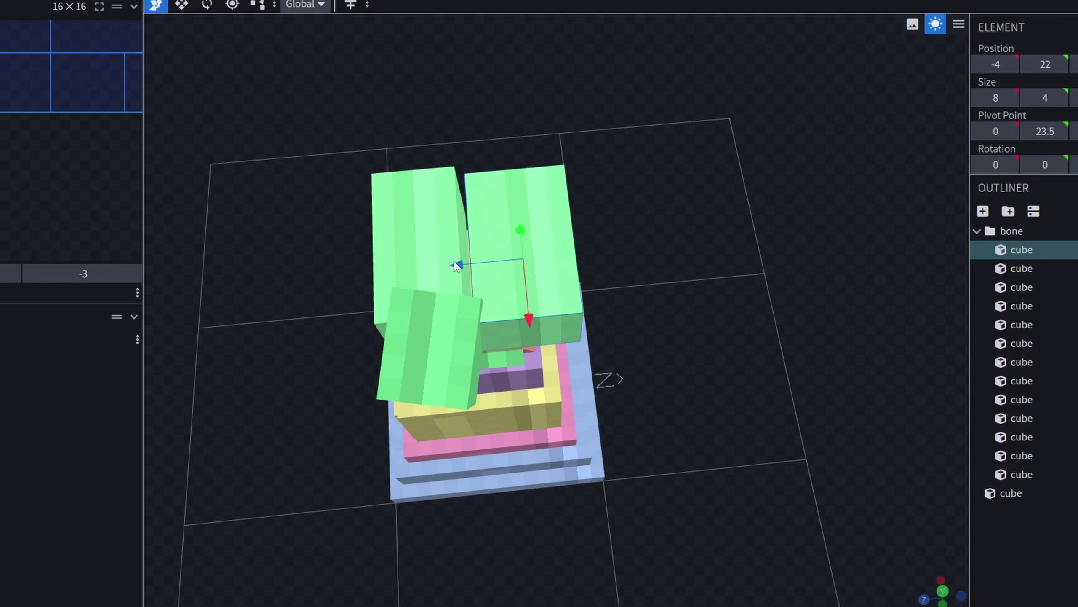
drag(460, 263, 443, 268)
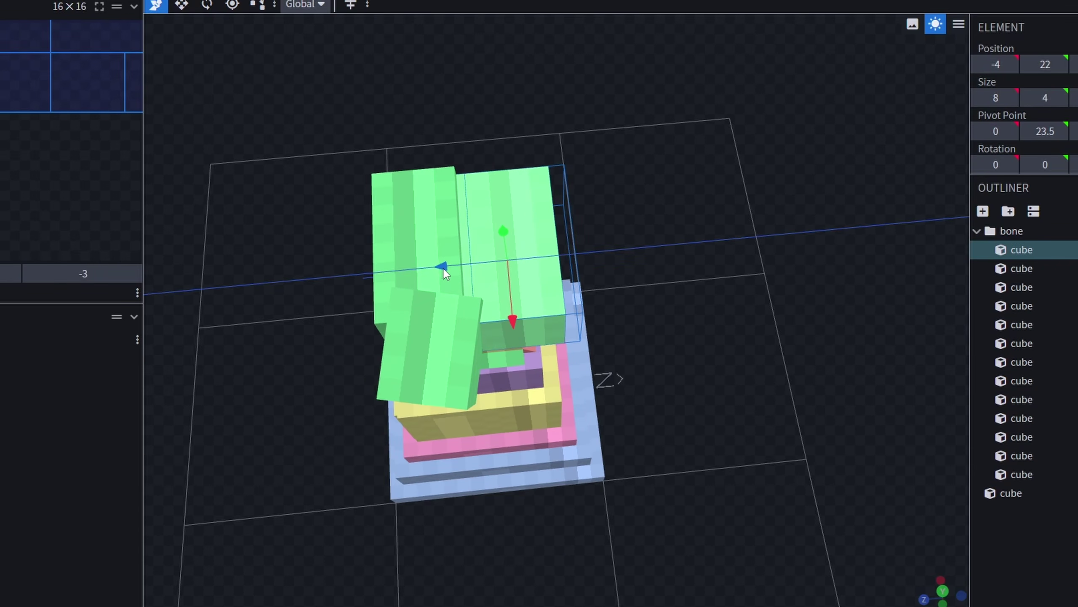
ctrl+drag(719, 189, 488, 108)
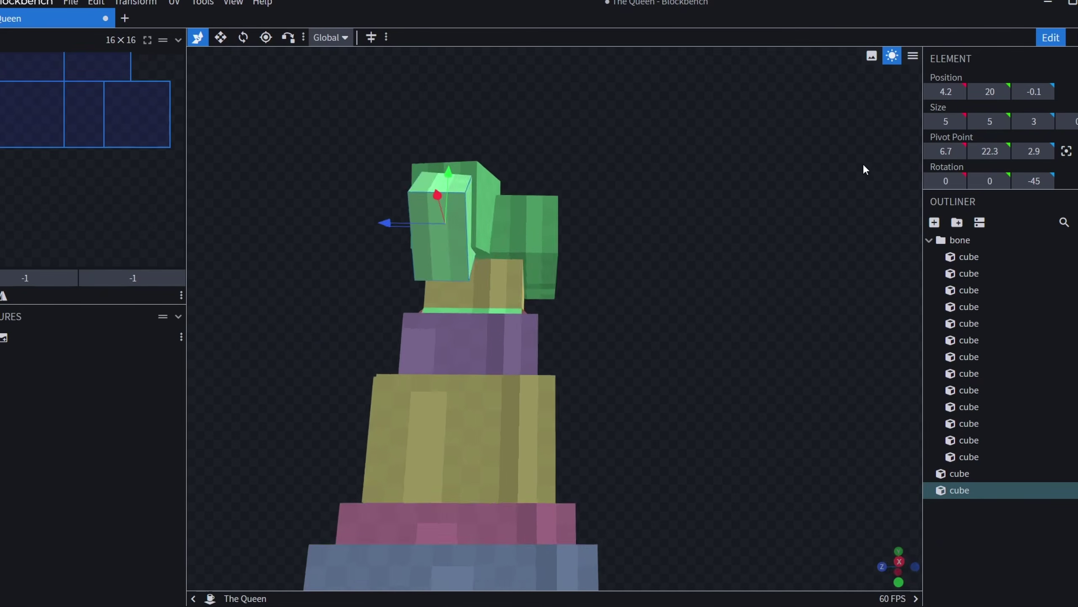
- Size the second arm cube, tilted -45° on Z, to 5.6 × 4.2 × 3.1 and place it at 4.2, 20.9, -0.4
drag(864, 166, 620, 207)
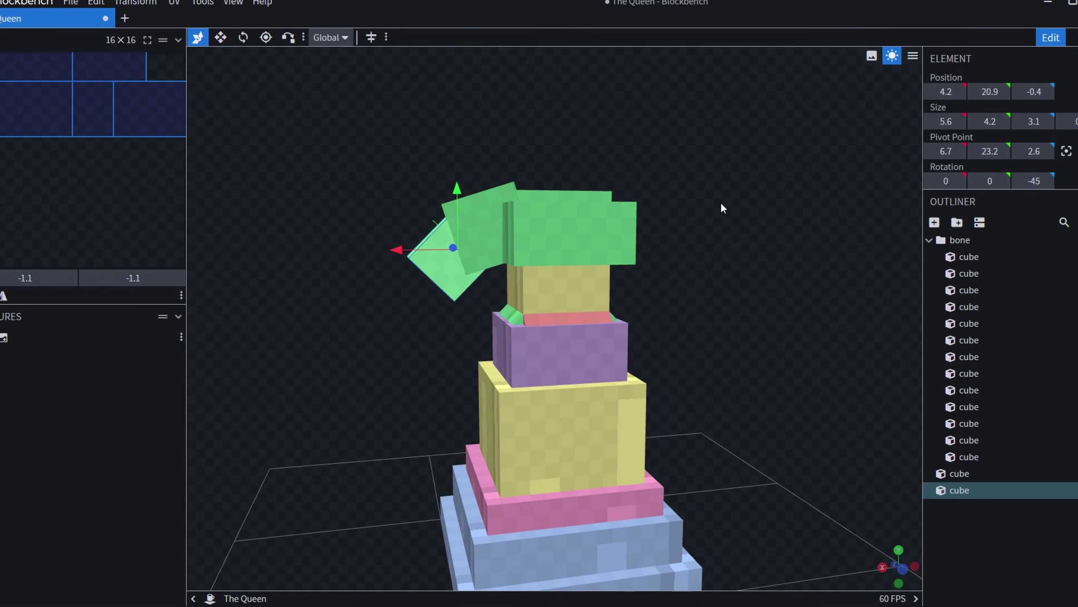
mouse_move(720, 200)
mouse_down()
mouse_move(744, 184)
mouse_move(796, 195)
mouse_move(732, 213)
mouse_up()
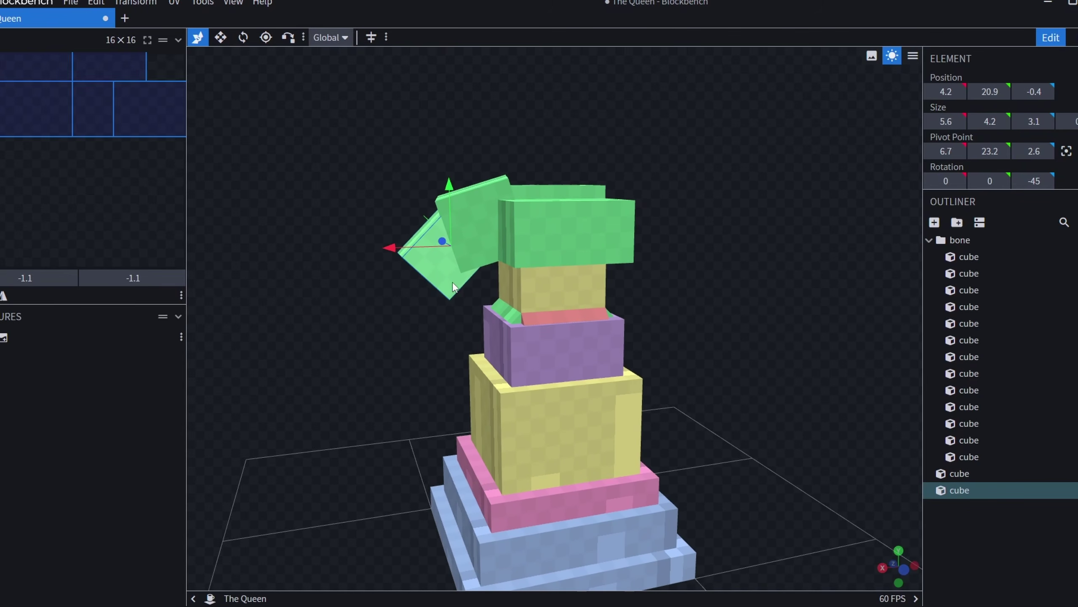
drag(806, 222, 842, 252)
drag(802, 241, 778, 232)
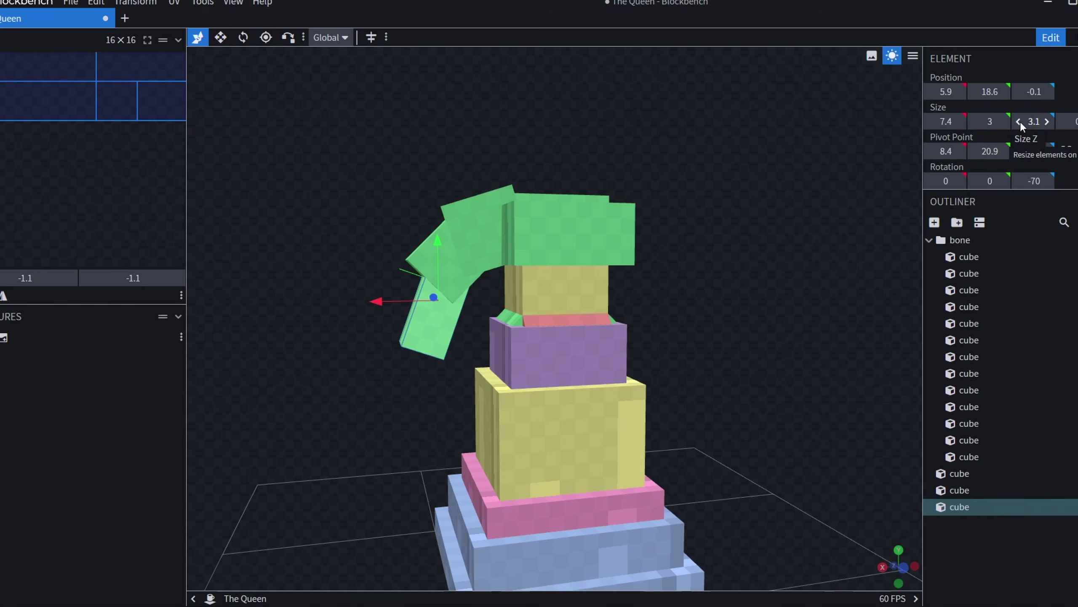
- Reduce the third arm cube's Z size to 0.9 and move it outward to X 6.8
click(1020, 121)
click(1019, 121)
click(1017, 122)
click(1018, 122)
drag(379, 303, 375, 303)
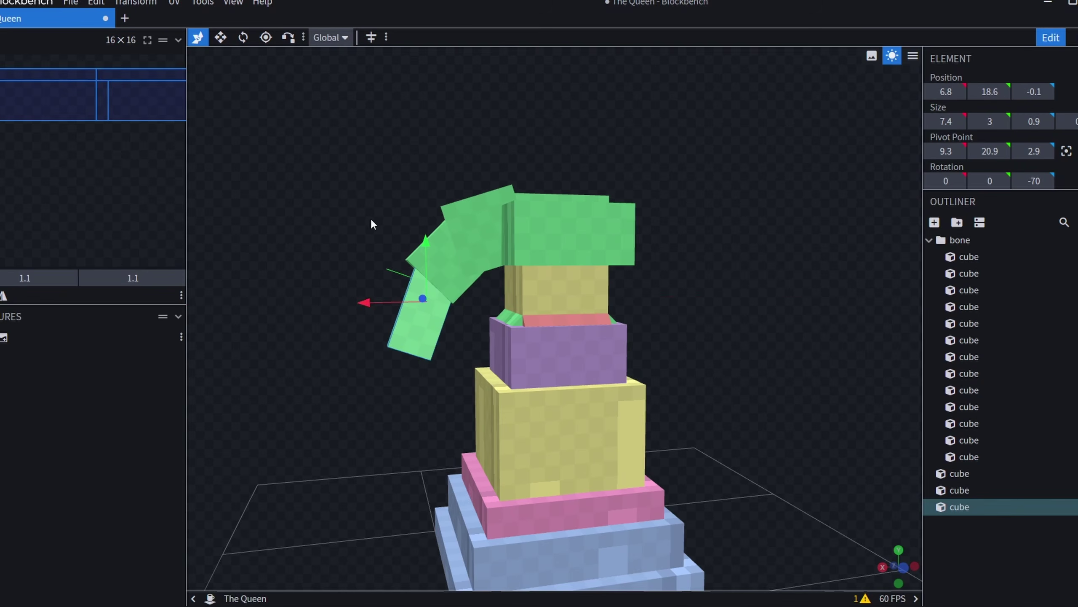
- Set the third arm cube's size to 7.3 × 2.5 × 2.5 and shift it to Z 0.2
drag(371, 218, 600, 226)
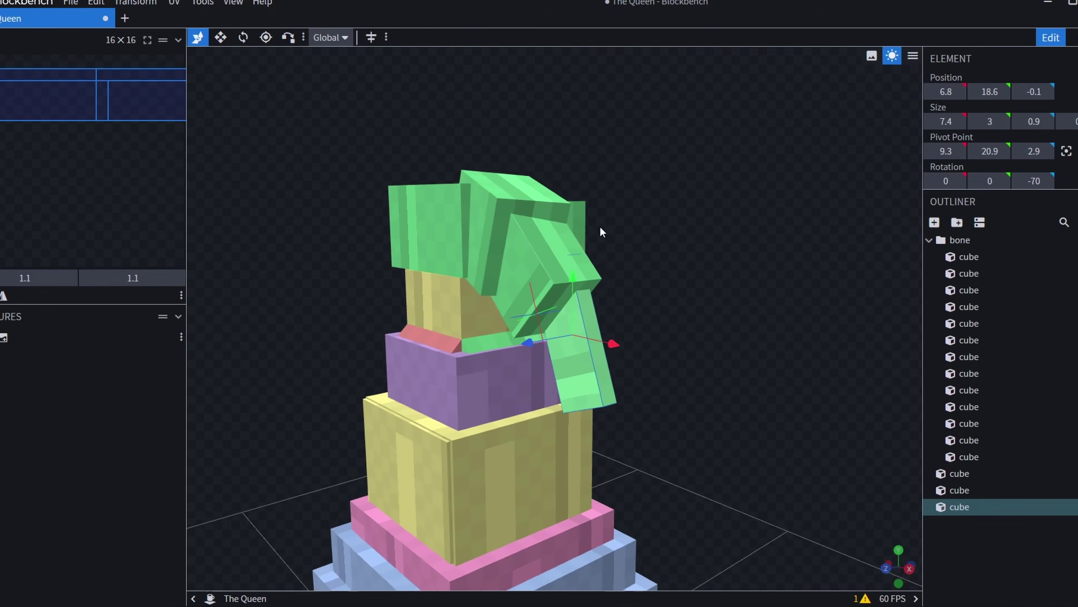
drag(1050, 120, 1053, 119)
drag(817, 197, 759, 212)
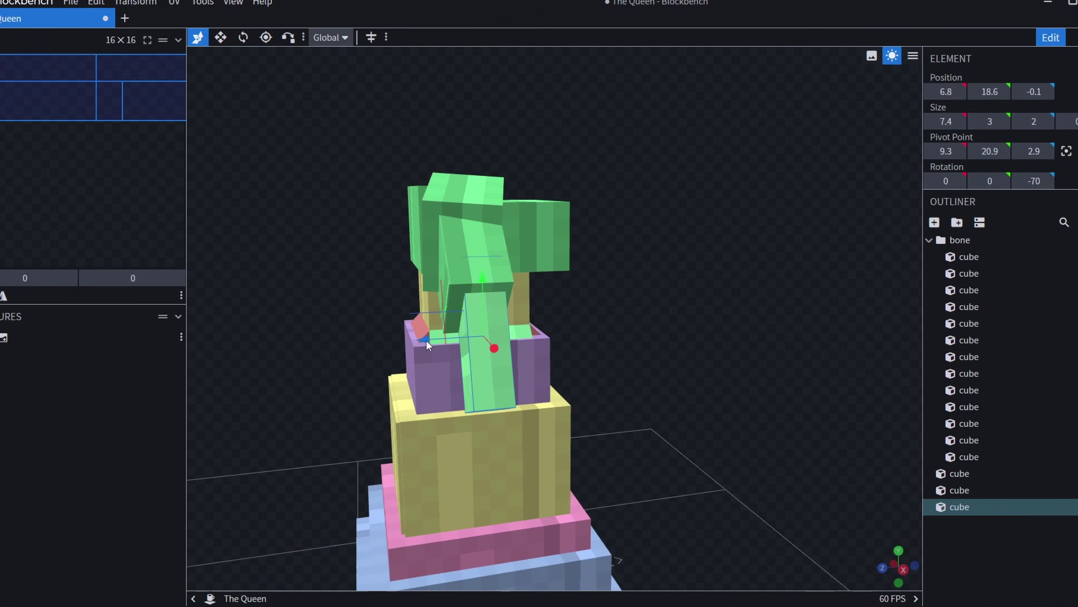
drag(423, 338, 415, 339)
drag(758, 236, 698, 238)
drag(947, 121, 944, 122)
drag(989, 123, 1052, 119)
drag(774, 175, 794, 199)
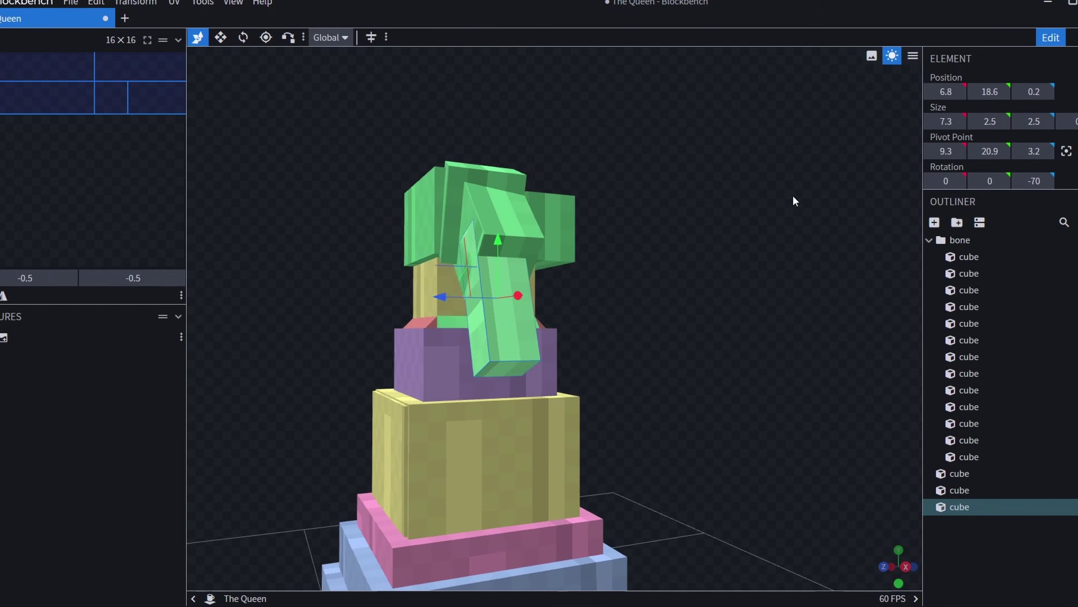
- Shift the third arm cube to Z -0.1 and lengthen its X size to 8.5
drag(443, 298, 454, 300)
drag(595, 263, 537, 220)
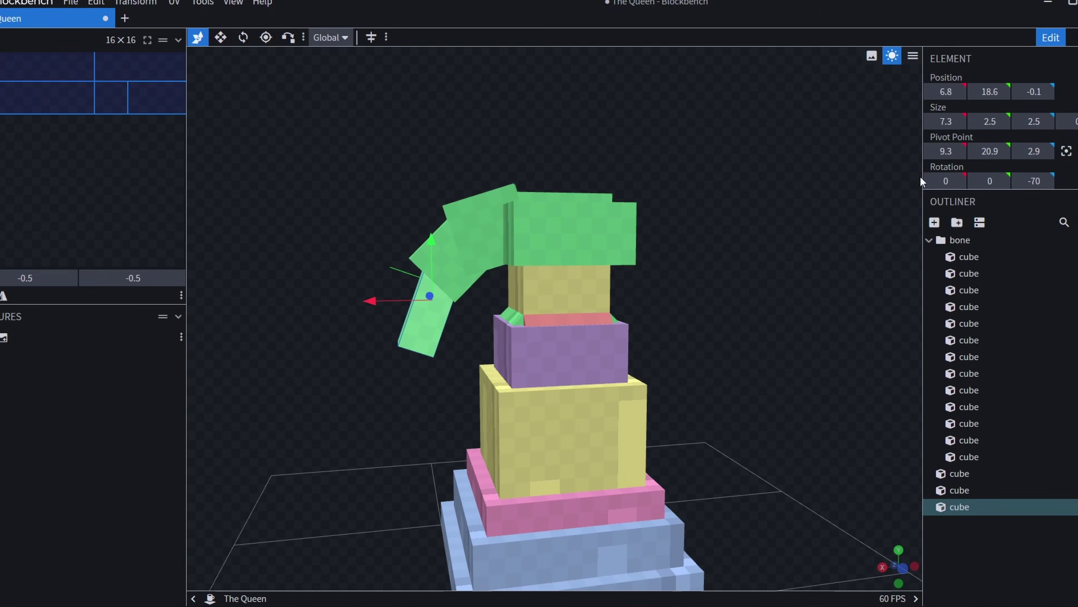
drag(947, 122, 957, 122)
- Duplicate the third arm cube and lower the copy to Y 13.6
right_click(408, 338)
right_click(968, 512)
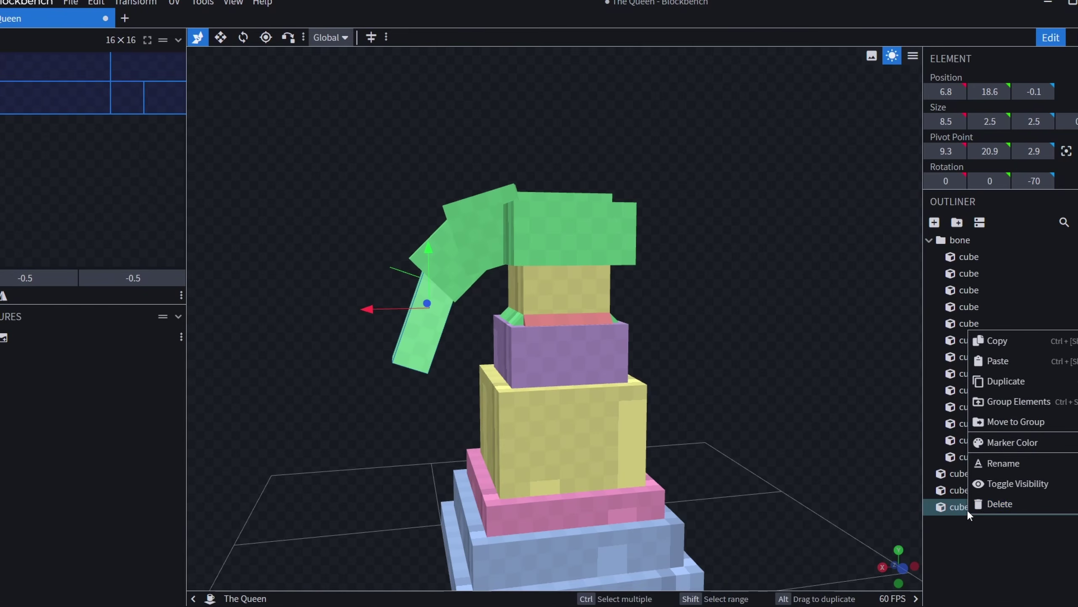
click(969, 384)
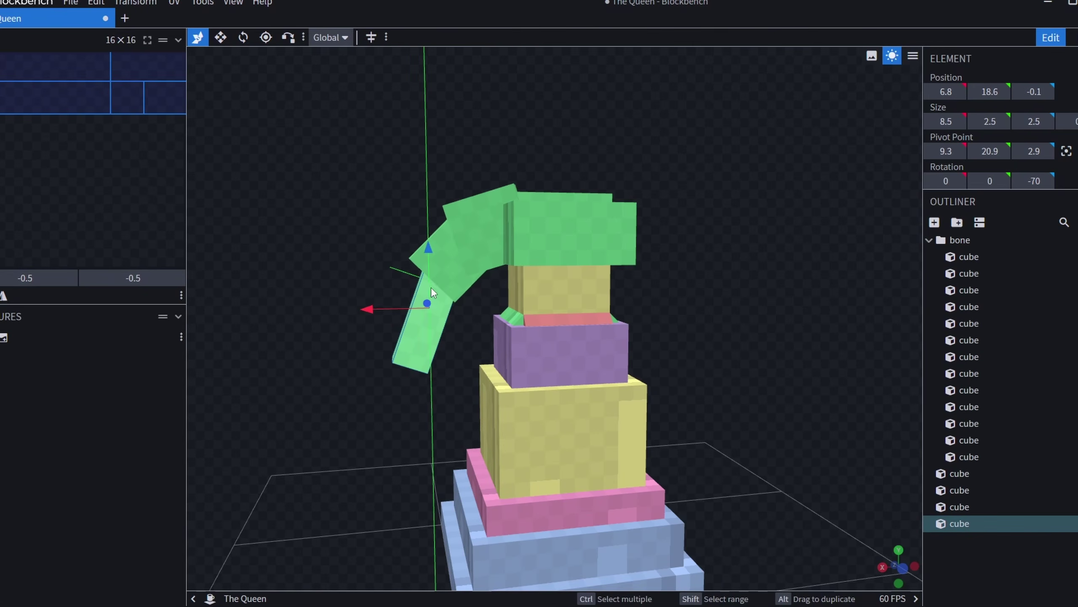
drag(432, 287, 417, 354)
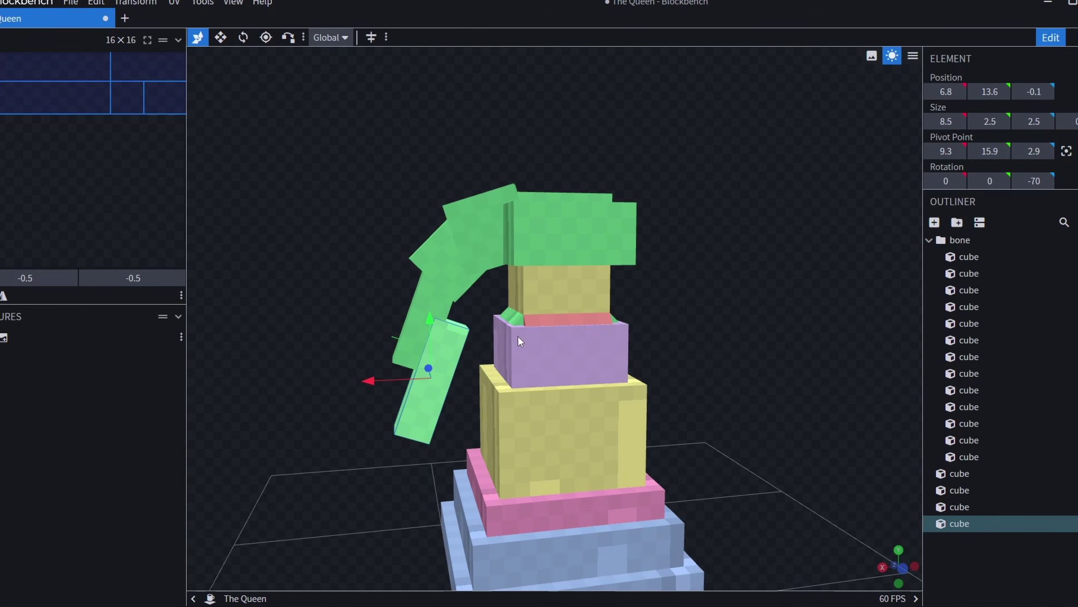
- Rotate the lowest arm cube further on Z until it hangs almost vertically below the cube above it
click(1020, 181)
click(1020, 181)
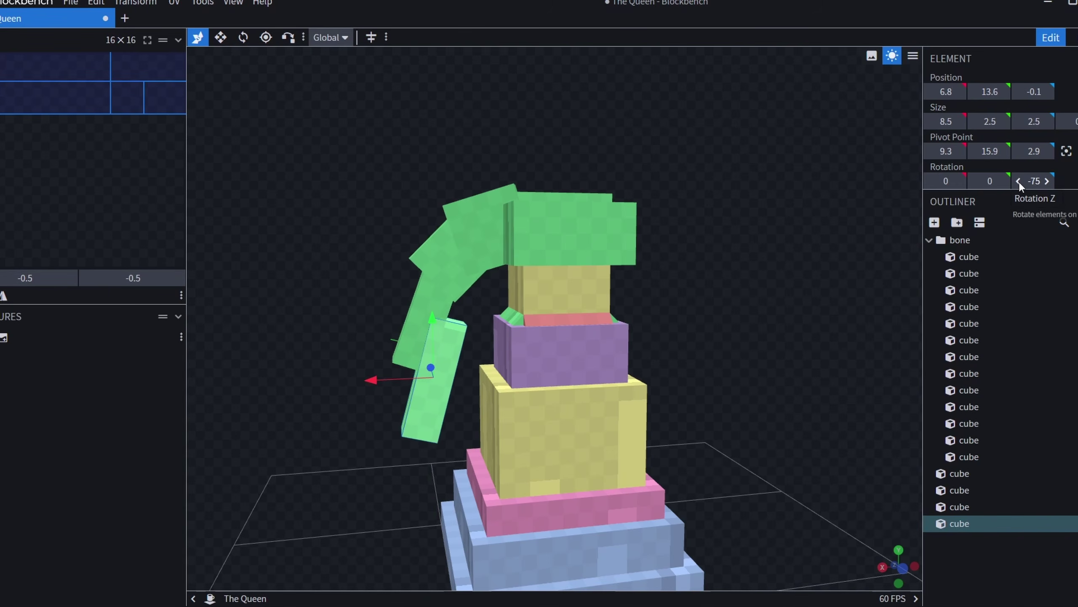
click(1020, 182)
click(1019, 182)
click(1019, 182)
click(1019, 182)
click(1019, 182)
click(1020, 181)
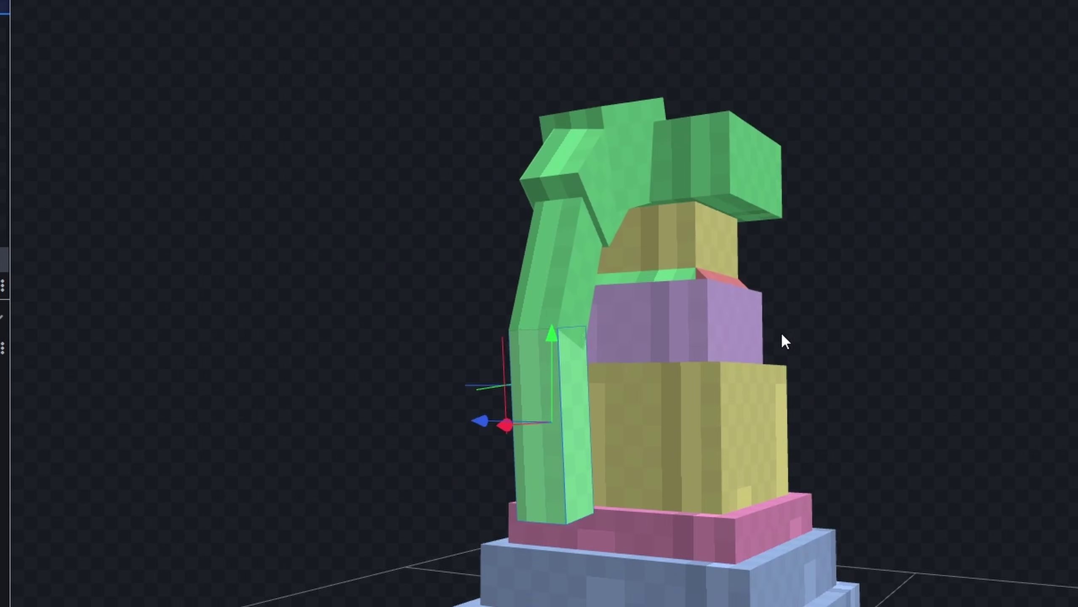
drag(781, 332, 753, 334)
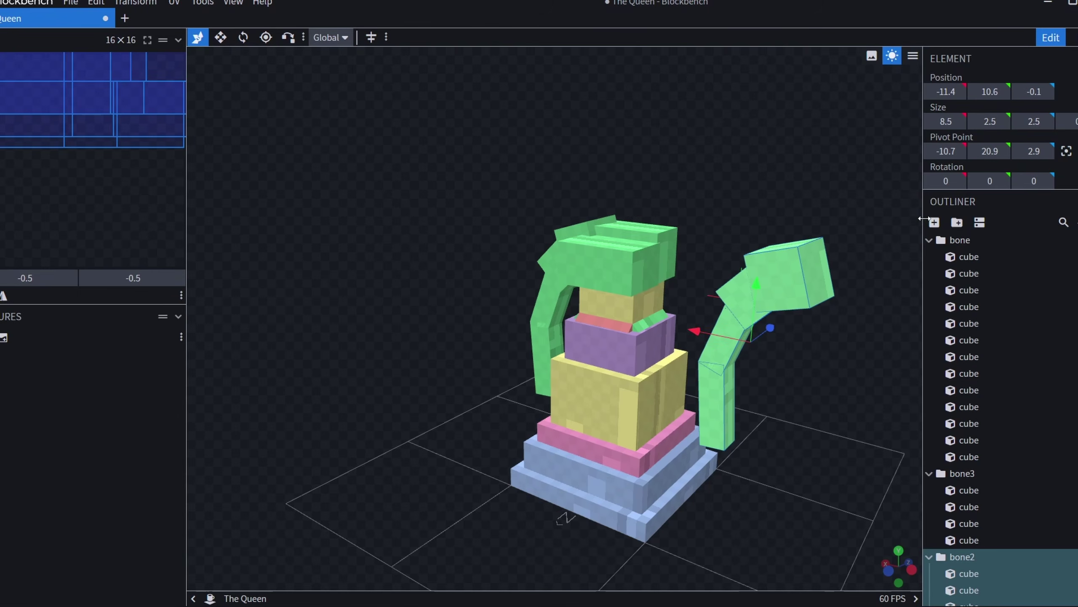
- Rotate the copied arm group bone2 to -180° on Y and shift it to Z -5.1 at the opposite shoulder
click(979, 182)
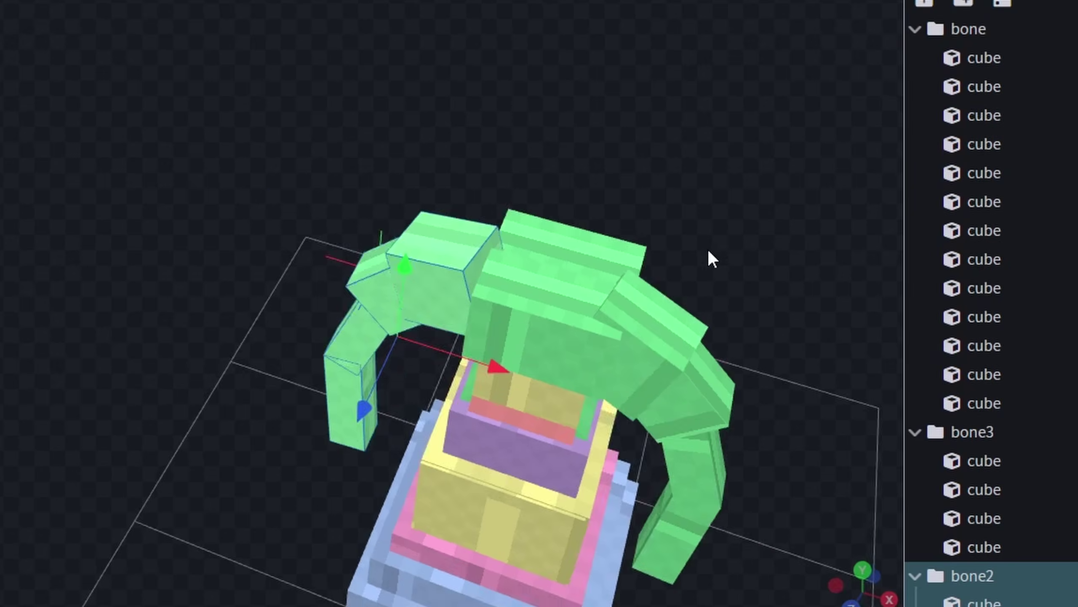
drag(708, 249, 516, 419)
right_drag(514, 411, 331, 309)
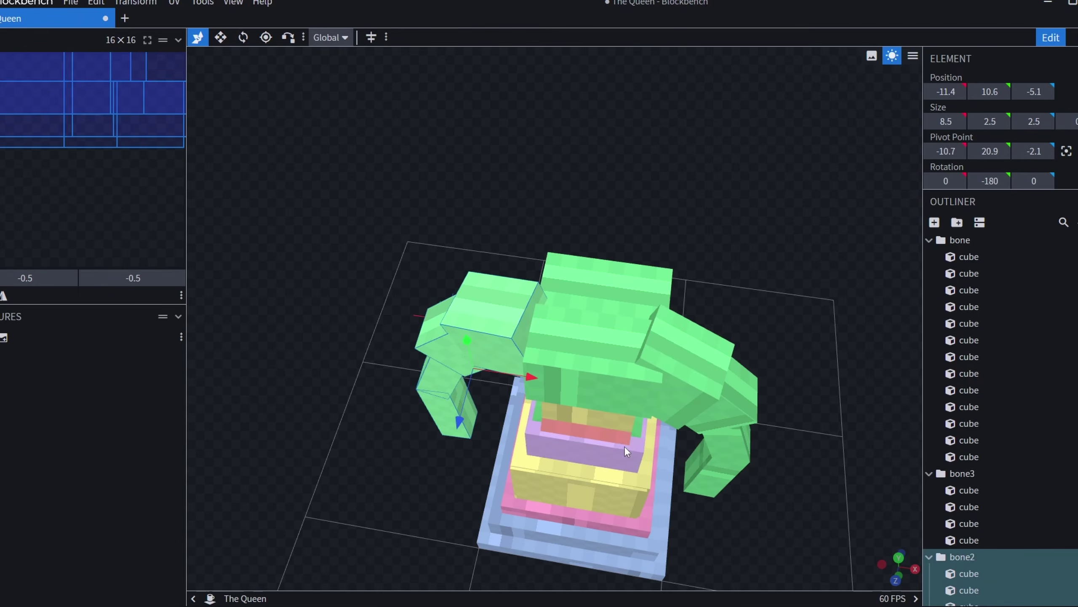
drag(709, 293, 722, 333)
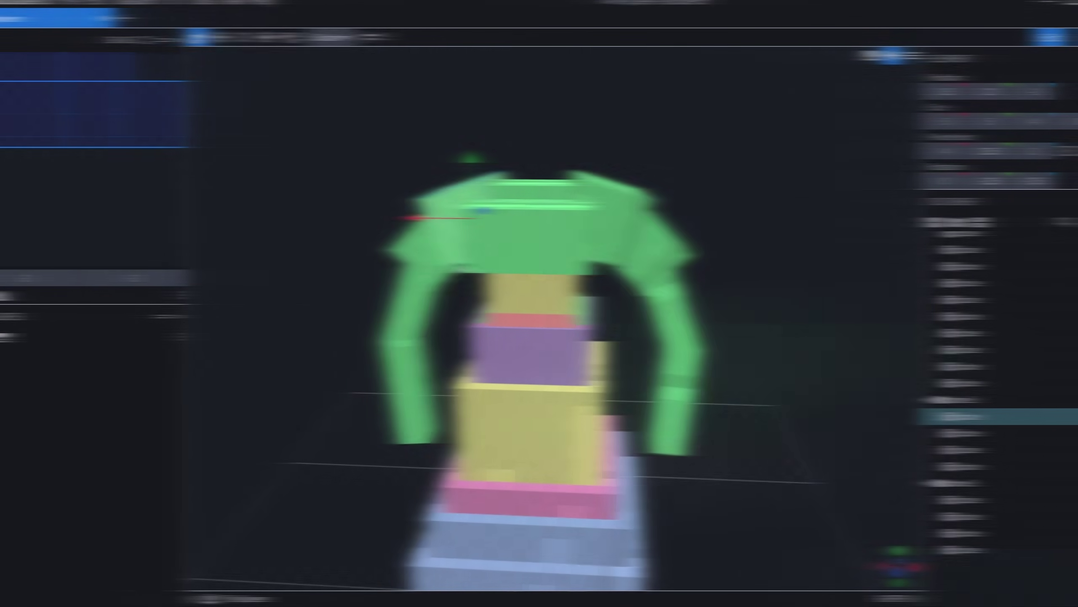
- Inspect the proportions and symmetry of the arms, red head cube and stacked body from the front and at an angle
scroll(798, 327, down, 4)
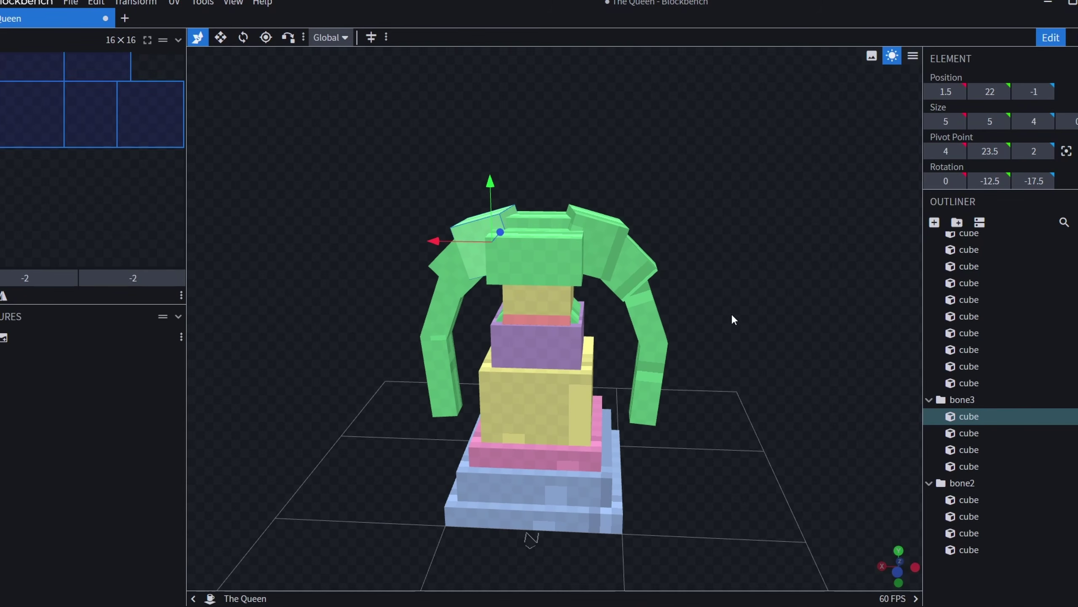
right_drag(747, 313, 791, 324)
drag(665, 344, 920, 551)
drag(892, 505, 722, 438)
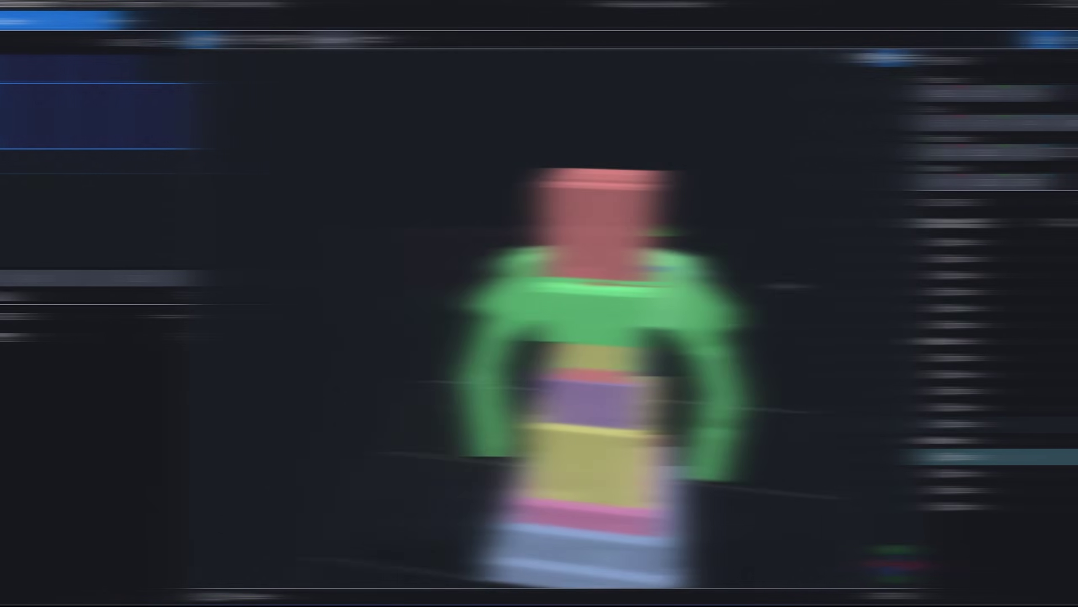
drag(855, 235, 813, 329)
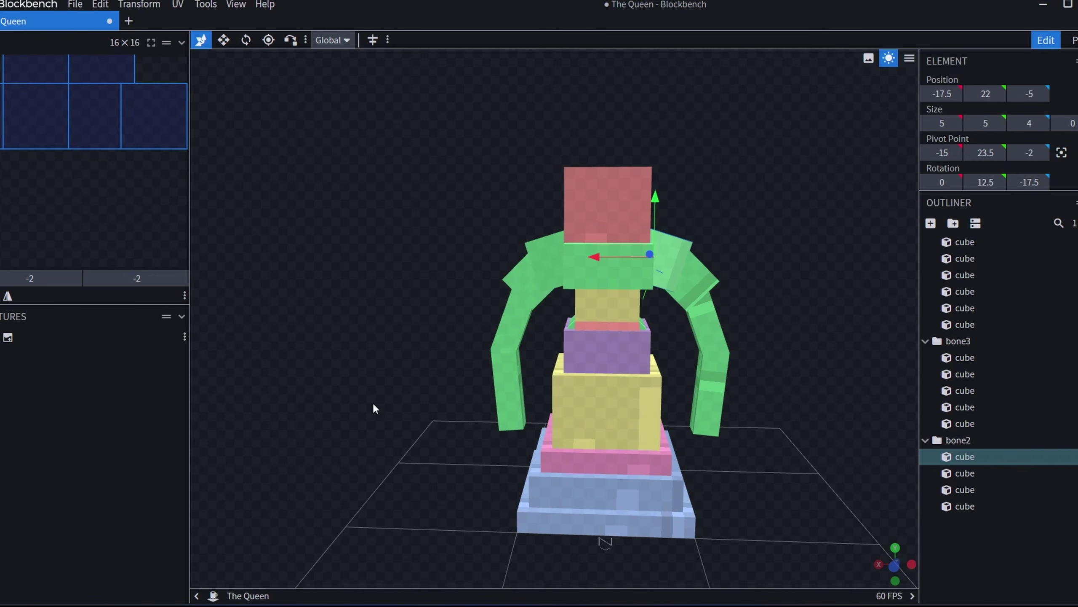
drag(372, 403, 386, 358)
right_drag(819, 360, 705, 361)
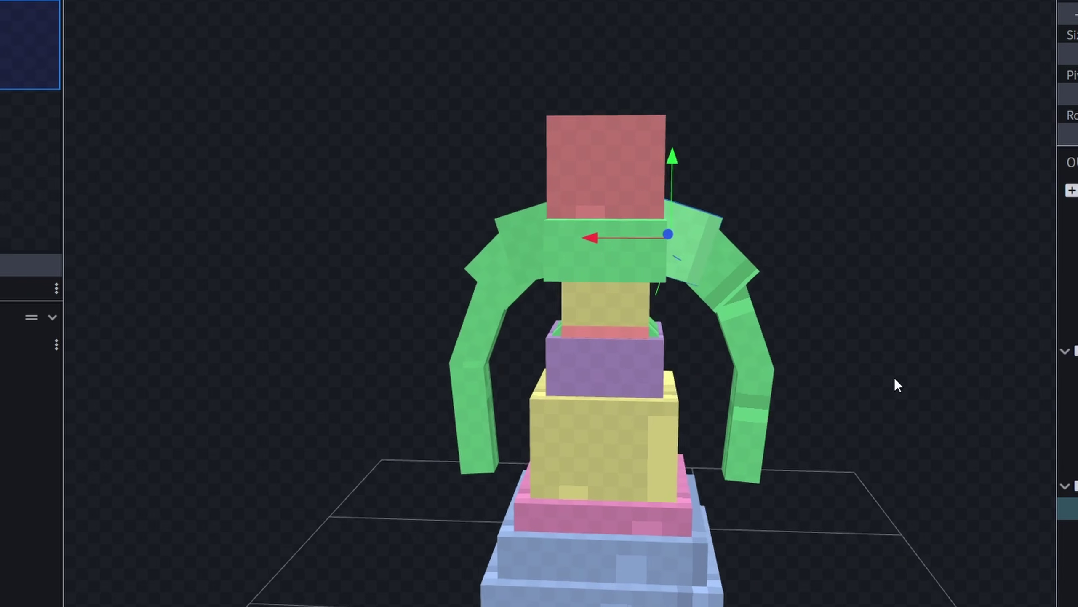
drag(706, 361, 756, 370)
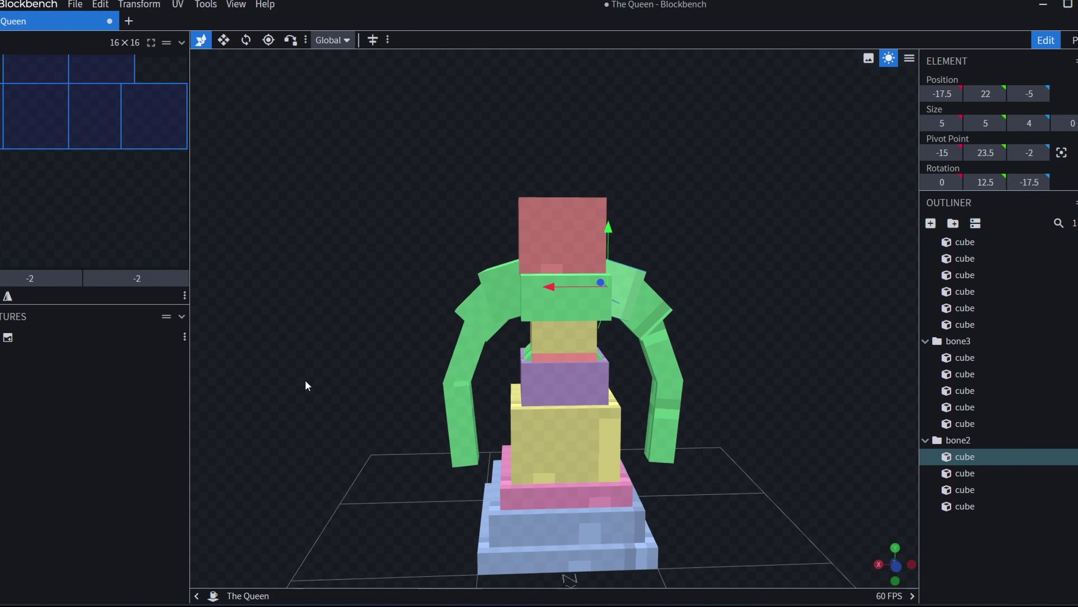
drag(306, 383, 305, 361)
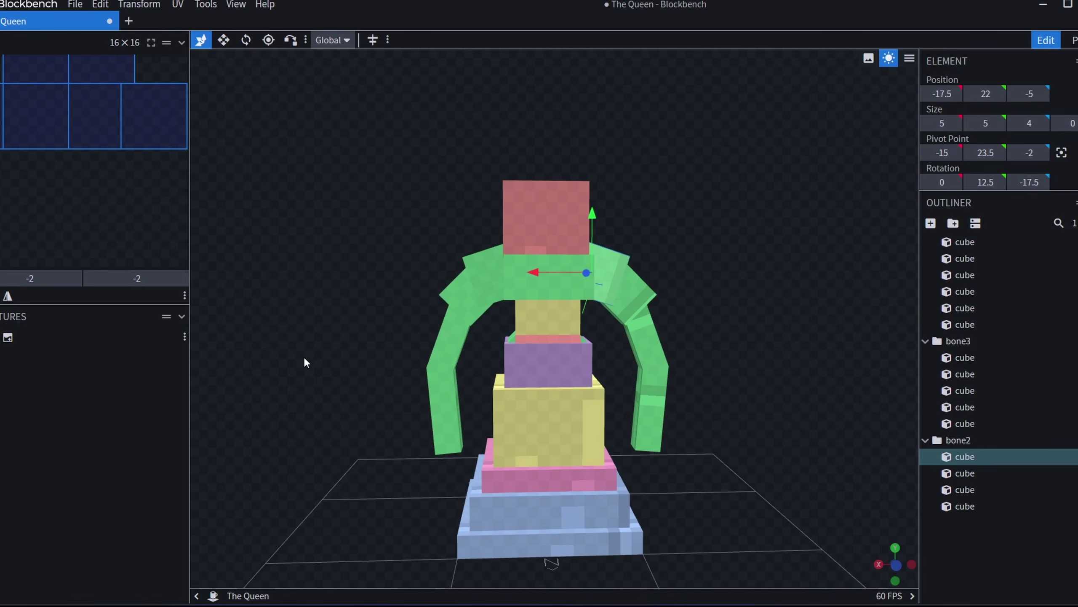
- Duplicate the shoulder cube of bone3 and place the copies outward along the arm's slope, one of them at X 5.5
drag(760, 306, 368, 318)
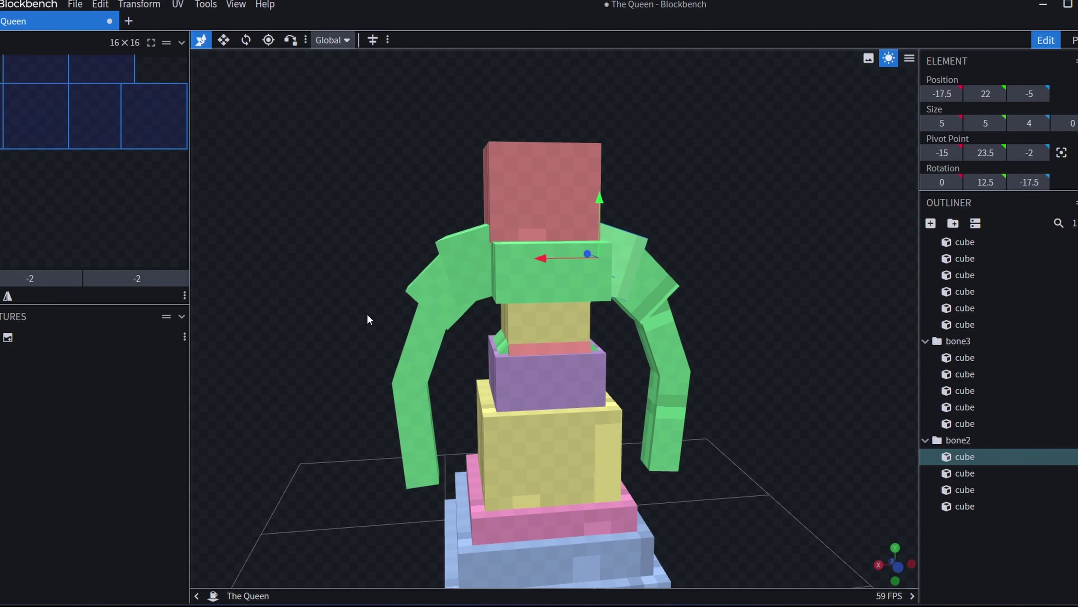
scroll(371, 319, down, 2)
mouse_move(773, 296)
mouse_down()
mouse_move(414, 321)
mouse_move(450, 289)
mouse_move(780, 289)
mouse_move(753, 291)
mouse_up()
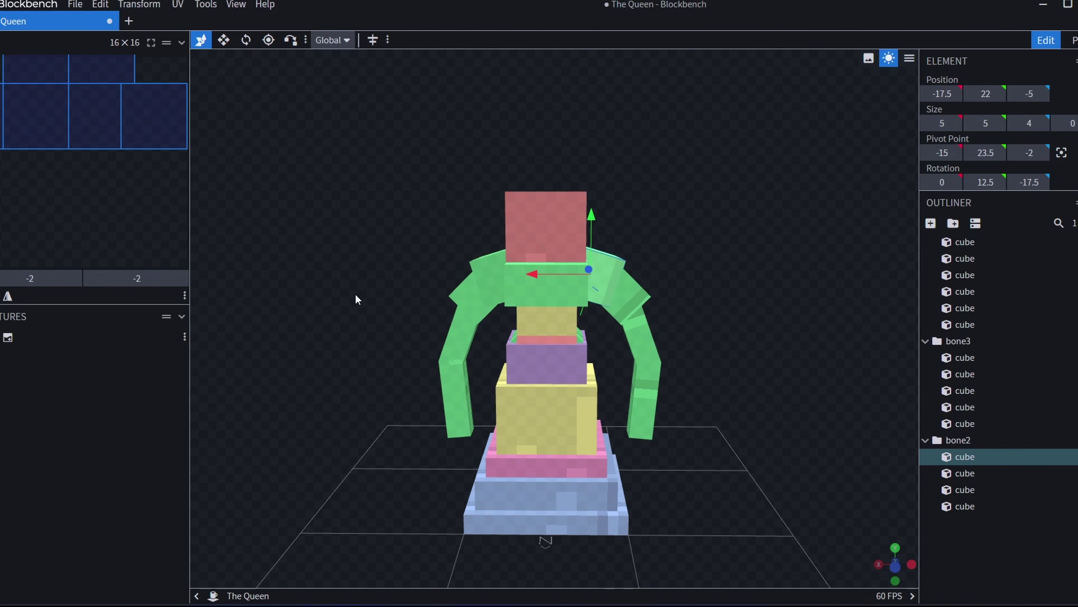
drag(356, 299, 688, 289)
drag(337, 308, 408, 305)
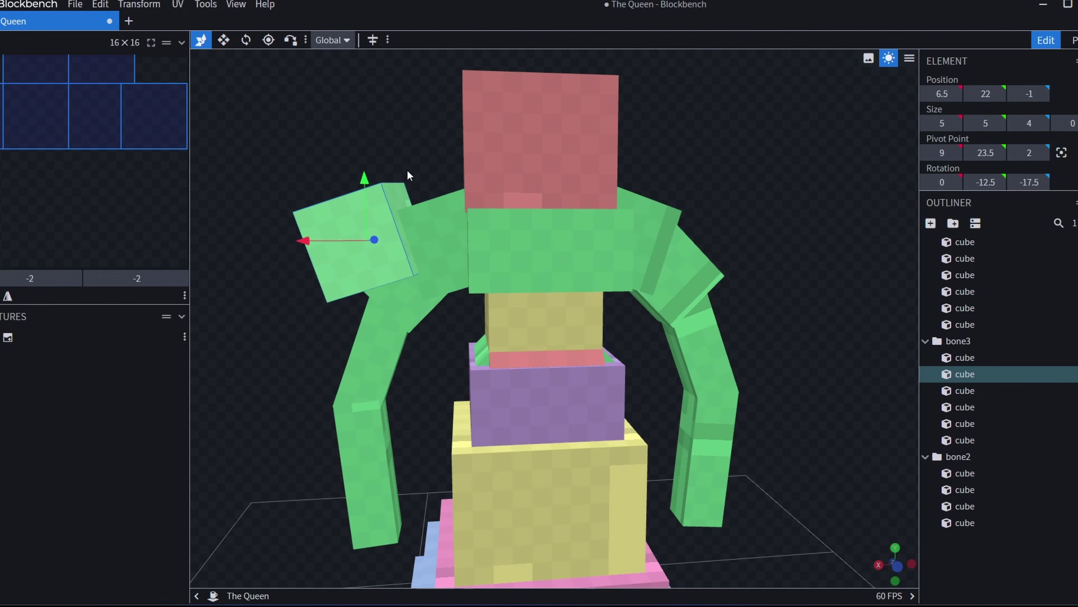
drag(320, 240, 357, 236)
right_click(985, 373)
click(908, 403)
key(ctrl+v)
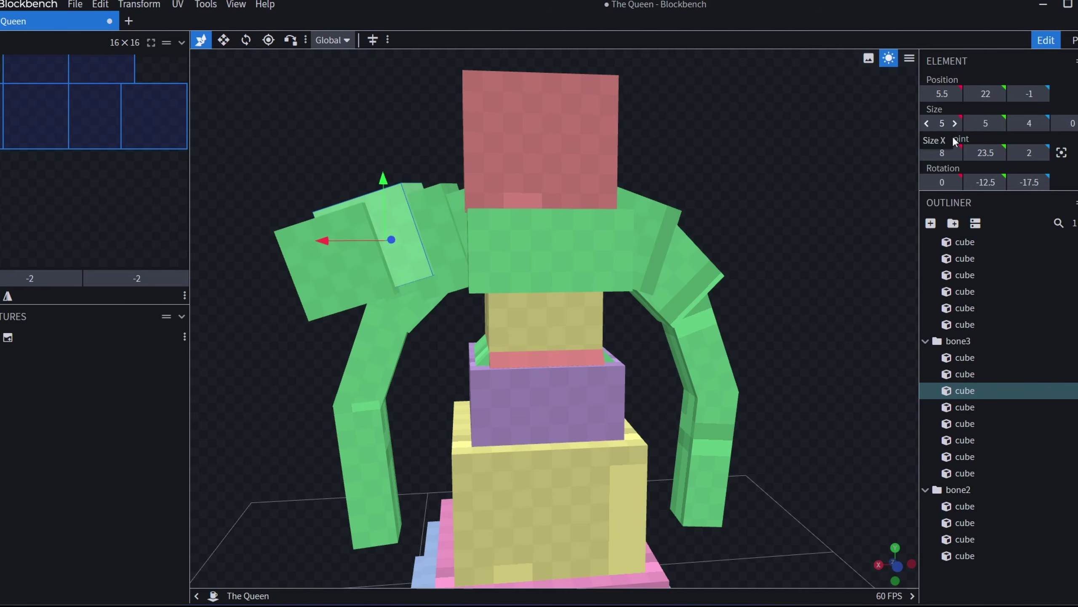
click(930, 123)
click(930, 123)
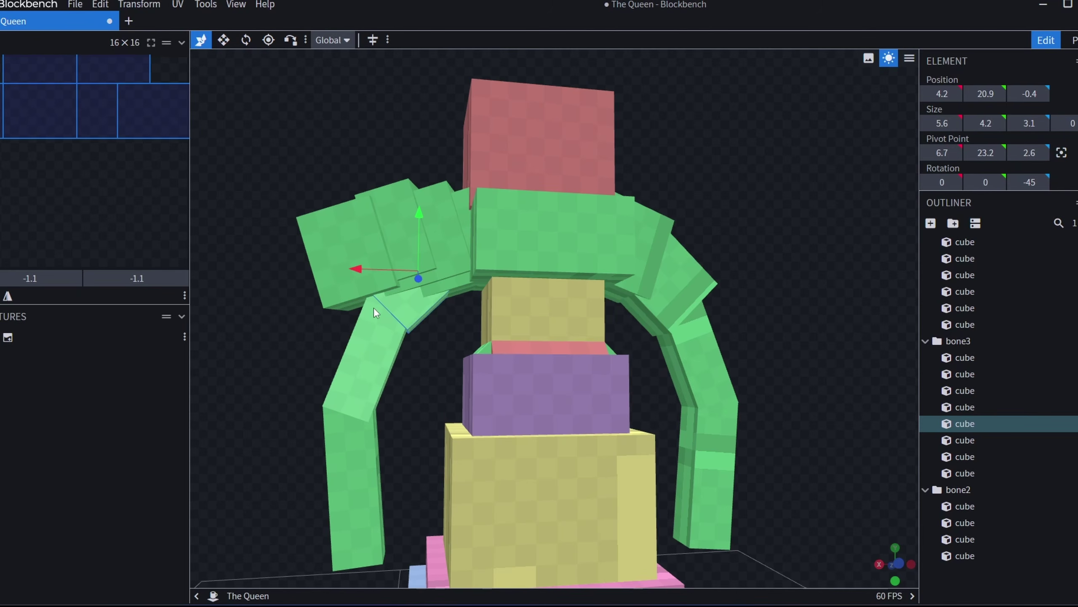
- Rotate the lowest cube of the bone3 arm closer to vertical and the cube above it to -85° on Z
click(363, 433)
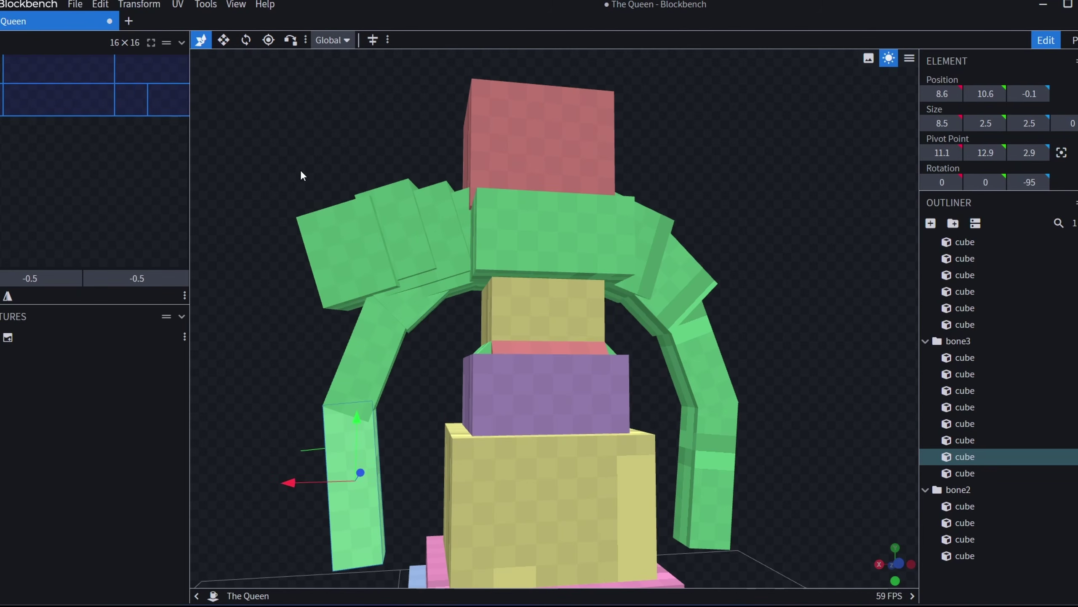
click(237, 41)
drag(374, 409, 417, 376)
click(416, 327)
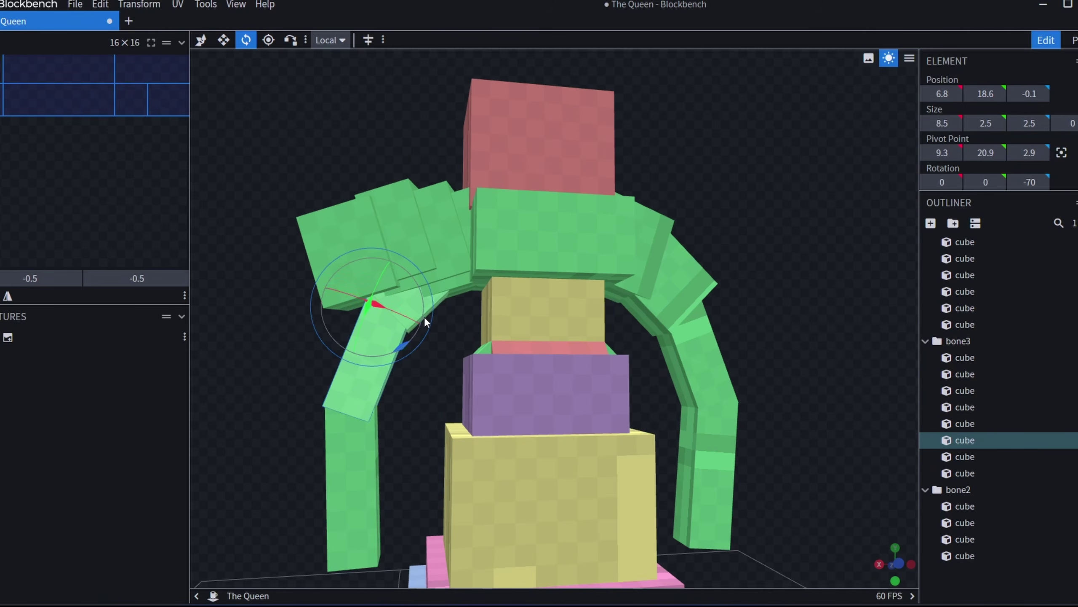
drag(425, 316, 402, 382)
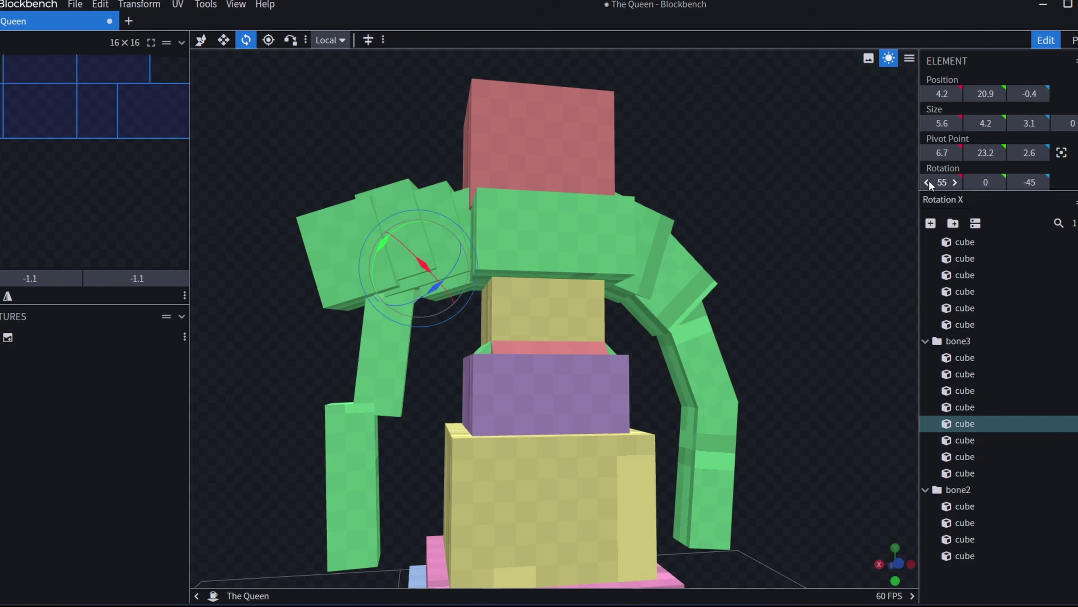
- Undo the X rotation of the upper arm cube and turn that cube on Z toward horizontal instead
click(98, 6)
click(120, 21)
drag(422, 316, 460, 312)
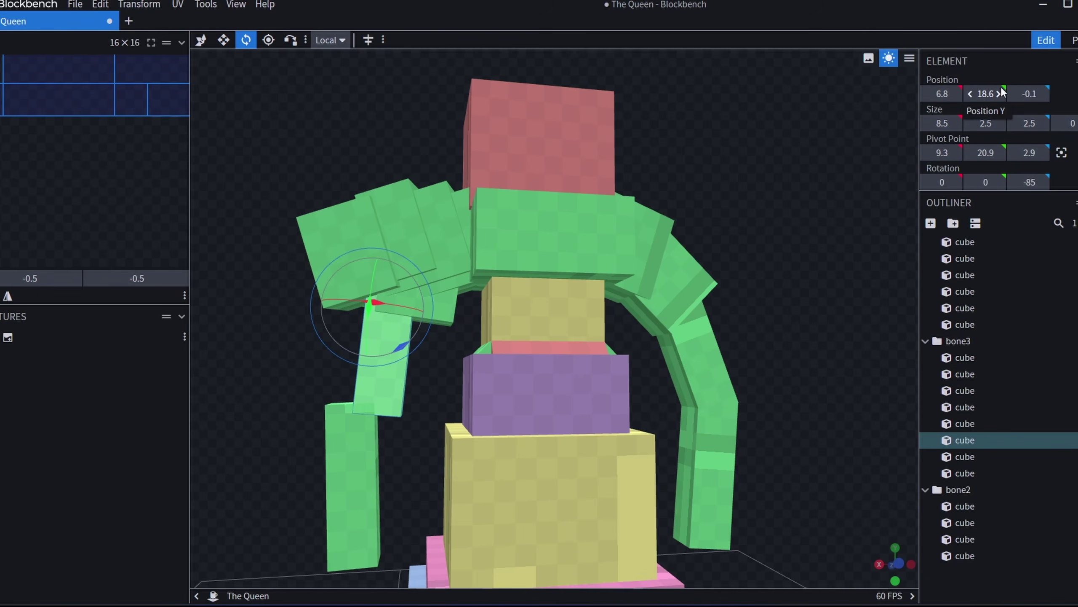
- Lower the middle arm cube to Y 17.6 and reduce the lowest arm cube's Y position to realign the hanging arm
click(971, 94)
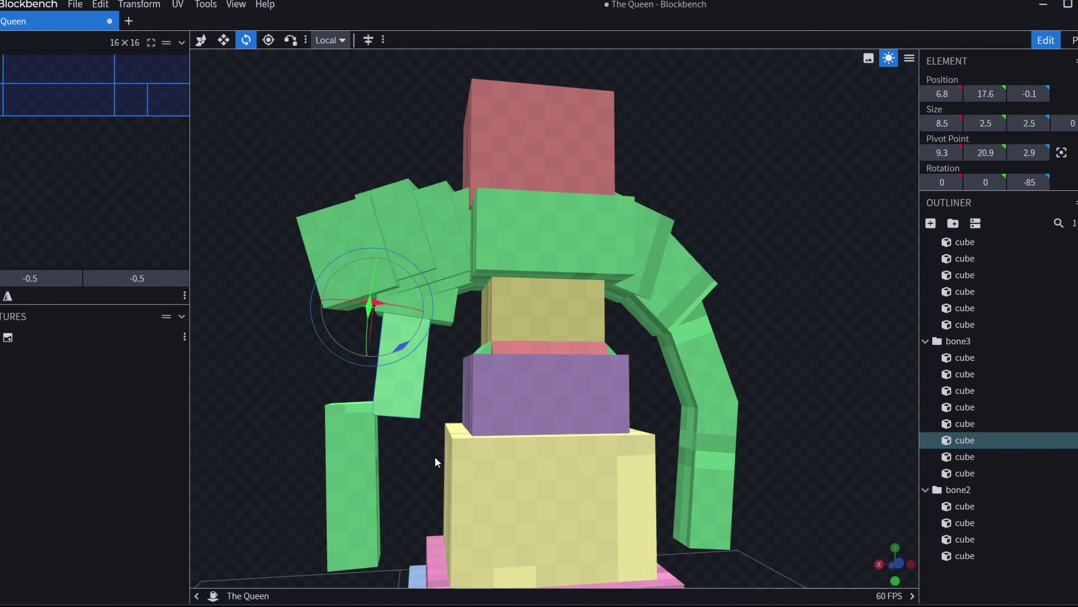
click(359, 449)
click(972, 95)
- Rotate the middle arm cube to -81° on Z and try a 6° X tilt on the lowest arm cube
click(396, 350)
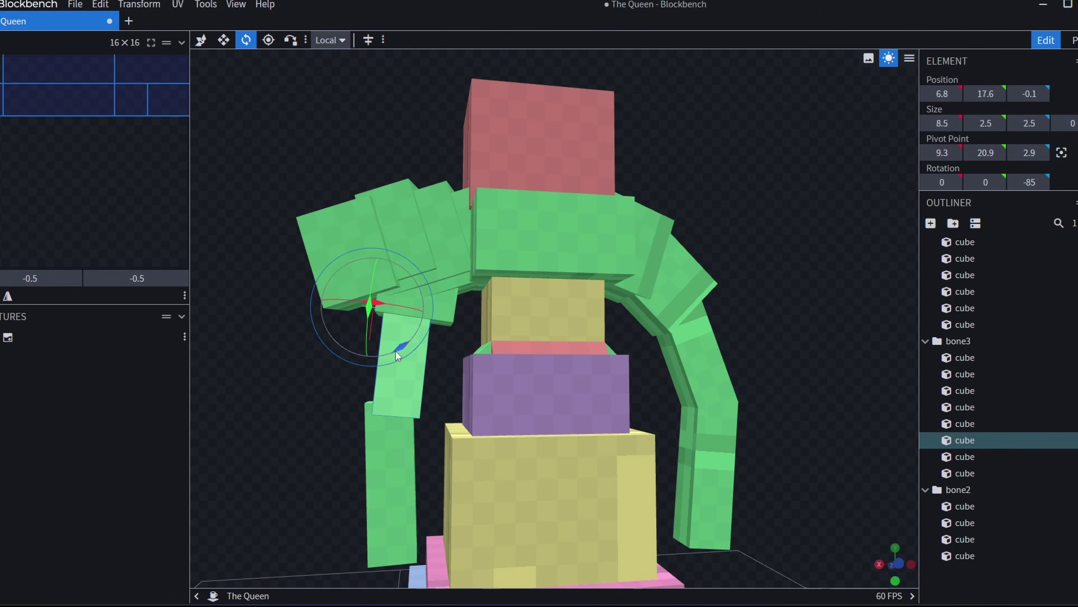
drag(403, 351, 334, 373)
click(387, 432)
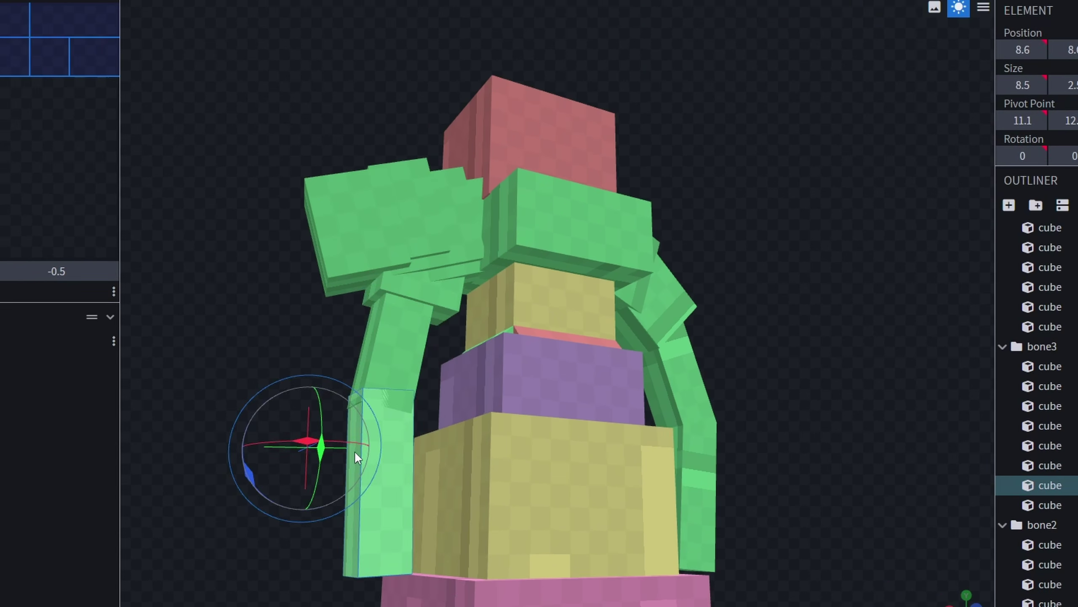
drag(368, 452, 364, 417)
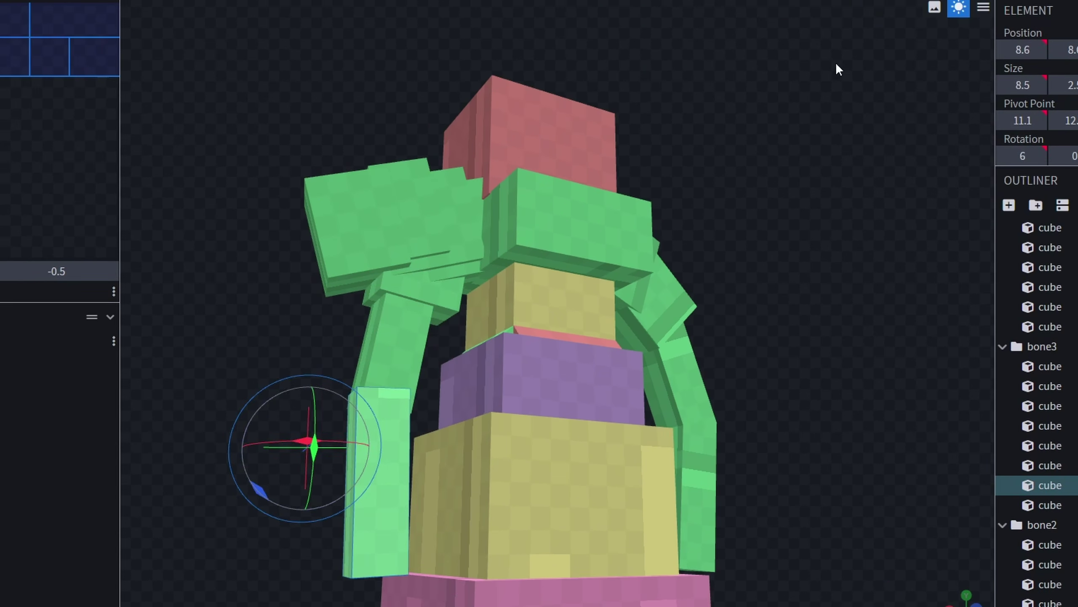
click(11, 0)
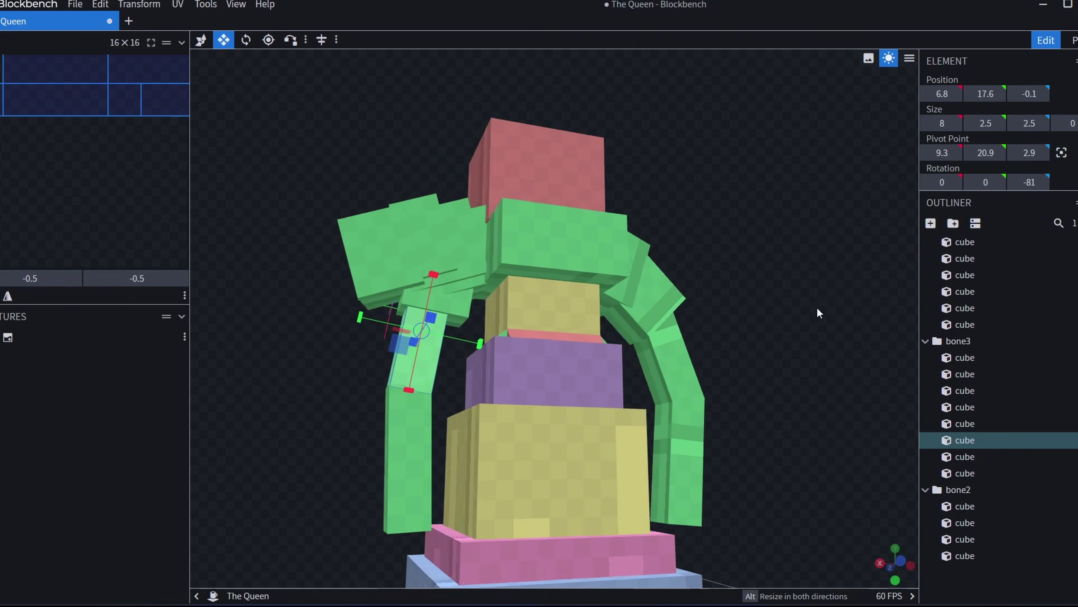
- Resize the outer cube of the extended arm to 4.5 × 3.5 × 3.75
drag(872, 305, 954, 378)
drag(884, 373, 664, 322)
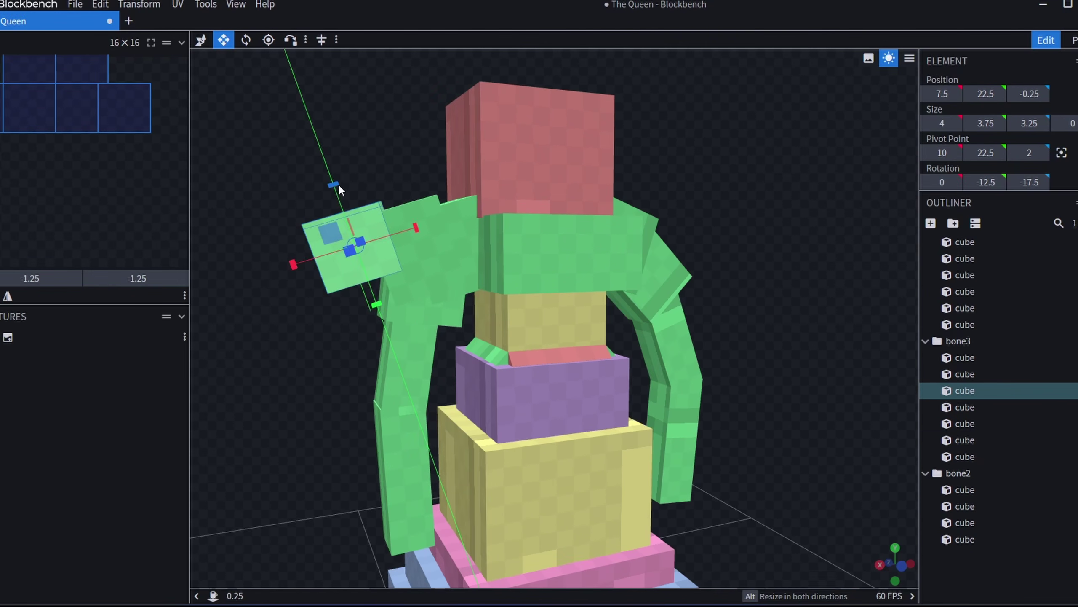
drag(339, 184, 298, 230)
drag(296, 269, 323, 267)
drag(803, 187, 616, 189)
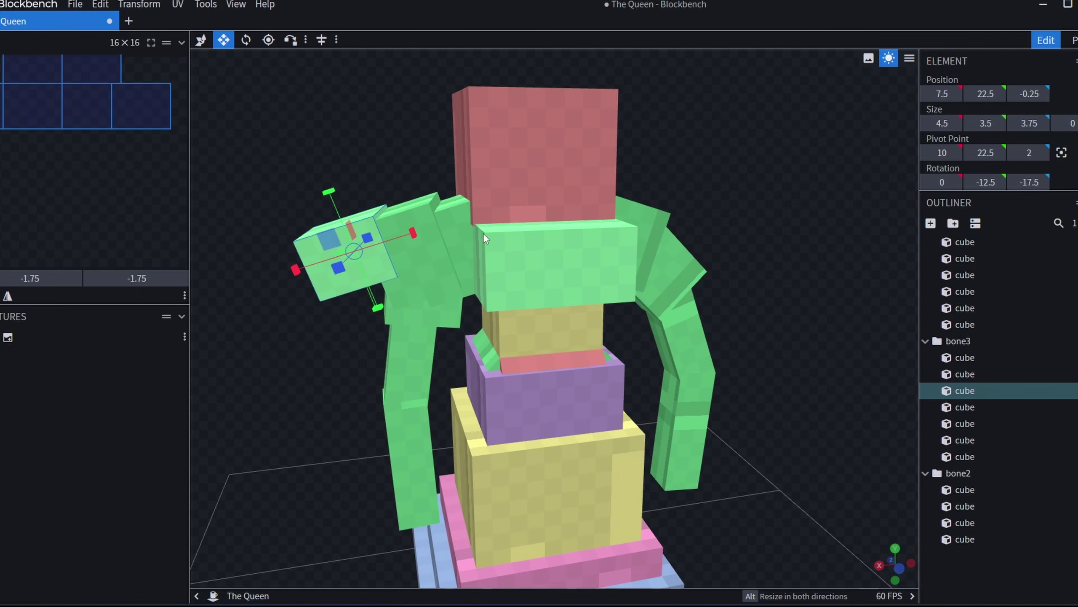
- Extend the raised arm with smaller cubes, placing the outermost at X 13.25, Y 21.25, Z 1.75
drag(484, 233, 298, 247)
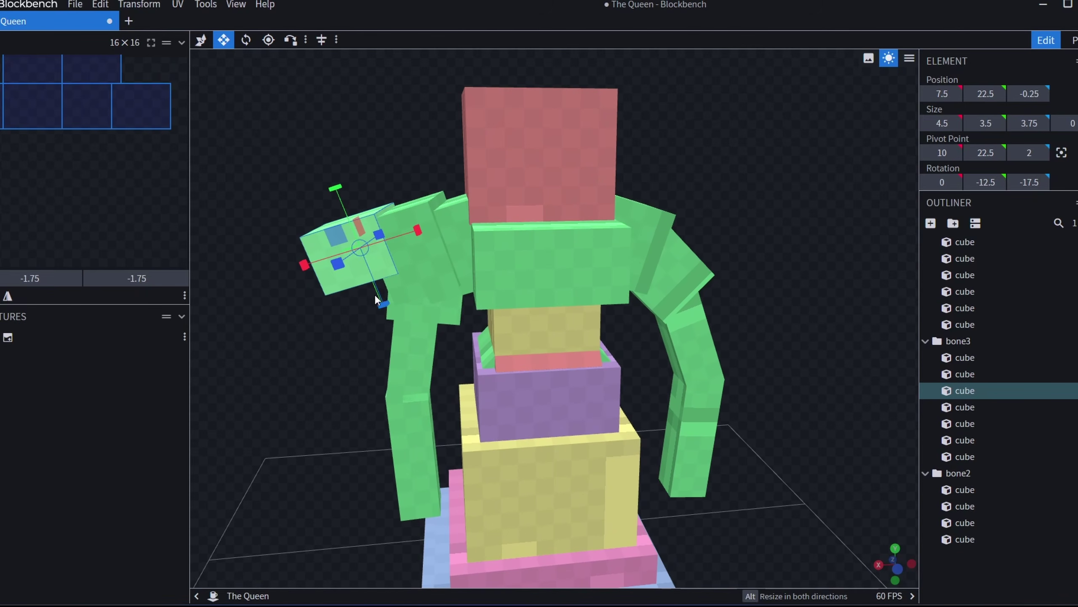
drag(382, 303, 386, 313)
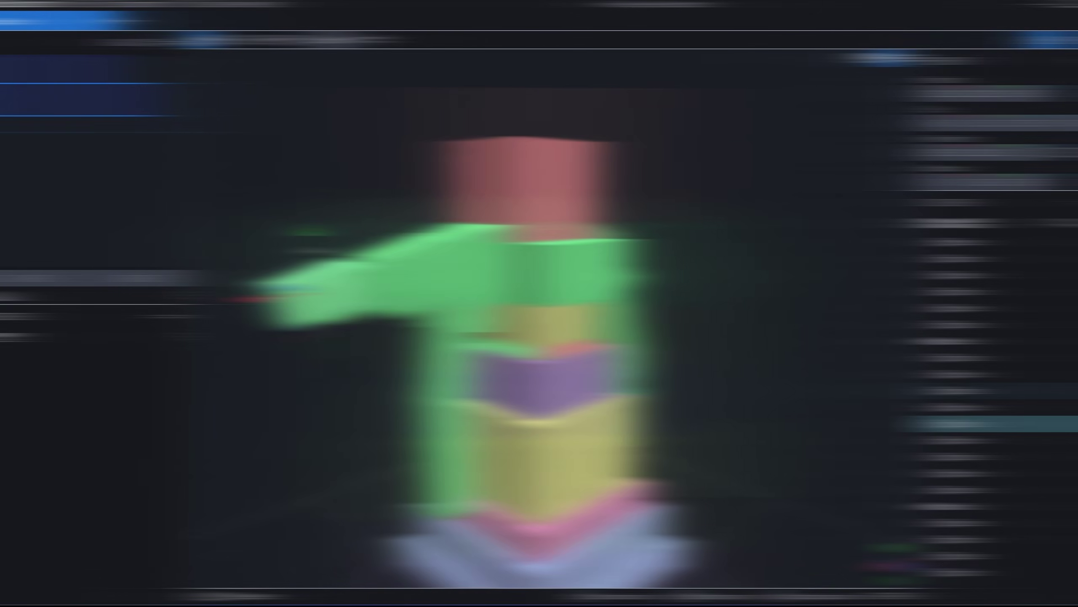
drag(314, 246, 340, 193)
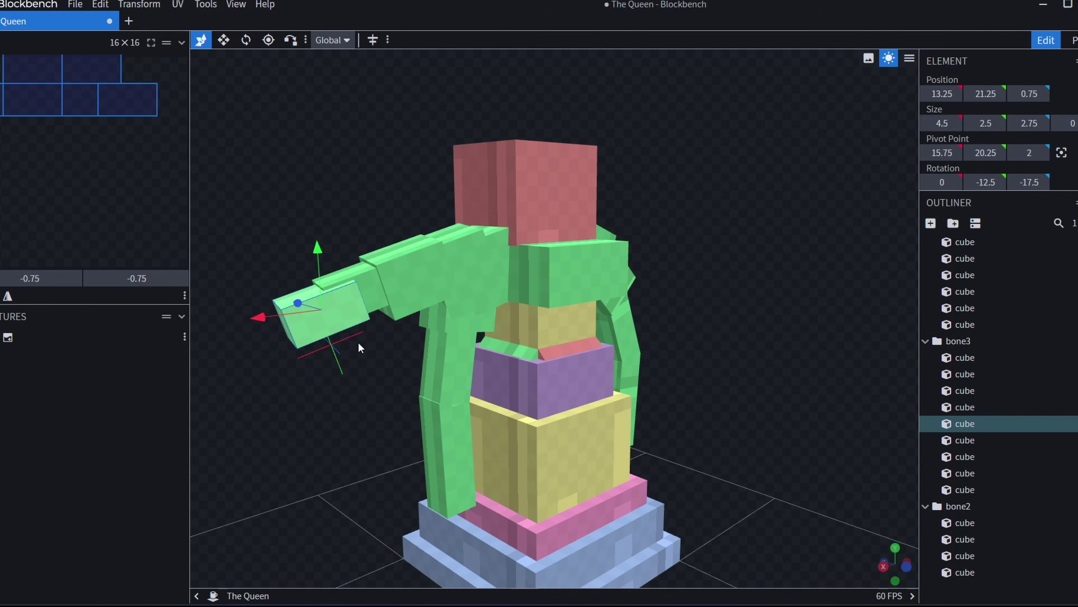
drag(301, 301, 296, 301)
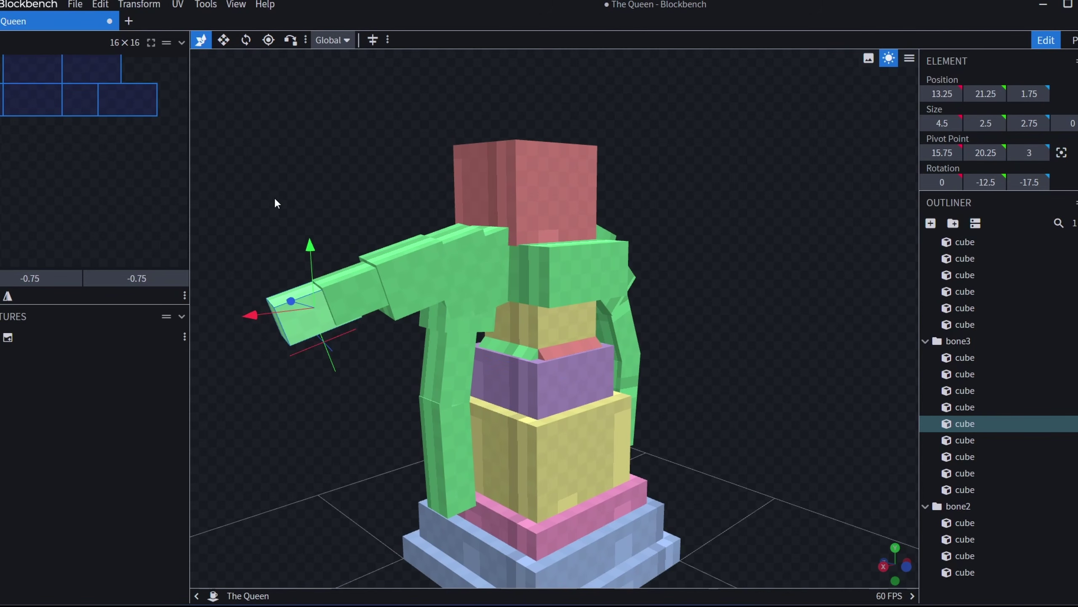
- Shrink the outermost cube of the extended arm to 4.5 × 2.25 × 2 so the arm tapers at its end
click(230, 43)
drag(414, 345, 477, 335)
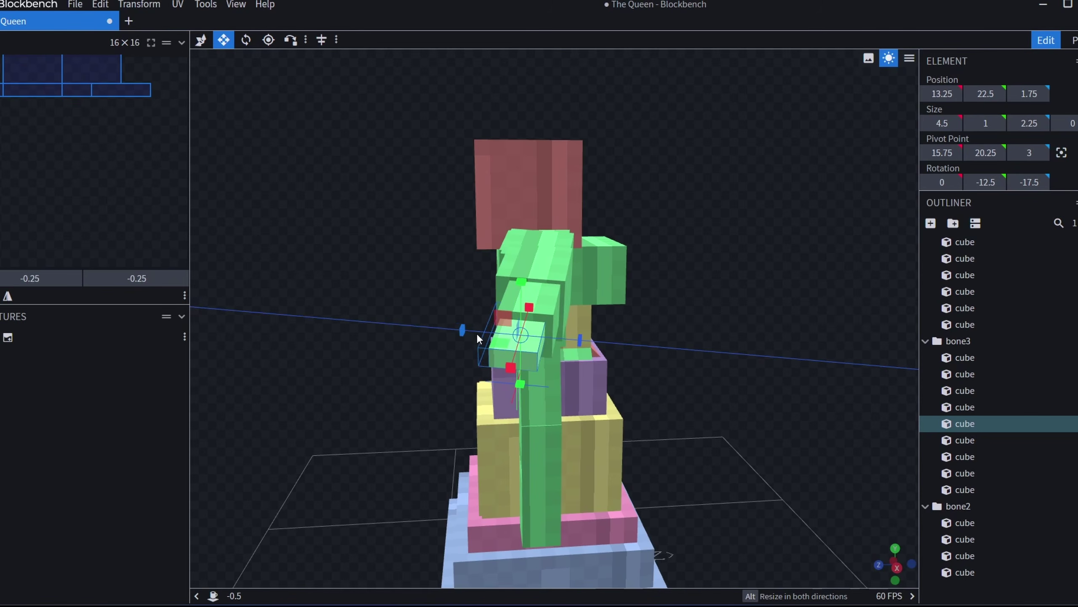
drag(834, 251, 663, 214)
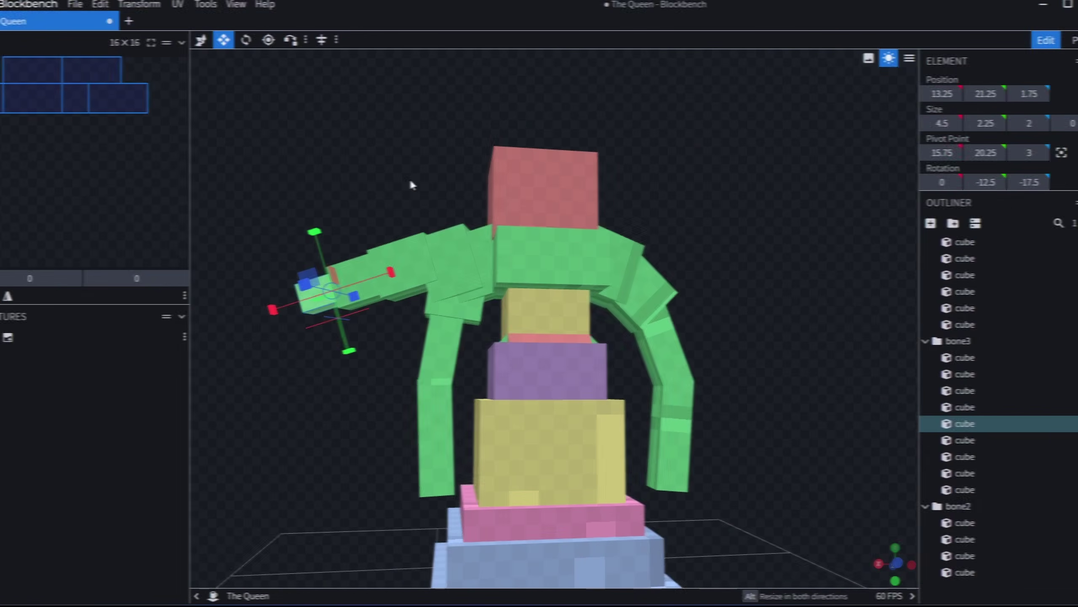
click(443, 417)
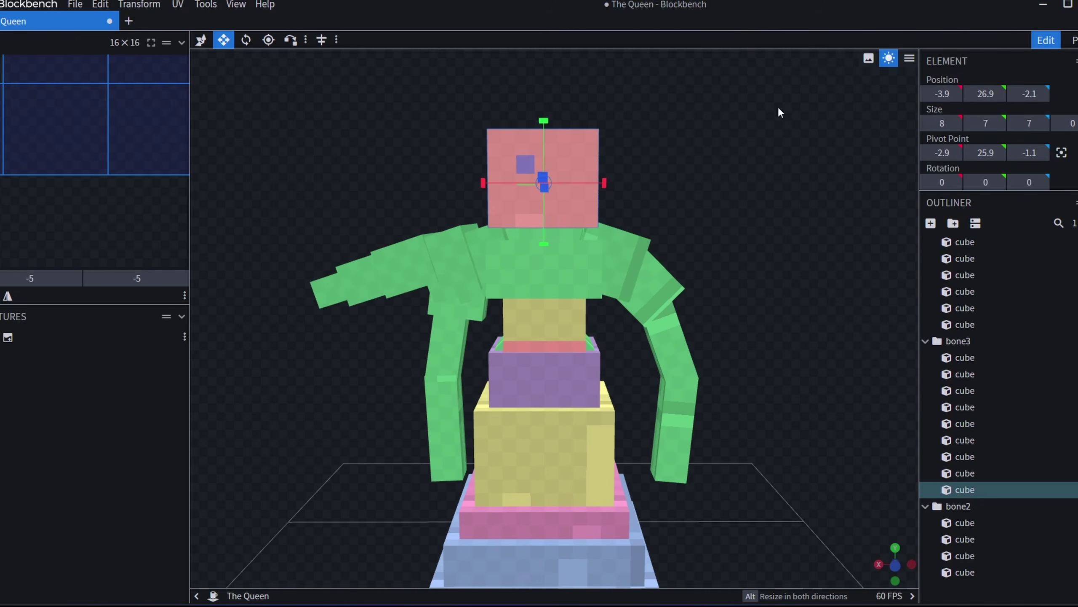
- Reduce the depth of the green torso cube below the head to 6.5, with its Z position at -2.85
drag(777, 108, 641, 129)
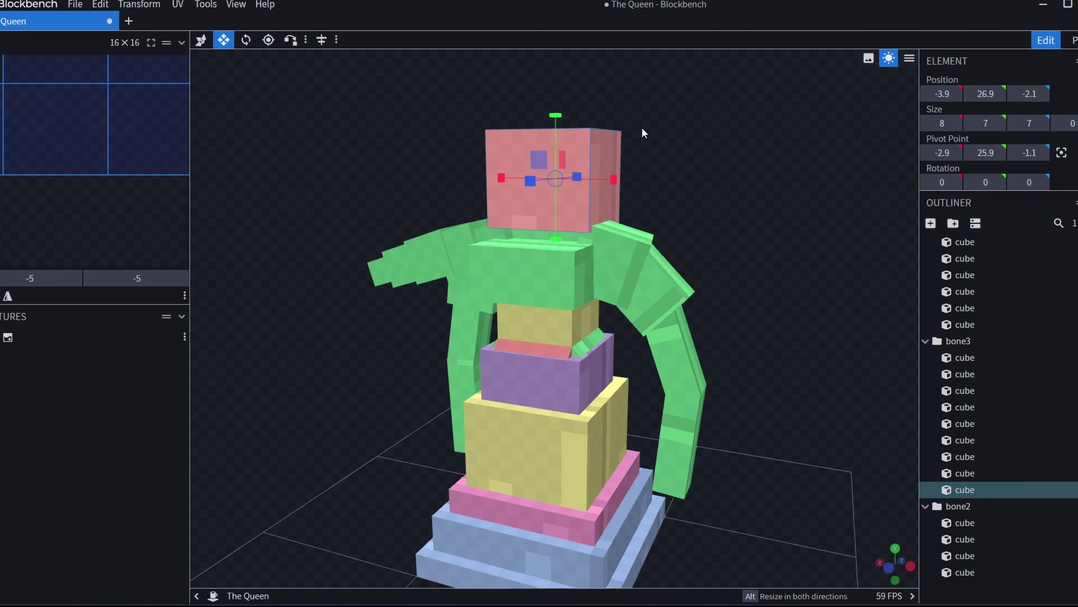
click(533, 234)
drag(534, 268, 516, 271)
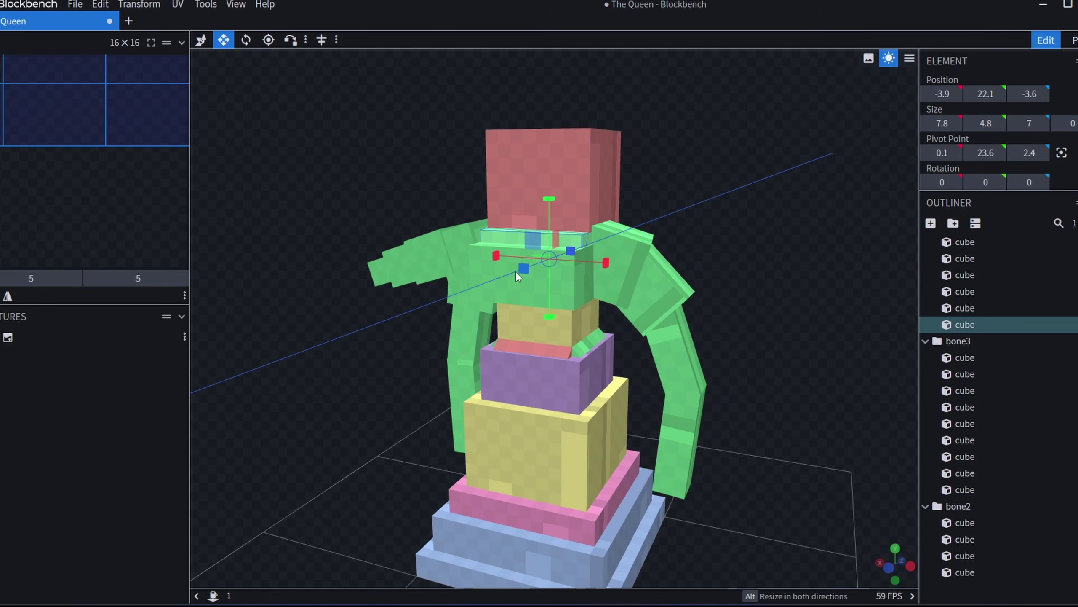
drag(767, 160, 707, 193)
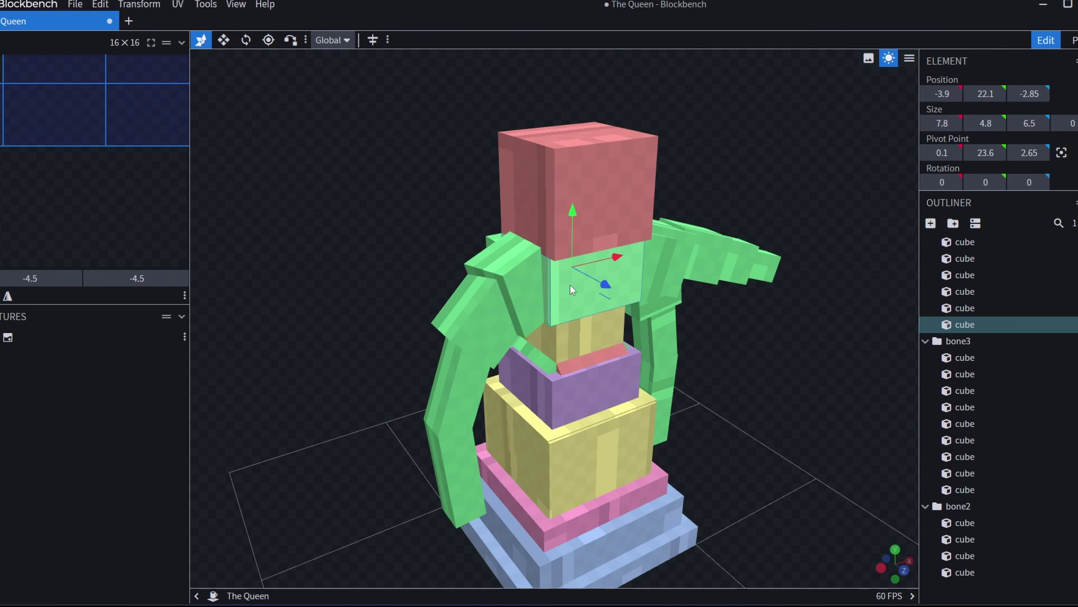
- Duplicate the green torso cube below the head and reduce the copy's depth to 5.75
right_click(571, 286)
click(612, 313)
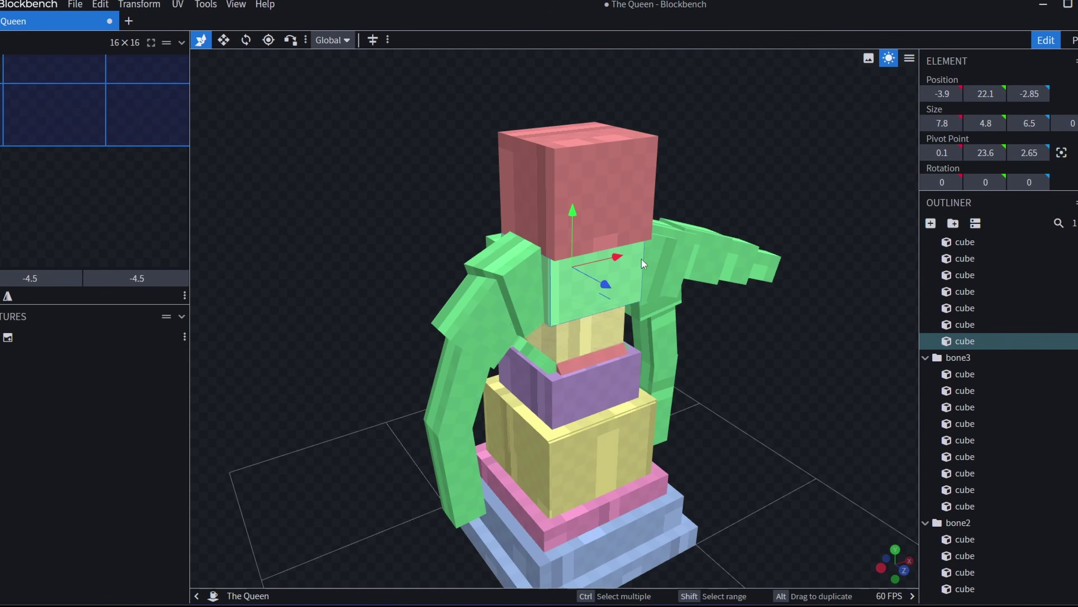
drag(641, 258, 533, 248)
drag(773, 210, 509, 234)
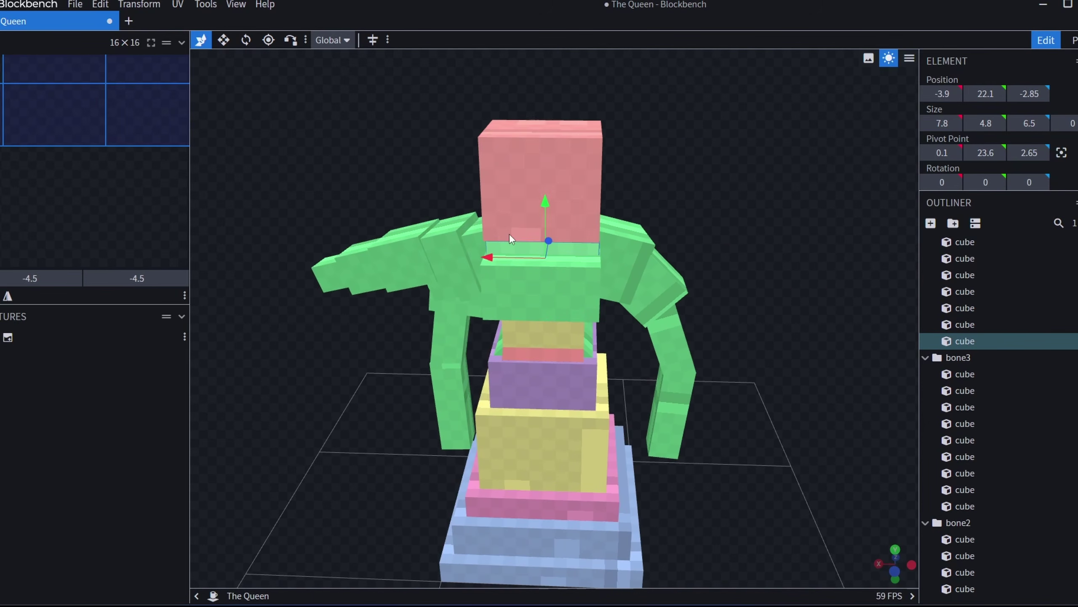
click(511, 246)
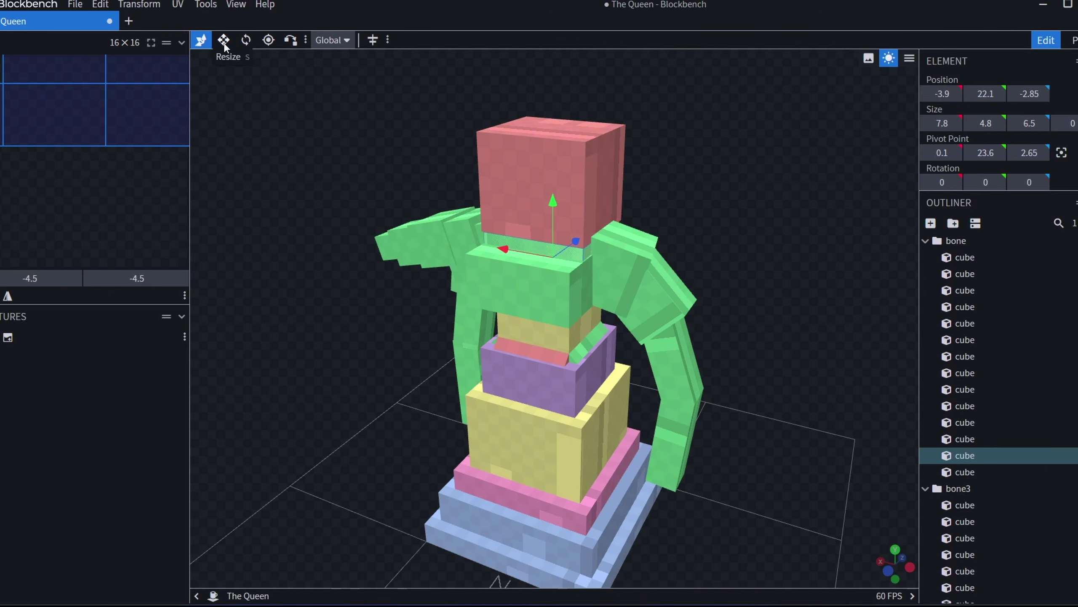
click(224, 42)
drag(525, 276, 531, 271)
- Narrow the copied torso cube along X from both of its sides
drag(816, 178, 877, 155)
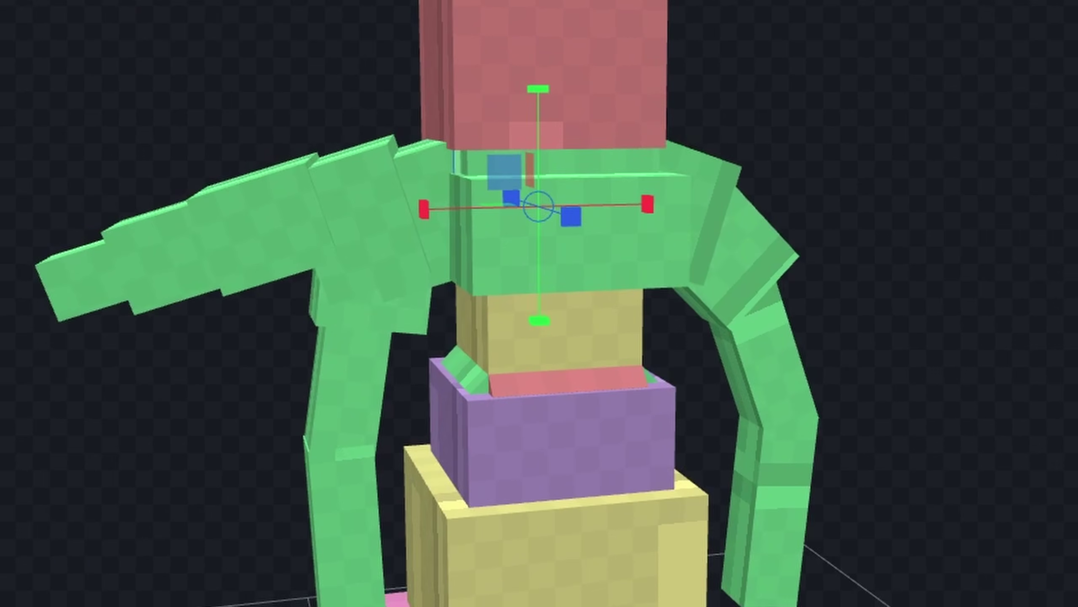
drag(695, 157, 628, 169)
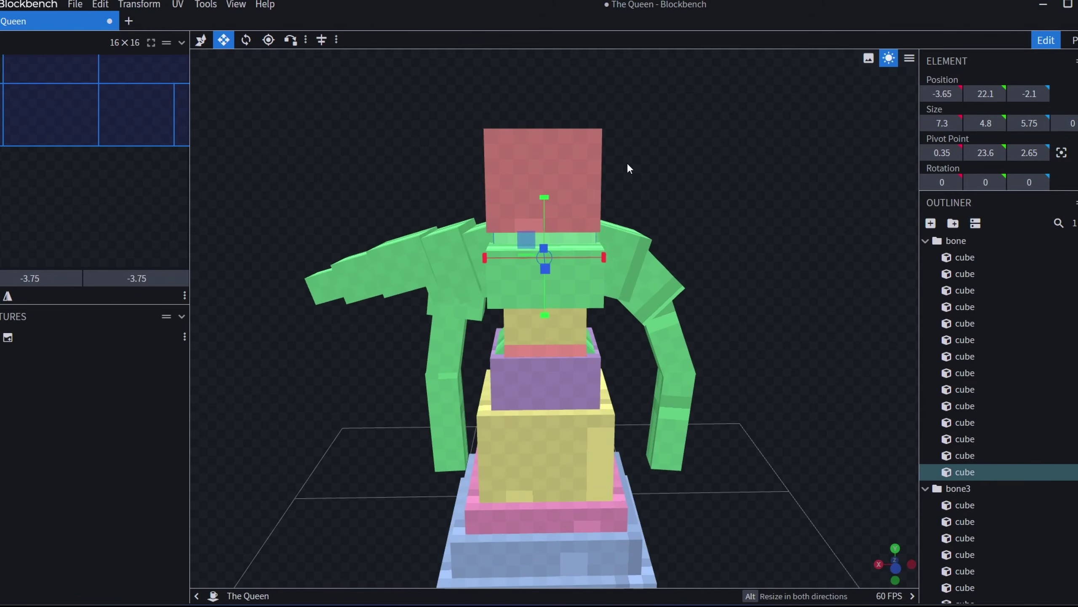
drag(603, 258, 577, 260)
drag(470, 259, 491, 257)
- Shift the front green torso cube slightly along Z relative to the shoulders
drag(713, 159, 653, 212)
key(v)
click(558, 230)
drag(737, 174, 681, 185)
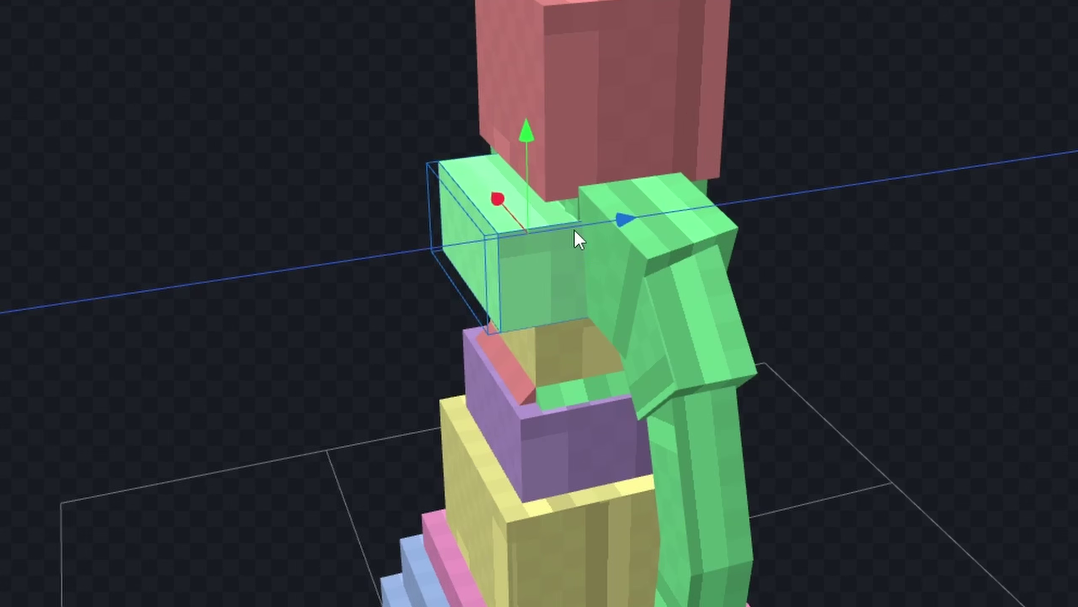
- Delete the bone2 arm group on the side opposite the extra tapered arm
drag(841, 49, 925, 0)
drag(911, 1, 540, 265)
drag(724, 246, 466, 251)
click(467, 252)
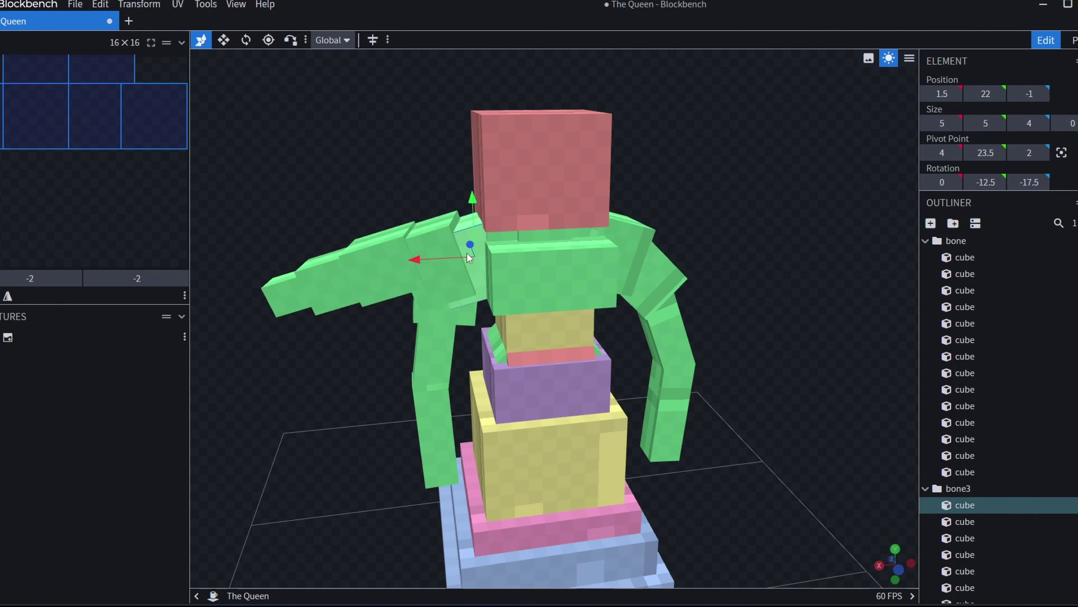
double_click(278, 298)
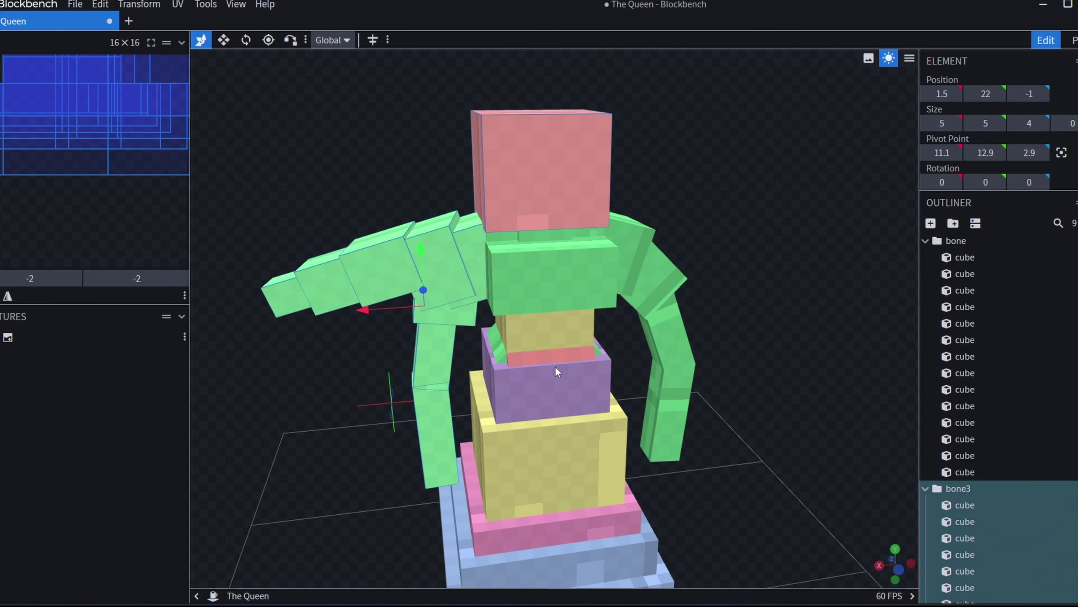
right_click(962, 488)
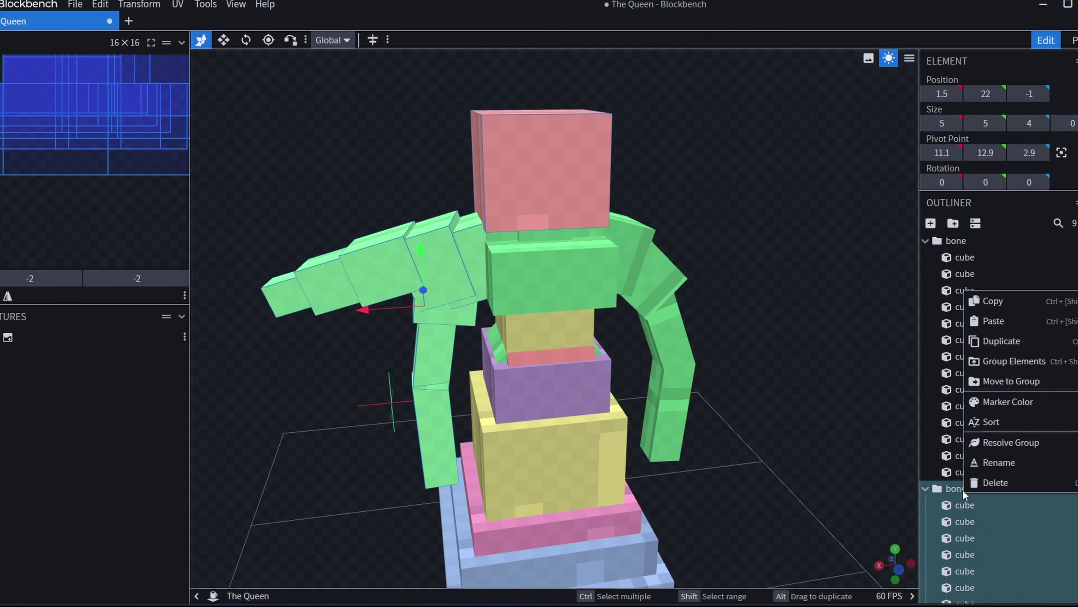
scroll(964, 425, down, 3)
click(964, 422)
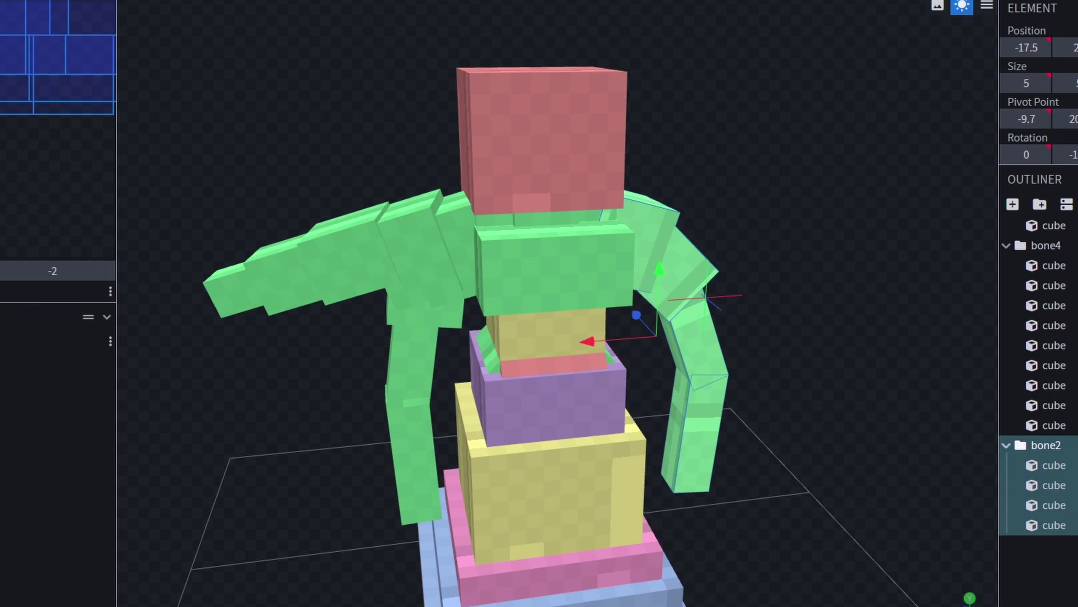
key(Delete)
- Mirror the bone4 arm, including its tapered arm cubes, onto the torso's opposite side using Mirror Modeling on the X axis
click(1044, 349)
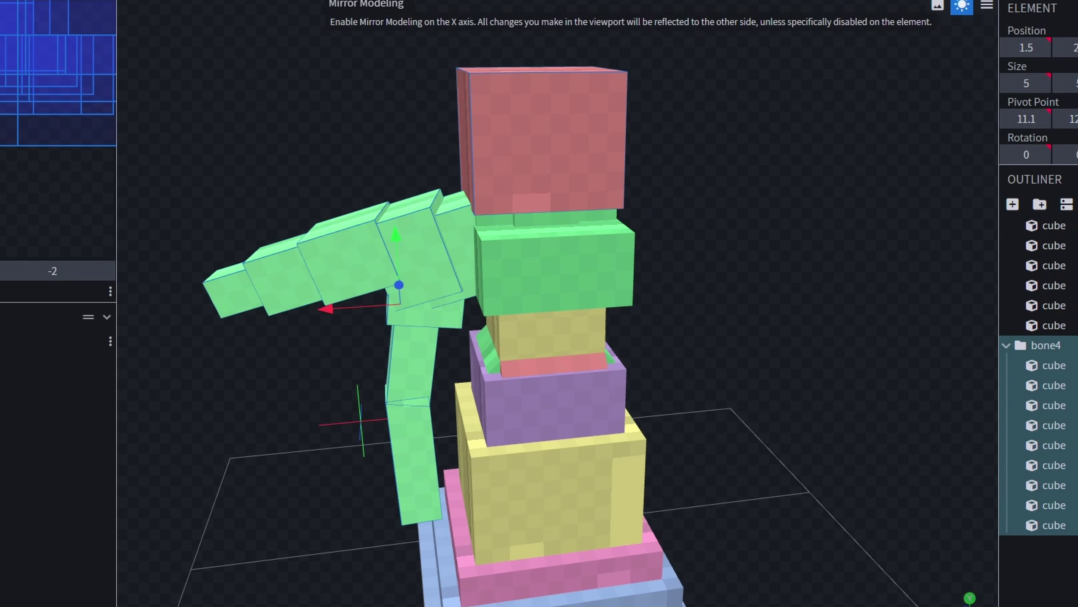
drag(328, 308, 768, 297)
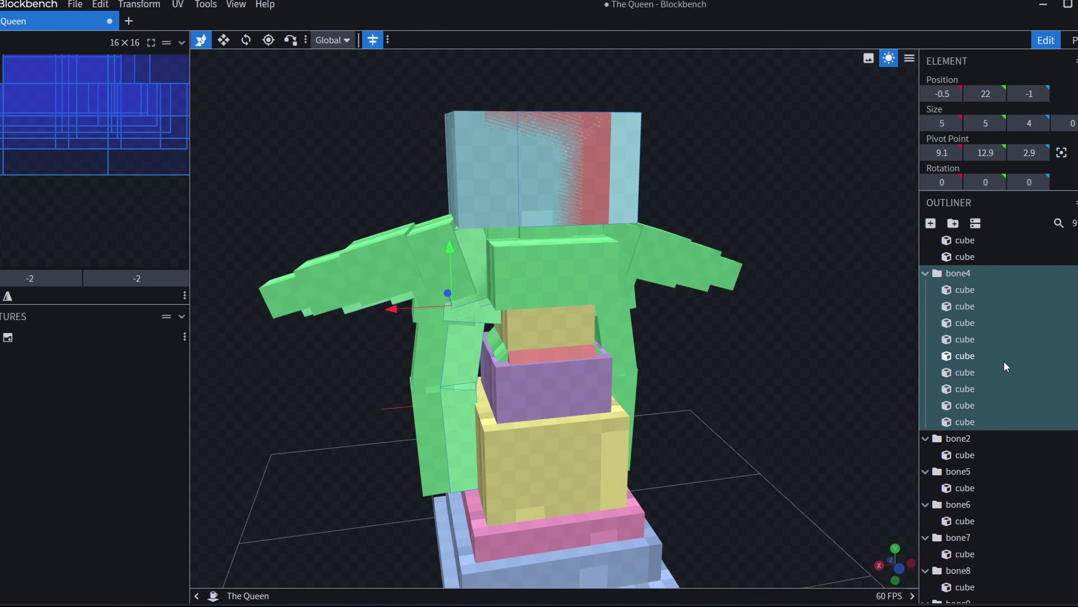
scroll(1074, 364, down, 3)
scroll(992, 354, up, 10)
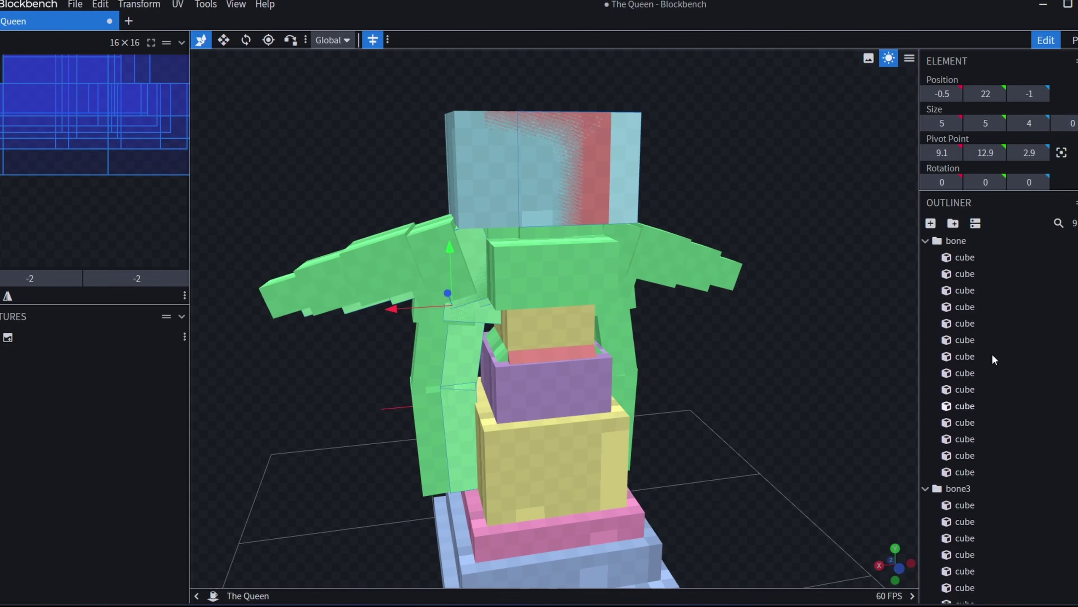
key(ctrl+z)
drag(377, 307, 368, 309)
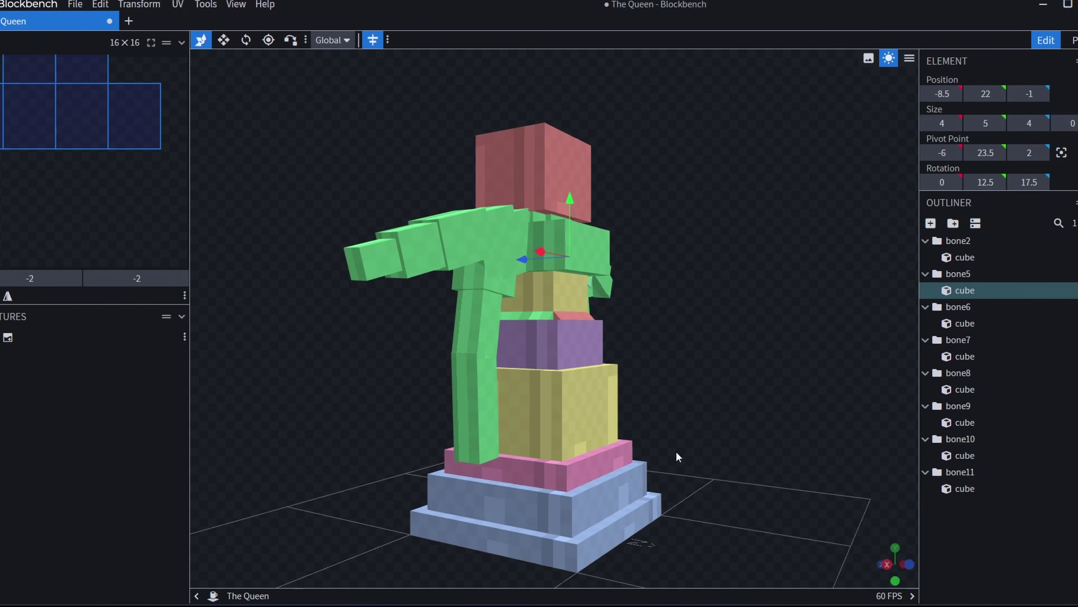
drag(676, 451, 633, 478)
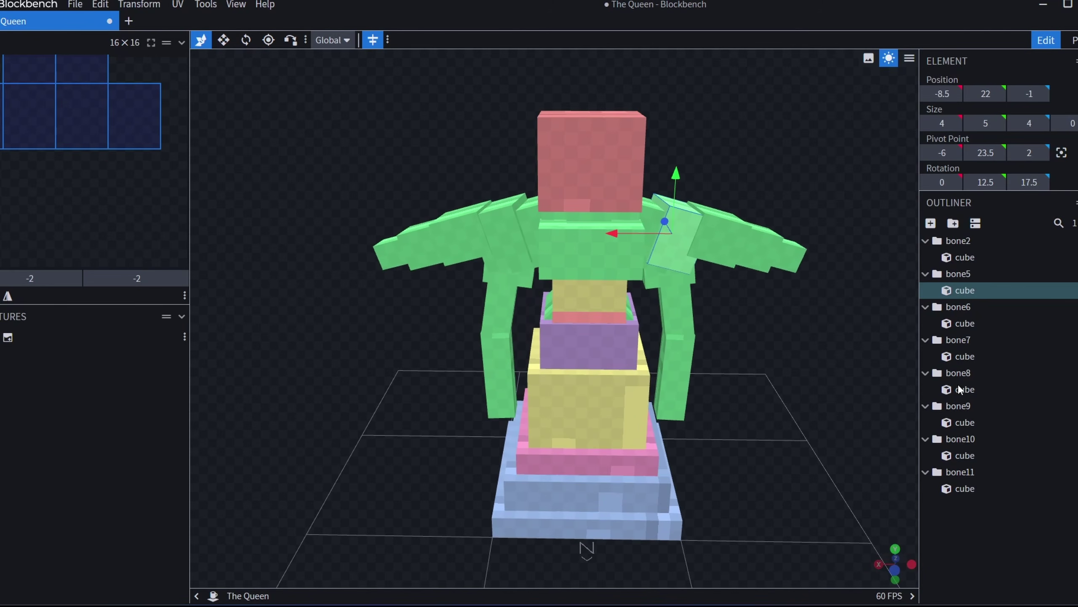
- Gather the mirrored arm's separate cubes into bone10 and delete the emptied bone groups
click(953, 223)
drag(960, 307, 966, 533)
drag(953, 490, 959, 430)
click(954, 486)
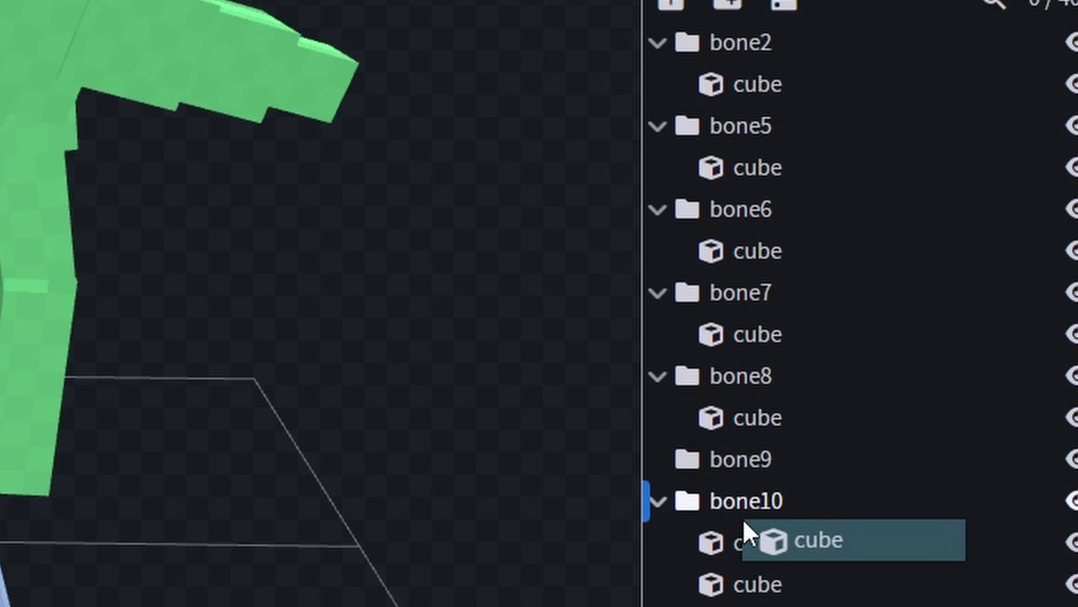
drag(743, 518, 742, 516)
drag(746, 349, 768, 494)
drag(780, 270, 777, 434)
click(769, 350)
click(743, 206)
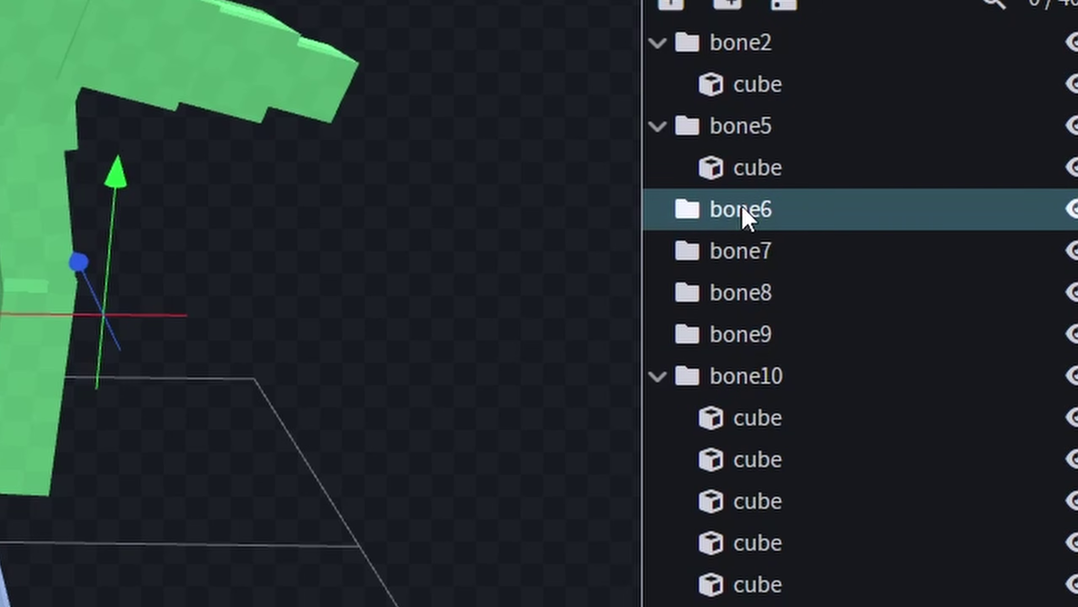
key(Delete)
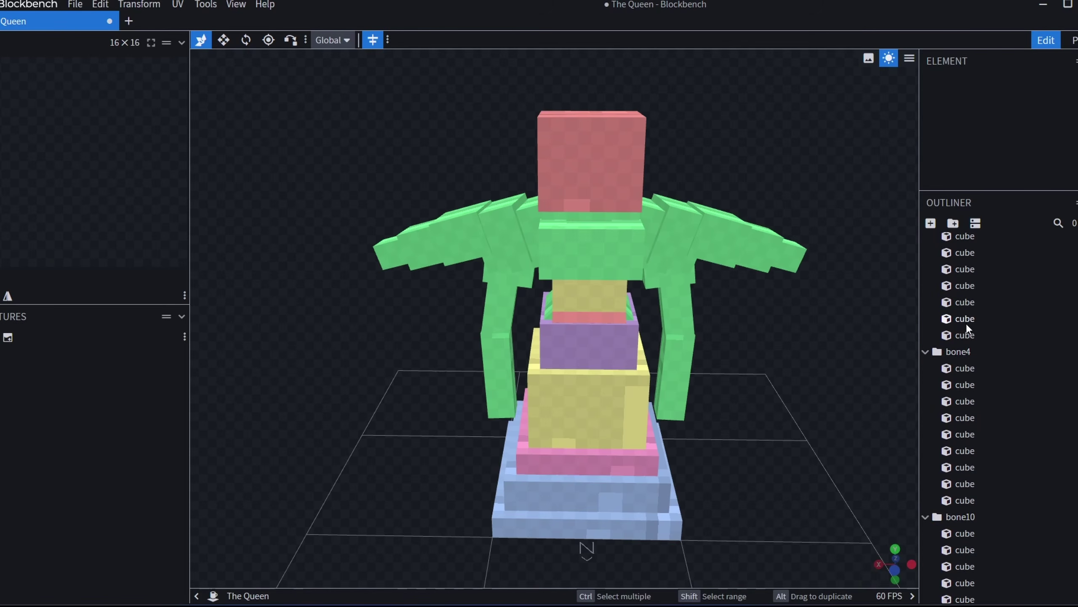
- Place a mirrored 2 × 2 × 2 cube beside the head at position -5, 32.5, 3 and centre its pivot
drag(854, 306, 582, 302)
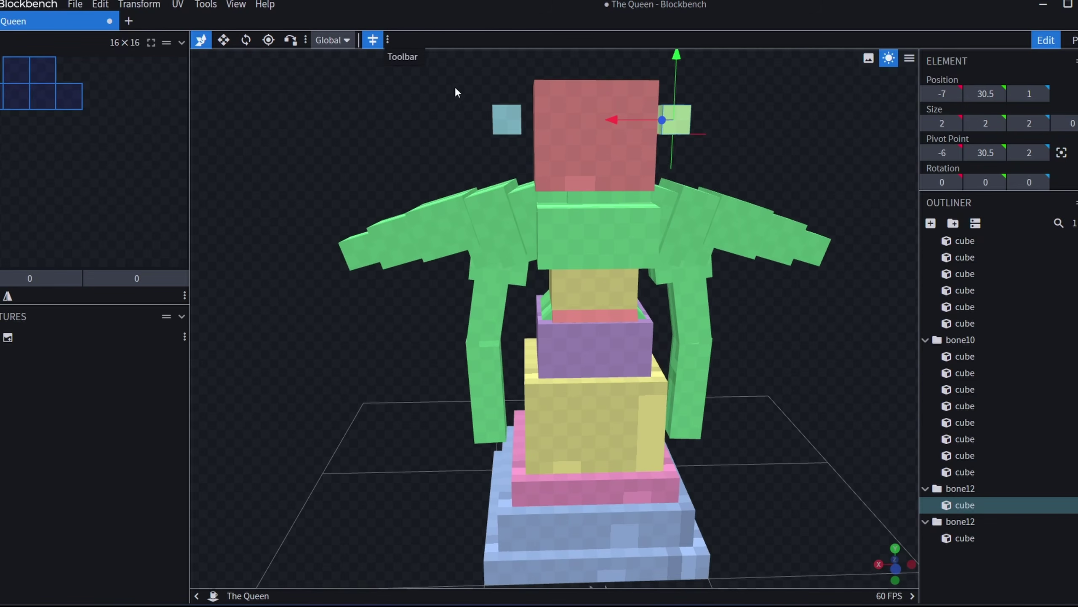
drag(637, 118, 613, 125)
scroll(761, 138, up, 1)
drag(784, 115, 606, 301)
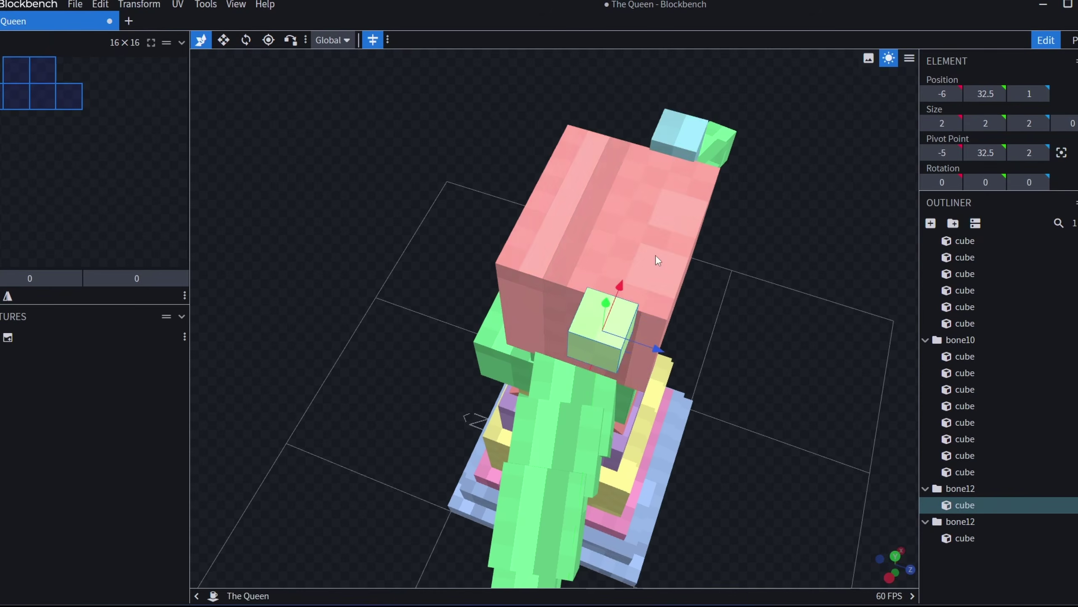
drag(755, 230, 680, 212)
click(1061, 153)
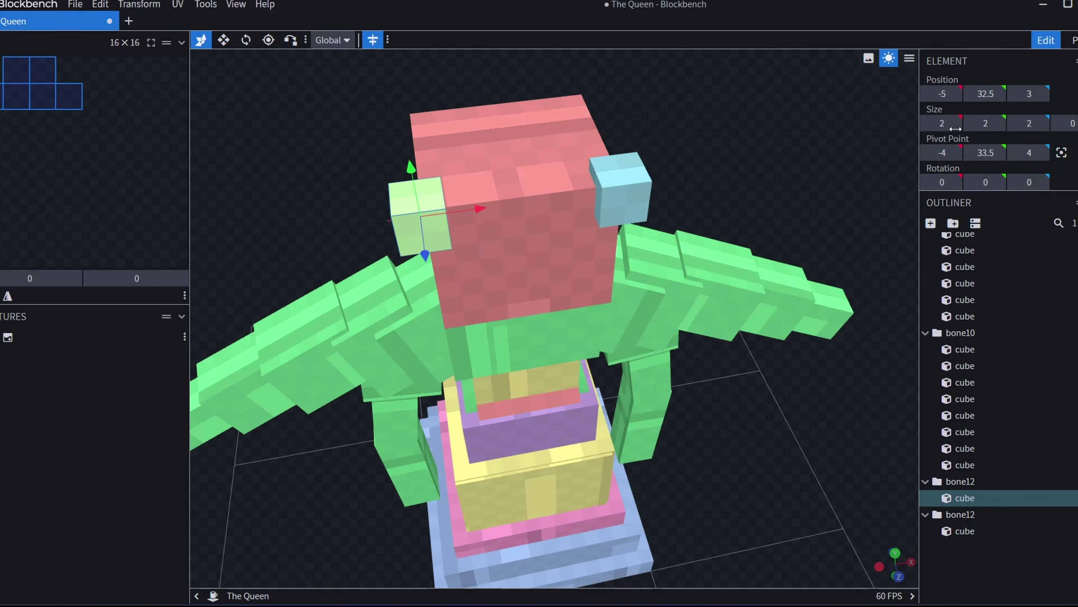
drag(956, 128, 956, 123)
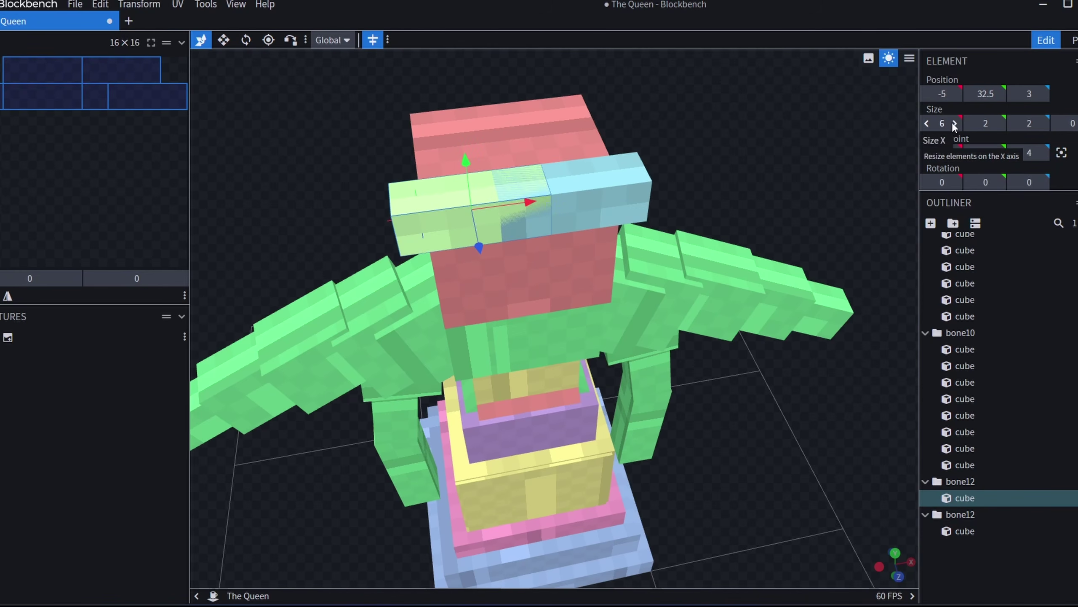
click(927, 124)
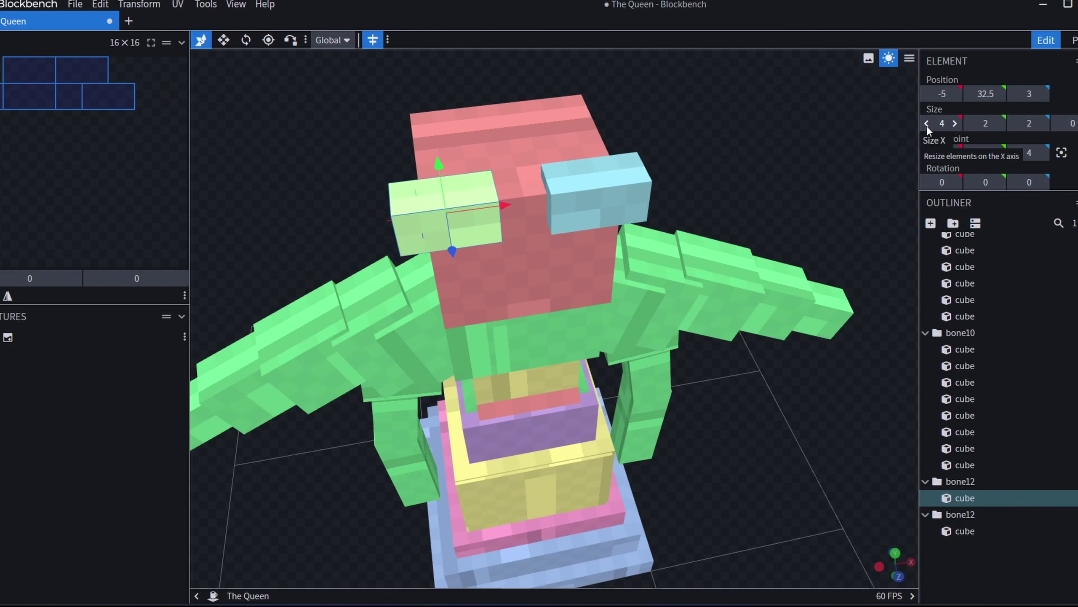
click(927, 123)
click(926, 124)
click(927, 123)
click(997, 123)
click(998, 123)
click(998, 123)
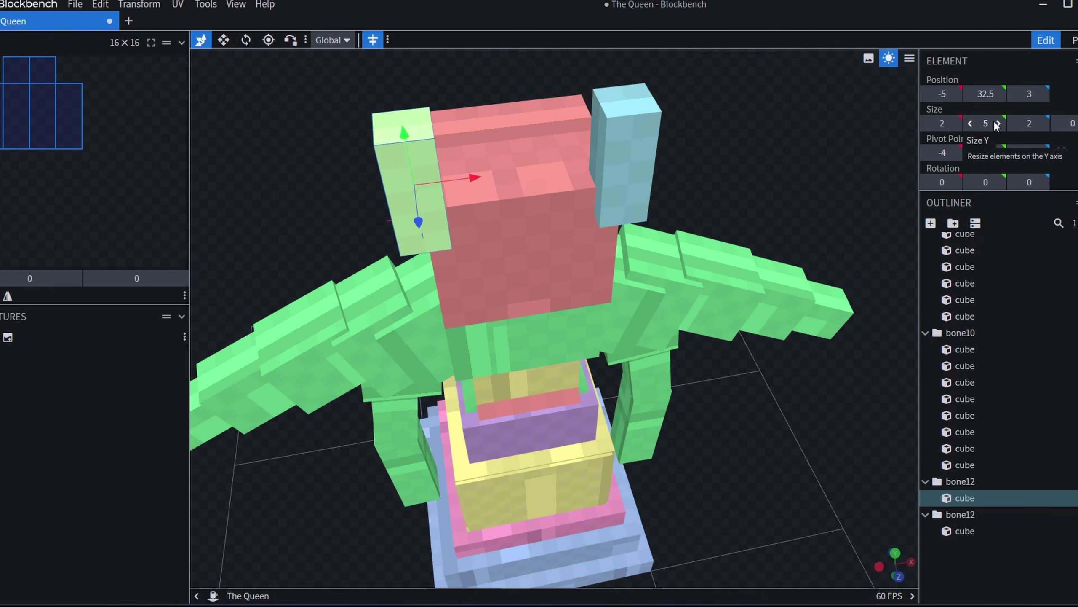
click(971, 123)
click(970, 123)
click(971, 123)
- Size the mirrored cubes into side bands 1 wide and 8 deep, with Z position -3 along the head's upper sides
drag(1014, 123, 1022, 123)
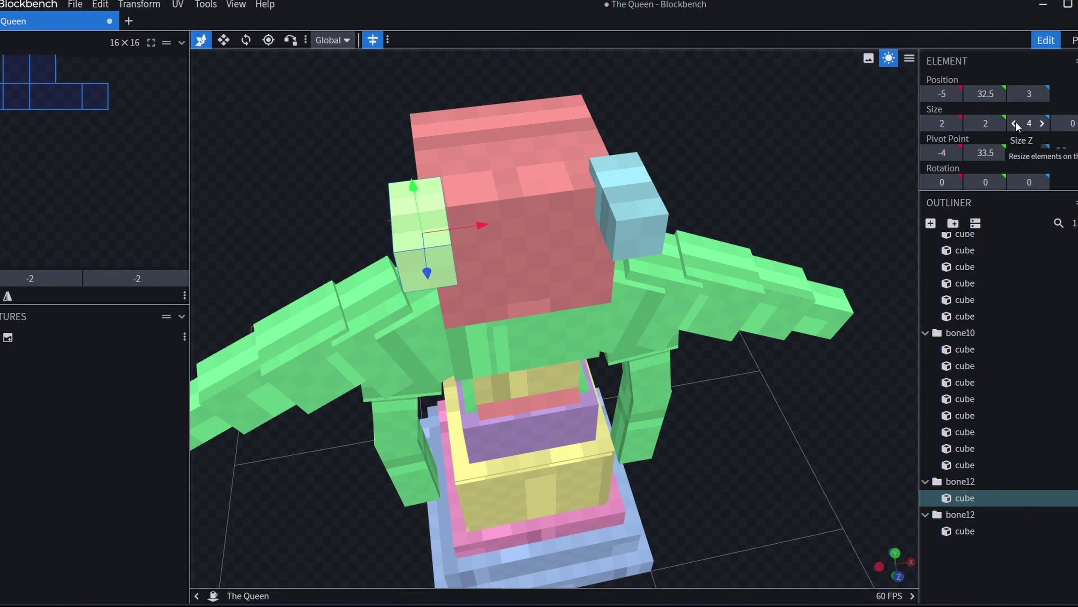
click(1041, 123)
click(1042, 123)
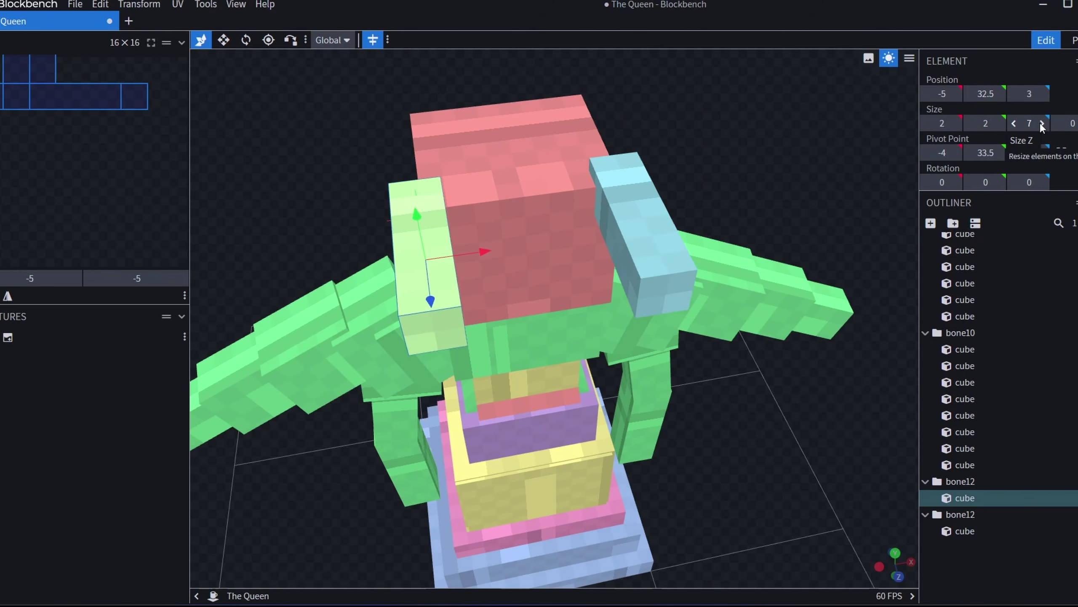
click(1042, 124)
click(1042, 123)
drag(433, 307, 414, 204)
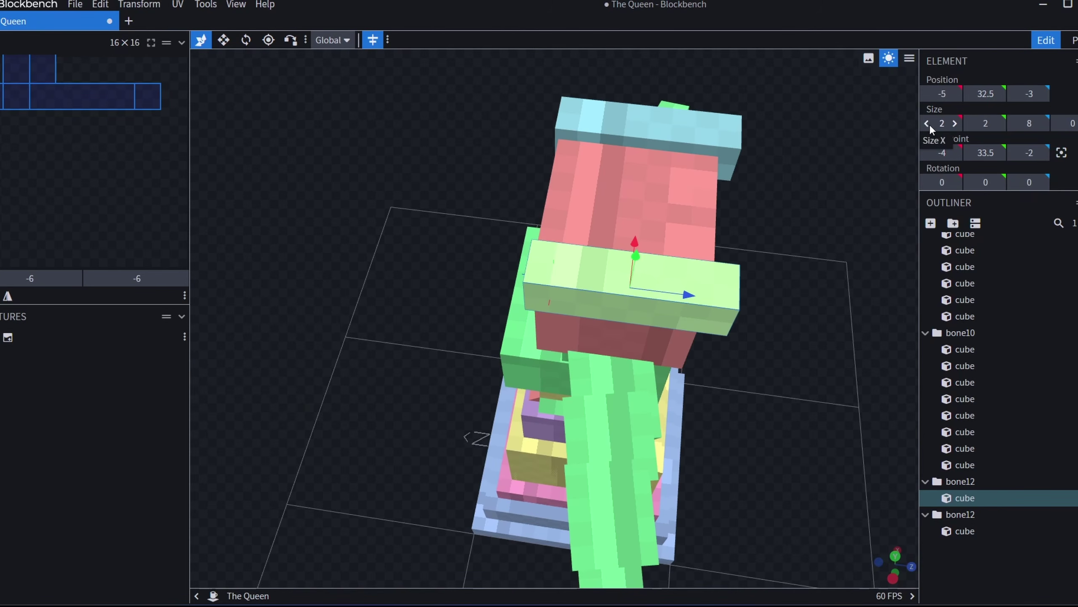
click(929, 122)
- Place a copy of the side band, rotated 90° on Y, across the back of the head at Z position 3
drag(853, 144, 817, 158)
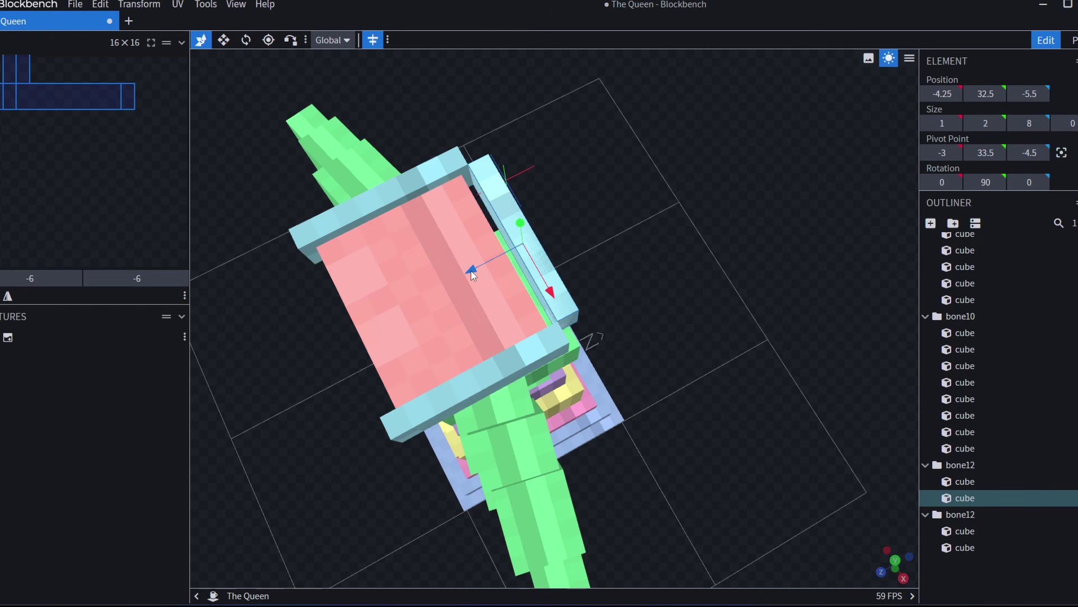
drag(470, 269, 267, 309)
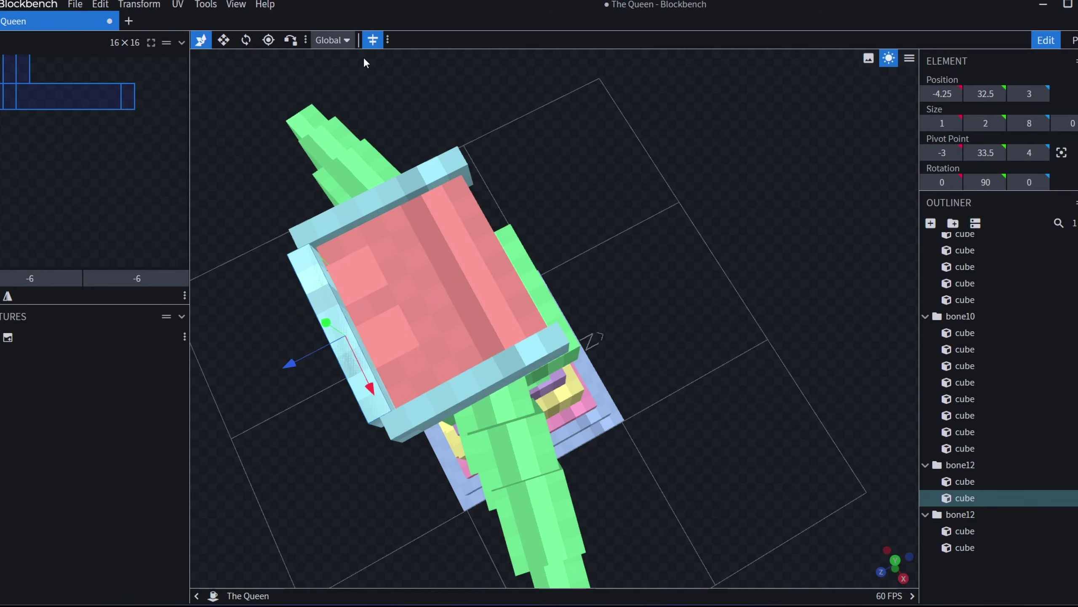
drag(363, 62, 783, 132)
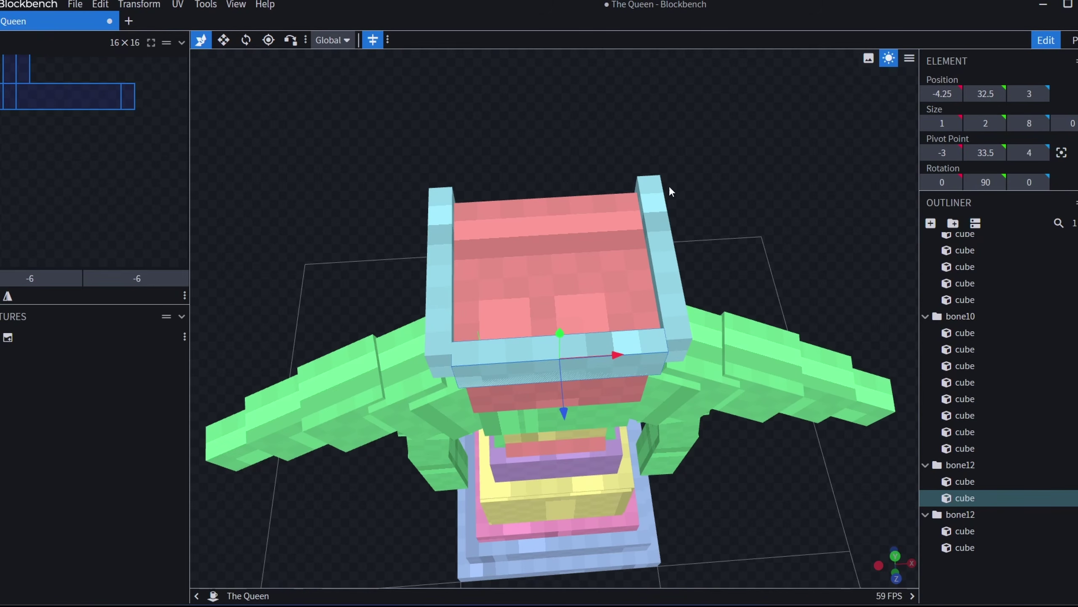
- Turn off Mirror Modeling and move one of the overlapping back band cubes to the front of the head to close the crown
click(380, 42)
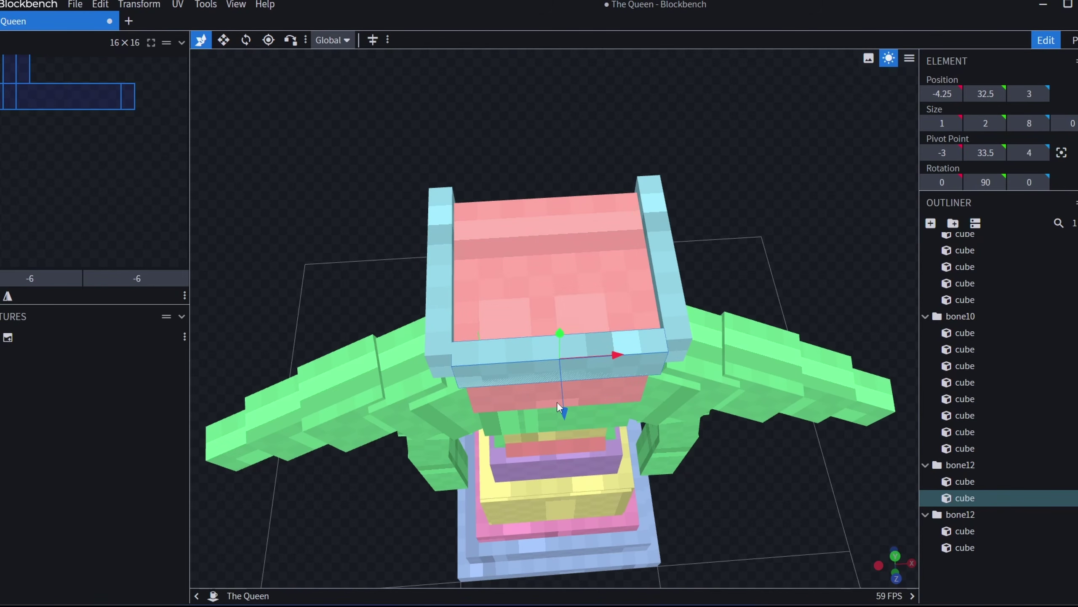
drag(562, 412, 541, 225)
drag(811, 136, 689, 273)
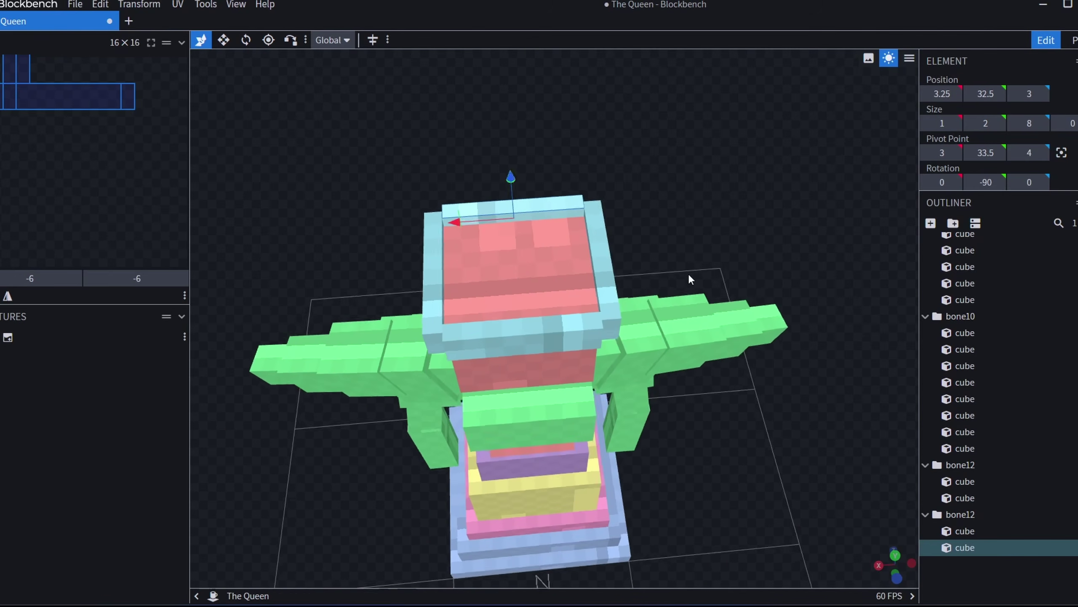
- Duplicate the back crown band cube and rotate the copy to 56° on Z
click(561, 316)
right_click(534, 211)
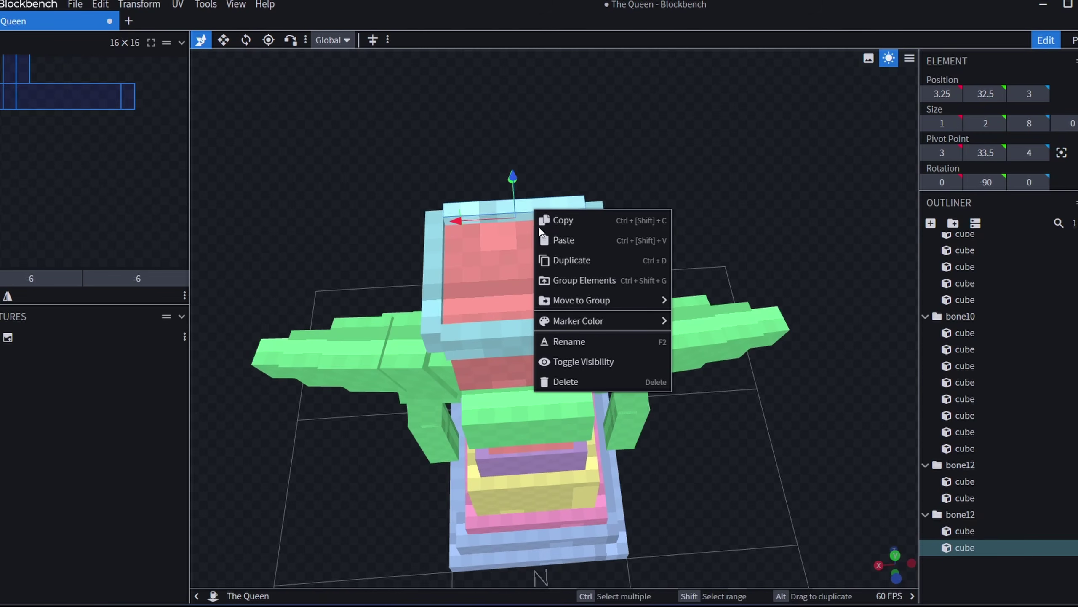
click(580, 255)
click(246, 40)
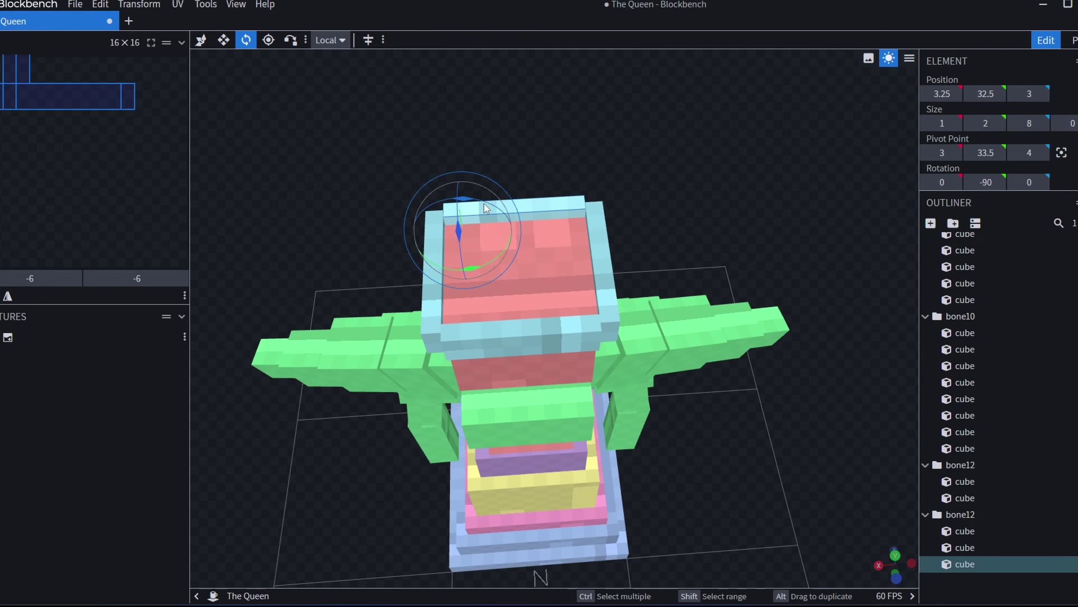
drag(484, 204, 542, 224)
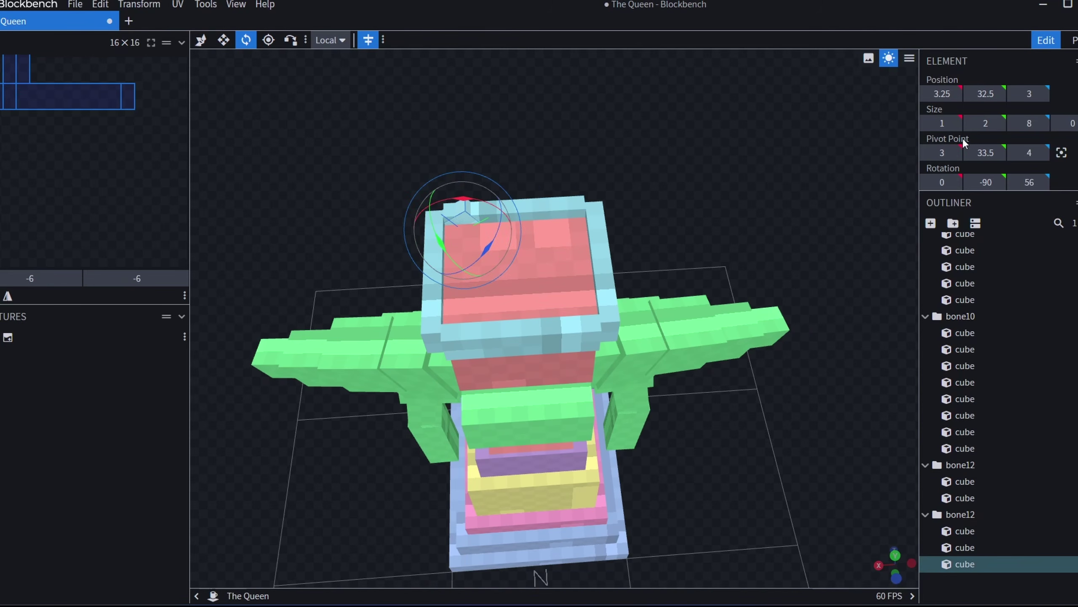
- Raise the rotated crown copy to Y position 41.5 at X position 3.25, with its X rotation at 45°
click(928, 95)
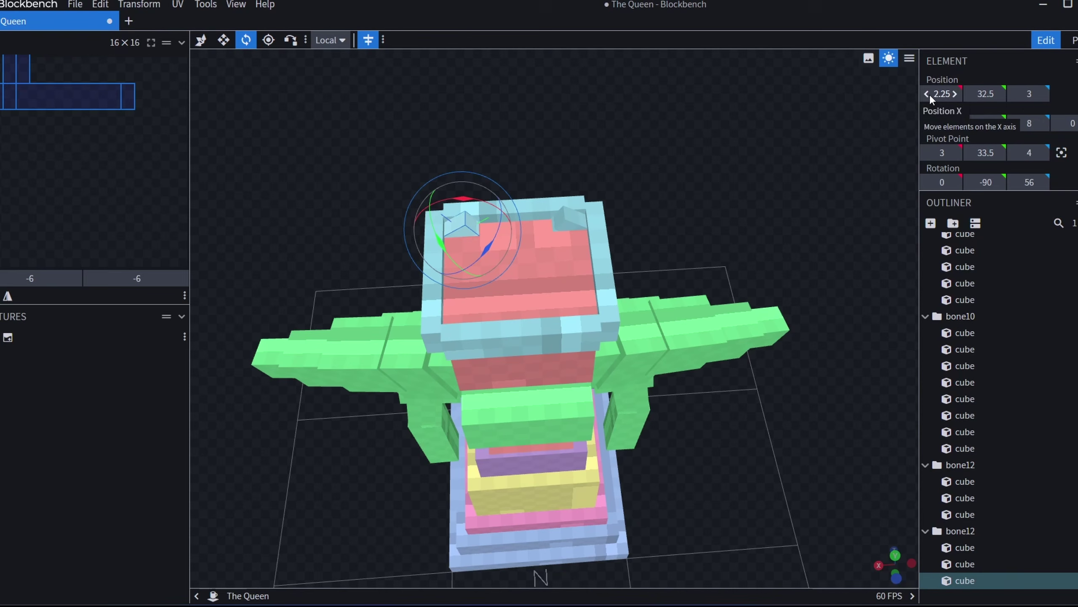
click(954, 97)
click(1000, 95)
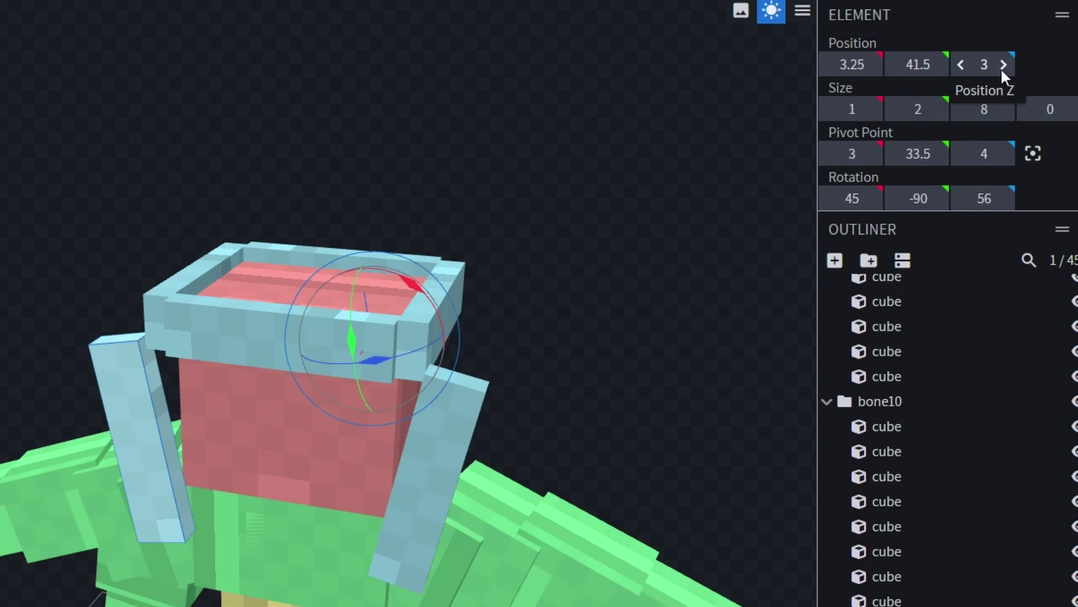
- Set the mirrored crown spike's Z position to -1 and its Y position to 39.5
click(1003, 66)
click(1002, 66)
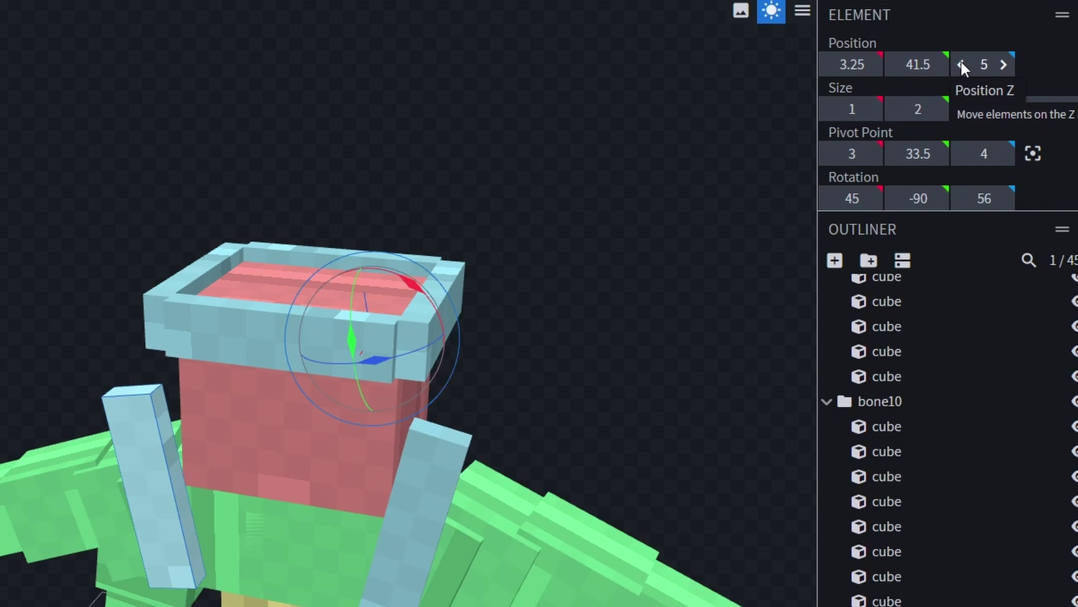
click(962, 64)
click(962, 65)
click(961, 65)
click(962, 64)
click(962, 64)
click(961, 65)
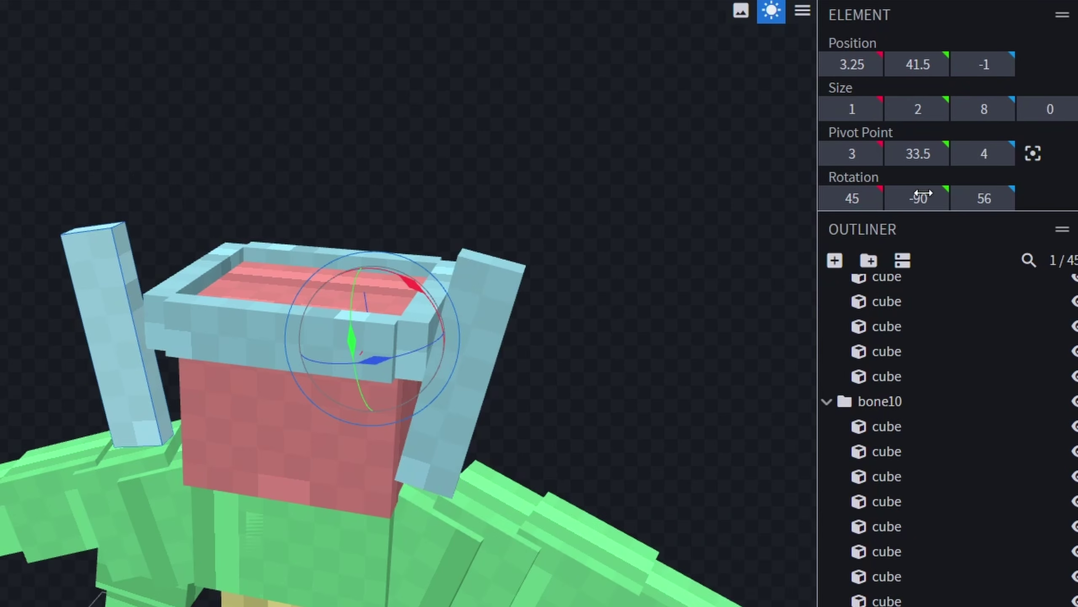
click(896, 64)
click(896, 64)
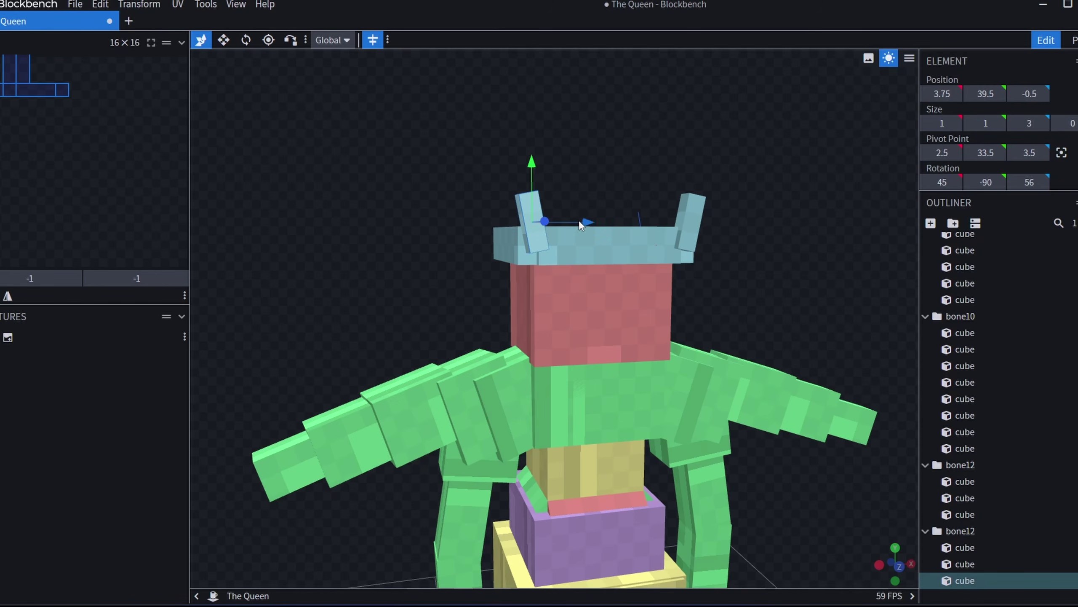
- Adjust the crown spike's placement over the band and set its Z size to 4
drag(579, 220, 577, 227)
drag(589, 220, 595, 217)
drag(1028, 123, 1034, 123)
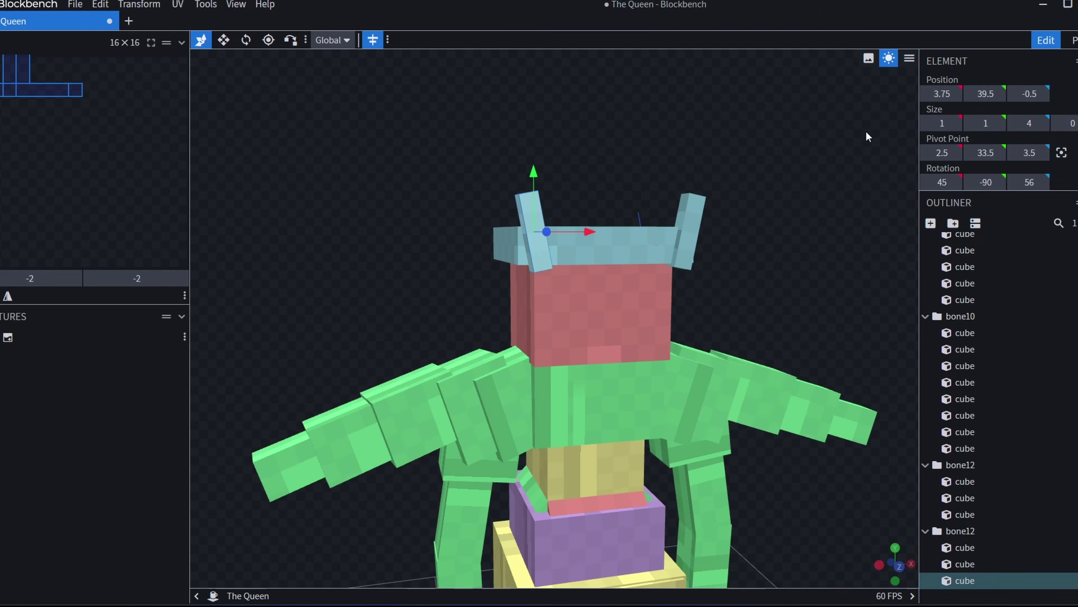
- Shift the mirrored crown corner spike along the Z axis to Z position -1.25
drag(806, 146, 774, 146)
drag(851, 169, 897, 194)
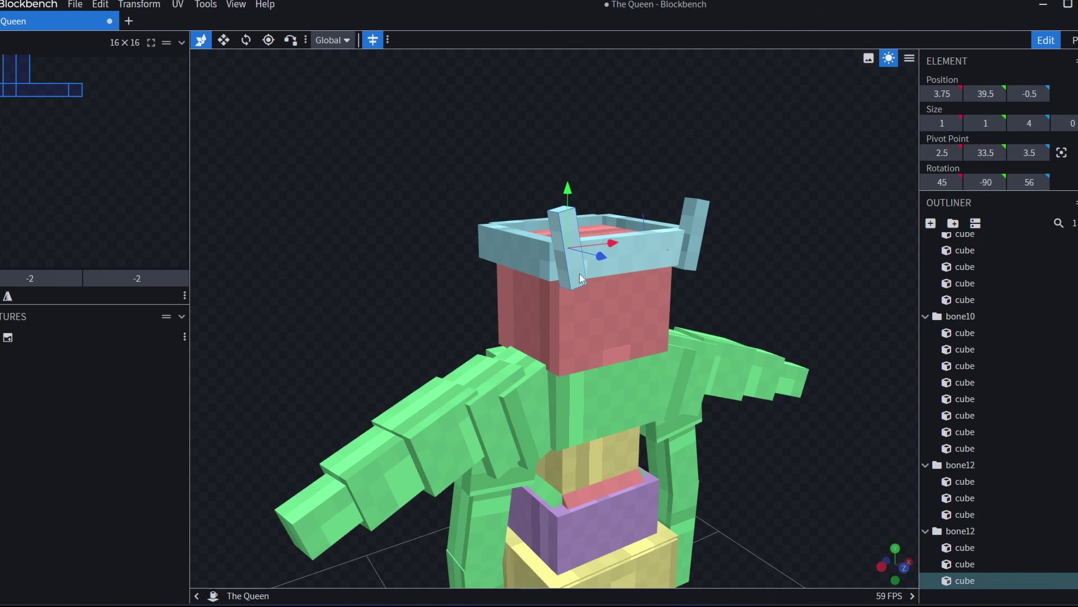
drag(590, 255, 575, 251)
- Duplicate the corner spike and move the copy across the crown to Z position -9.25
drag(828, 177, 499, 259)
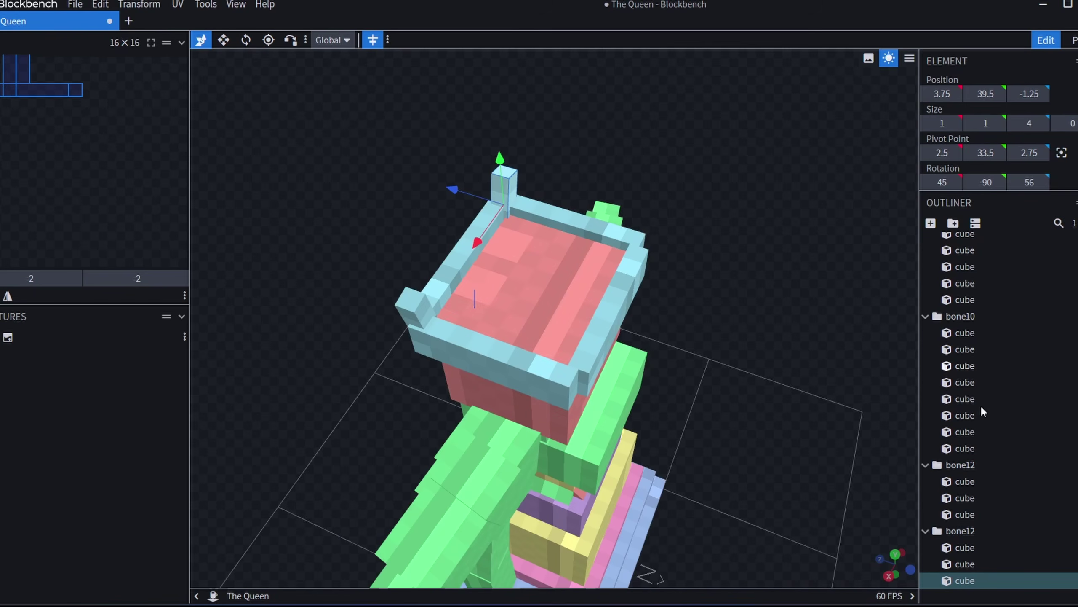
right_click(967, 408)
click(1027, 424)
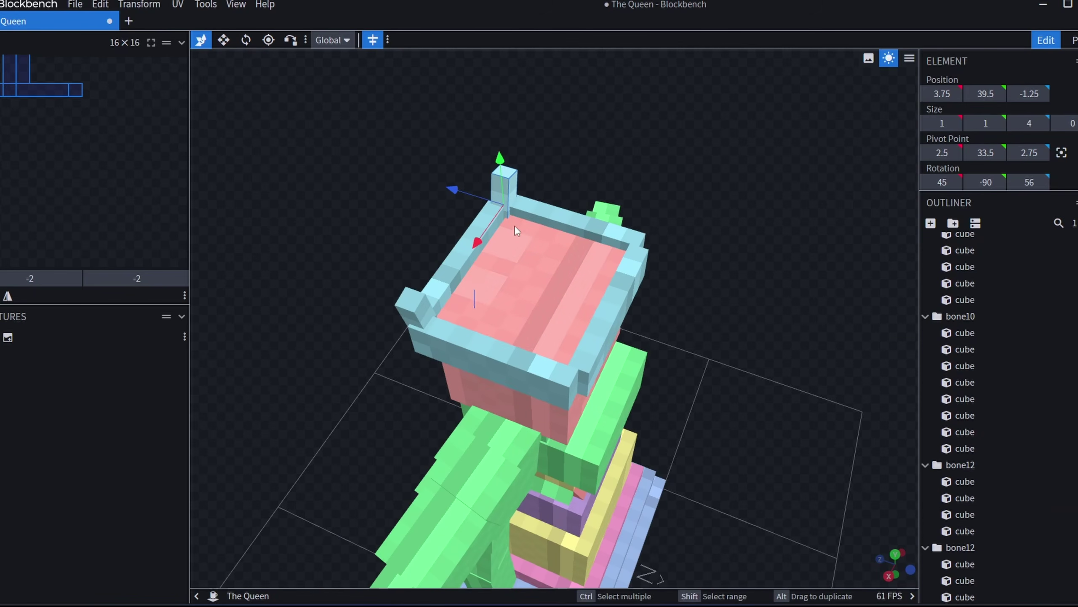
click(224, 39)
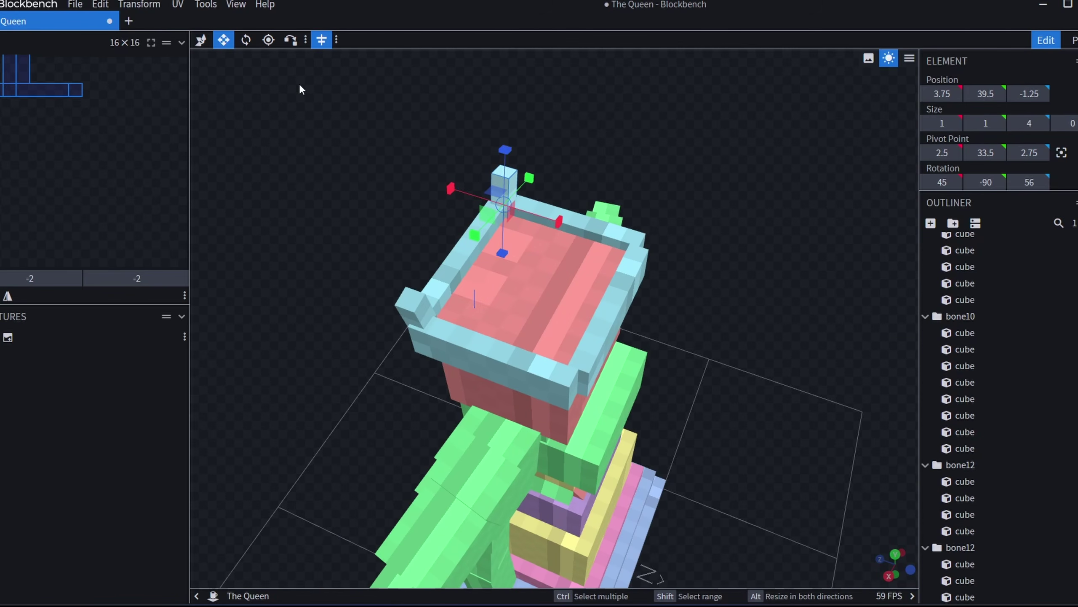
click(200, 39)
drag(468, 192, 556, 221)
click(681, 220)
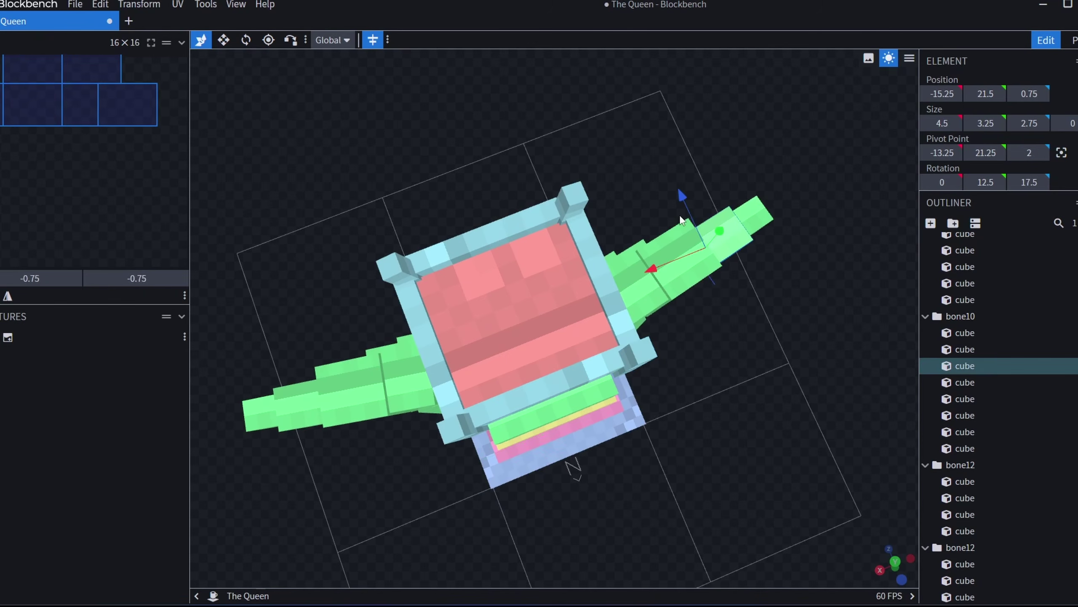
click(635, 356)
- Rotate the copied spike to 50, -50 and 58.5 degrees, and place it at X position 2.75 and Z position -11.25
drag(716, 326, 656, 272)
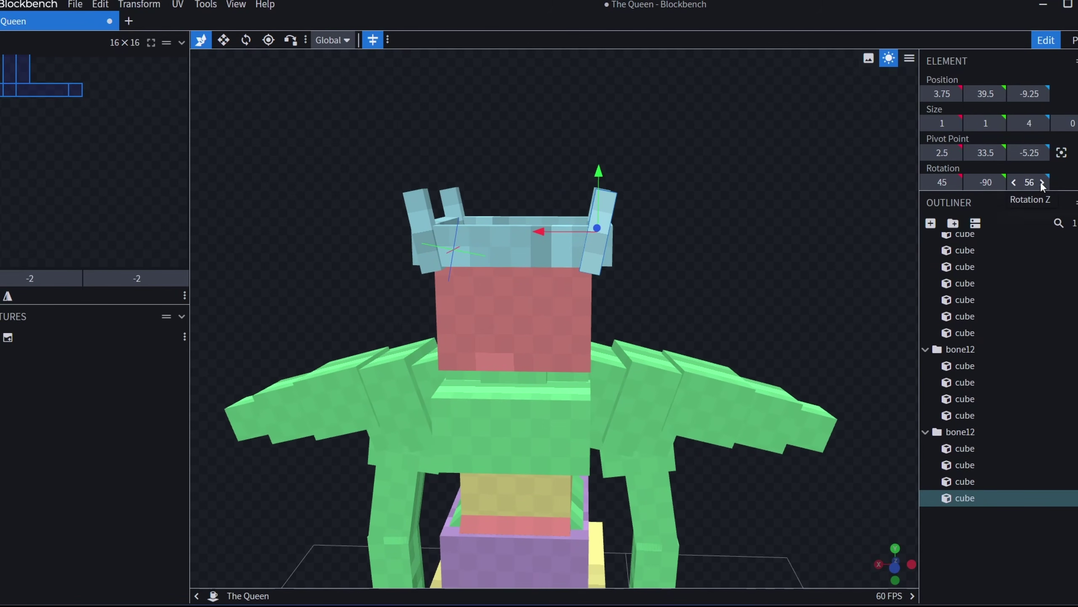
click(1042, 182)
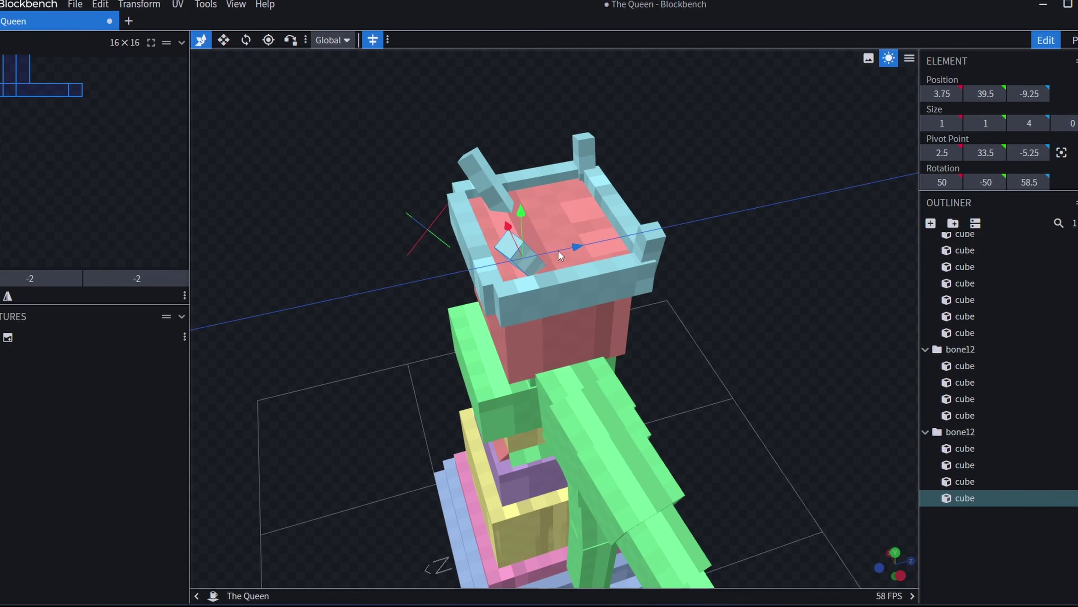
drag(558, 249, 522, 246)
- Duplicate the +Z corner spike, set the copy's Y rotation to -125 degrees, and place it at X 5.75 and Z 1
click(579, 302)
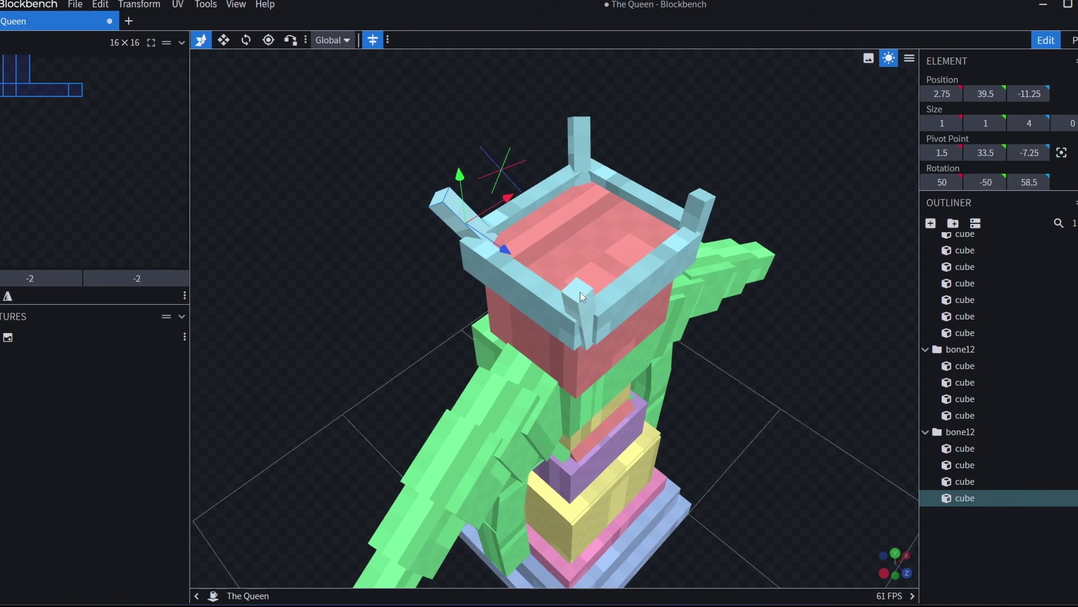
click(972, 185)
click(999, 181)
click(999, 182)
click(999, 182)
click(999, 182)
click(1000, 182)
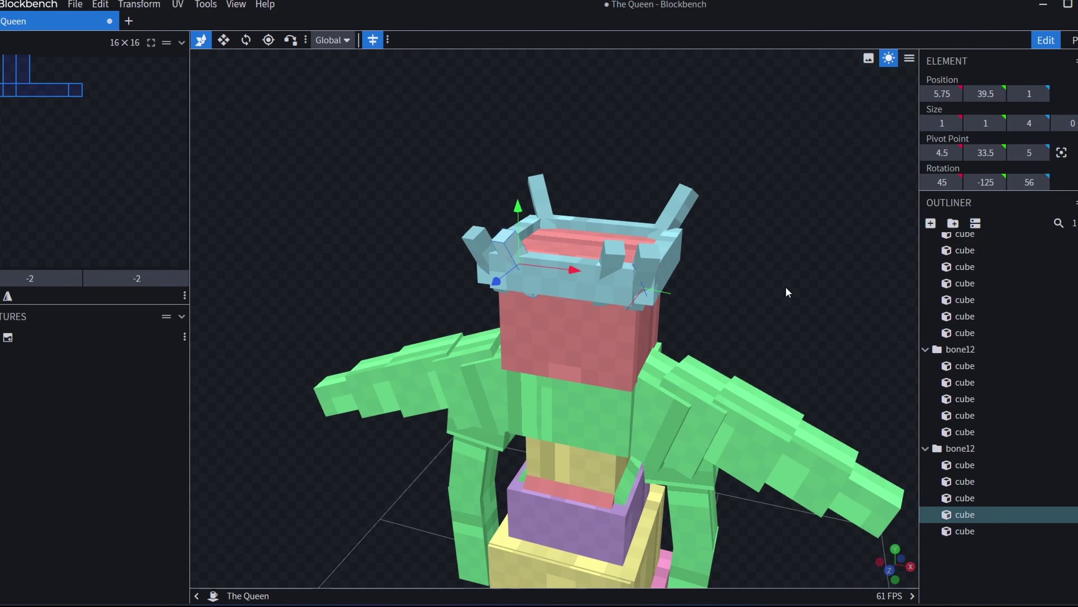
- Shorten the second +Z side spike to a Z size of 3.75 and lower it to Y position 39.25
drag(785, 286, 777, 291)
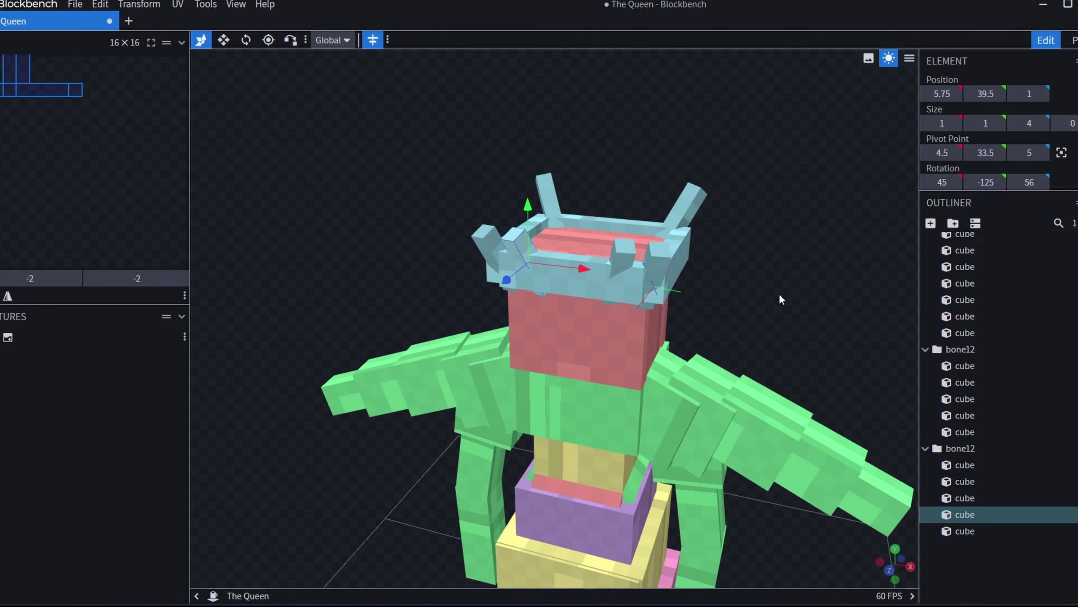
scroll(779, 294, up, 2)
scroll(778, 296, up, 1)
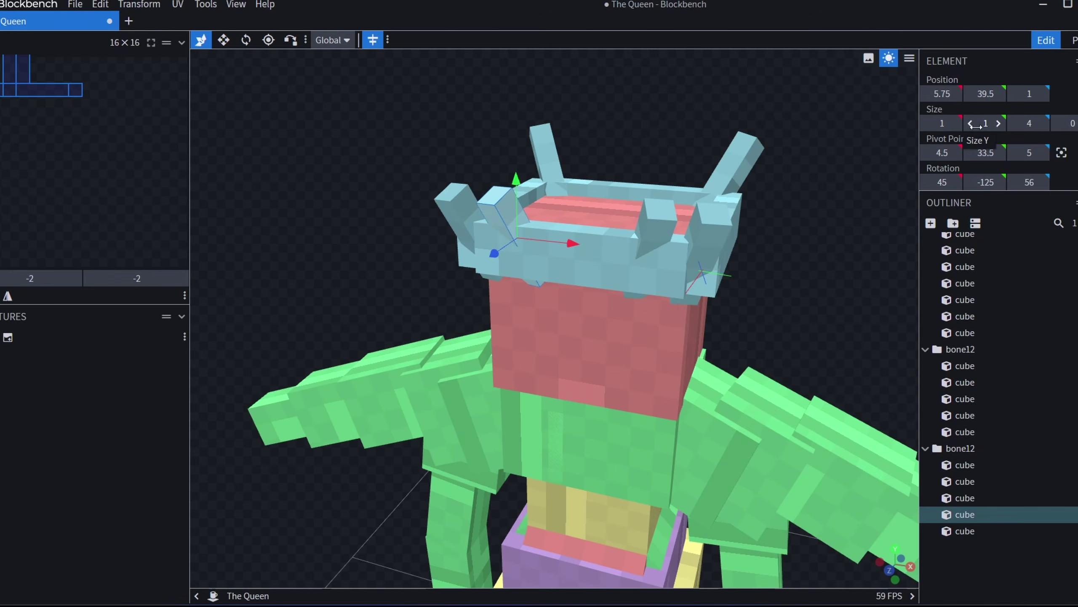
click(1015, 123)
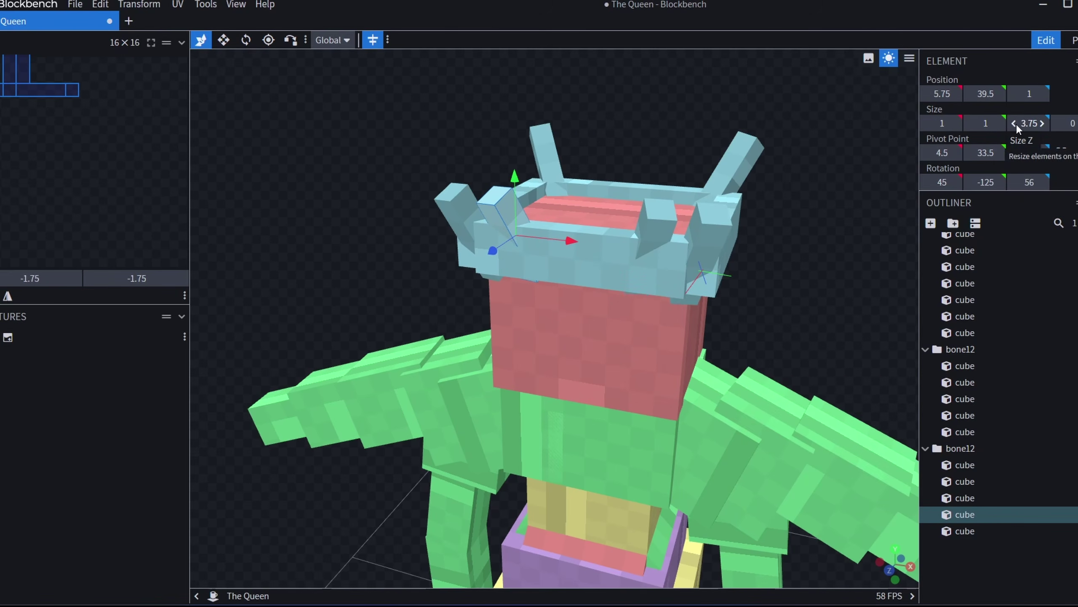
drag(516, 182, 516, 191)
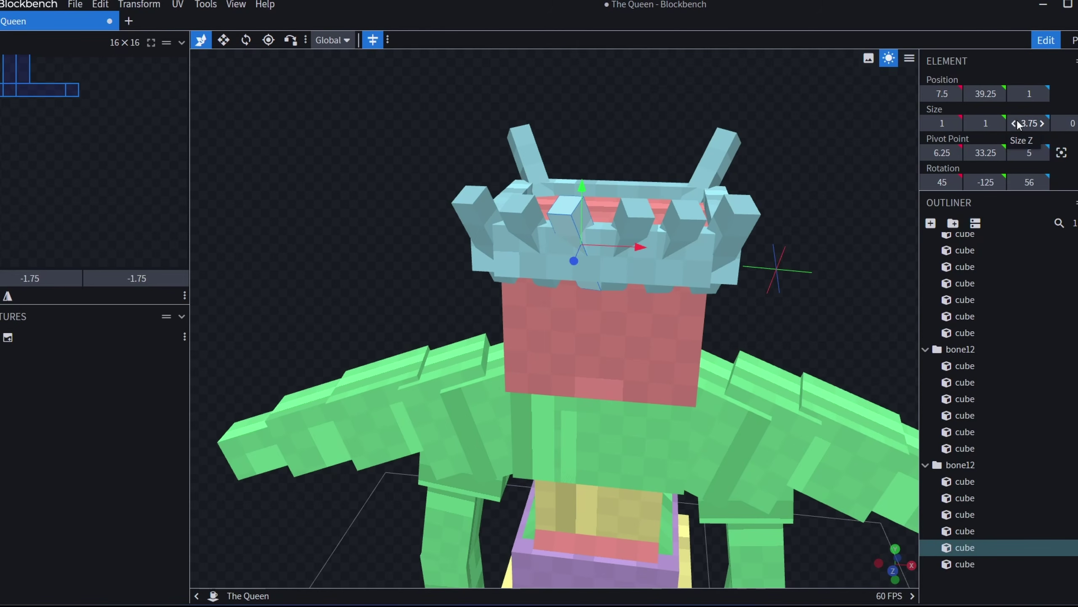
- Place another spike copy at X position 7.5, set its Z size to 2.75, and lower it to Y position 39
click(1014, 123)
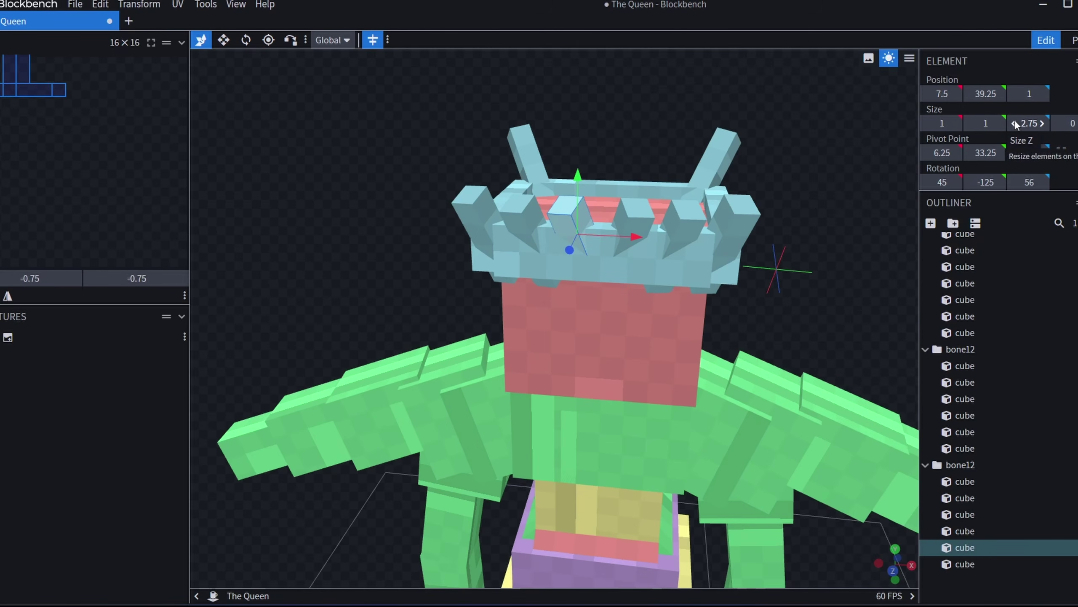
drag(579, 190, 579, 198)
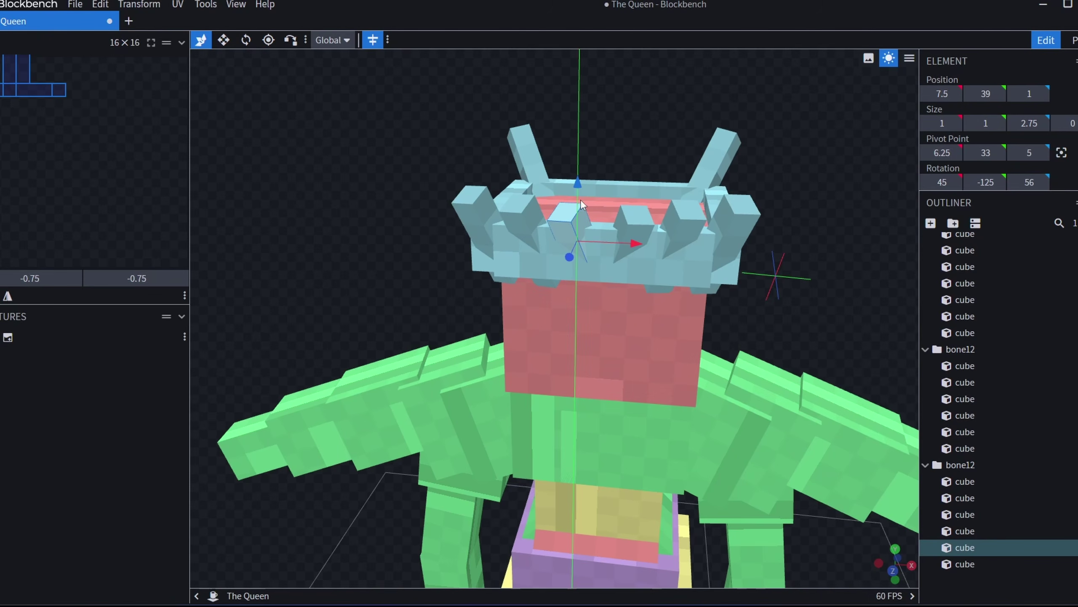
- Duplicate the -Z corner spike, move the copy inward to X position -5.75, and set its Y rotation to 55 degrees
drag(830, 183, 524, 223)
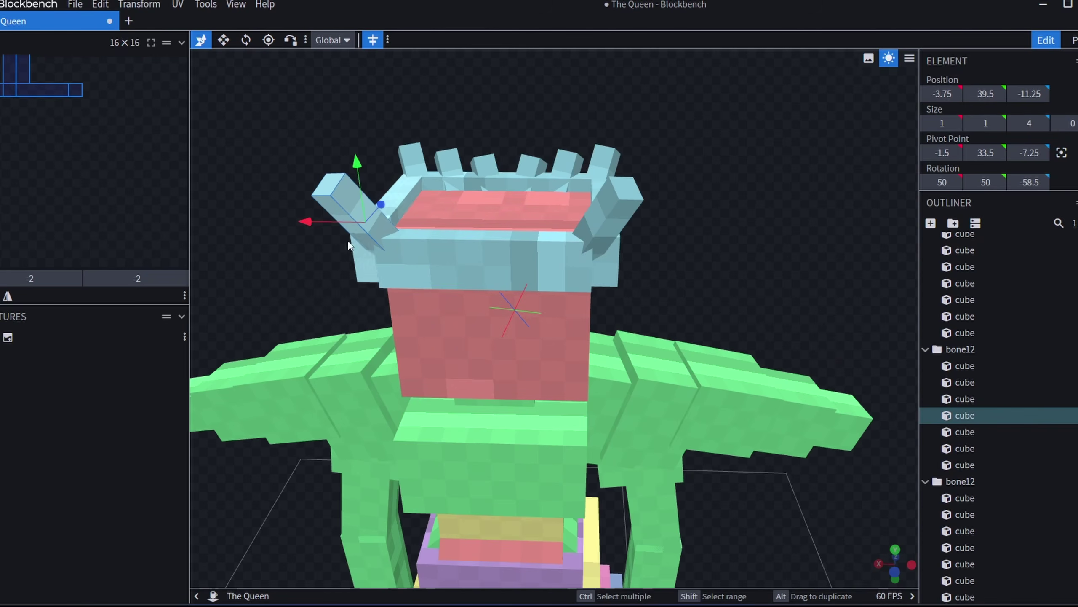
drag(332, 218, 387, 231)
click(971, 181)
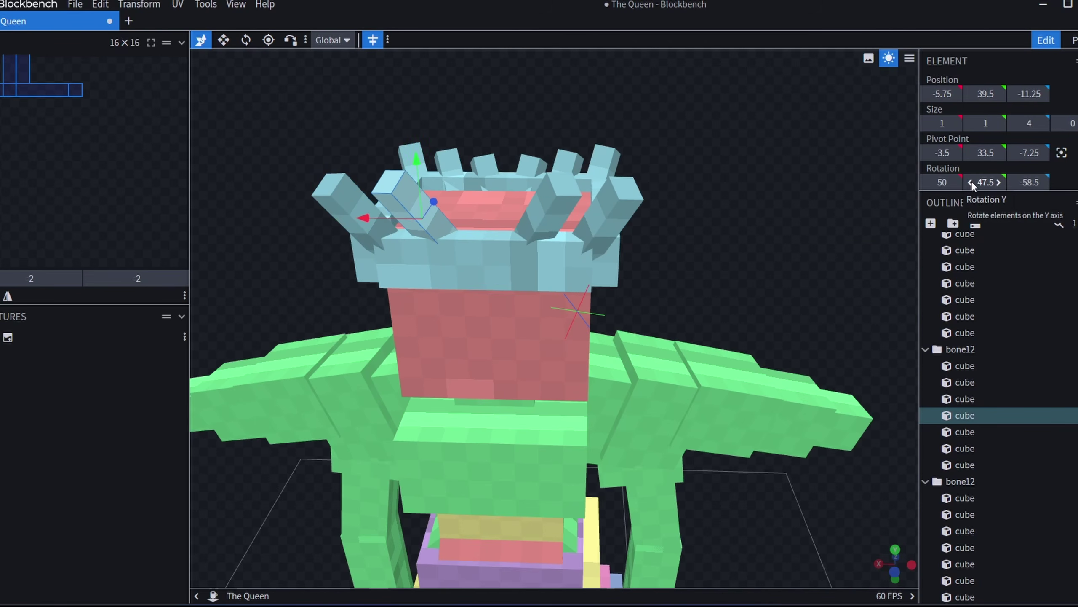
click(999, 181)
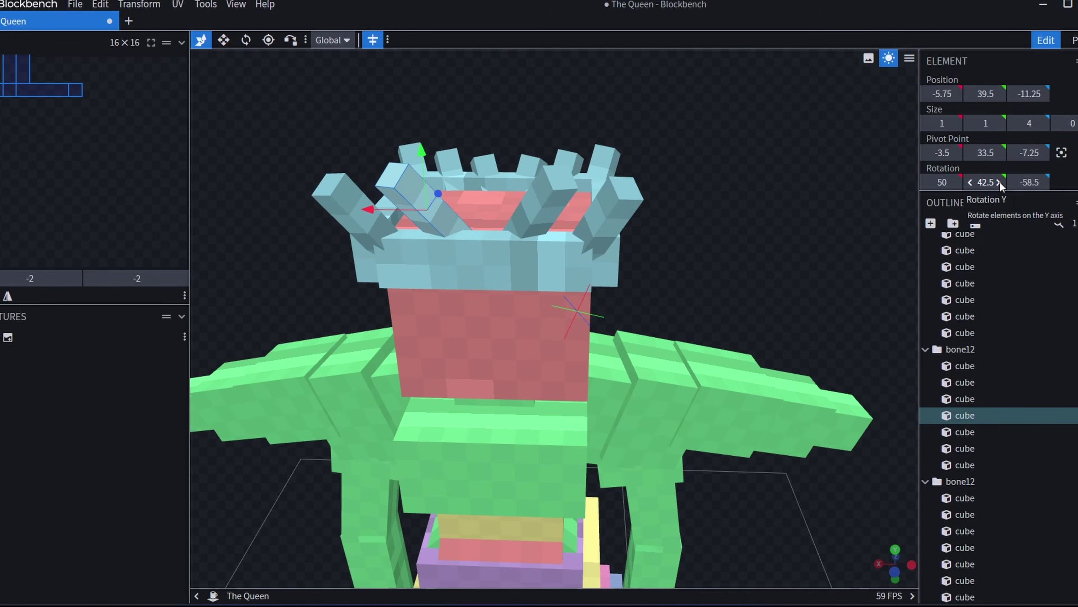
click(999, 182)
click(999, 182)
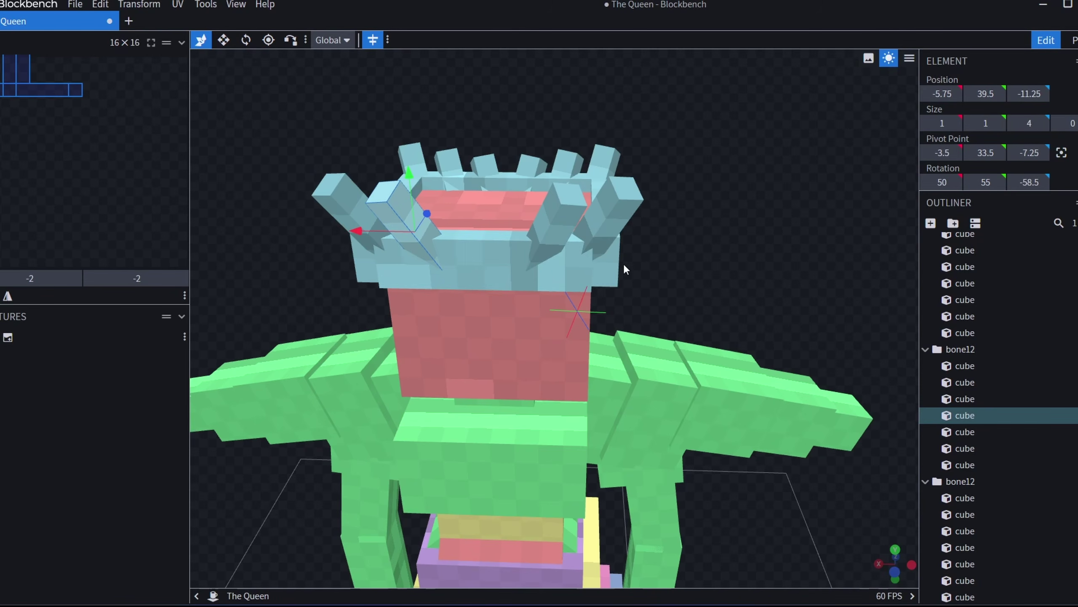
- Set the innermost +Z side spike's Y rotation to -120 degrees and turn the neighbouring spike slightly around Y
click(534, 159)
click(970, 182)
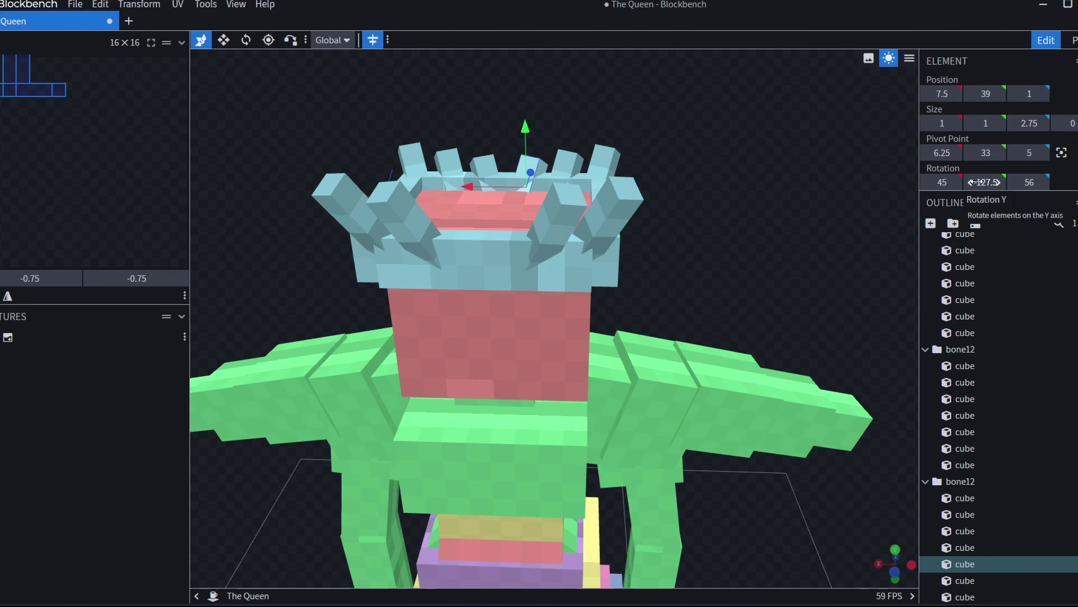
click(999, 184)
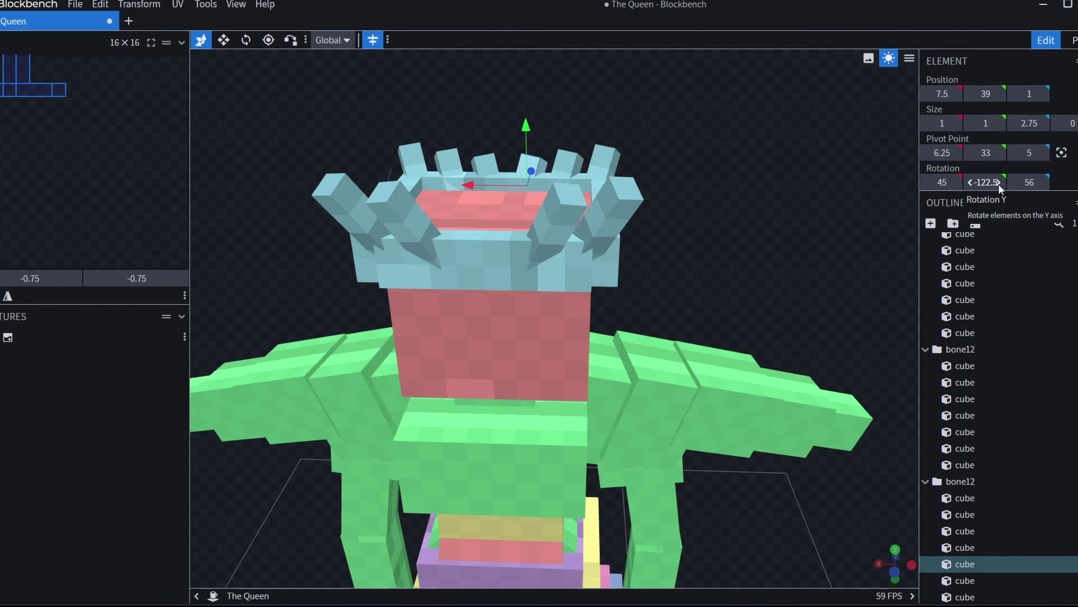
click(570, 167)
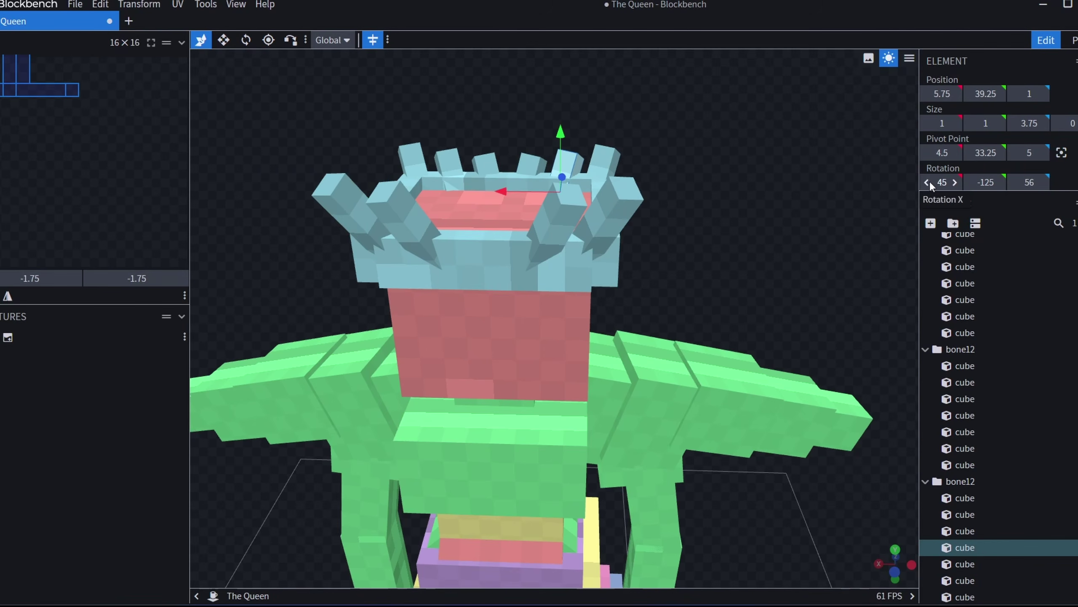
click(999, 182)
- Shorten the inner -Z side spike to a Z size of 3 and lower it to Y position 39
click(564, 238)
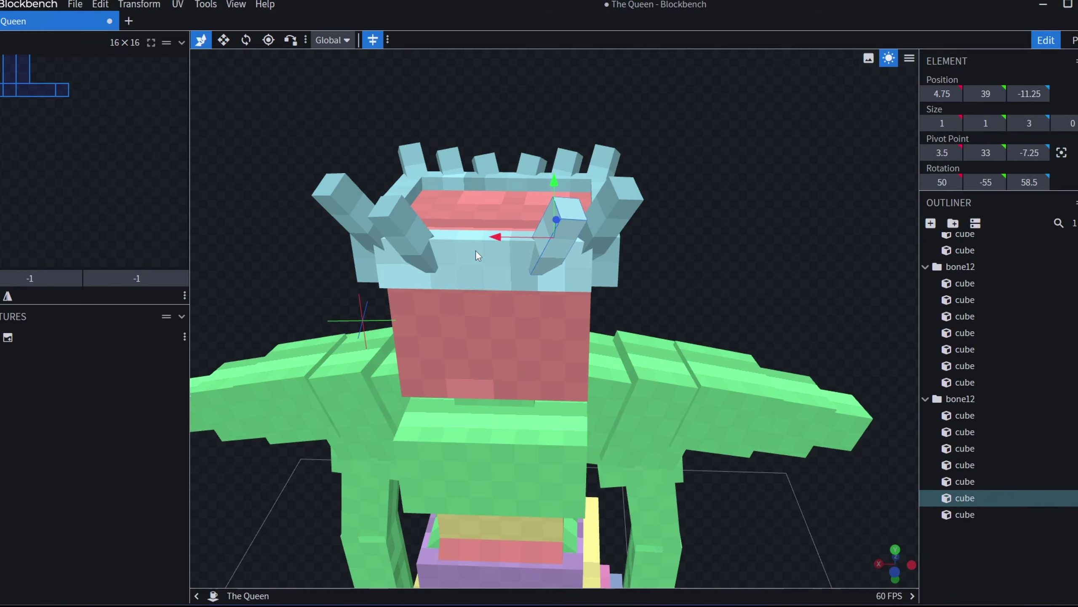
drag(730, 257, 764, 221)
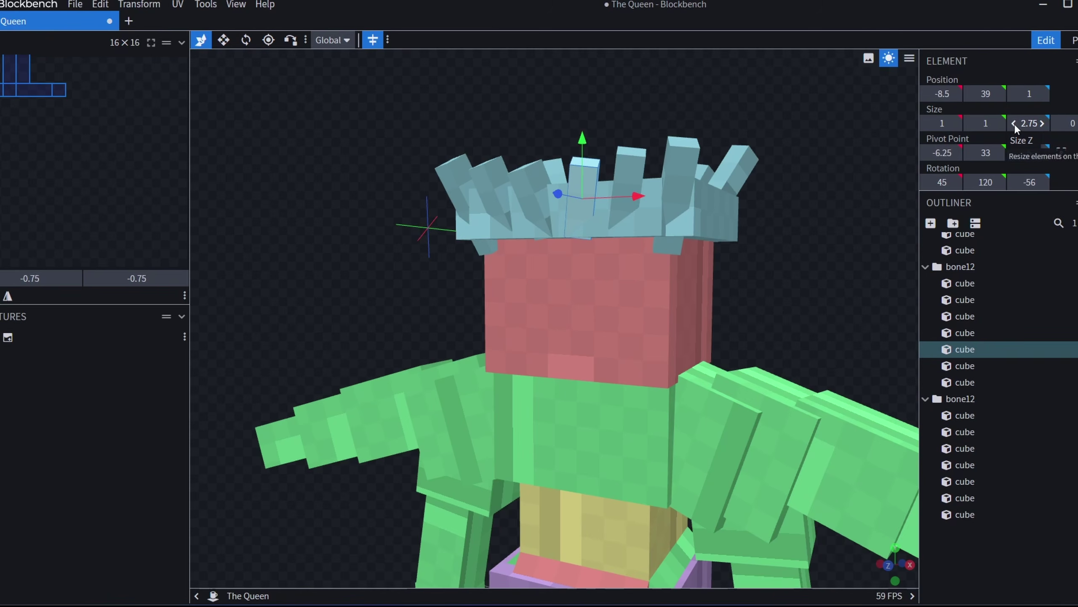
- Set the innermost +Z side spike's Z size to 2.5 and inspect the underside of the crown band
click(1014, 123)
scroll(807, 187, up, 3)
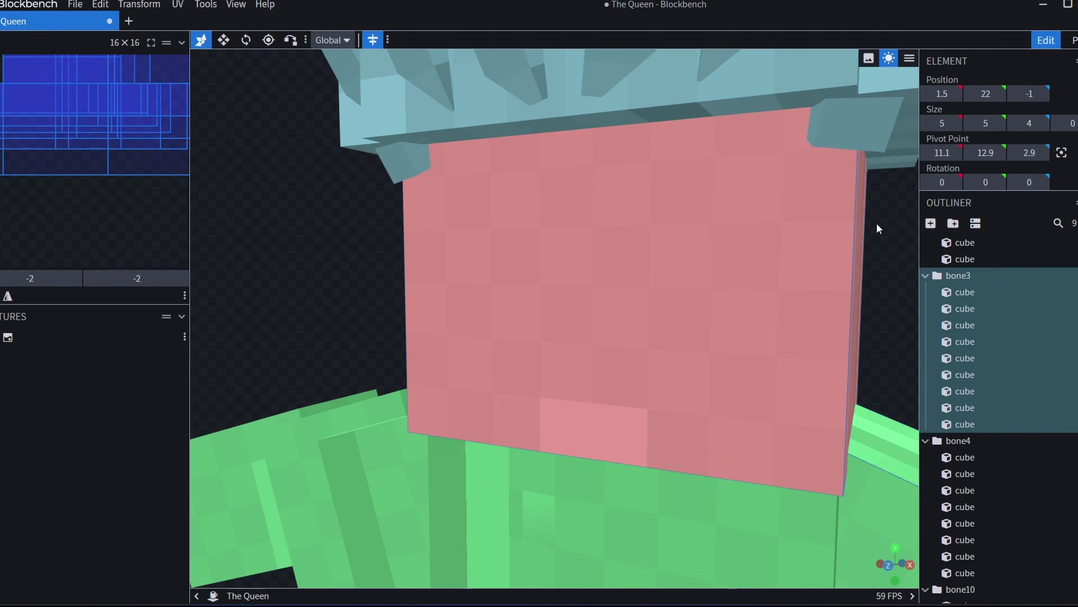
click(949, 275)
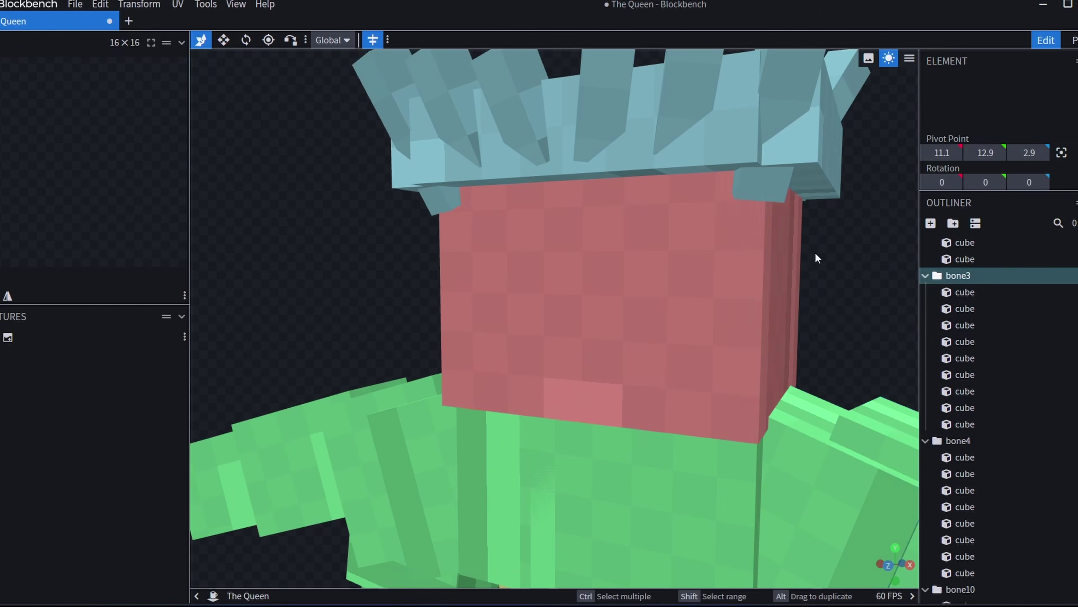
drag(857, 271, 892, 255)
drag(892, 264, 565, 123)
- Try Z sizes of 2.6, 2.7 and 2.69 on the innermost +Z side crown spike
click(566, 123)
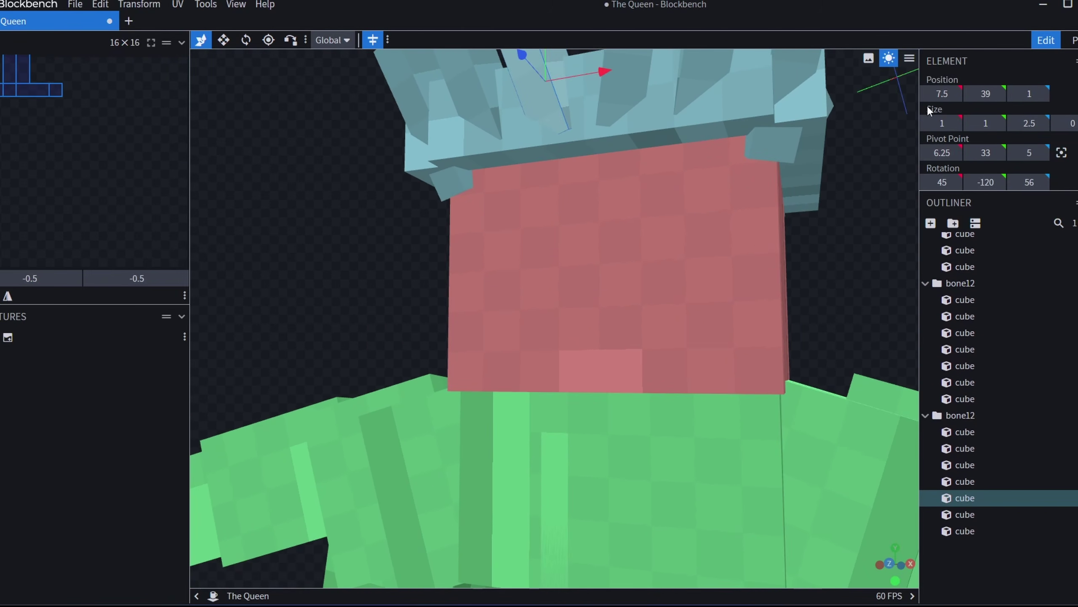
key(s)
click(1022, 123)
key(BackSpace)
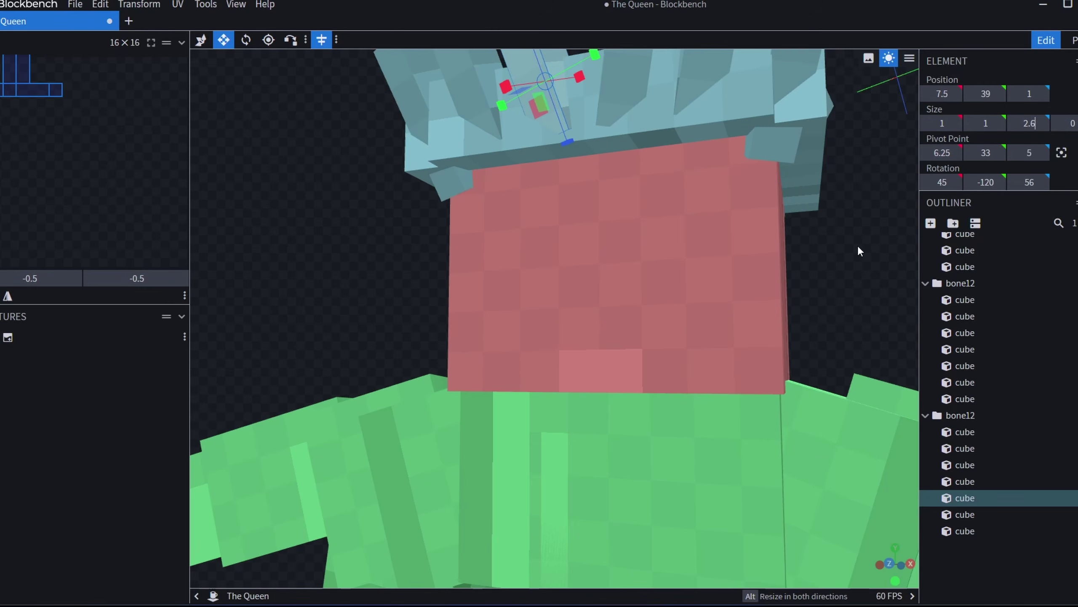
click(1025, 123)
text(2.7)
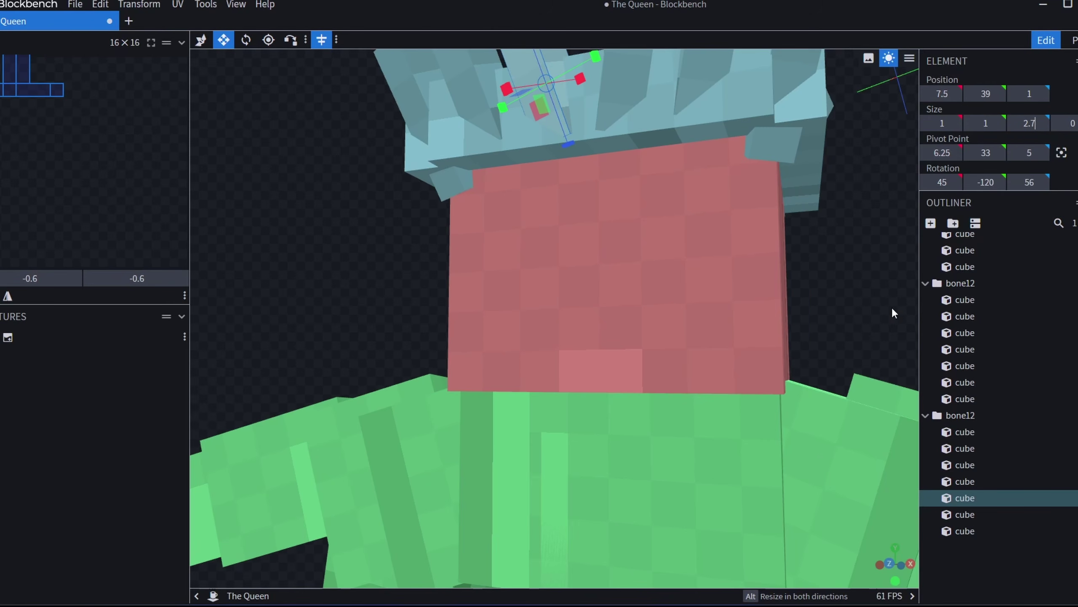
drag(891, 307, 893, 308)
click(1021, 121)
text(2.69)
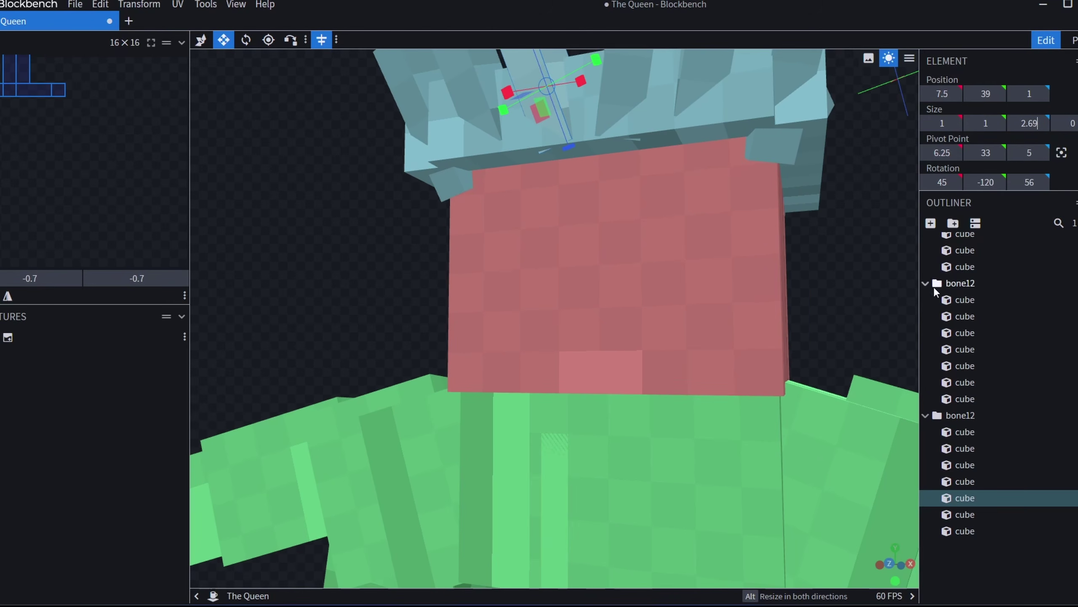
- Try a Z size of 2.67 on the innermost spike, settle on 2.65, and check its fit against the crown band
click(1026, 124)
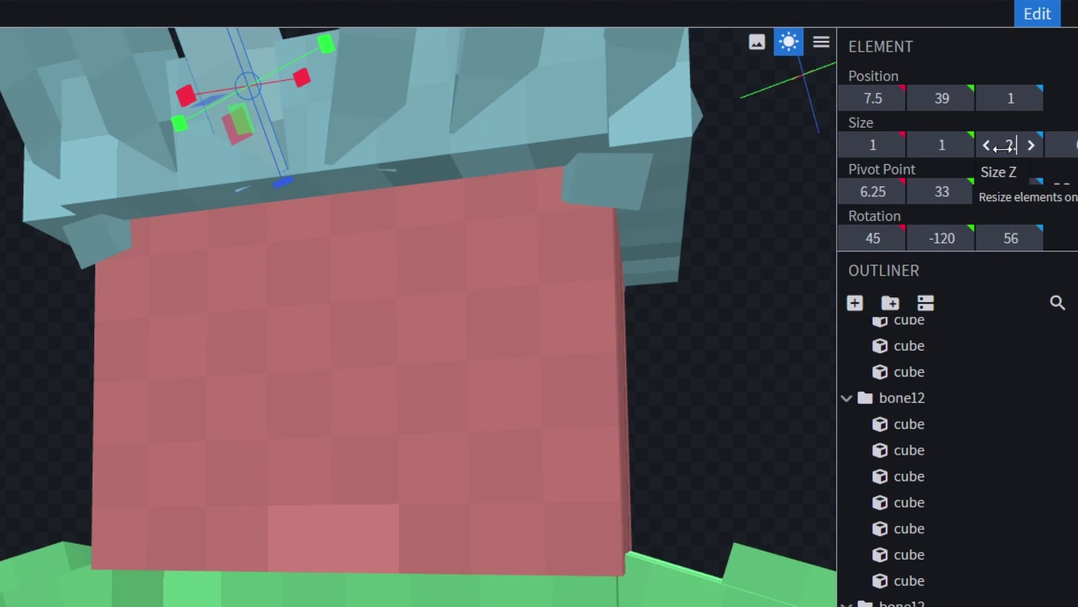
text(2.67)
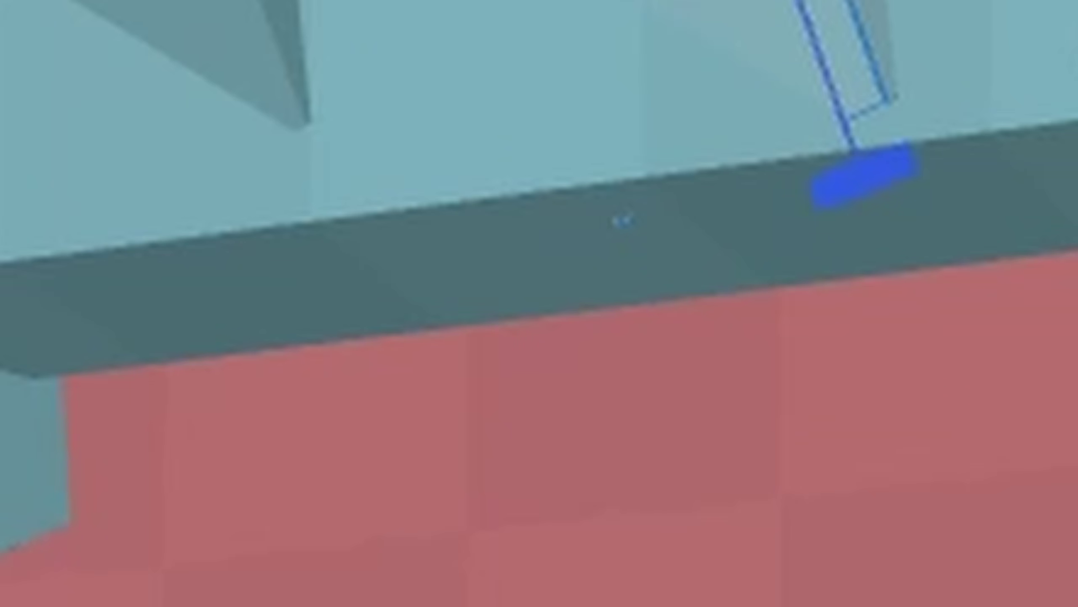
key(BackSpace)
text(5)
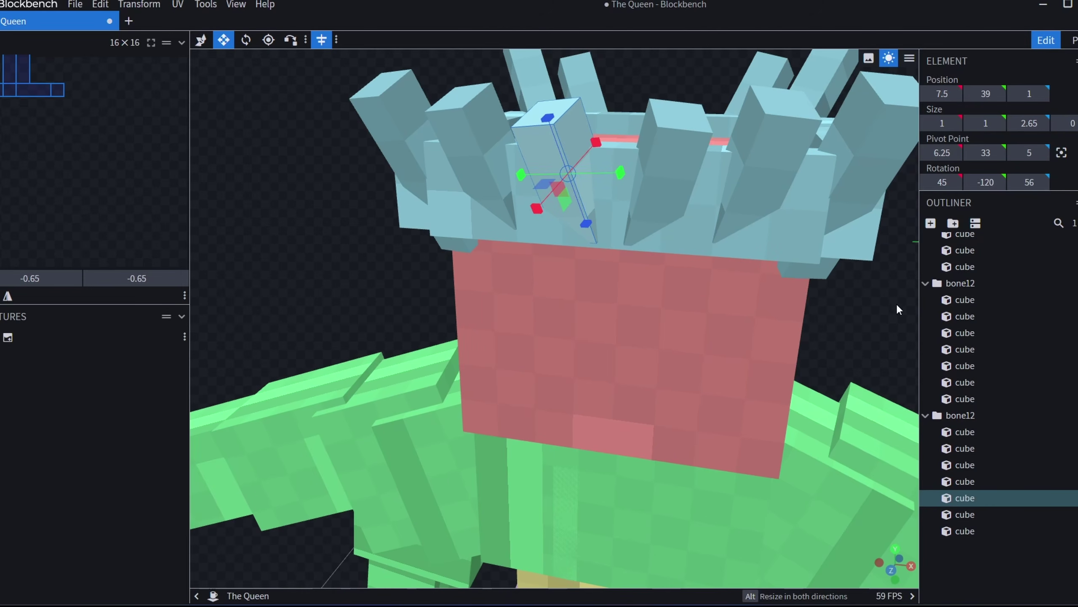
scroll(660, 249, up, 7)
drag(675, 178, 238, 263)
scroll(308, 265, down, 8)
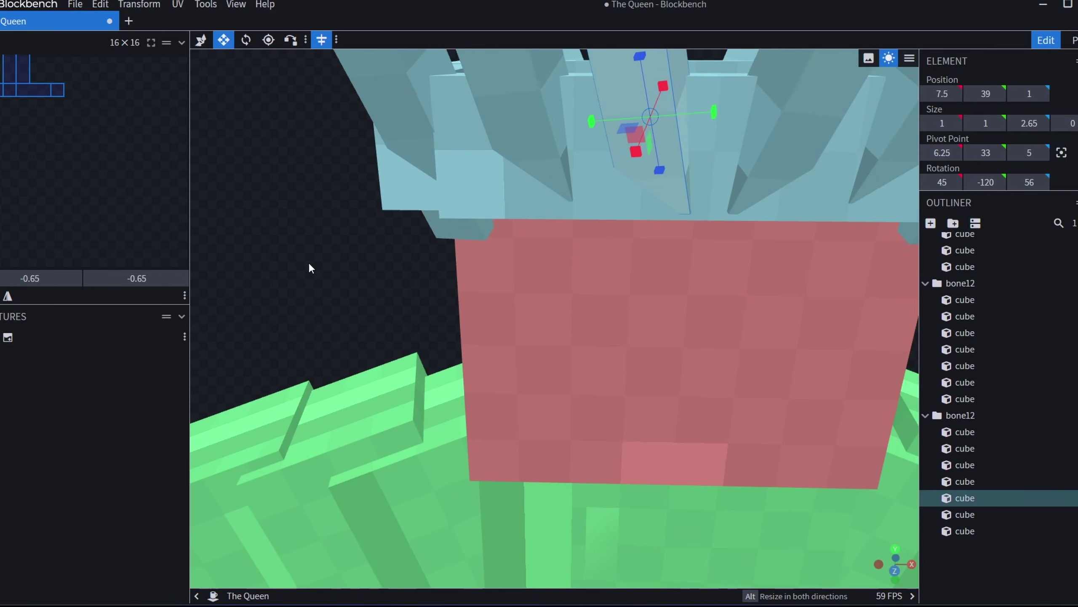
scroll(309, 265, down, 3)
drag(737, 244, 475, 175)
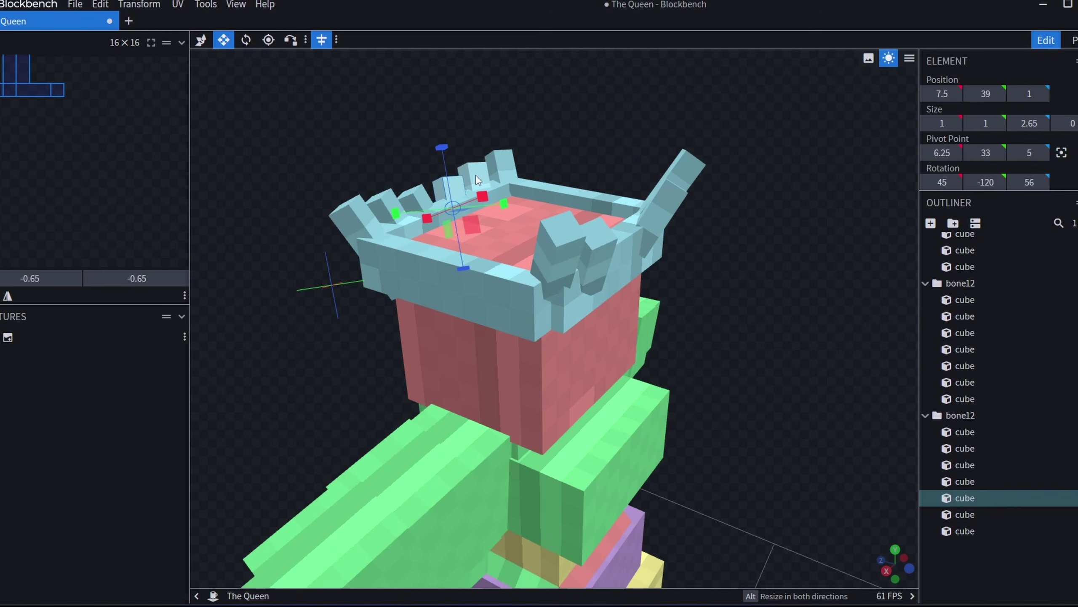
- Duplicate the four +Z side crown spikes into their own group and rotate the group 90 degrees around Y
click(475, 174)
shift+click(454, 182)
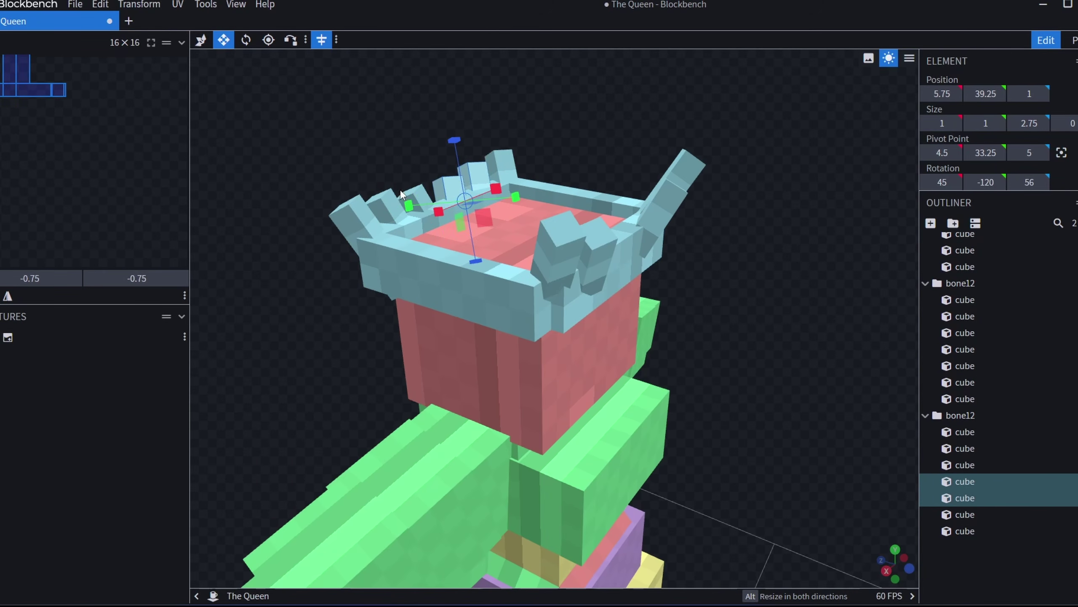
shift+click(418, 190)
shift+click(401, 198)
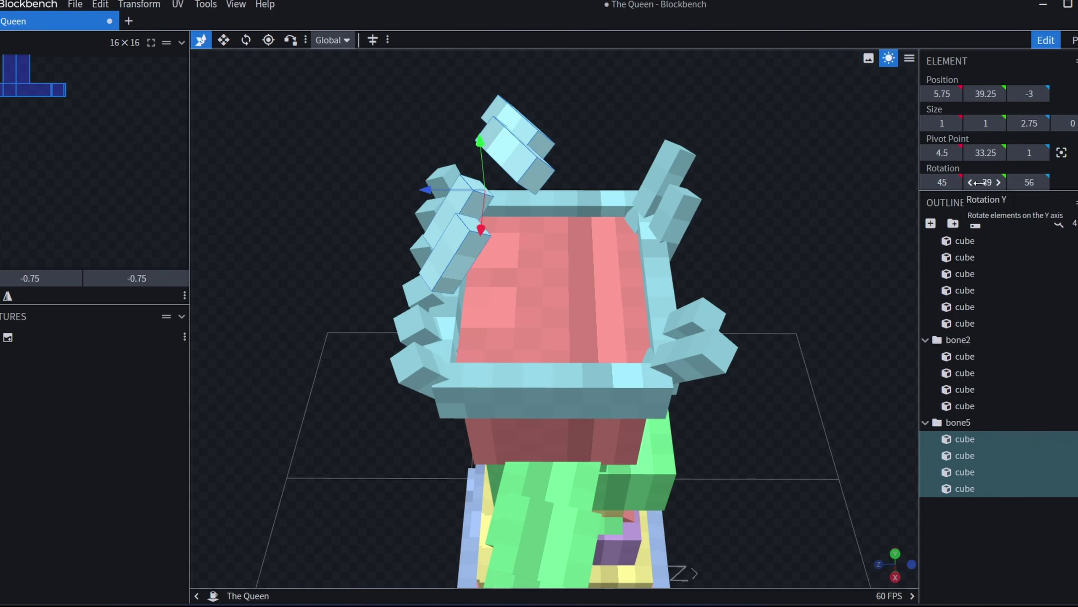
drag(812, 212, 667, 199)
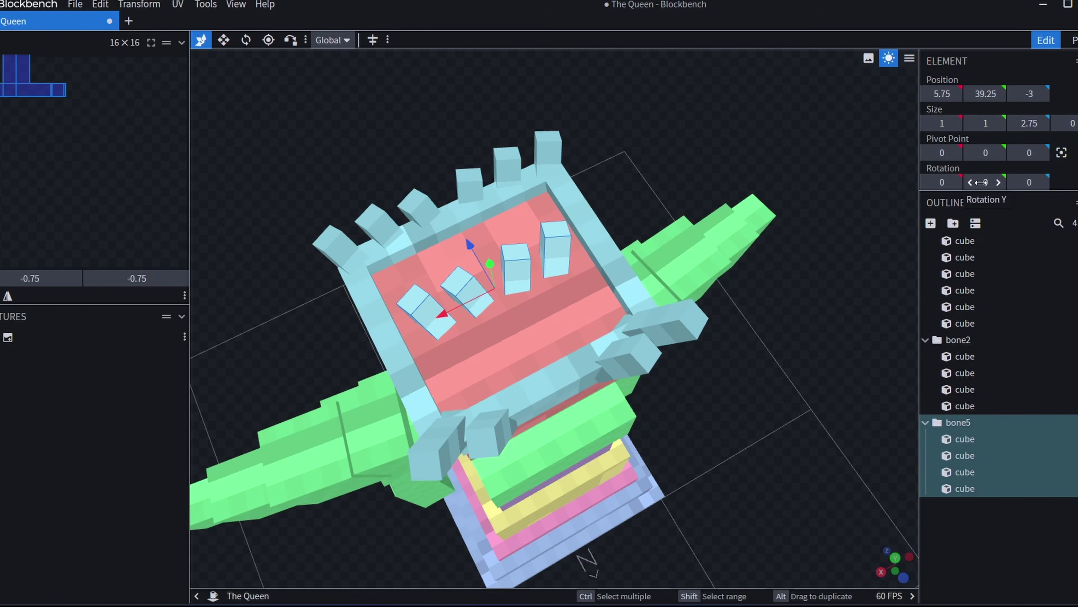
text(30)
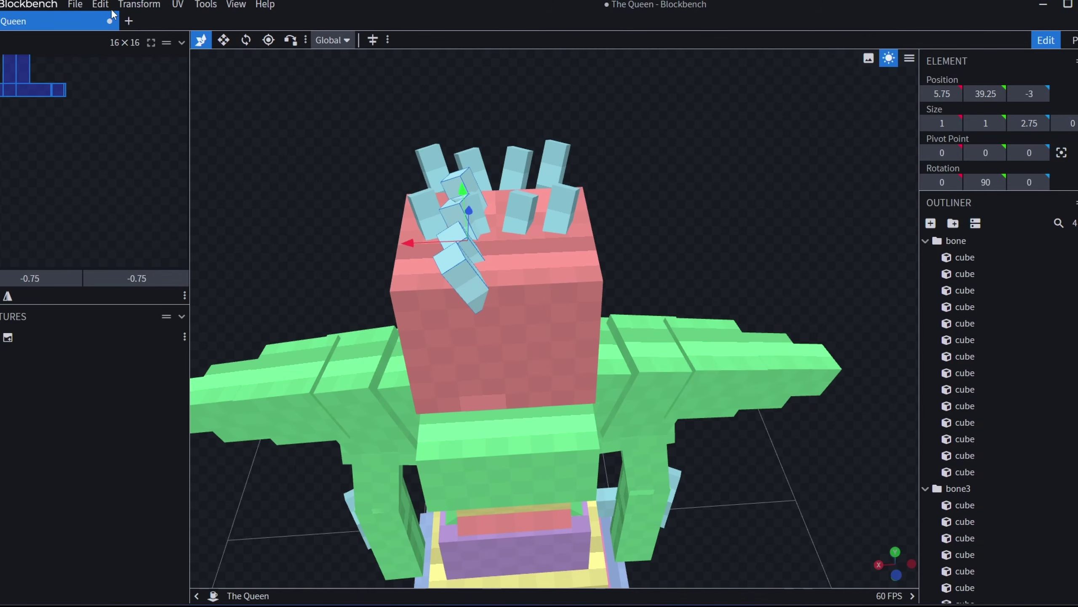
- Save the project and inspect the arrangement of the copied spikes around the crown
click(106, 6)
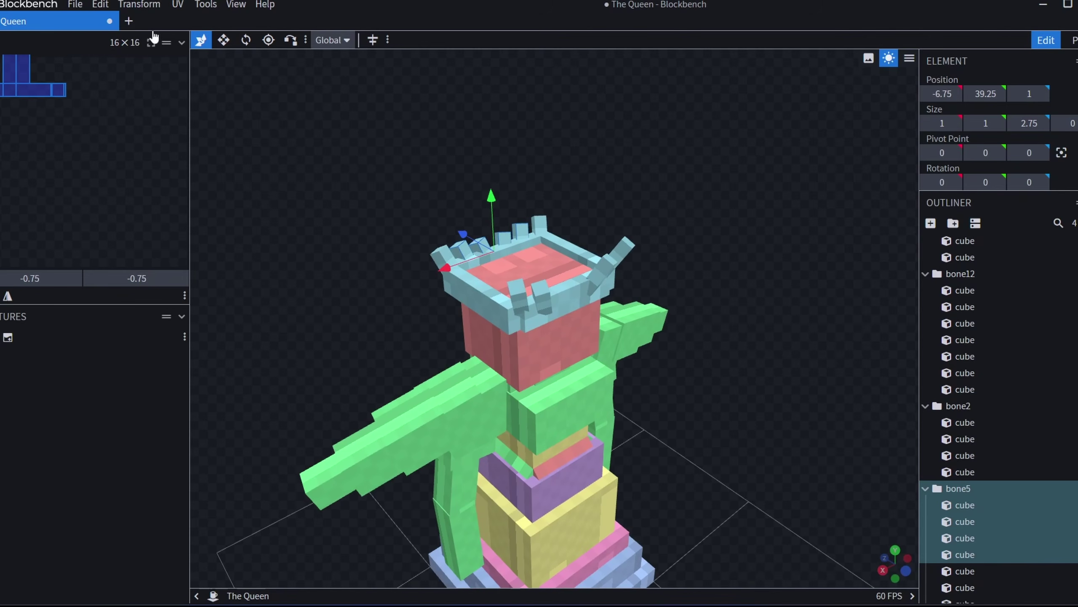
click(80, 4)
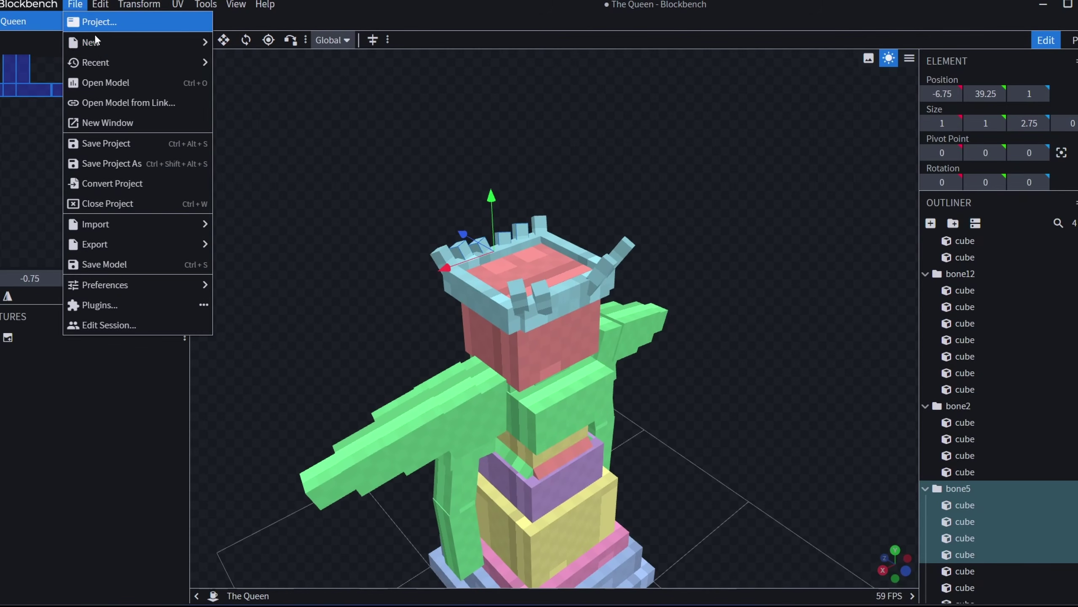
click(107, 143)
drag(739, 190, 671, 217)
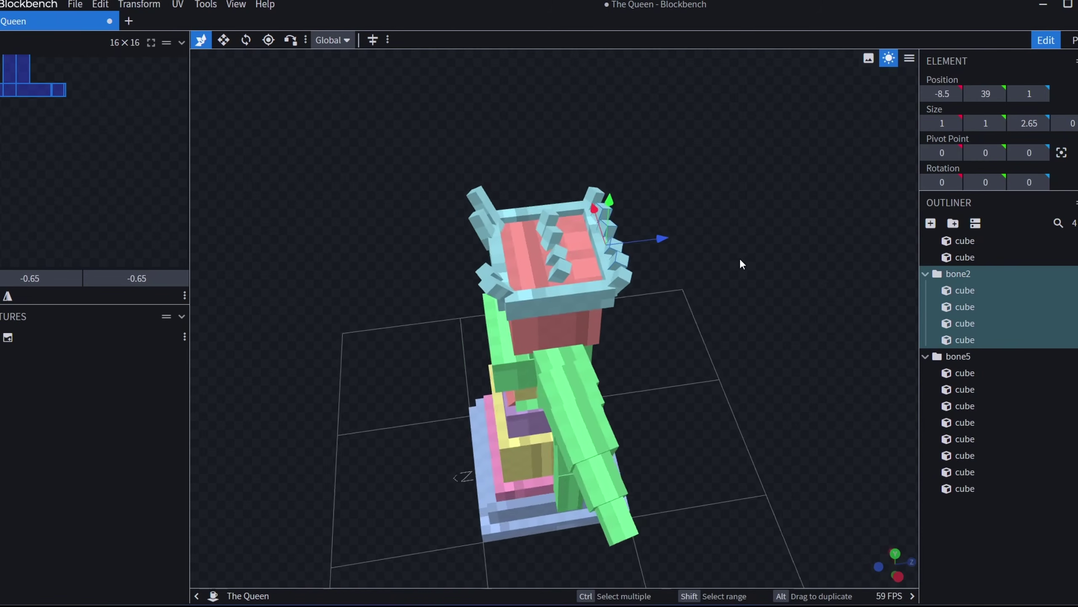
drag(740, 258, 611, 252)
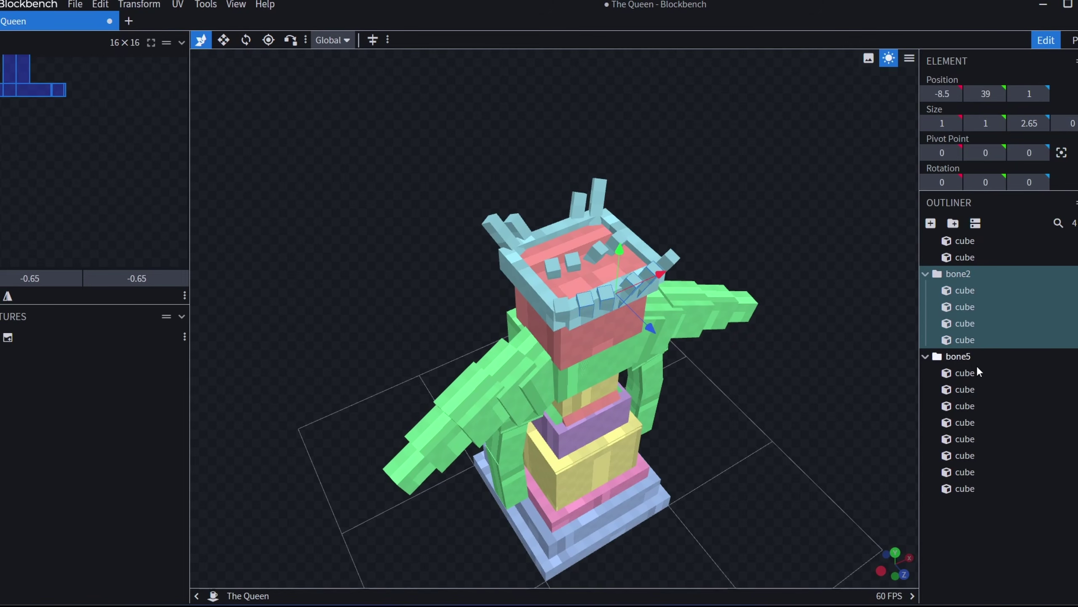
- Undo the last spike arrangement and place the group rotated 90 degrees around Y along the crown's side, with mirror modeling enabled
key(ctrl+z)
click(102, 5)
click(118, 23)
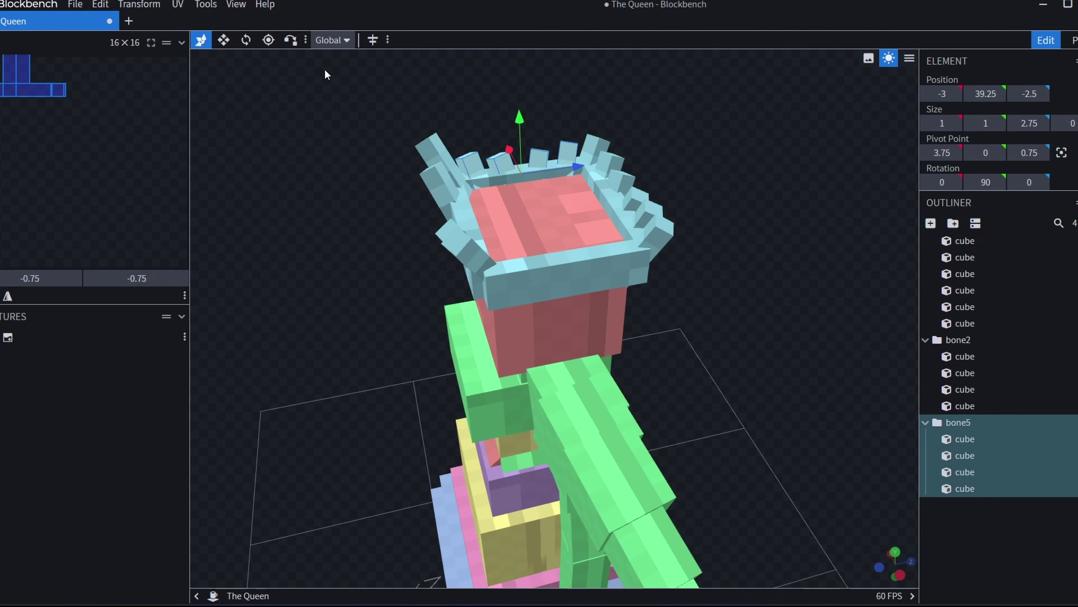
click(373, 40)
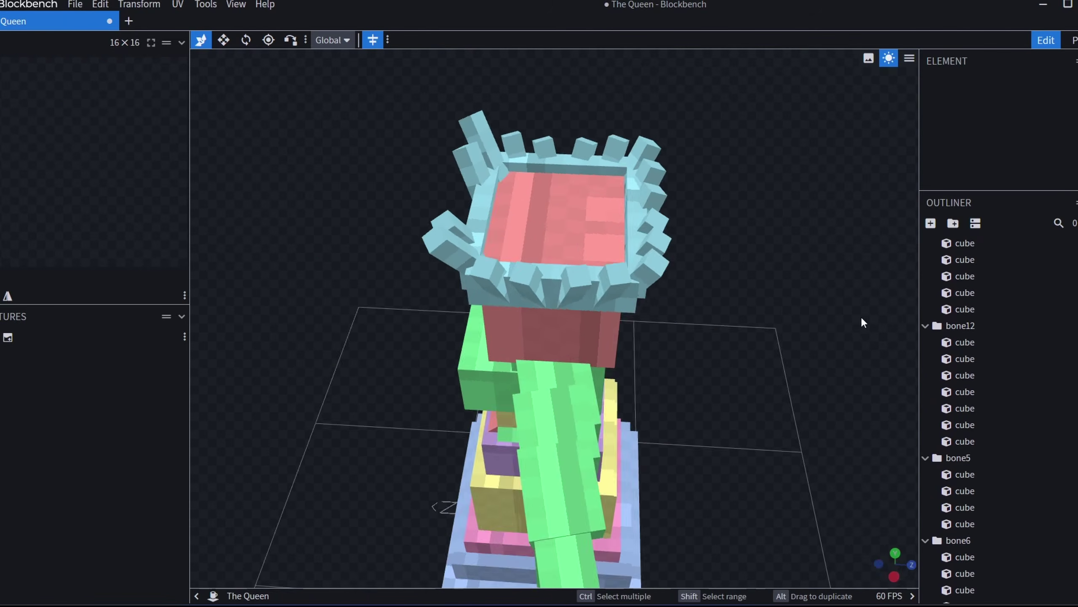
- Examine the complete queen model from the front, back, sides and below, checking the crown's symmetry and overall proportions
drag(730, 302, 768, 313)
scroll(767, 314, down, 5)
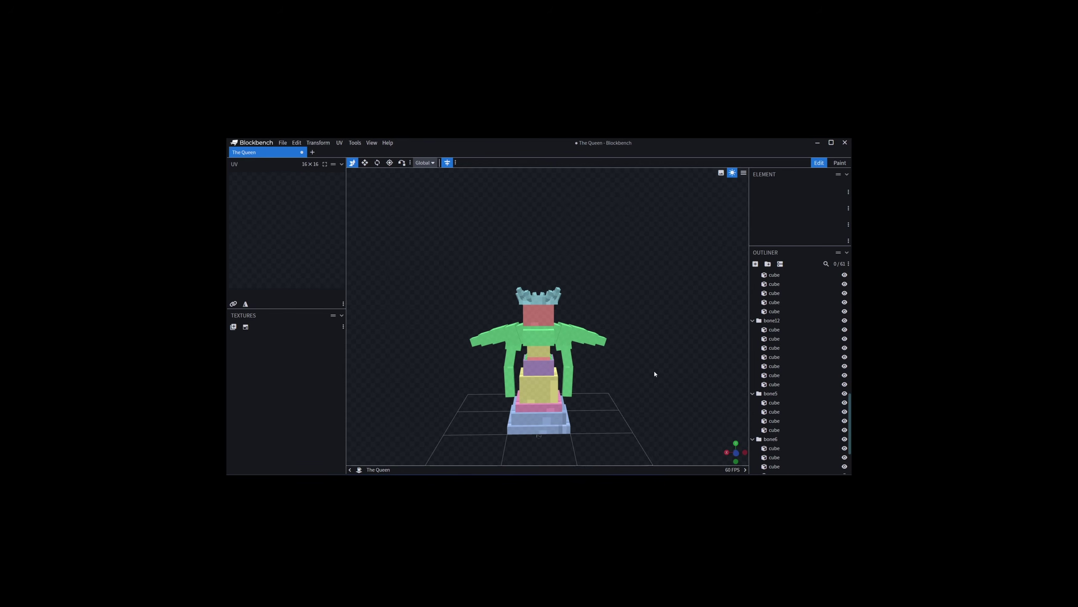
drag(654, 373, 707, 298)
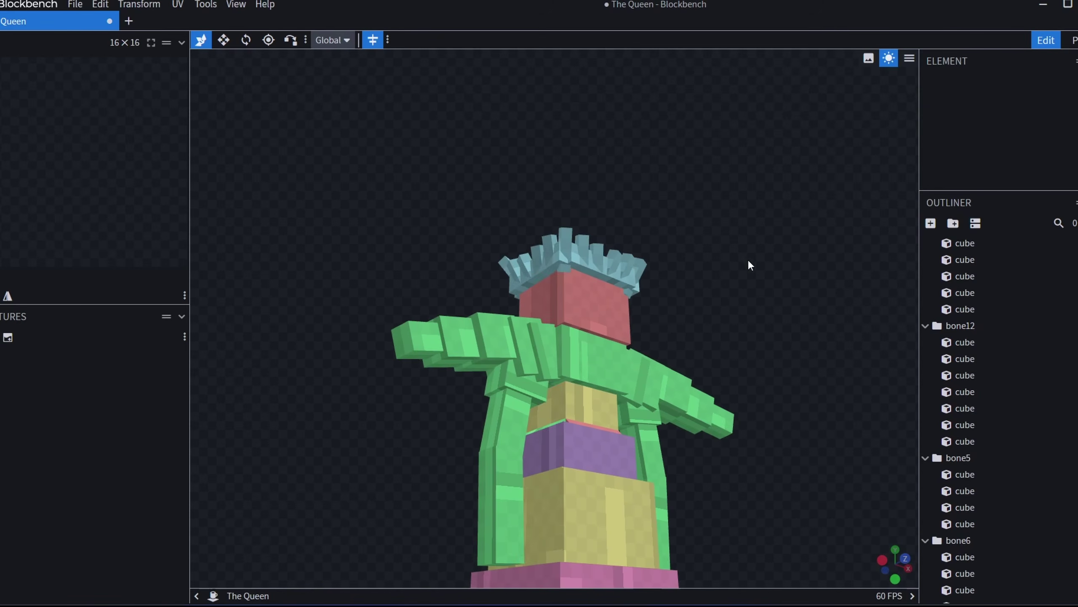
drag(846, 284, 707, 258)
click(579, 253)
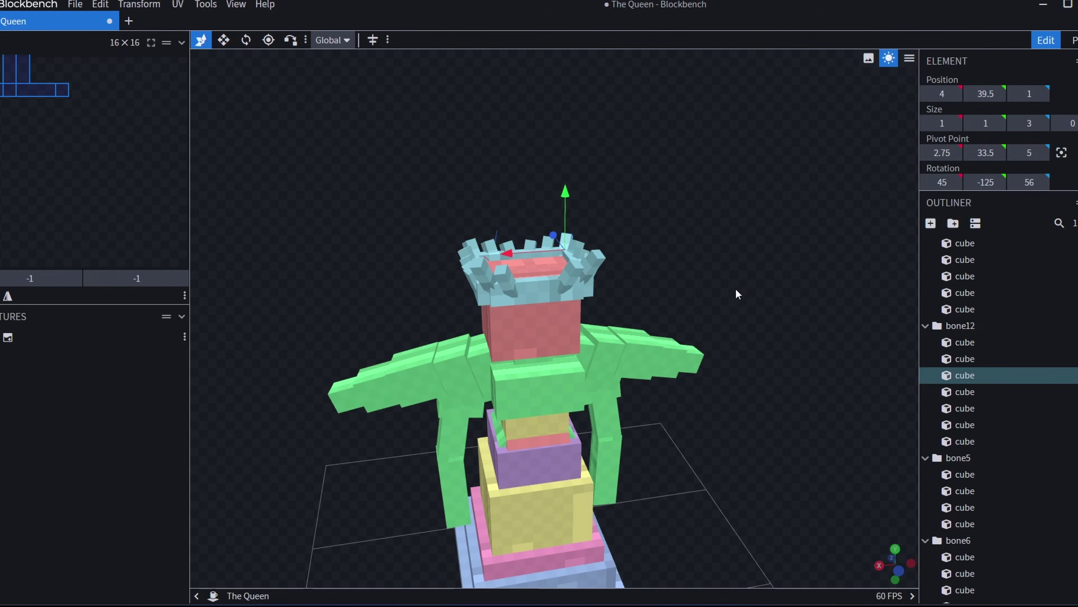
drag(737, 291, 748, 263)
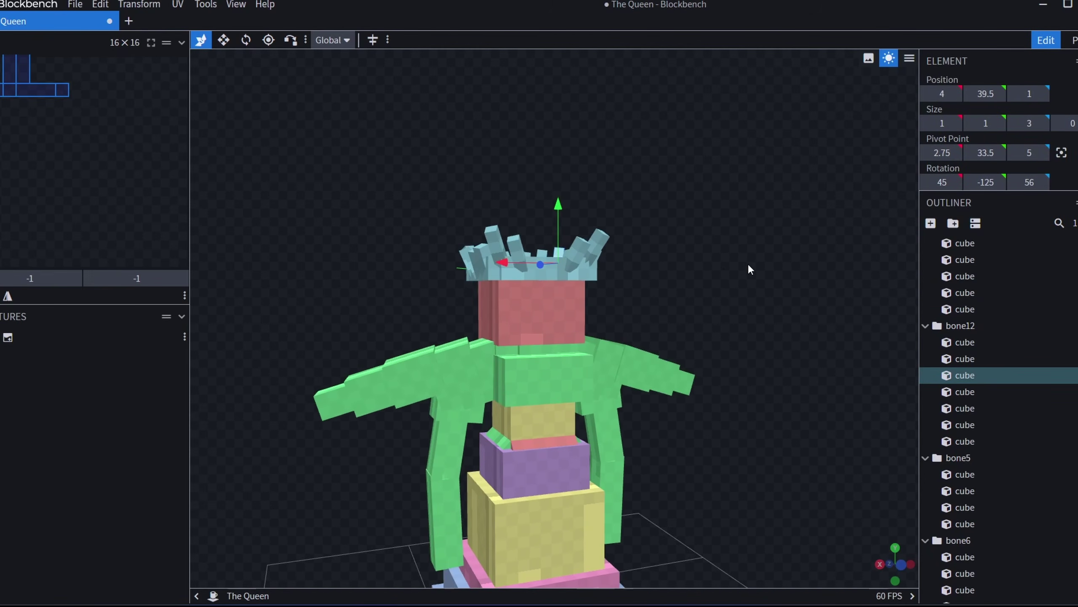
click(539, 261)
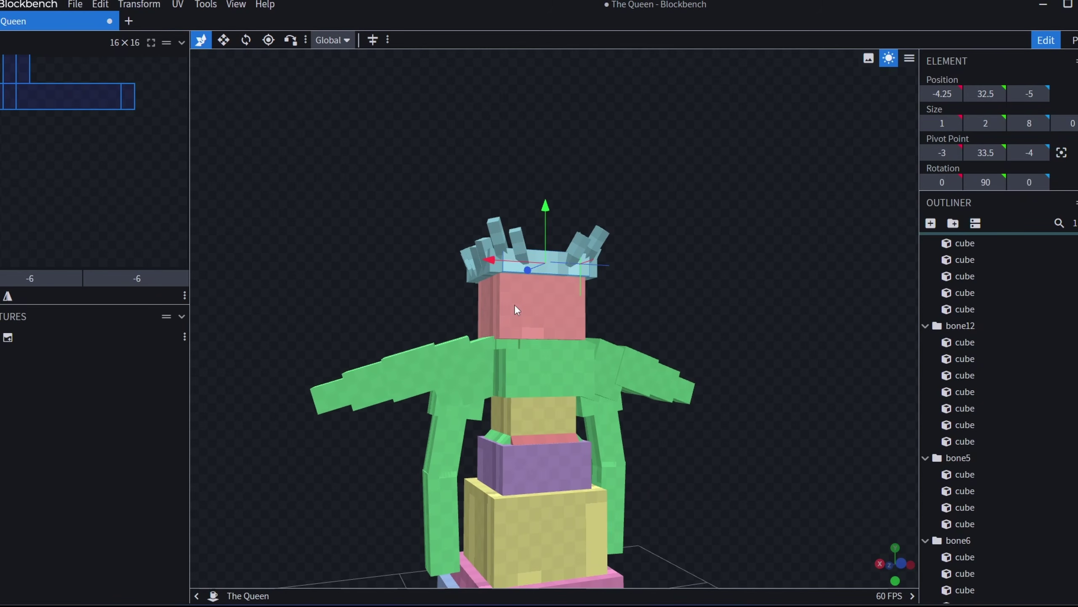
scroll(523, 369, down, 6)
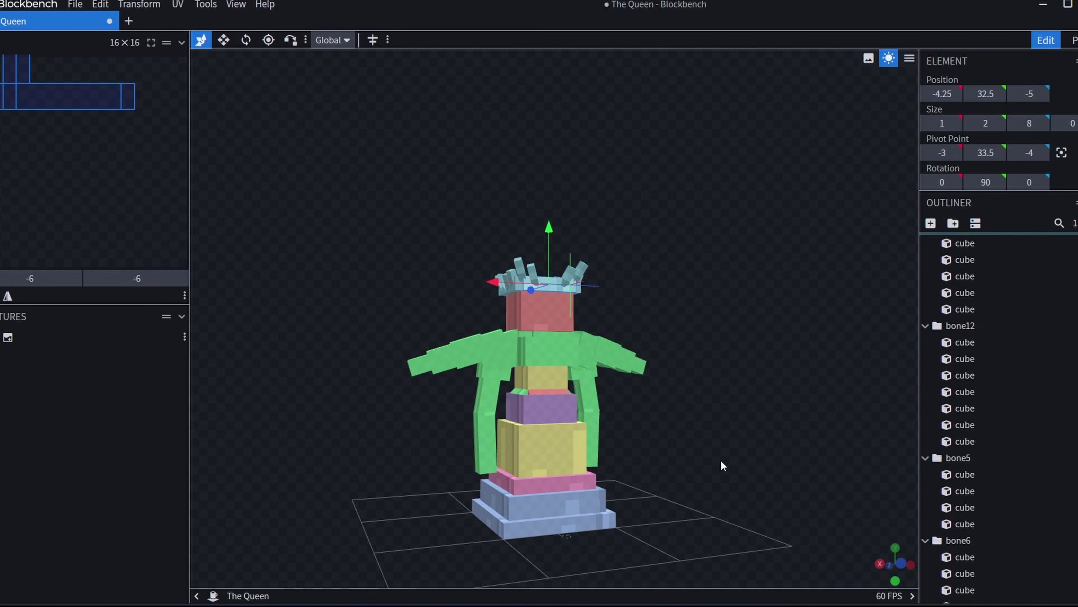
drag(721, 460, 518, 467)
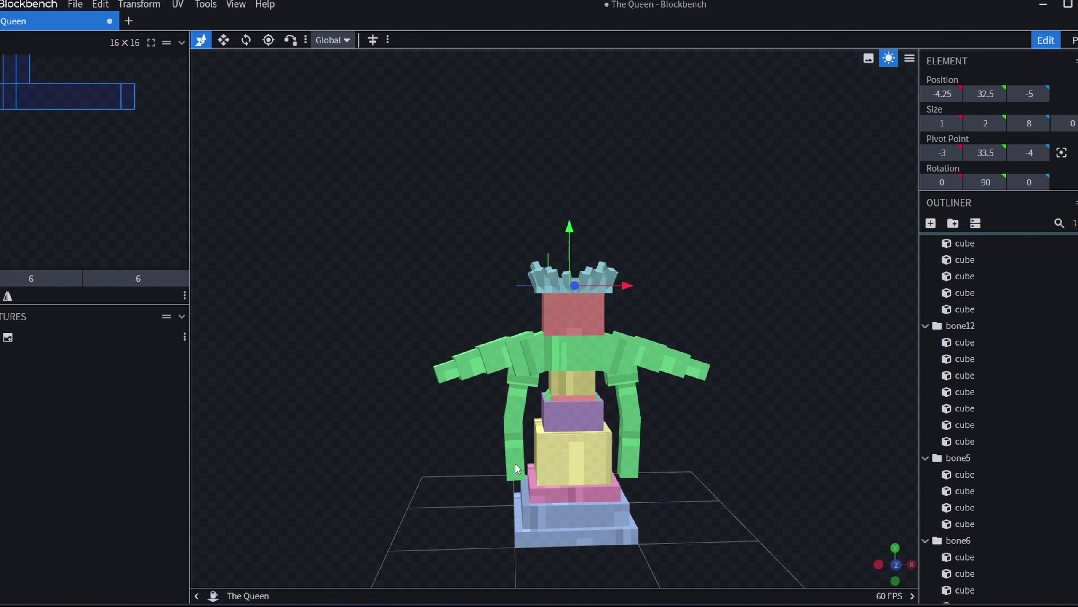
drag(625, 439, 426, 414)
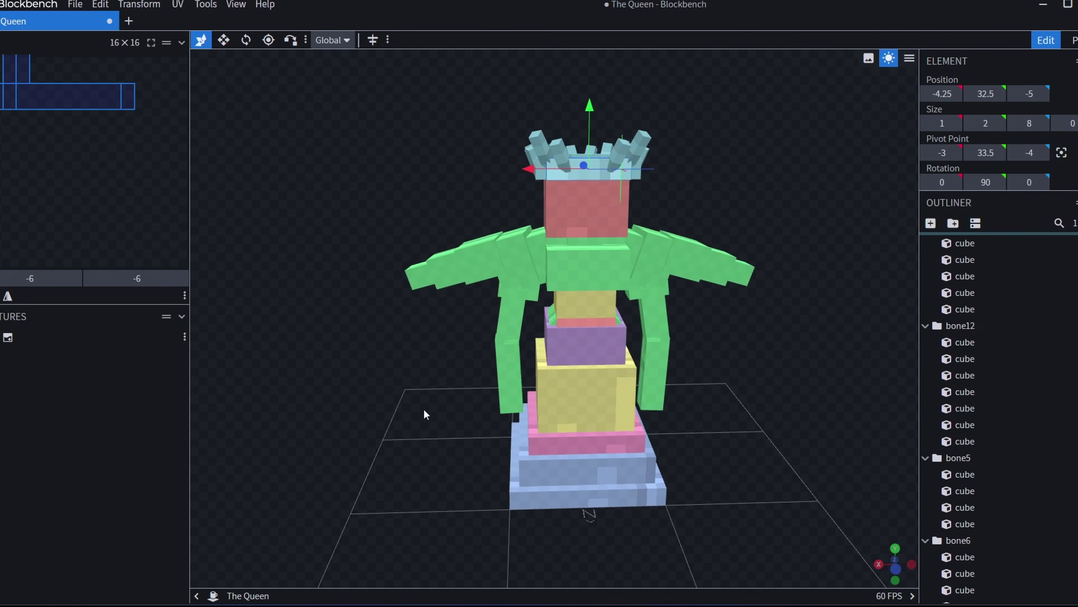
drag(713, 387, 703, 390)
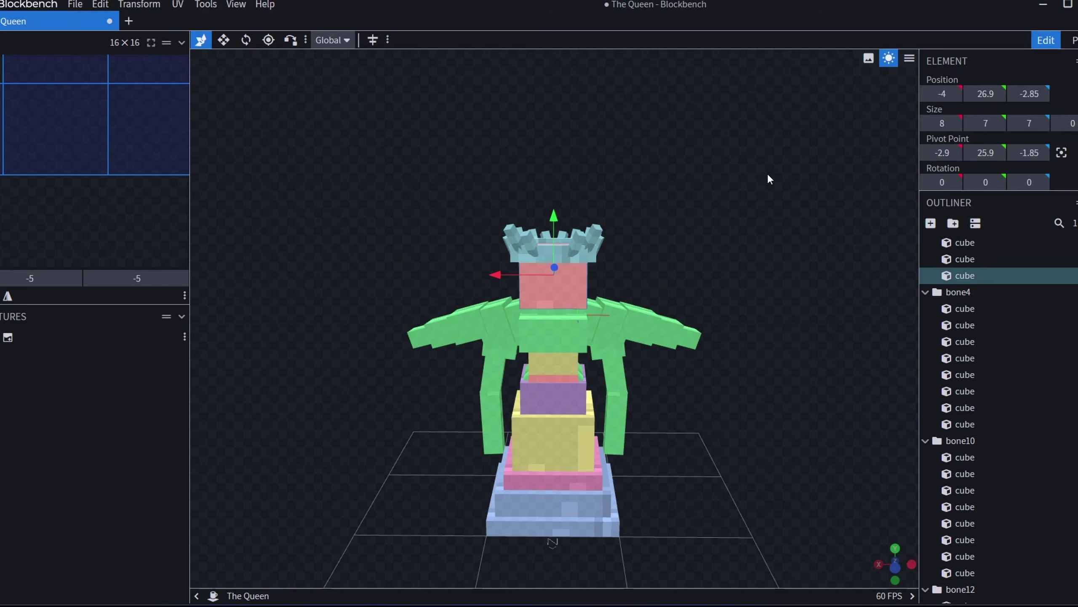
- Create a 128 × 128 texture for the model and paint eyes with red irises, white pixels and black outlines on the head's front
drag(768, 174, 706, 248)
scroll(686, 241, up, 3)
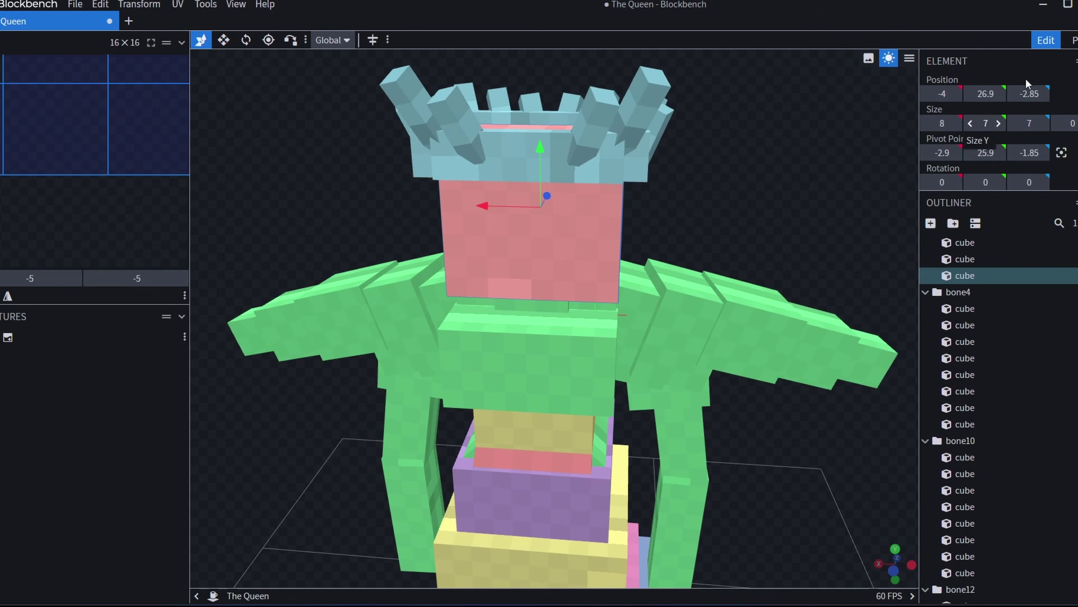
click(1074, 40)
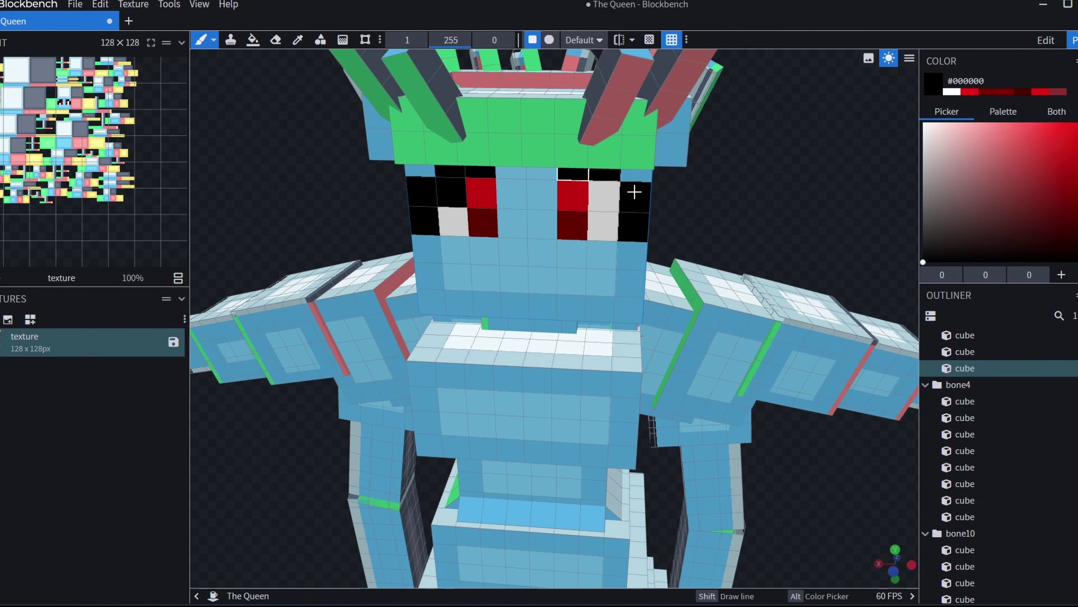
click(924, 123)
right_drag(793, 198, 811, 179)
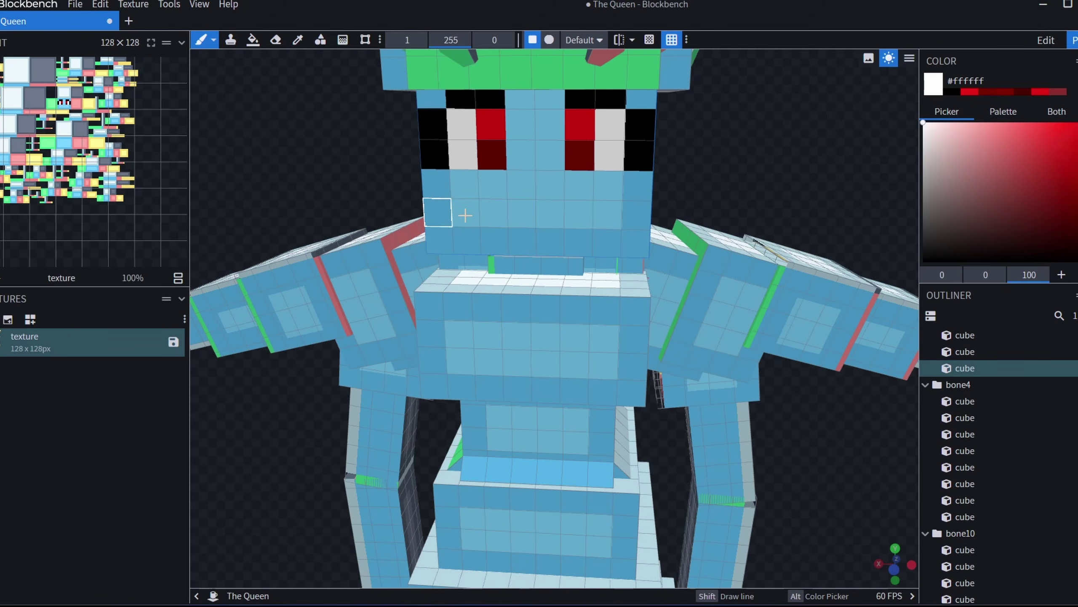
- Paint the lower face with #bfecff and continue the light band around both sides of the head
drag(705, 154, 748, 164)
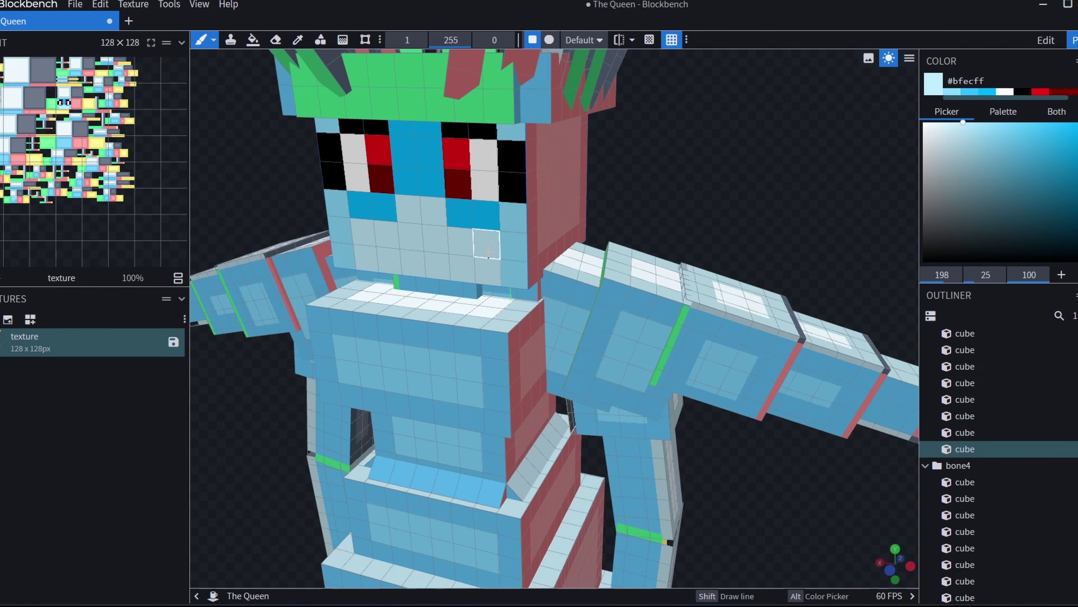
drag(508, 250, 540, 260)
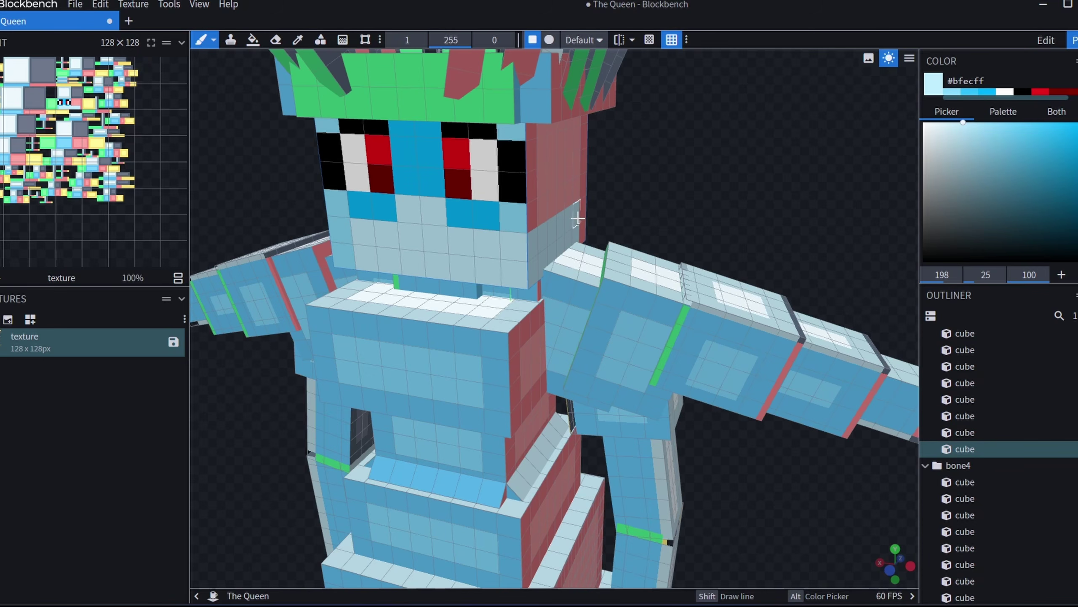
drag(581, 218, 638, 209)
drag(804, 161, 835, 158)
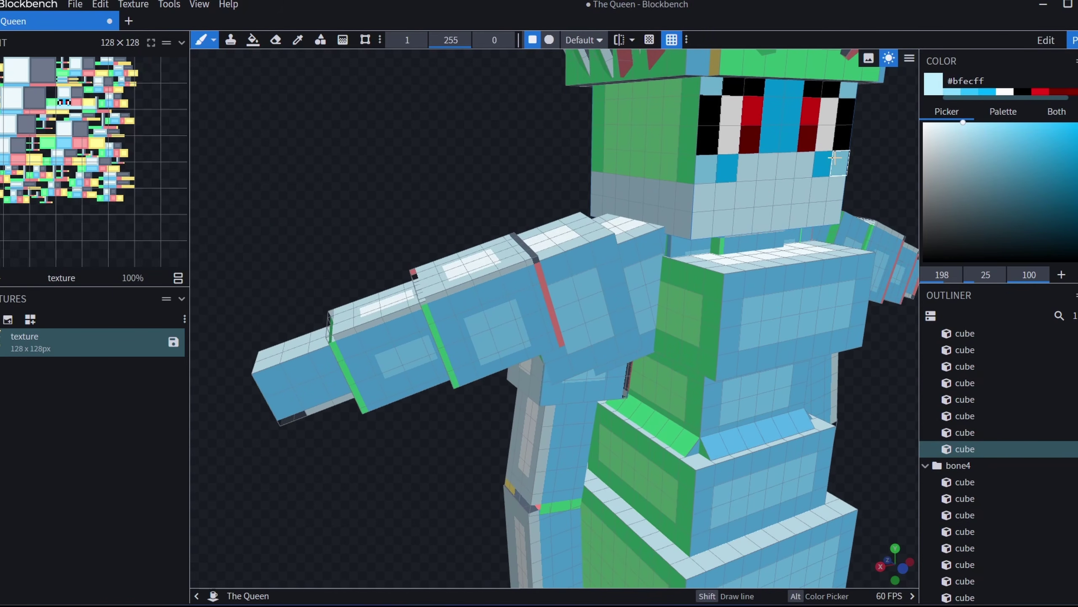
- Paint a stepped blue patch on the head's sides above the light band, using mirror painting and the lighter blue #76d6ff
drag(888, 132, 826, 138)
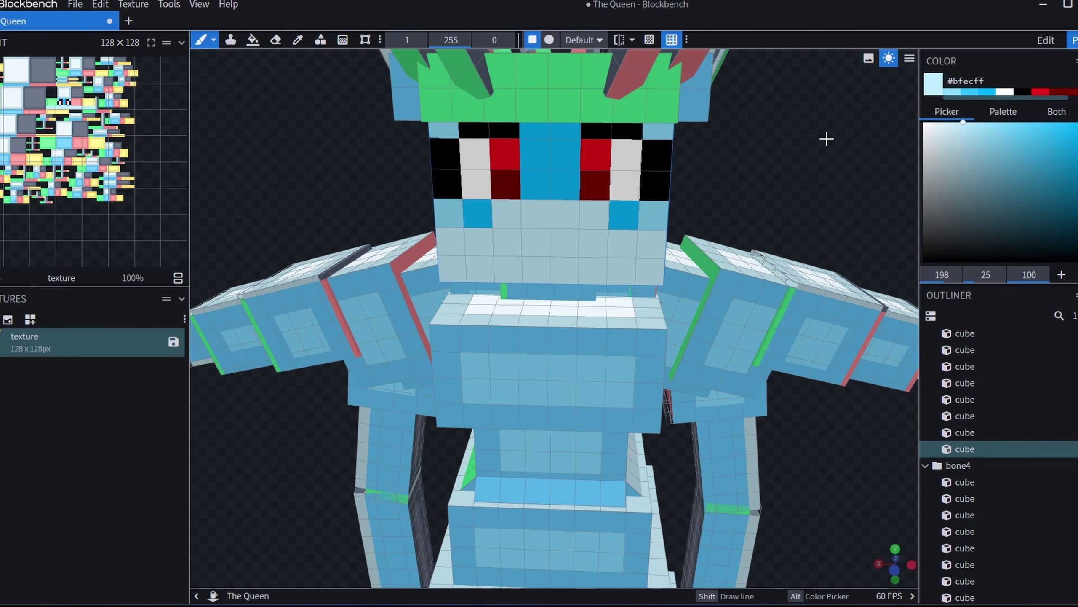
mouse_move(826, 139)
mouse_down()
mouse_move(823, 120)
mouse_move(824, 143)
mouse_up()
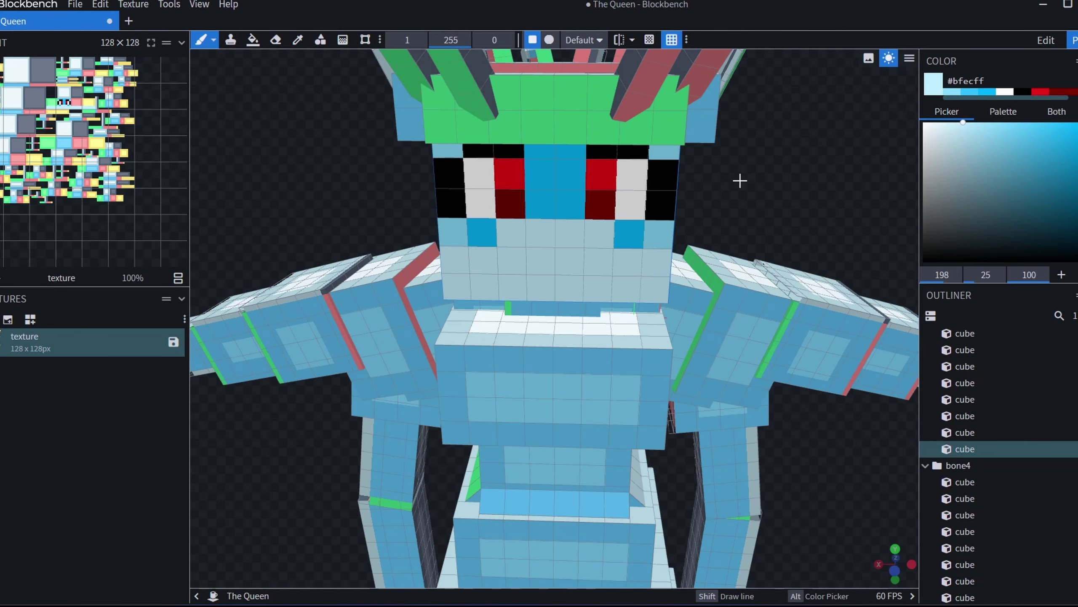
mouse_move(740, 181)
mouse_down()
mouse_move(760, 187)
mouse_move(726, 178)
mouse_up()
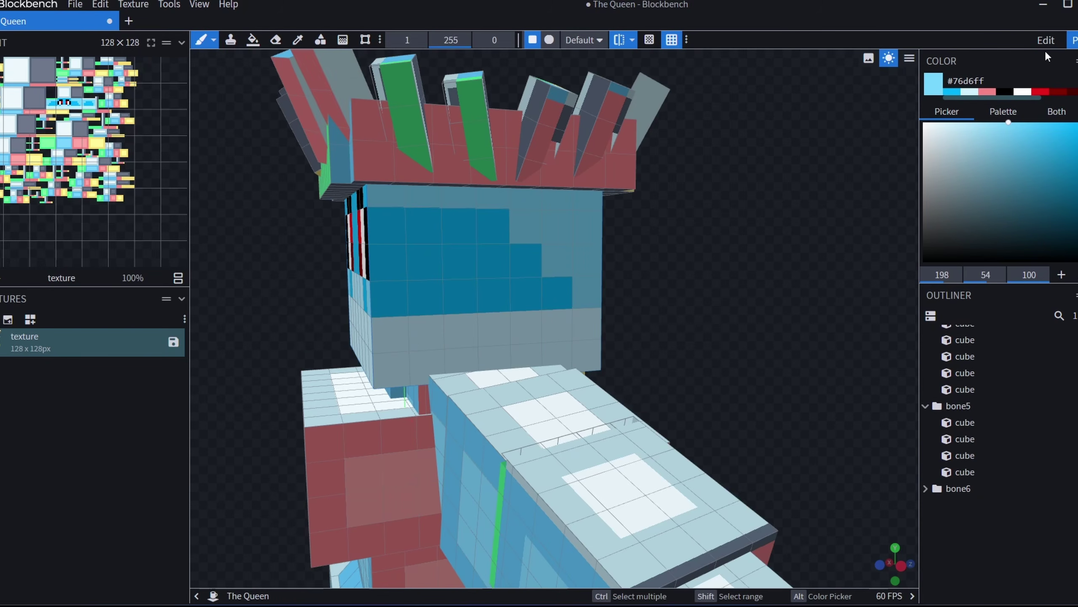
- Add a mirrored flat cube on the head's sides, sized 0 × 5 × 6.5 at position -4.15, 27.9, -2.35
click(1045, 41)
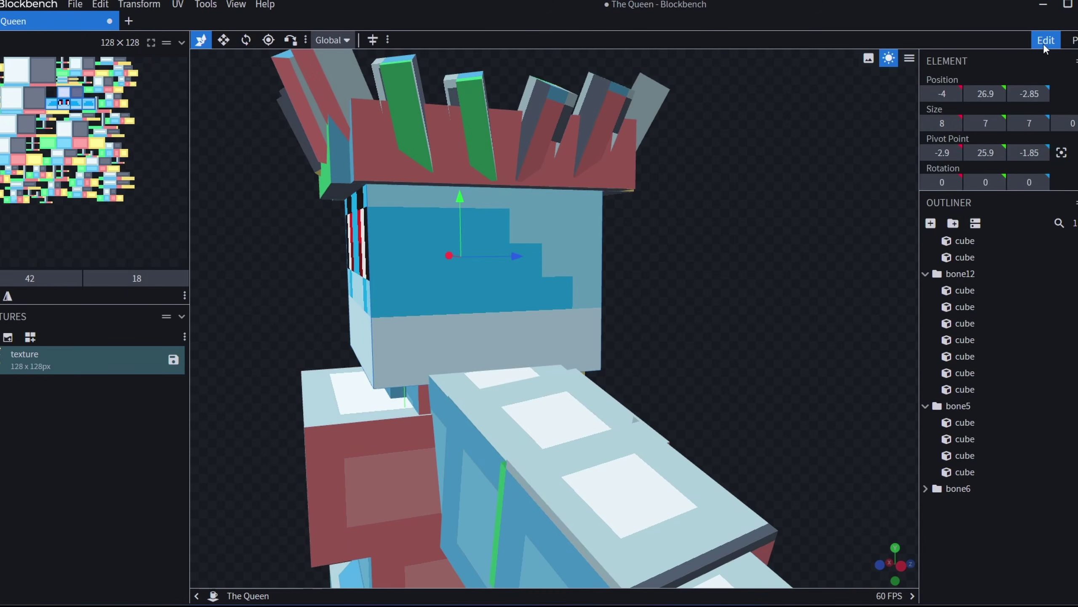
click(959, 272)
drag(961, 270, 970, 550)
drag(709, 277, 763, 316)
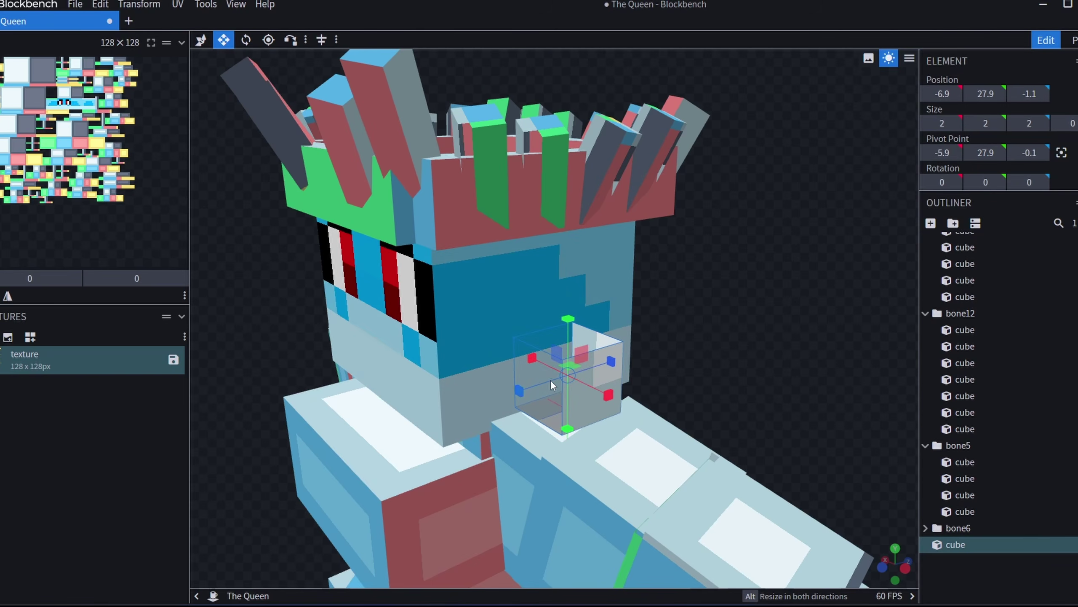
drag(532, 358, 596, 397)
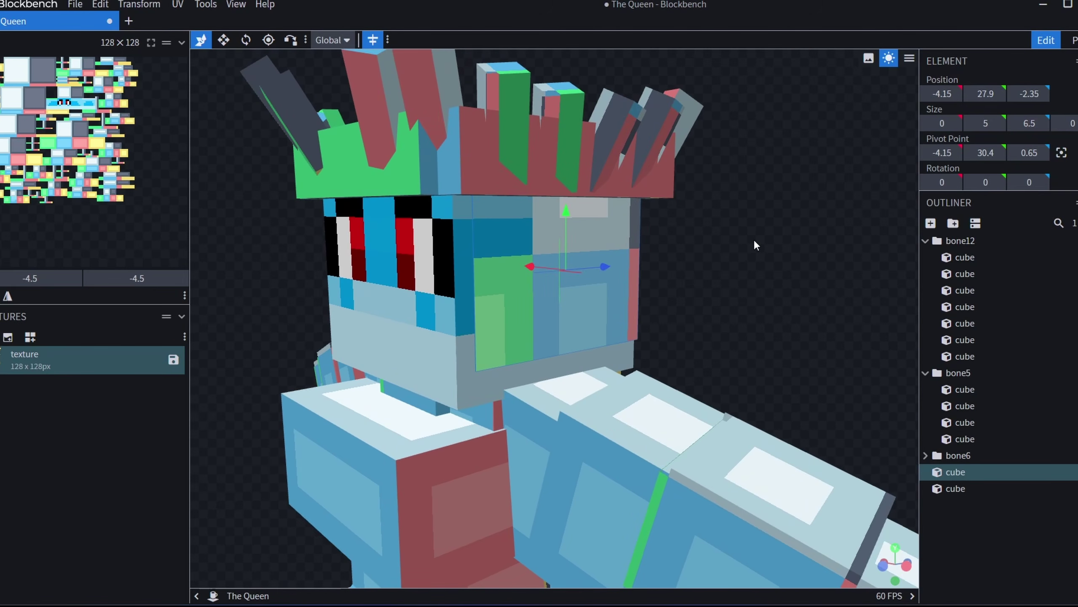
- Fill the crown with light blue #76d6ff and the flat panels on the head's sides with dark blue #044b8f
drag(775, 275, 678, 264)
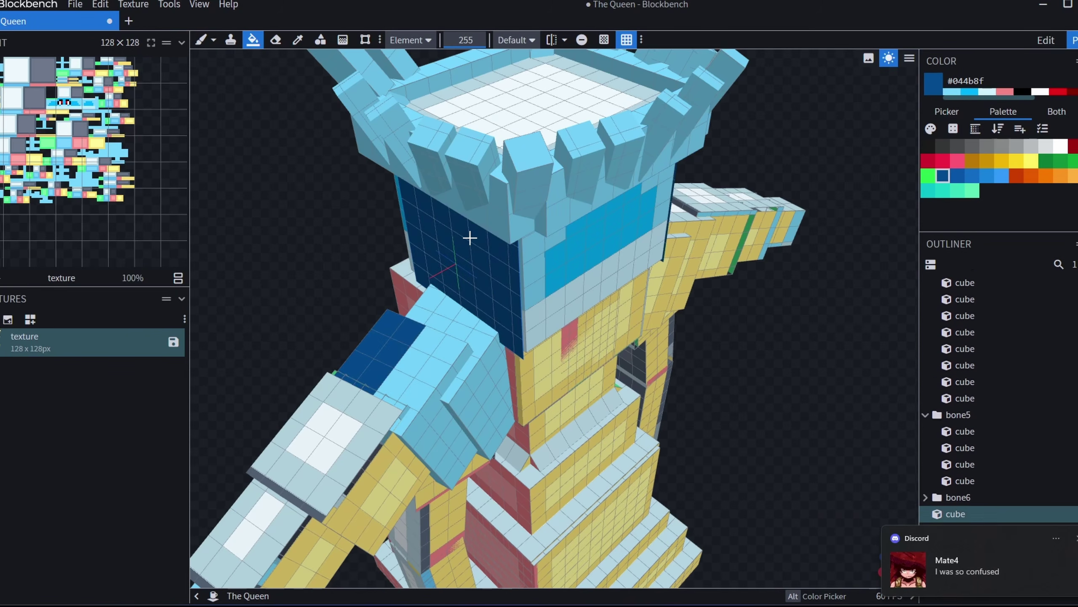
mouse_move(795, 147)
mouse_down()
mouse_move(739, 188)
mouse_move(553, 174)
mouse_move(806, 159)
mouse_up()
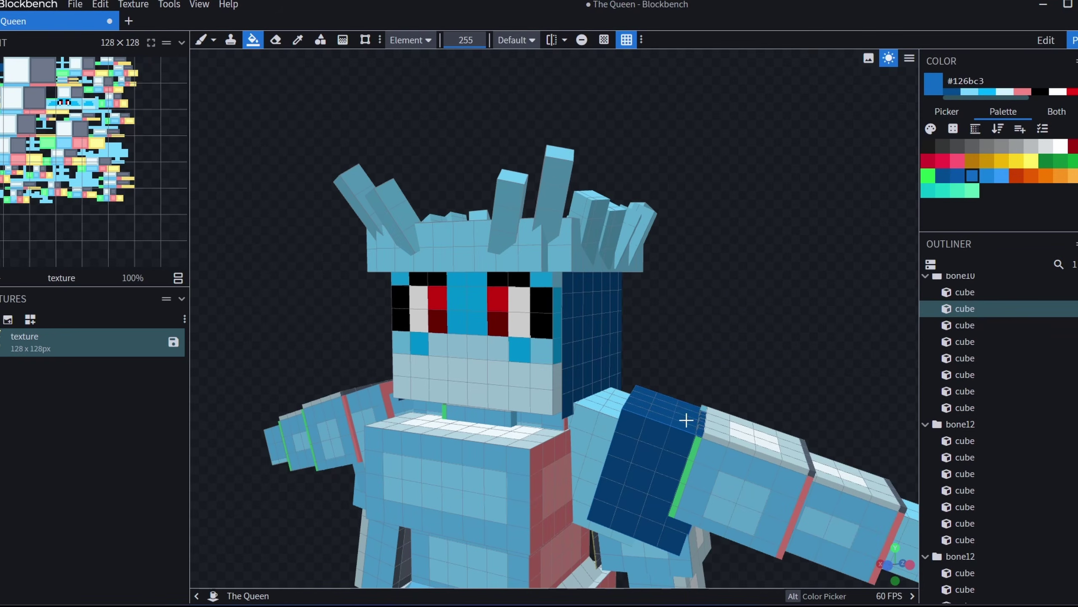
drag(650, 429, 717, 341)
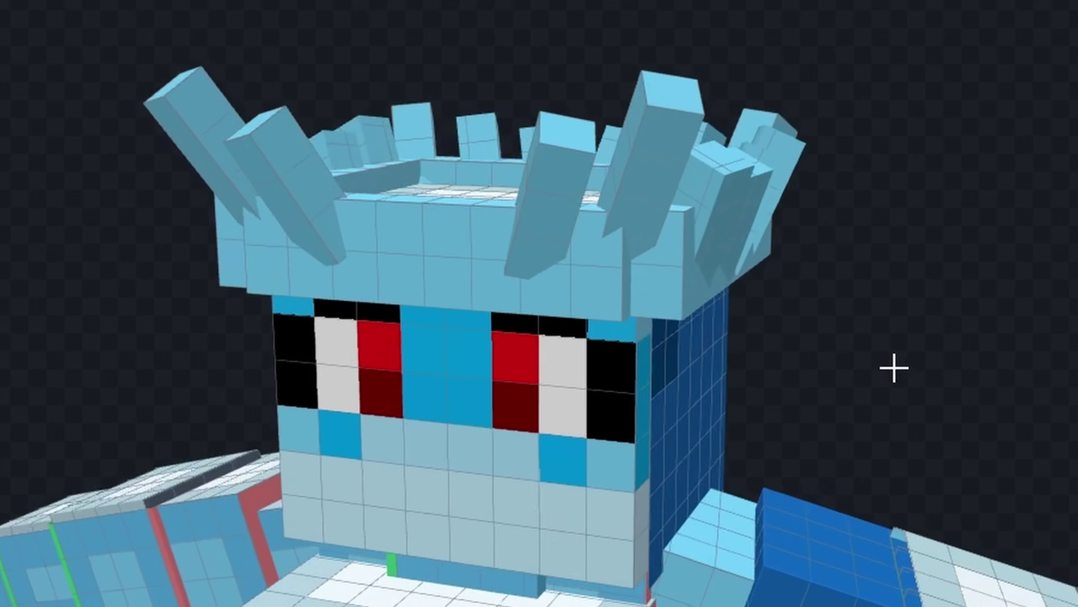
- Recolour the head's side panels and the first upper arm segment with a brighter blue, undoing the darker fill
drag(895, 368, 906, 359)
drag(989, 399, 535, 510)
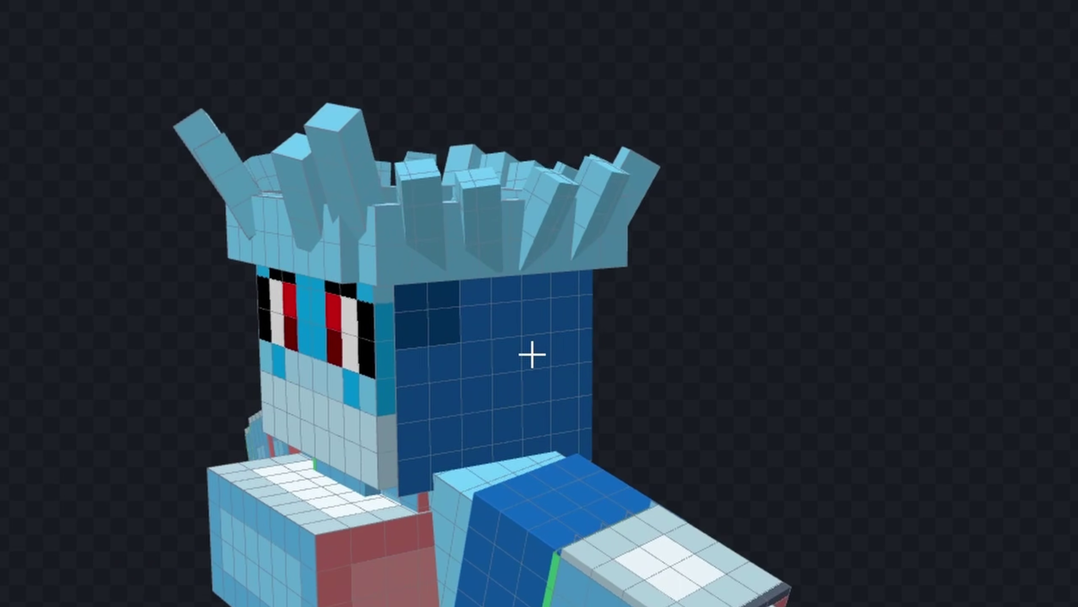
drag(547, 354, 573, 476)
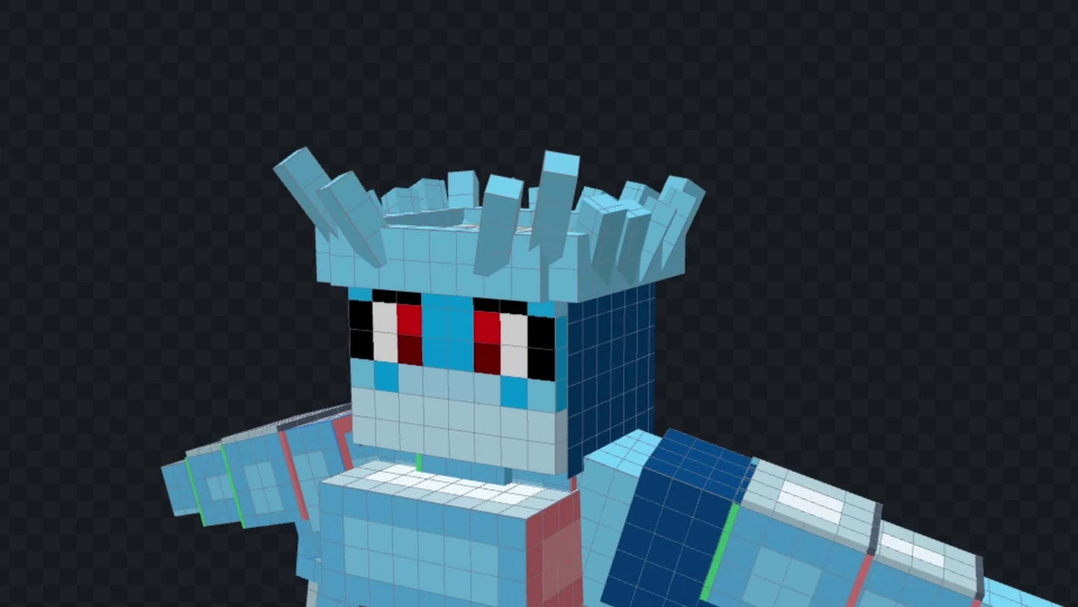
key(ctrl+z)
drag(726, 393, 729, 366)
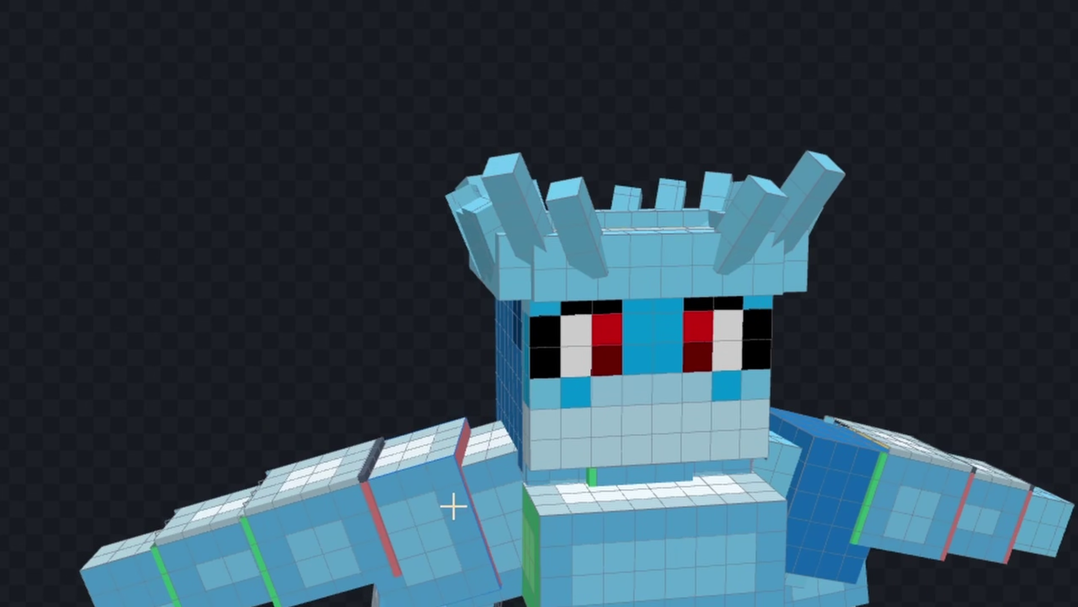
- Fill the remaining segments of the first outstretched arm with the blue #1782db
drag(453, 506, 390, 451)
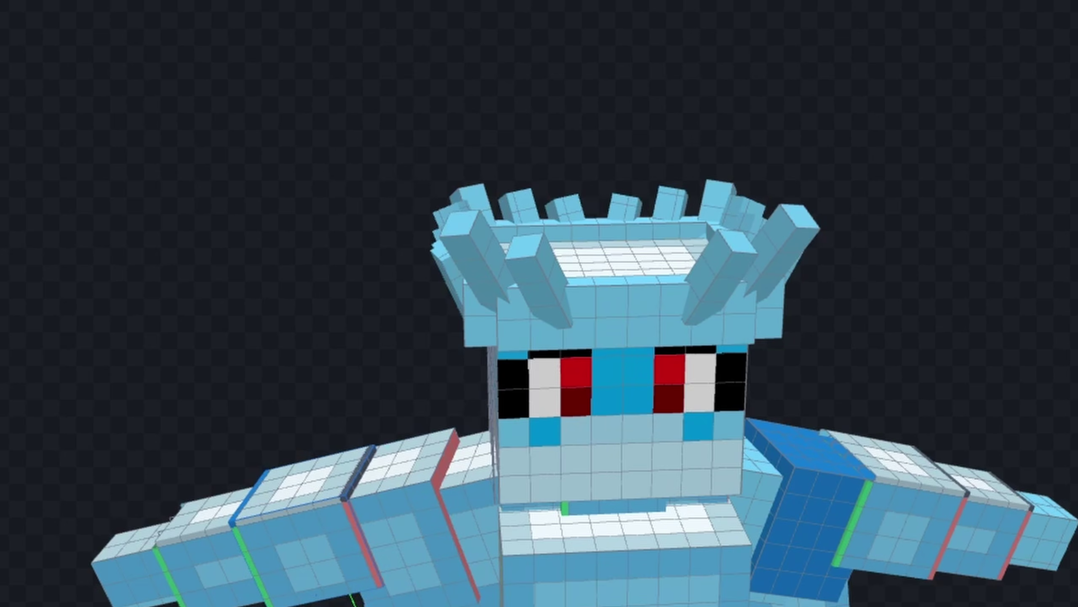
drag(781, 477, 595, 516)
drag(1039, 355, 478, 48)
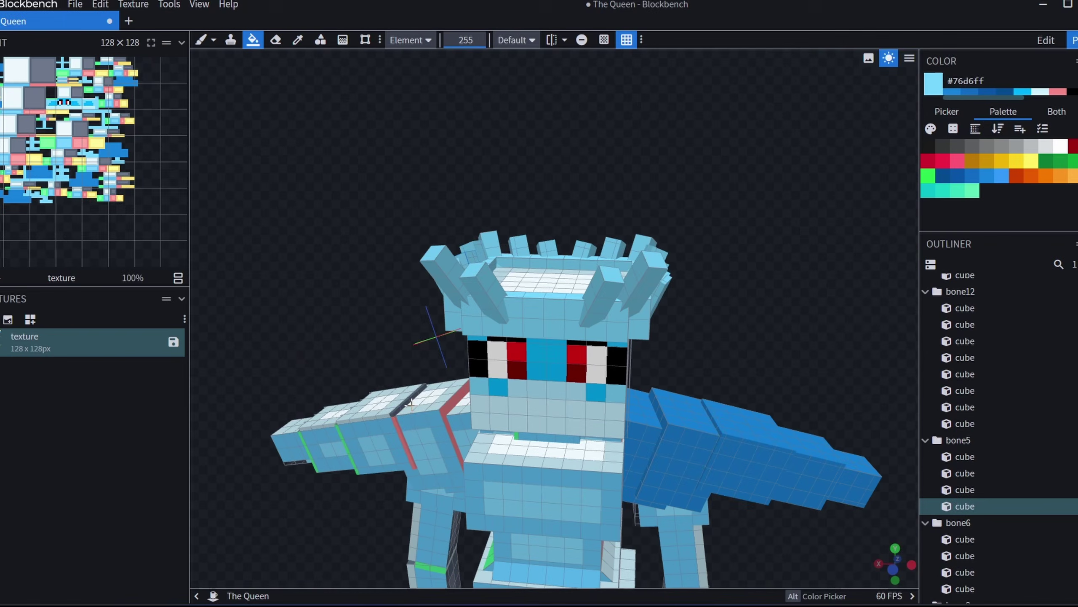
- Sample the blue #1782db from the finished arm and fill all segments of the opposite outstretched arm with it
alt+click(714, 381)
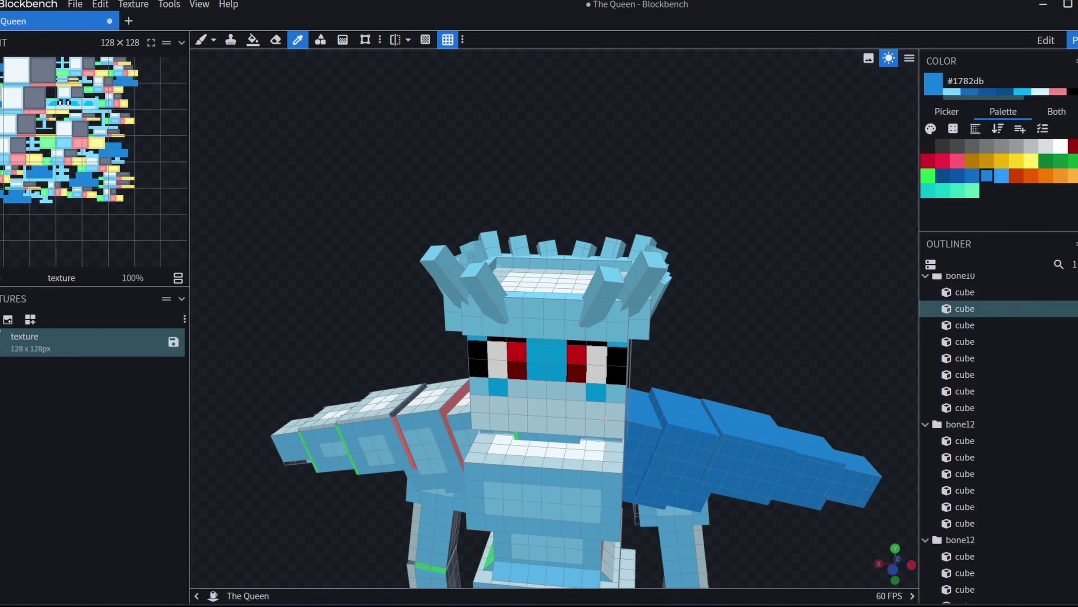
click(715, 381)
scroll(763, 354, down, 1)
drag(763, 354, 686, 373)
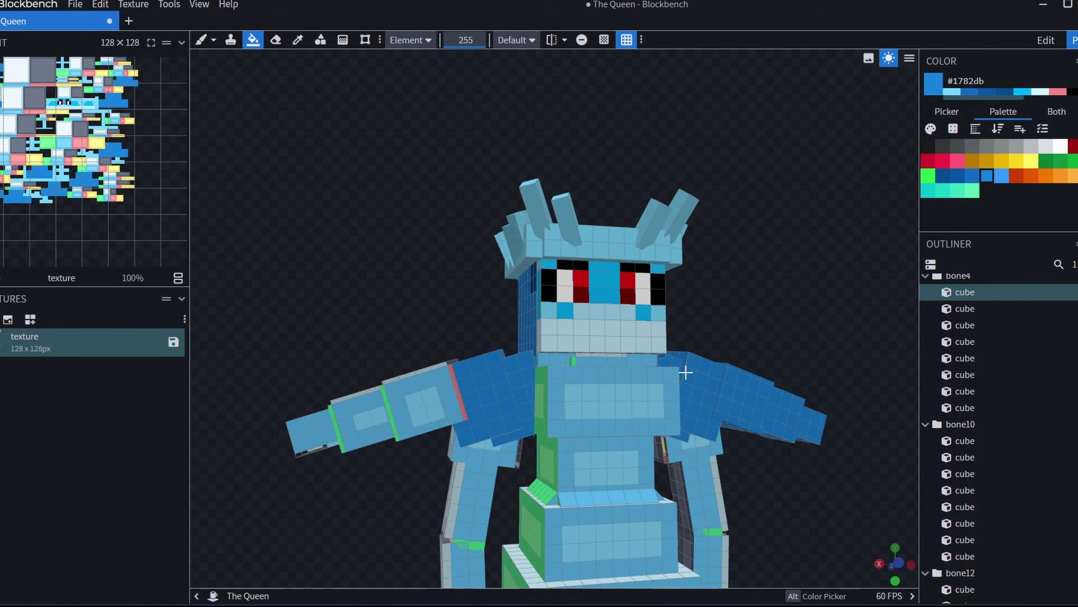
click(425, 396)
click(366, 416)
- Sample the bright blue #00b5ff from the face and fill both segments of each hanging limb with it
scroll(499, 425, down, 3)
alt+click(563, 296)
click(498, 412)
click(498, 460)
click(636, 458)
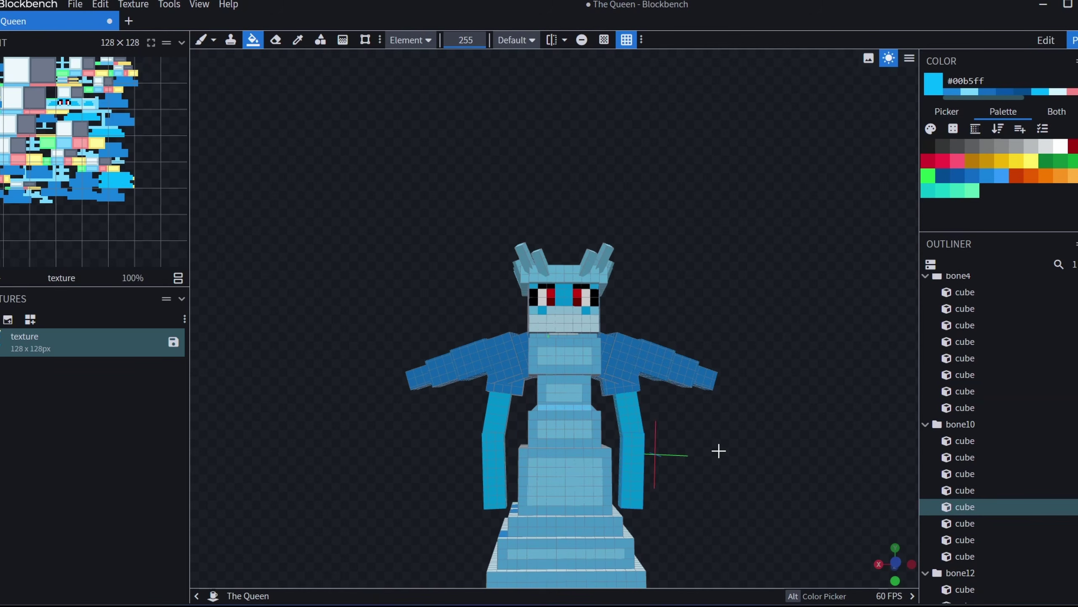
- Fill all the stacked body tiers, from chest to base, with the pale blue #d3f1ff
mouse_move(717, 450)
mouse_down()
mouse_move(715, 439)
mouse_move(780, 446)
mouse_move(703, 460)
mouse_move(602, 457)
mouse_move(646, 457)
mouse_move(676, 474)
mouse_move(713, 465)
mouse_up()
click(911, 564)
key(c)
click(1060, 146)
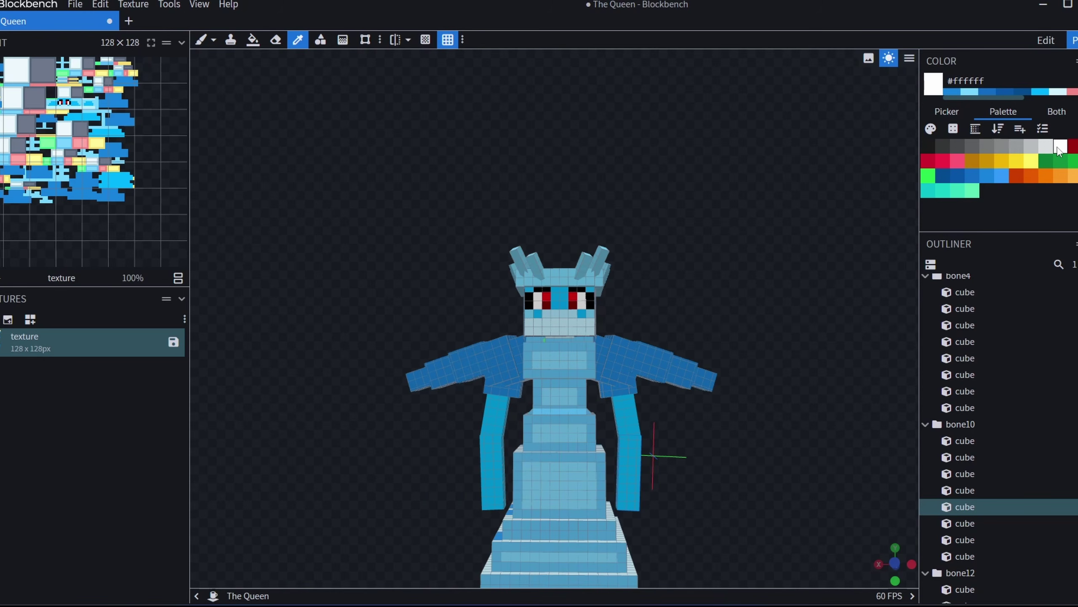
click(1001, 176)
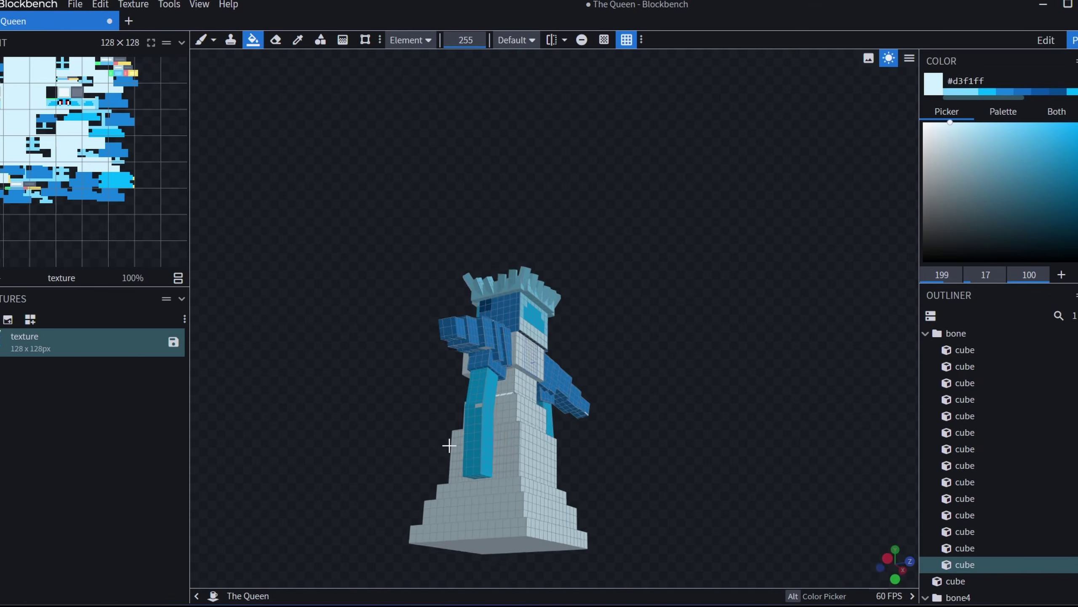
drag(448, 446, 386, 367)
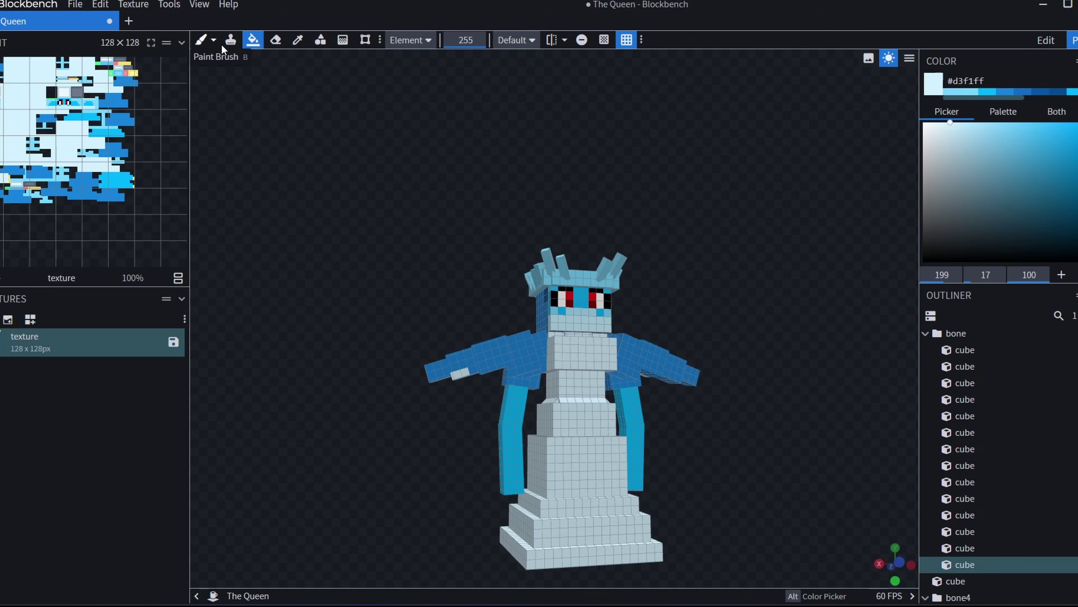
- Fill the missed pieces of the arms with #1782db and of the hanging limbs with #00b5ff, sampling both colours from the model
click(298, 40)
click(514, 410)
drag(772, 398, 805, 397)
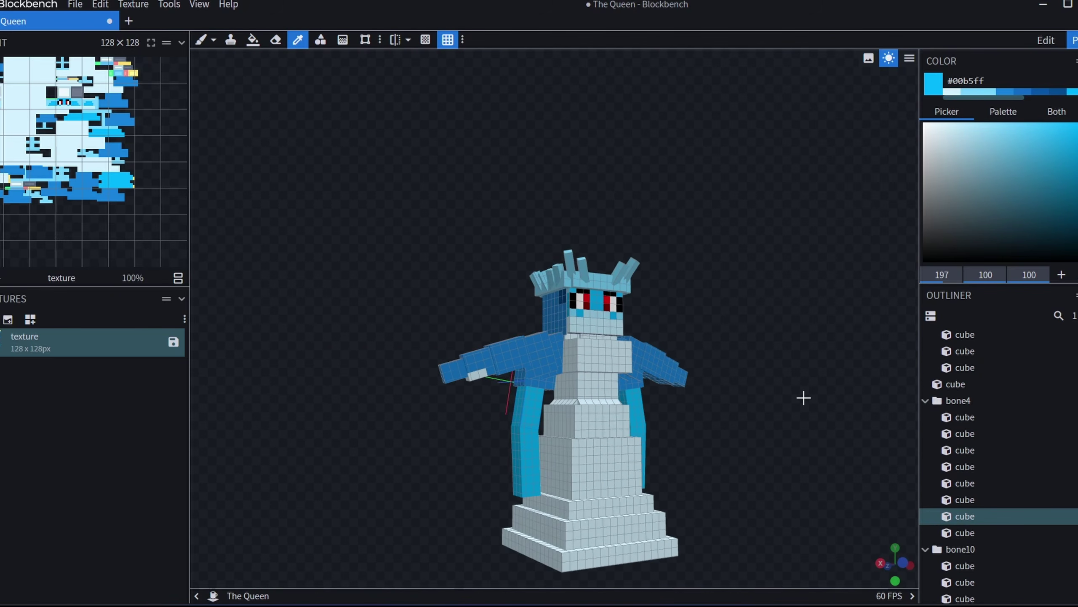
scroll(752, 466, up, 3)
drag(754, 478, 744, 419)
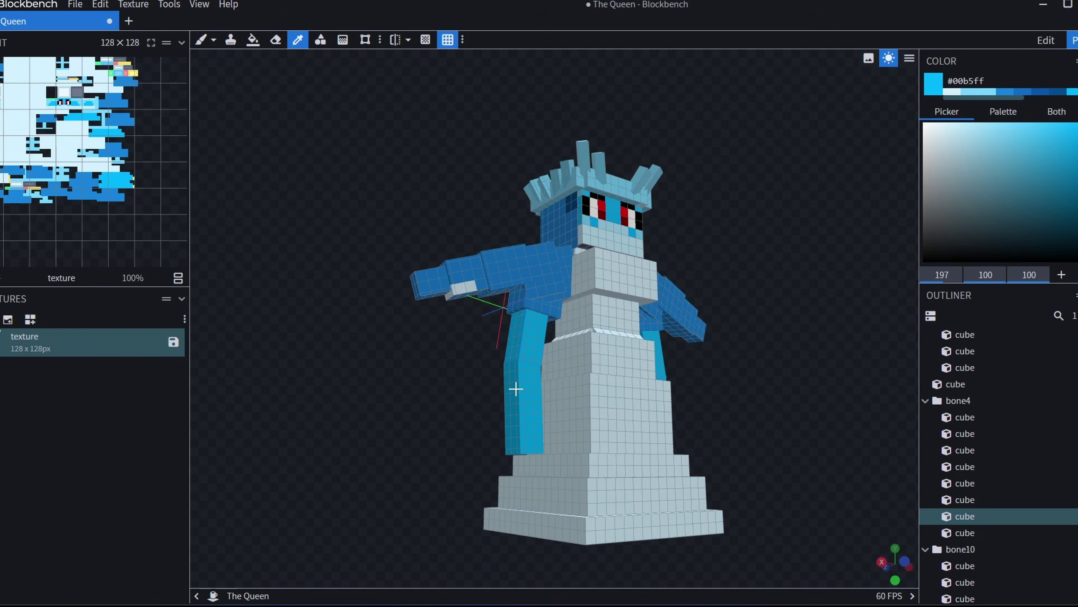
drag(731, 254, 714, 294)
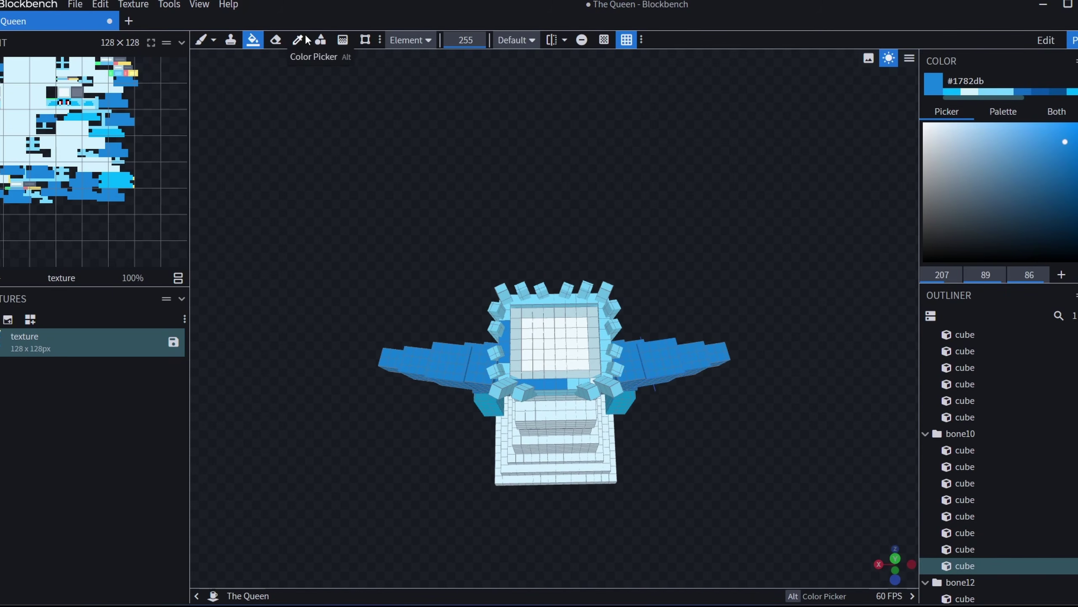
click(298, 40)
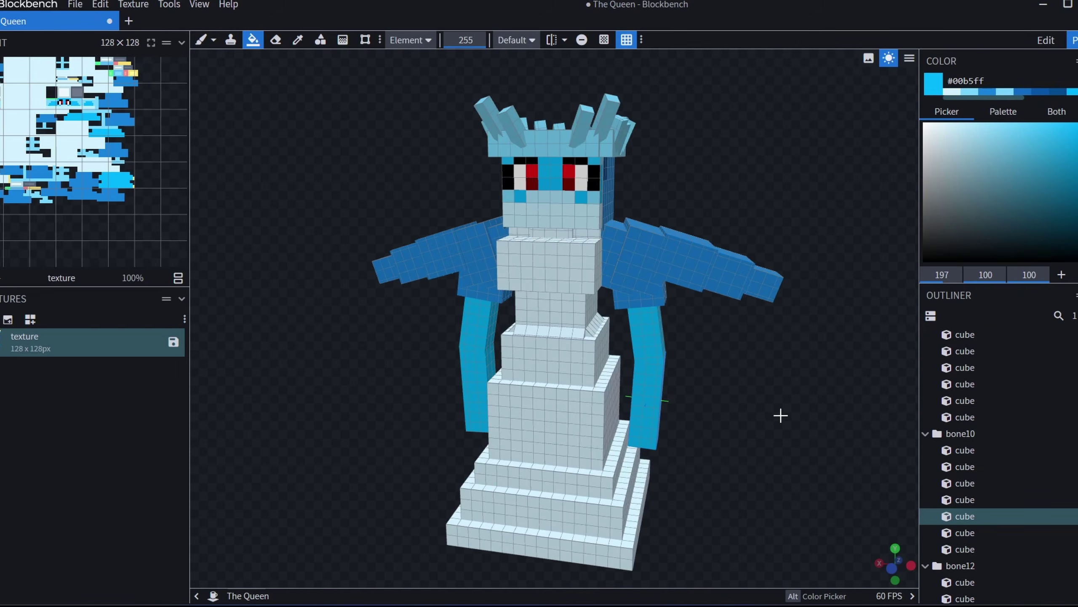
drag(780, 414, 700, 423)
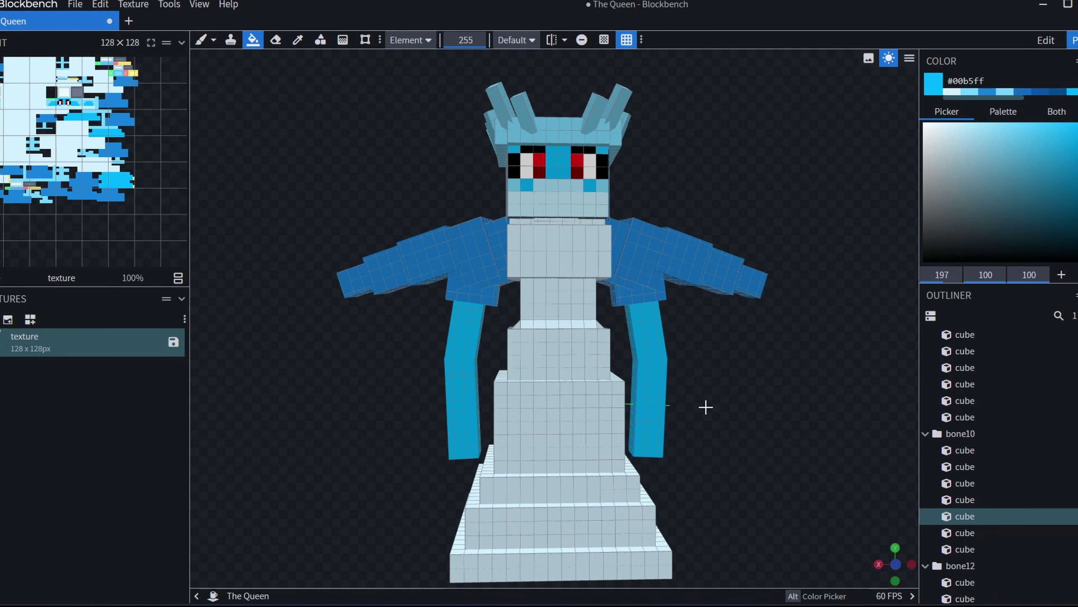
- Set the paint colour to the near-white blue #f0fbff
scroll(706, 406, up, 3)
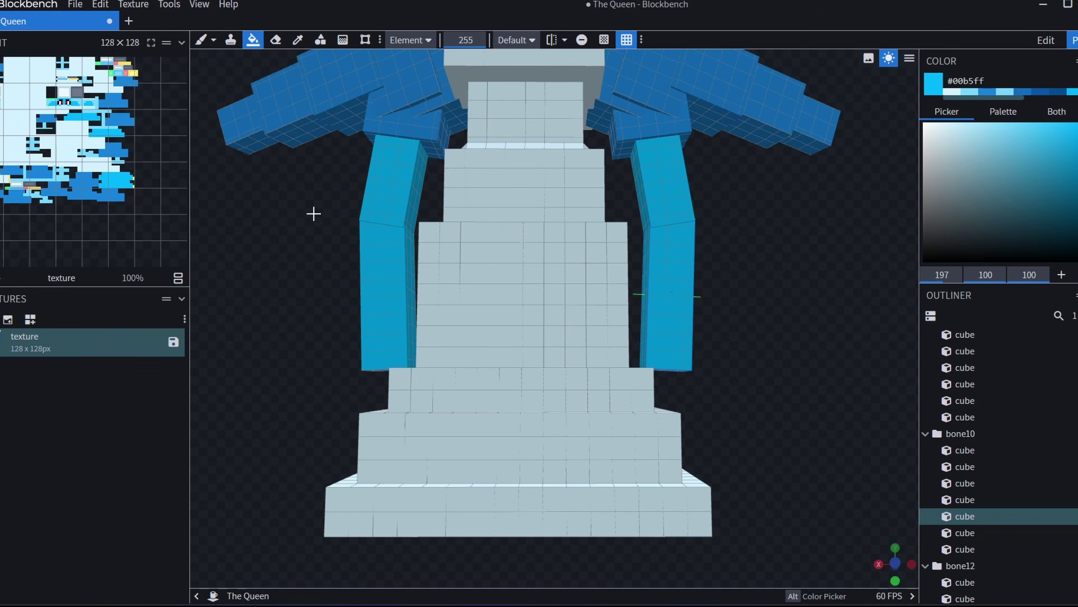
click(936, 126)
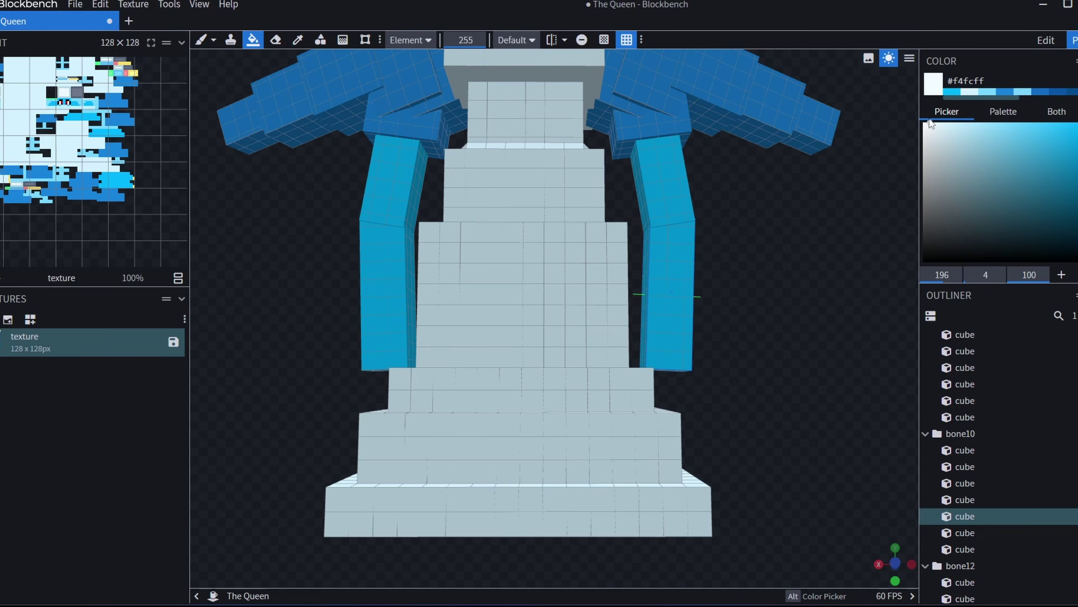
click(933, 123)
click(490, 187)
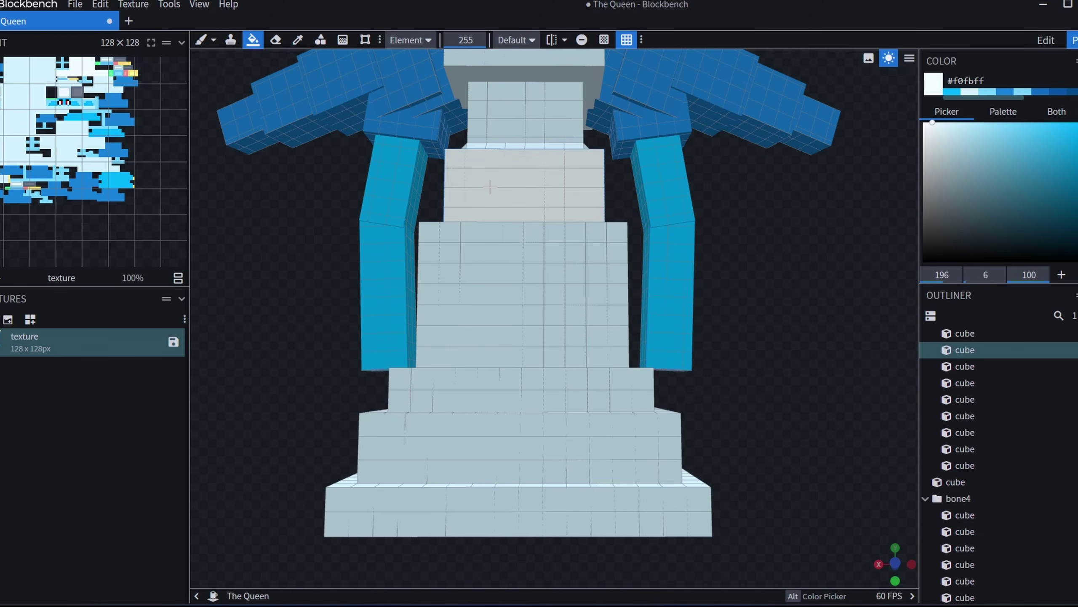
click(101, 5)
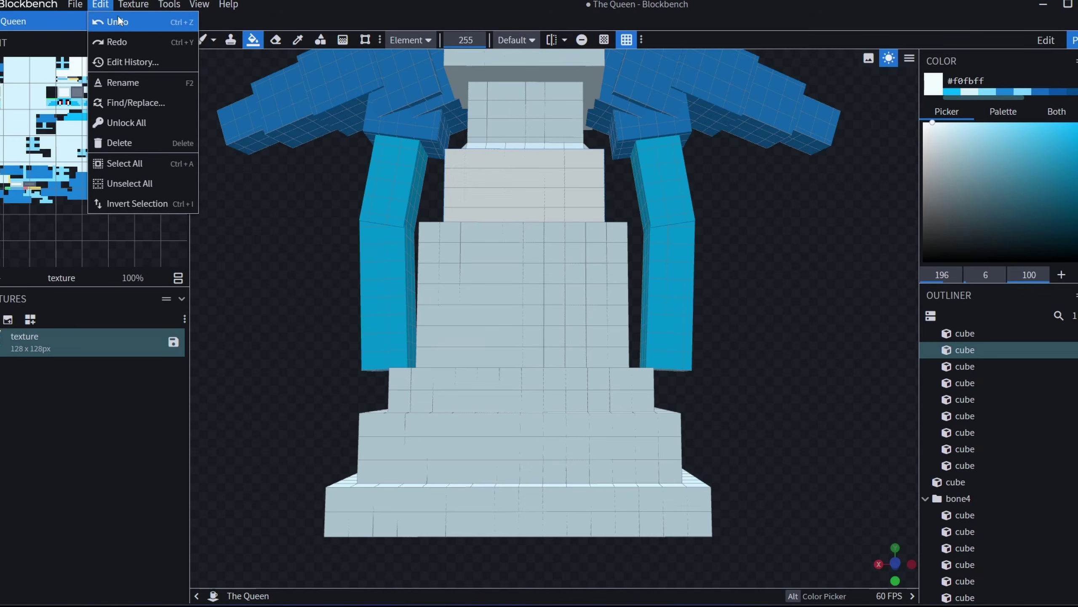
click(114, 21)
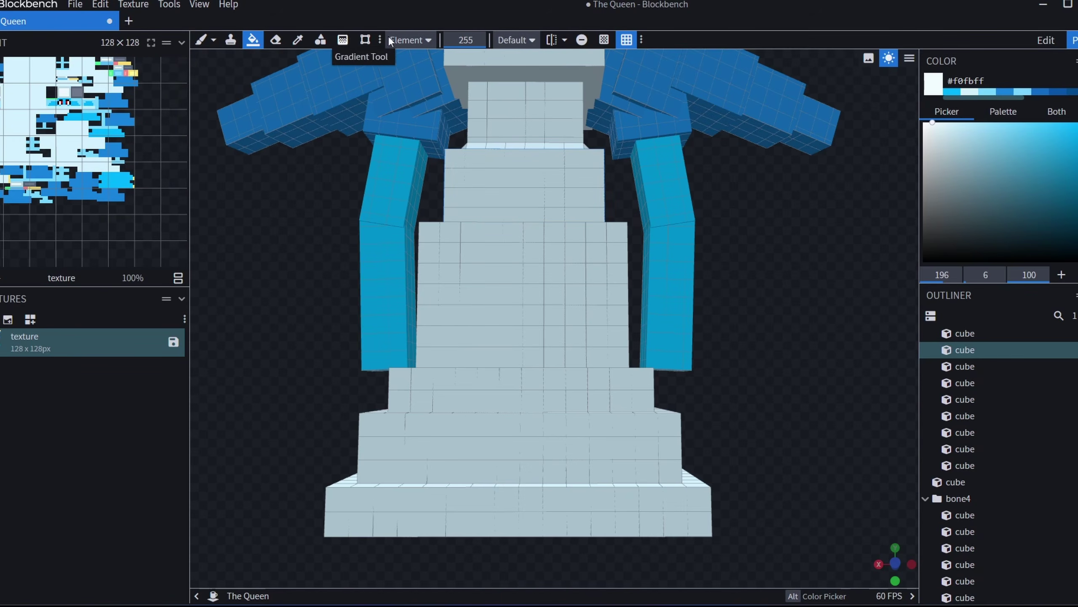
- Paint a soft #f0fbff highlight down the front of the lower body tiers with the Smooth Brush at size 5 and softness 70
click(423, 44)
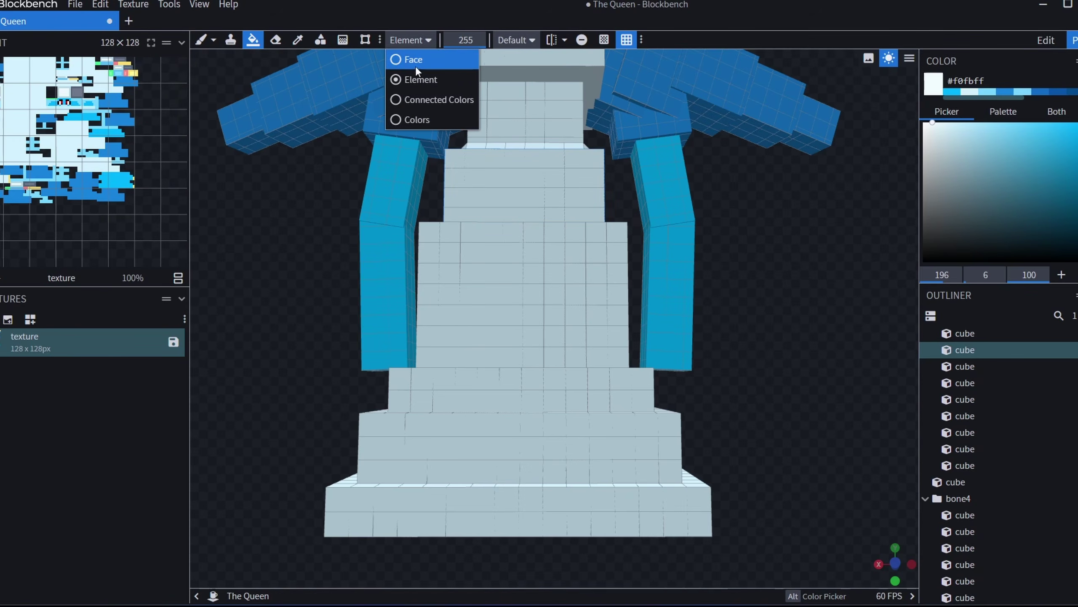
click(208, 44)
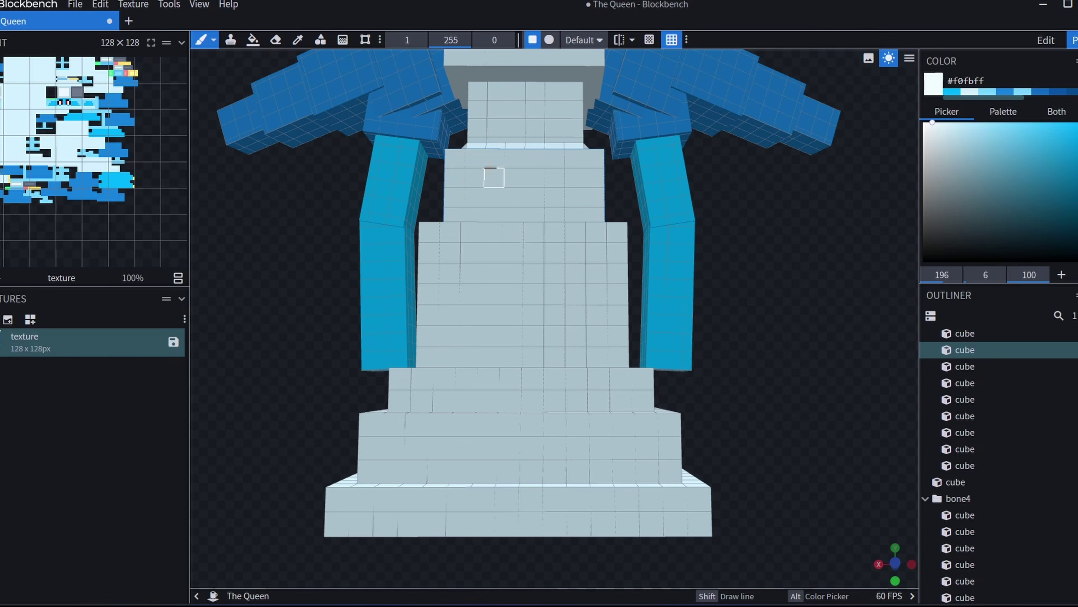
click(213, 40)
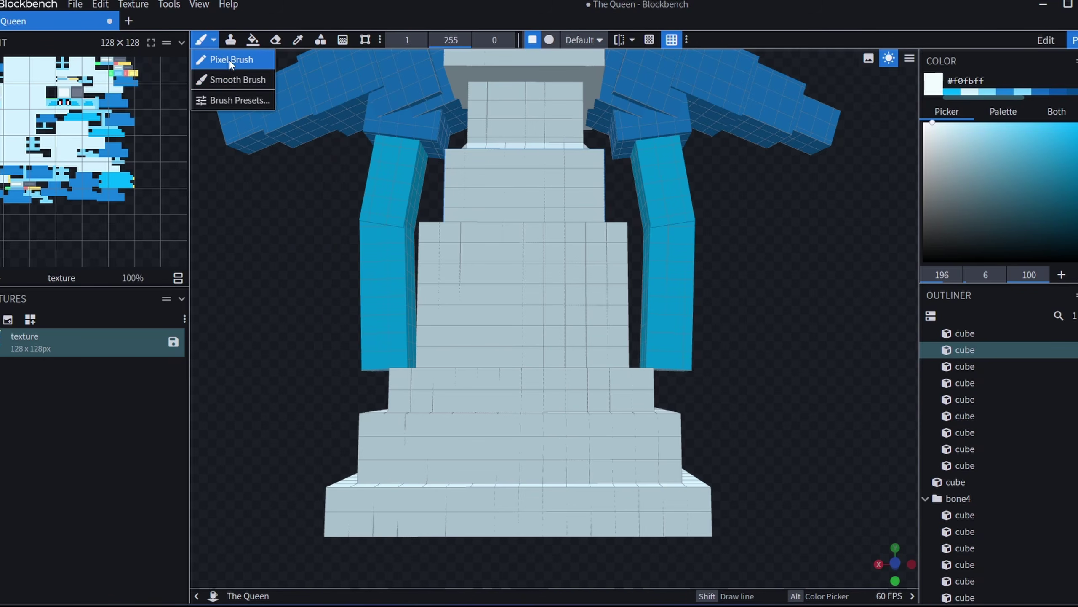
click(233, 74)
mouse_move(518, 192)
mouse_down()
mouse_move(510, 366)
mouse_move(484, 467)
mouse_move(467, 426)
mouse_move(434, 454)
mouse_move(465, 426)
mouse_move(546, 450)
mouse_move(529, 437)
mouse_up()
mouse_move(535, 499)
mouse_down()
mouse_move(571, 531)
mouse_move(584, 479)
mouse_move(594, 519)
mouse_move(556, 422)
mouse_move(562, 384)
mouse_move(523, 249)
mouse_move(554, 264)
mouse_move(527, 261)
mouse_move(482, 387)
mouse_move(465, 390)
mouse_move(526, 169)
mouse_up()
- Extend the soft #f0fbff highlight up the front over the narrow waist tier and the chest
scroll(527, 169, down, 5)
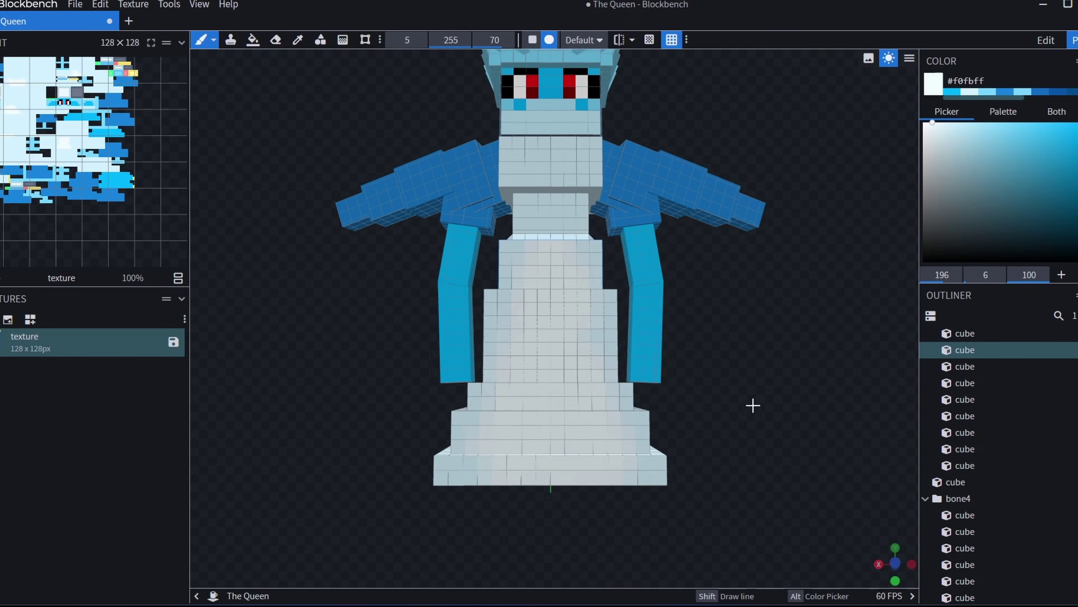
scroll(564, 347, up, 2)
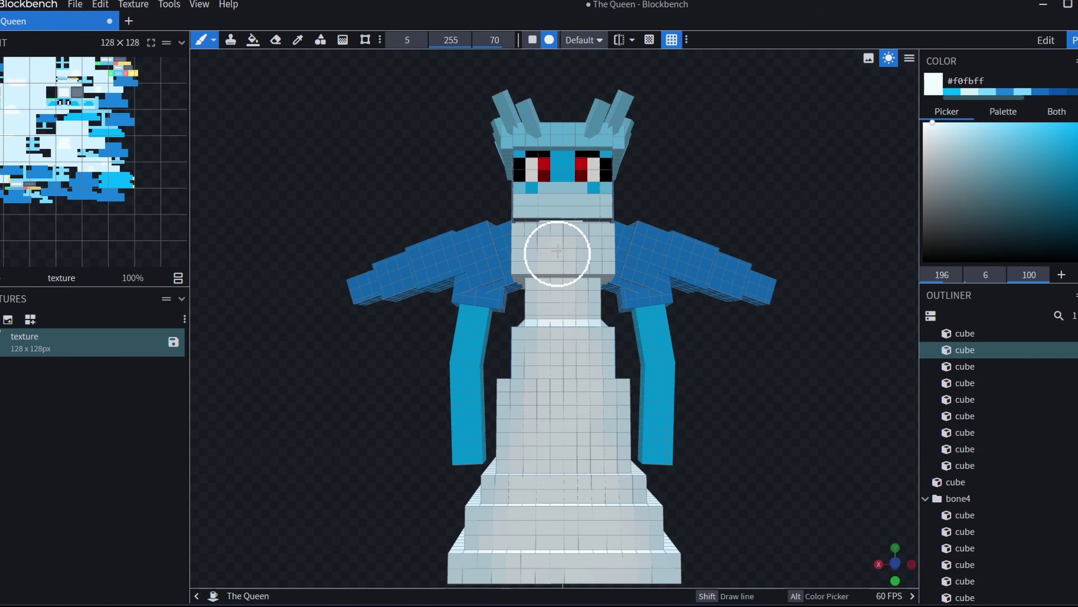
drag(816, 424, 806, 450)
drag(565, 285, 577, 288)
- Turn on mirror painting and hide the pixel grid, continuing the soft highlights on the body tiers
drag(826, 421, 580, 513)
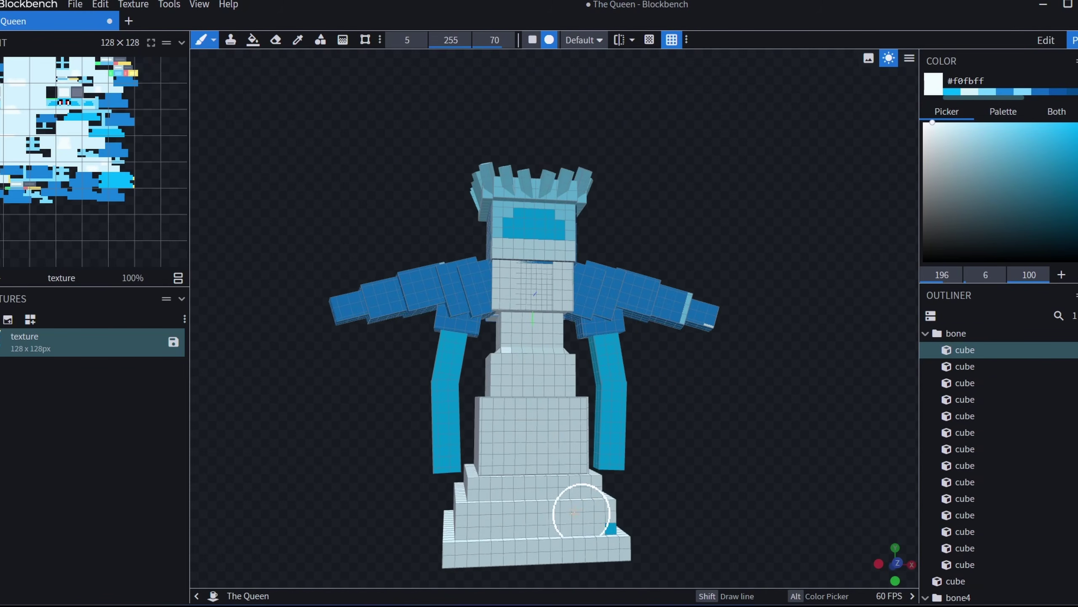
scroll(714, 515, down, 2)
drag(714, 514, 534, 491)
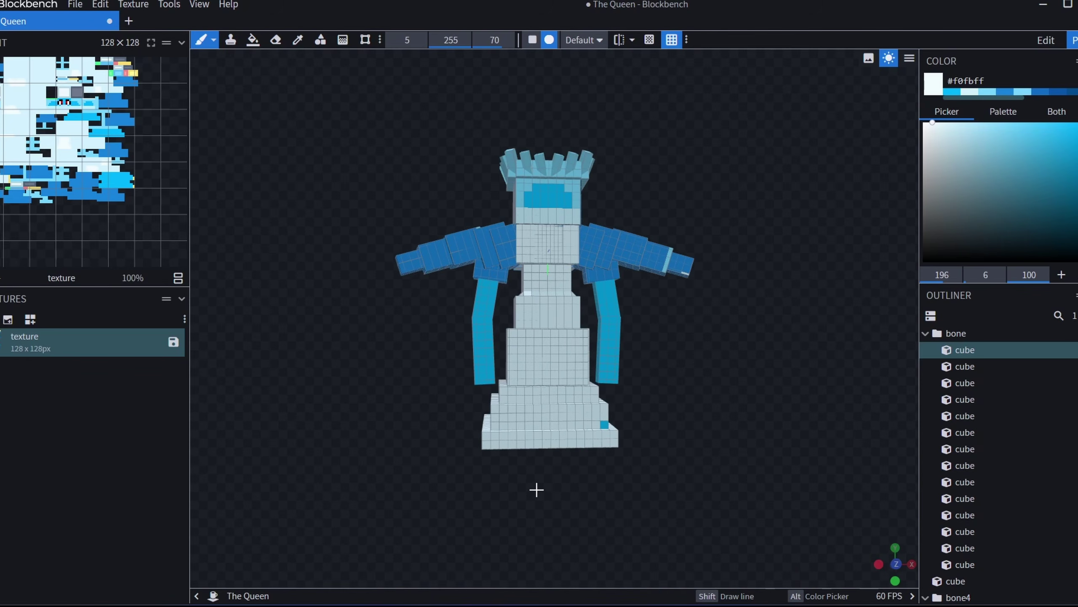
scroll(552, 455, up, 3)
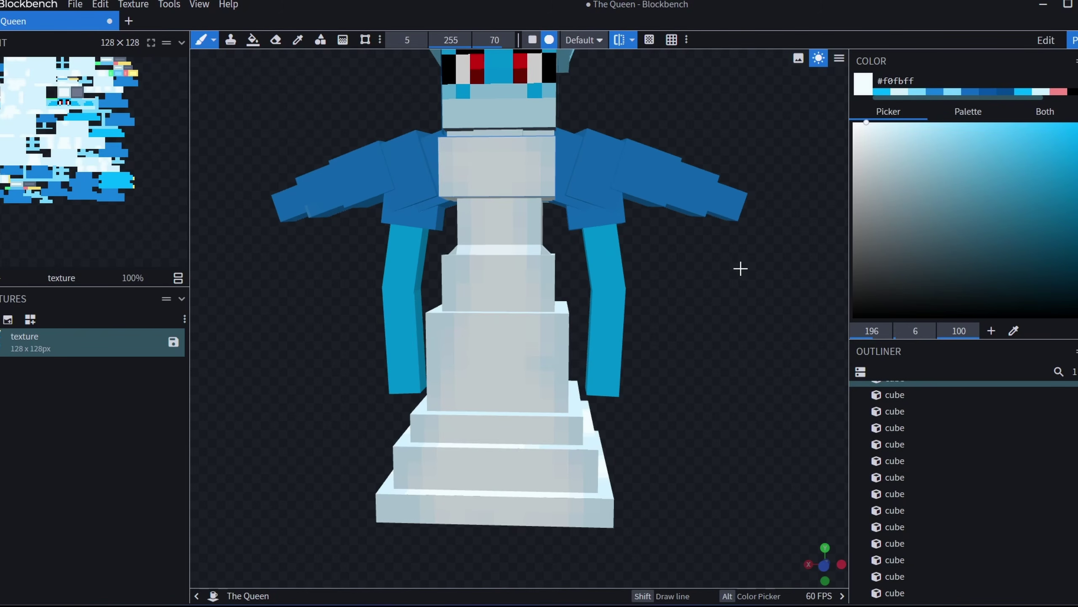
- Brush mirrored #f0fbff highlights over the sides and ledges of the body tiers, and set the paint colour to grey #656565
mouse_move(739, 268)
mouse_down()
mouse_move(766, 380)
mouse_move(744, 331)
mouse_up()
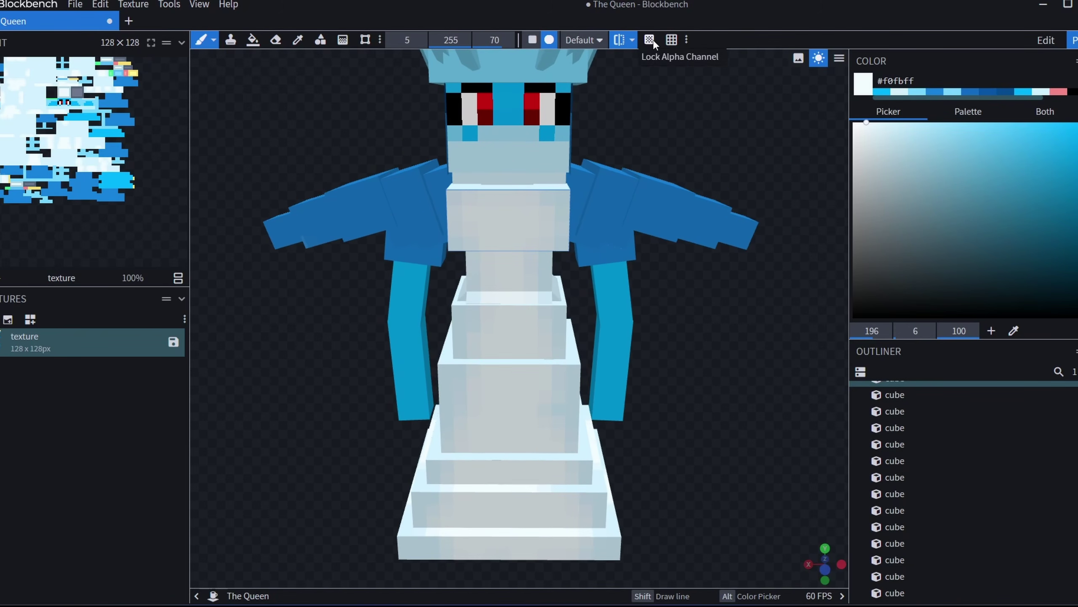
mouse_move(745, 395)
mouse_down()
mouse_move(731, 341)
mouse_move(571, 451)
mouse_move(330, 385)
mouse_move(372, 393)
mouse_up()
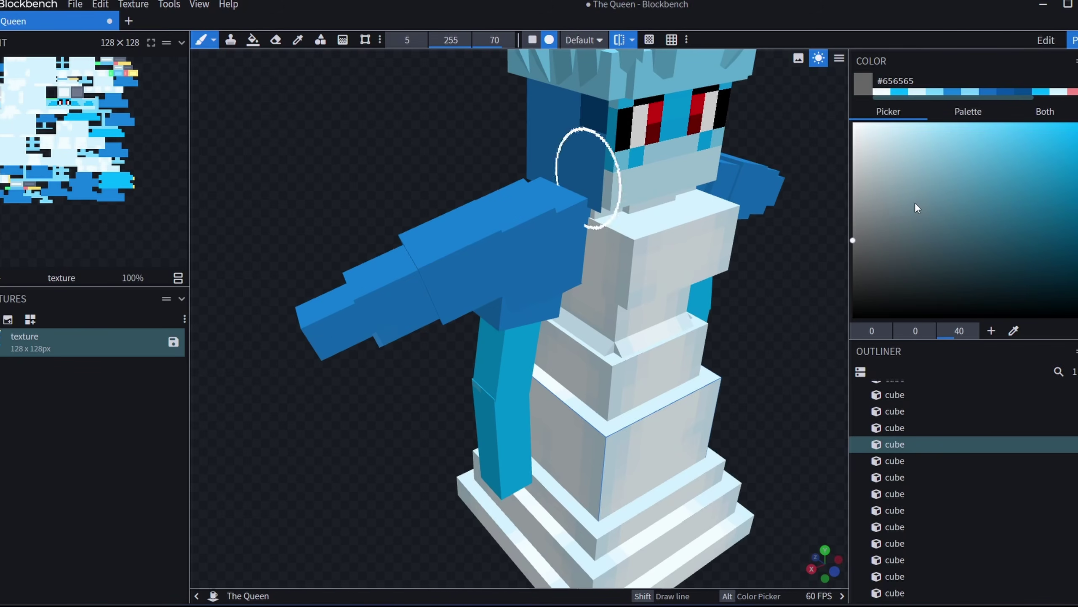
drag(773, 327, 309, 419)
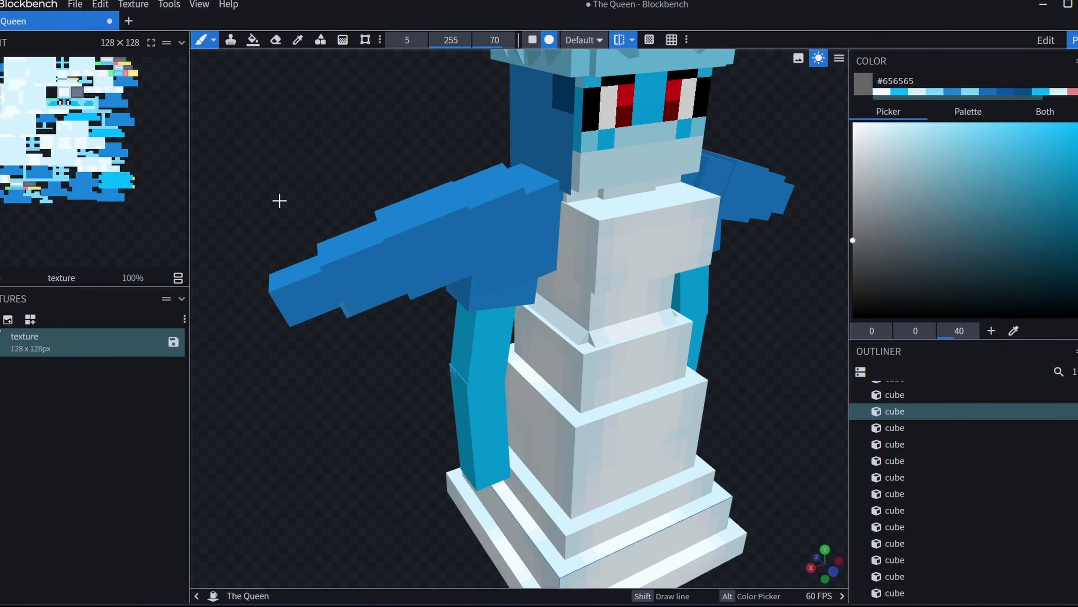
- Brush soft dark blue shading in #002f5b and #00264a over the sides of the wide shoulder sleeves
click(1024, 92)
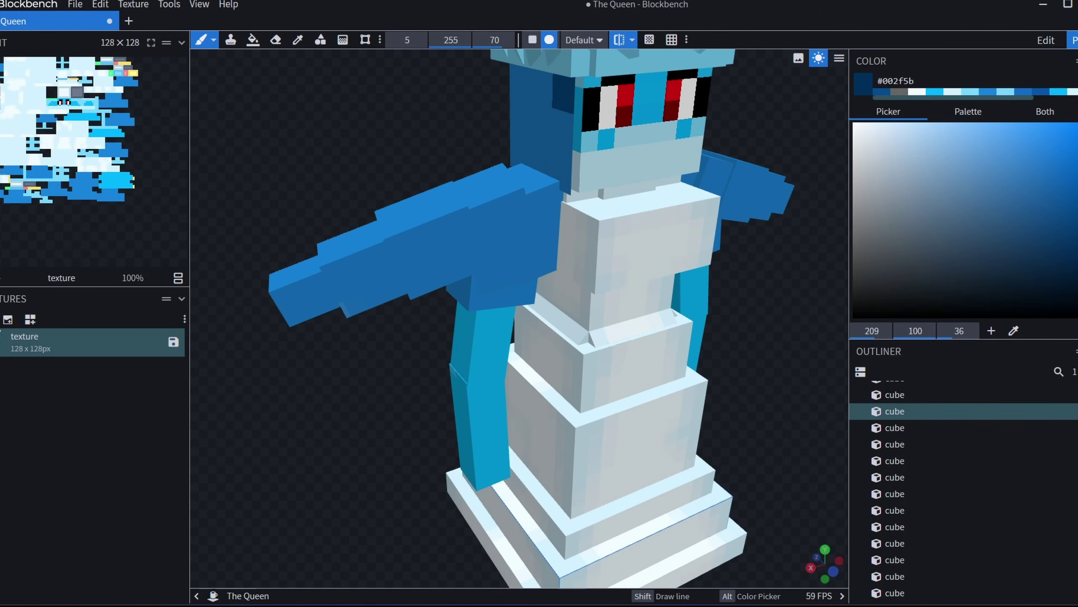
drag(291, 286, 349, 272)
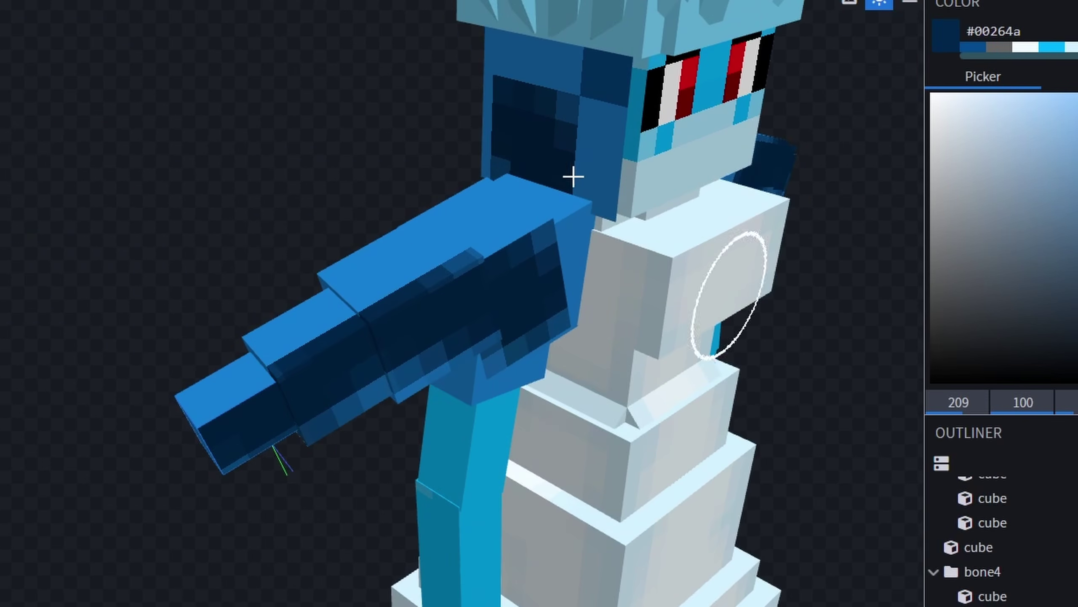
mouse_move(464, 241)
mouse_down()
mouse_move(327, 301)
mouse_move(241, 381)
mouse_up()
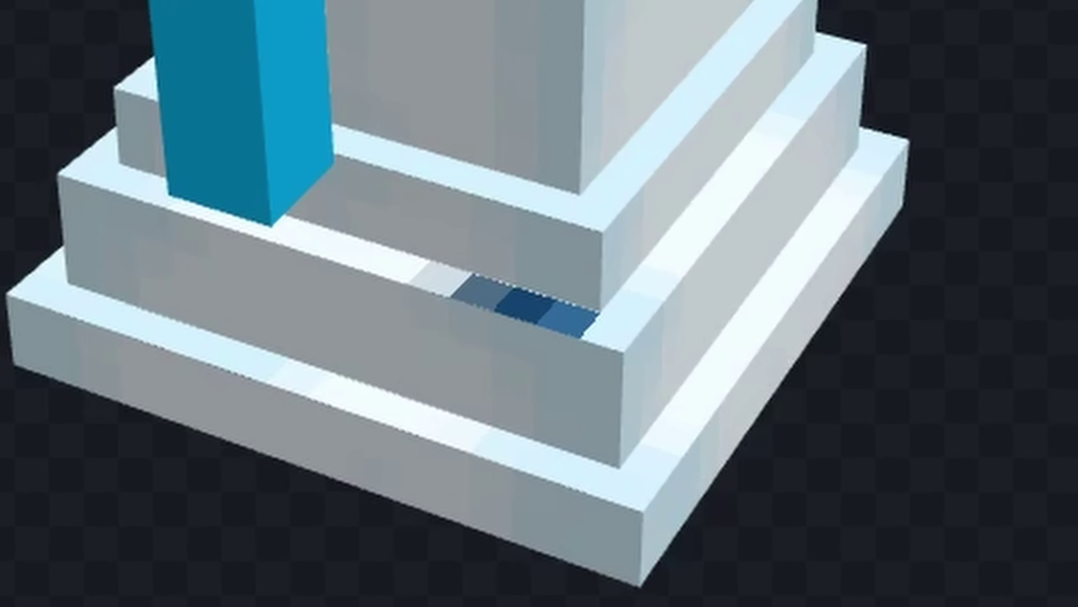
- Widen the UV editor and fit the 128×128 texture in it, then return to editing the model's elements
scroll(414, 442, up, 5)
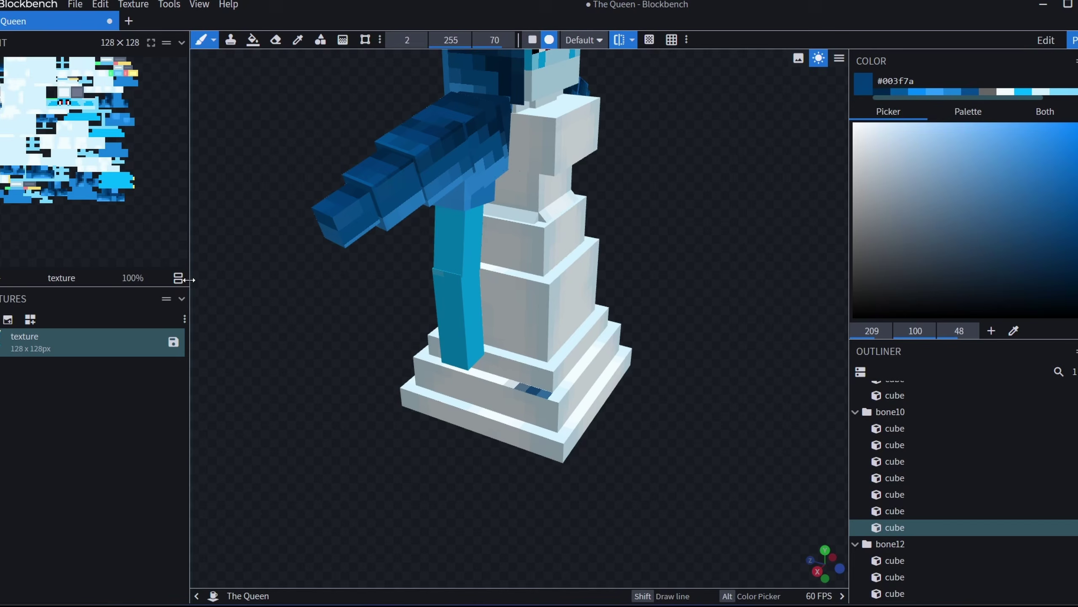
drag(178, 274, 624, 395)
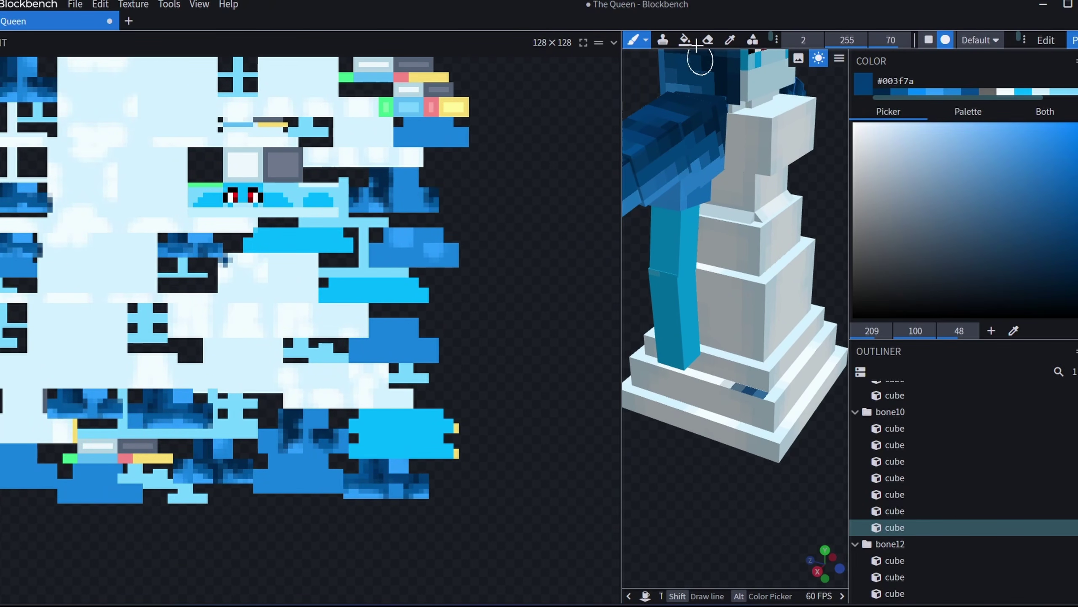
click(101, 5)
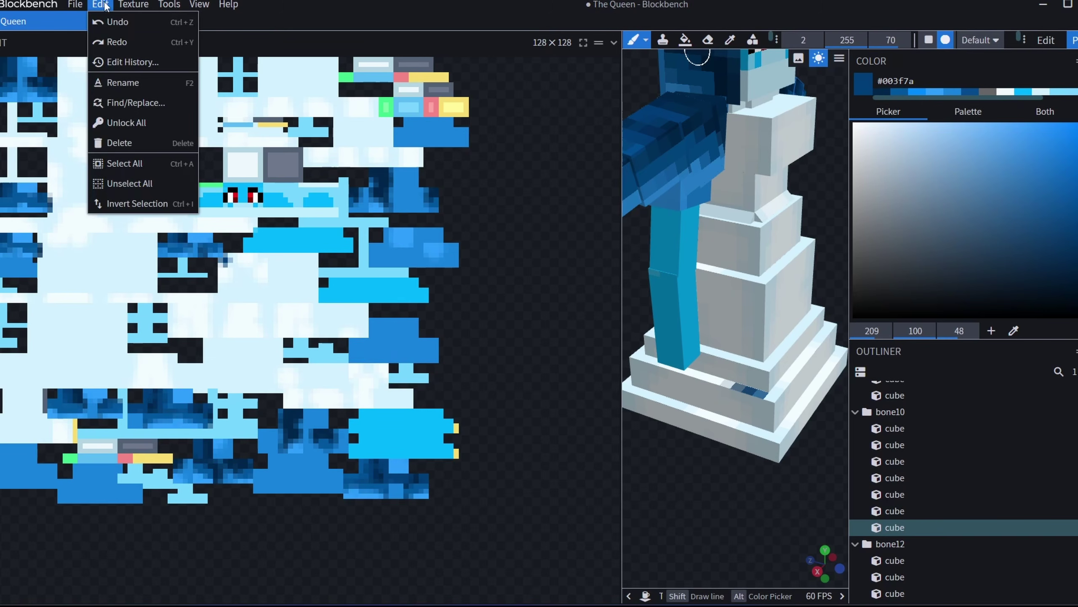
click(210, 266)
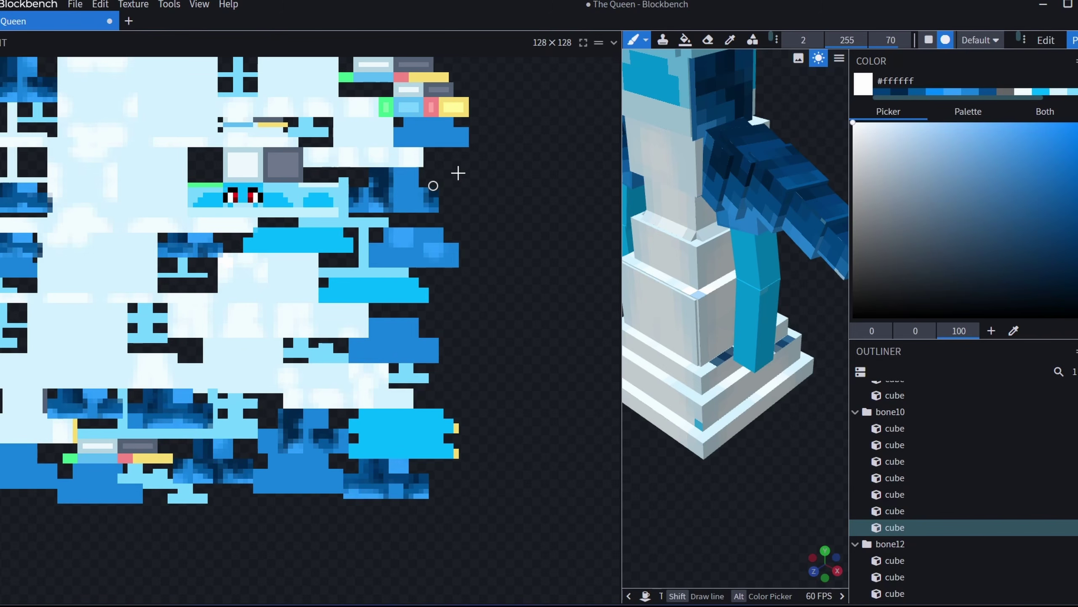
click(583, 42)
click(583, 42)
click(907, 432)
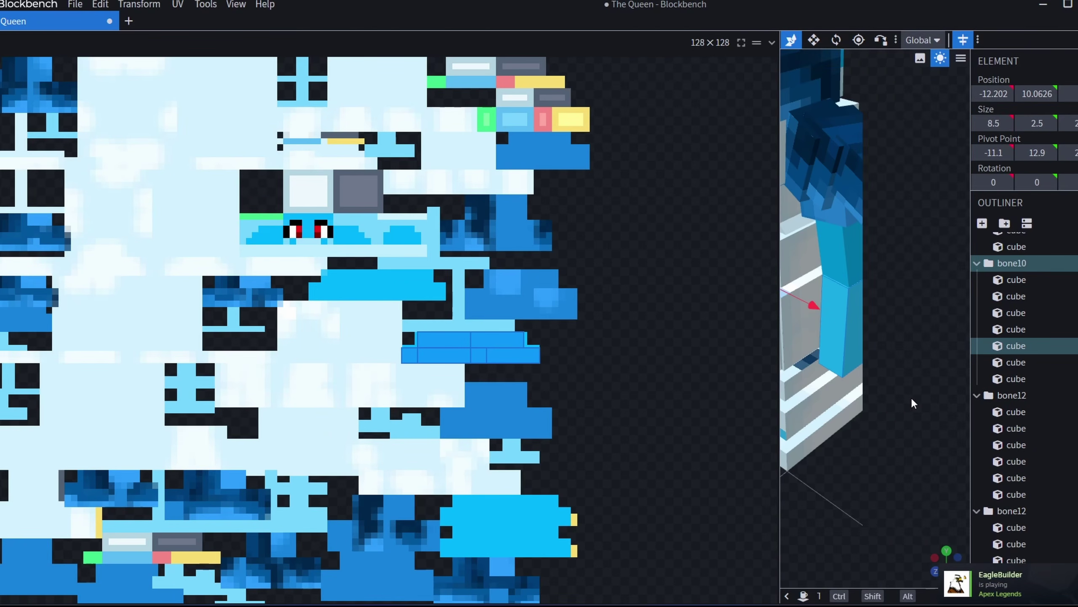
- Reposition the UV islands of the arm cubes and move the small crown spike islands onto empty space below the texture
click(840, 256)
drag(494, 520, 494, 508)
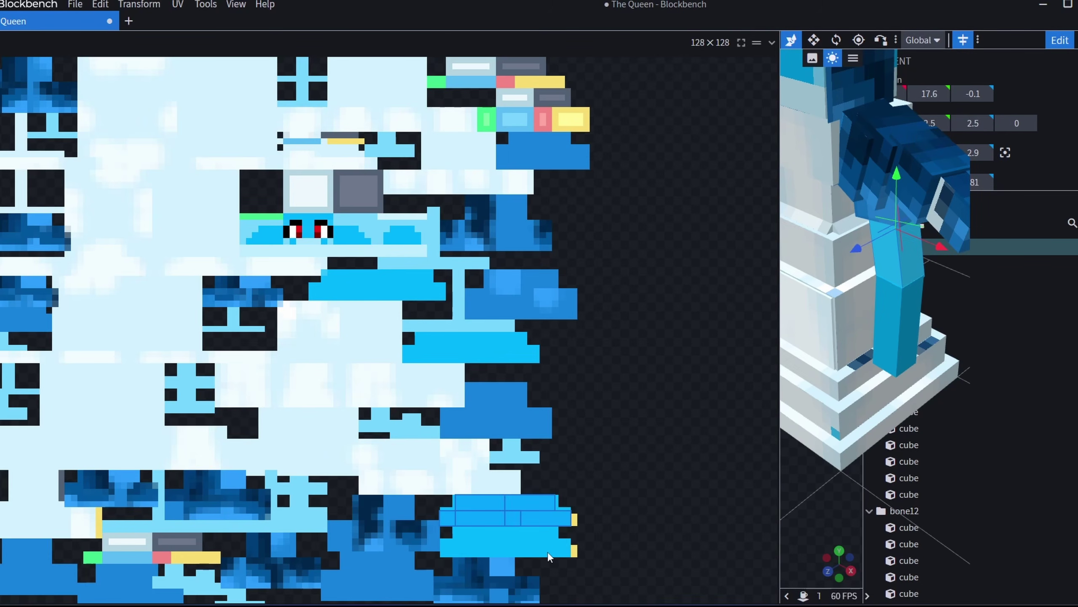
click(486, 538)
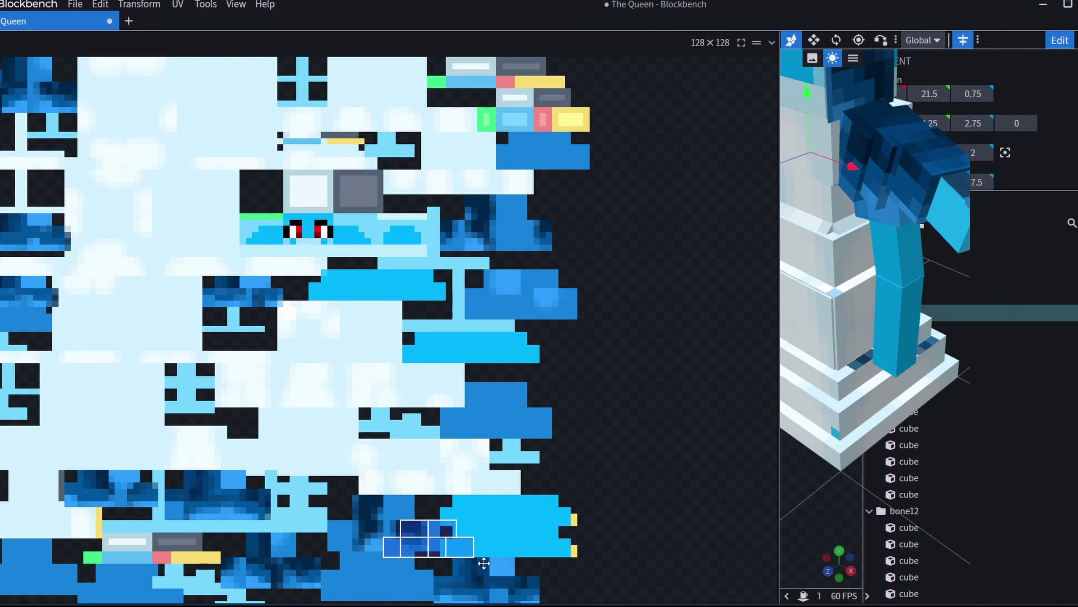
drag(472, 537, 216, 544)
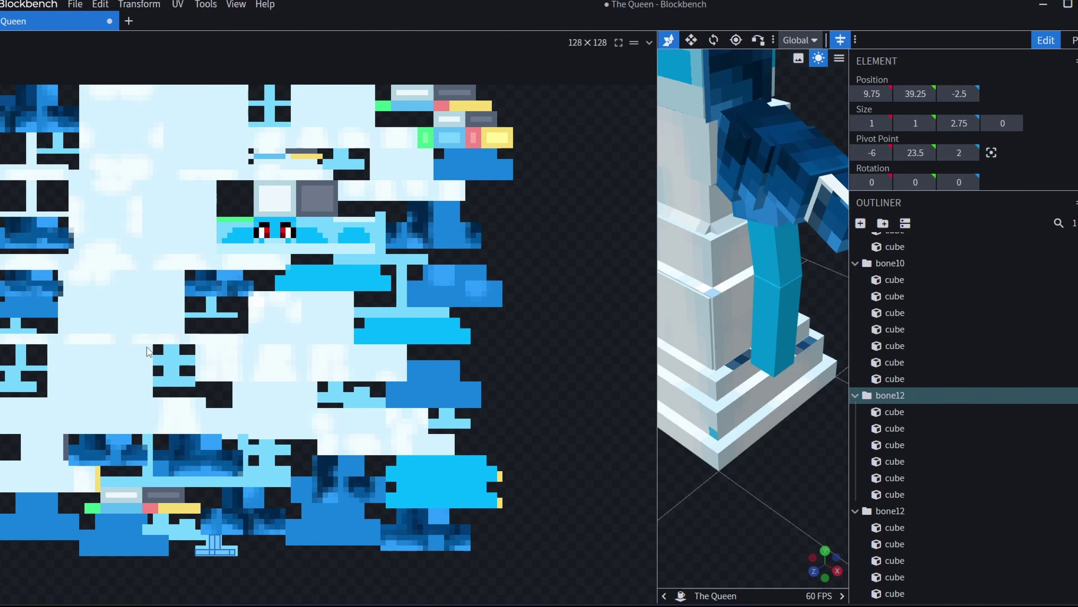
drag(57, 151, 217, 551)
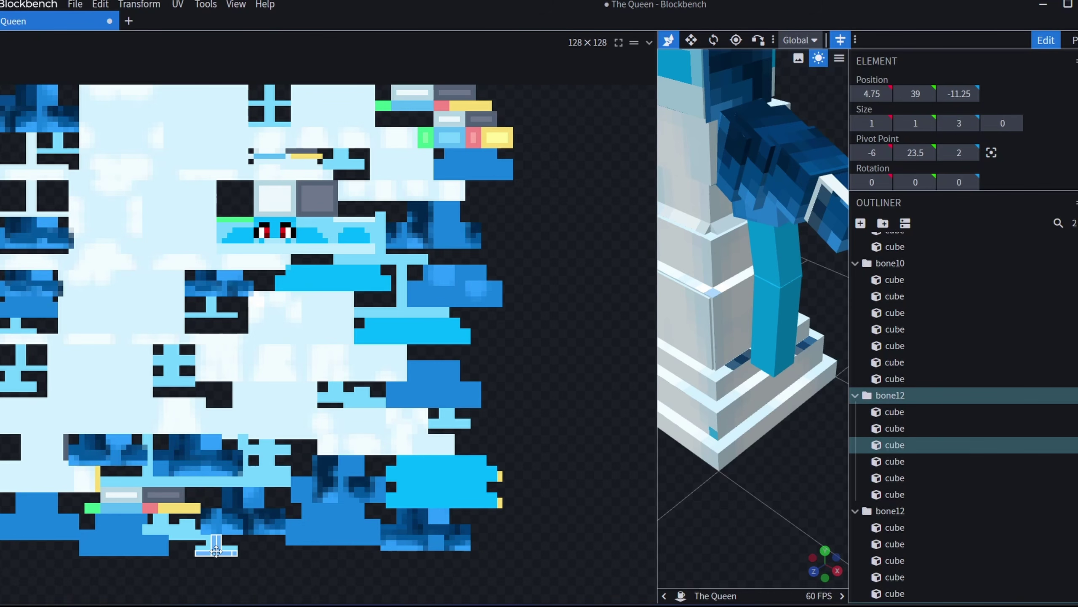
- Select the two cubes in bone2 and place their UV islands on empty space beside the texture
click(902, 397)
click(896, 398)
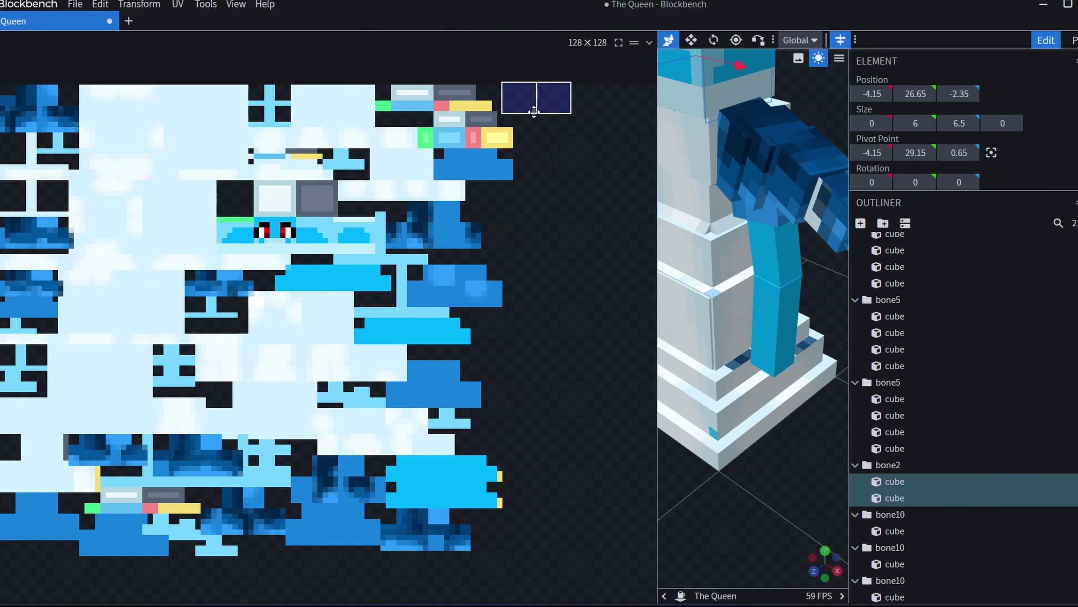
click(29, 243)
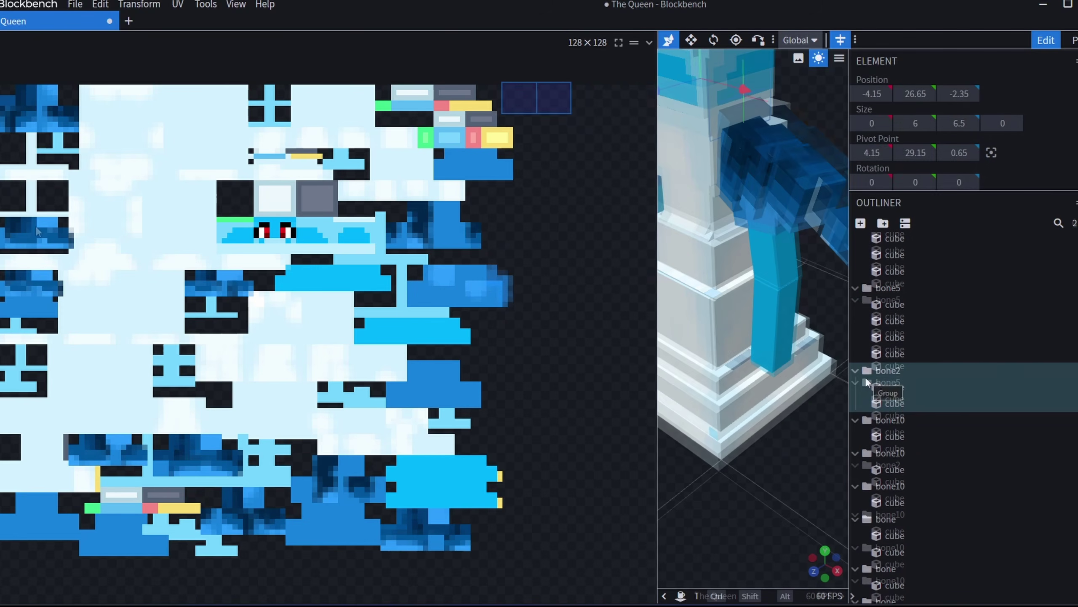
- Compare the UV islands of the two bone10 arm groups and undo the last two changes
click(891, 310)
click(896, 426)
click(887, 309)
click(883, 426)
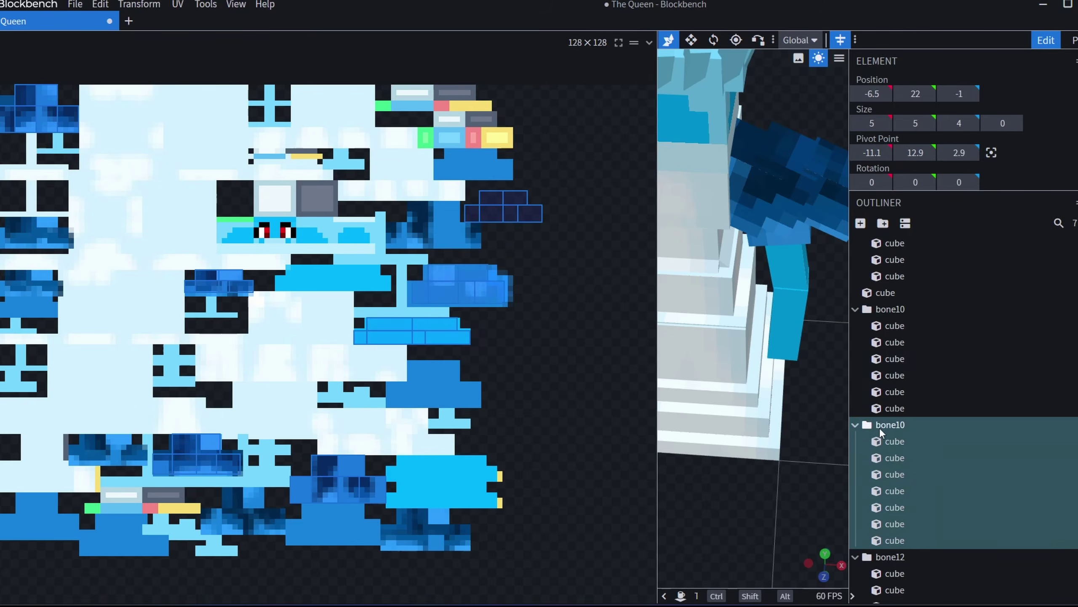
click(885, 310)
key(ctrl+z)
key(ctrl+z)
scroll(887, 497, up, 4)
click(886, 505)
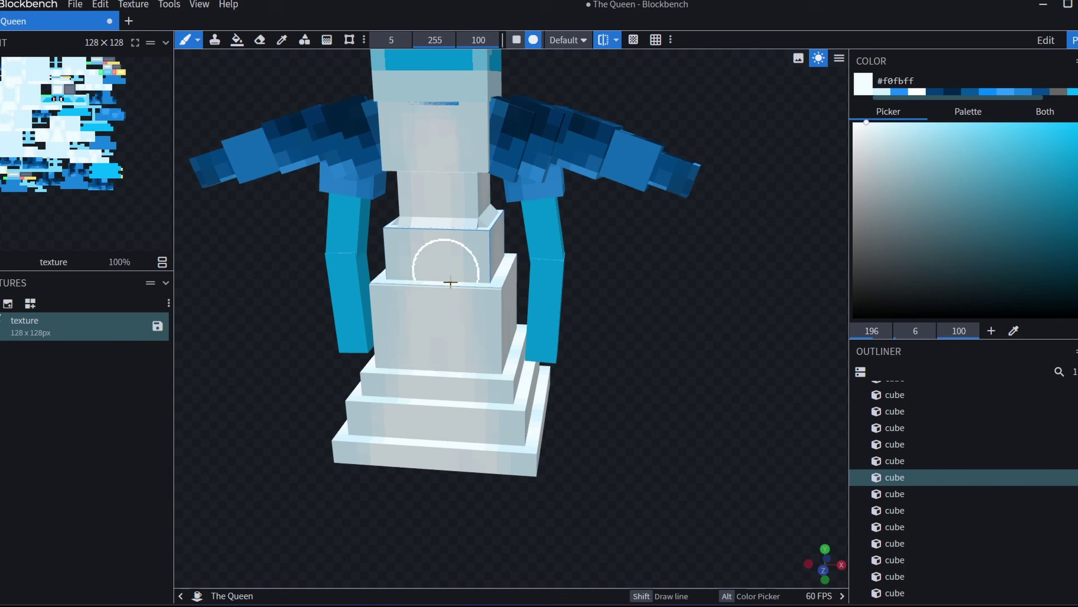
- Sample the body's pale #d3f1ff, then shade the top of the sleeve with #002c55 using brush size 2 and softness 100
click(282, 40)
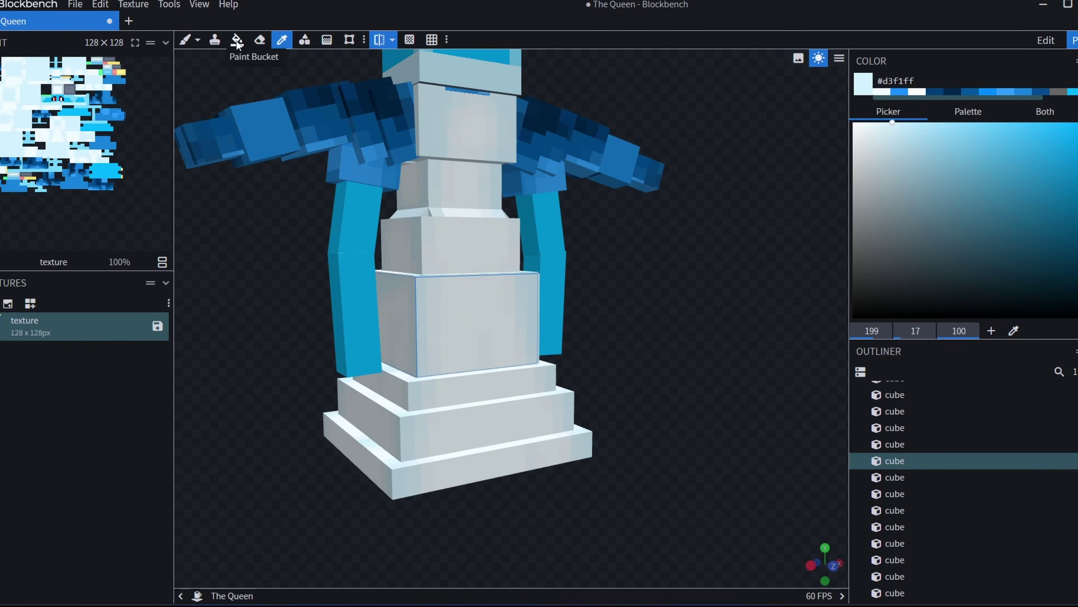
mouse_move(297, 297)
mouse_down()
mouse_move(424, 297)
mouse_move(403, 349)
mouse_up()
click(515, 219)
click(185, 40)
click(664, 284)
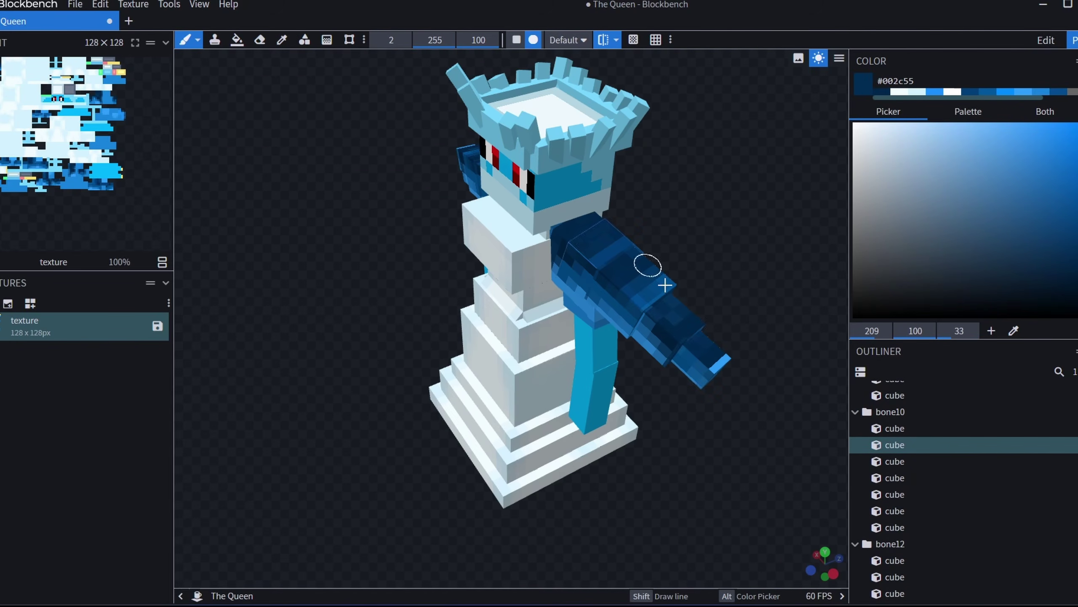
- Sample the bright blue #2d9efd and brush it along the lower edge and underside of the sleeve
click(669, 324)
click(282, 40)
mouse_move(297, 298)
mouse_down()
mouse_move(467, 305)
mouse_move(298, 213)
mouse_up()
click(185, 40)
click(602, 128)
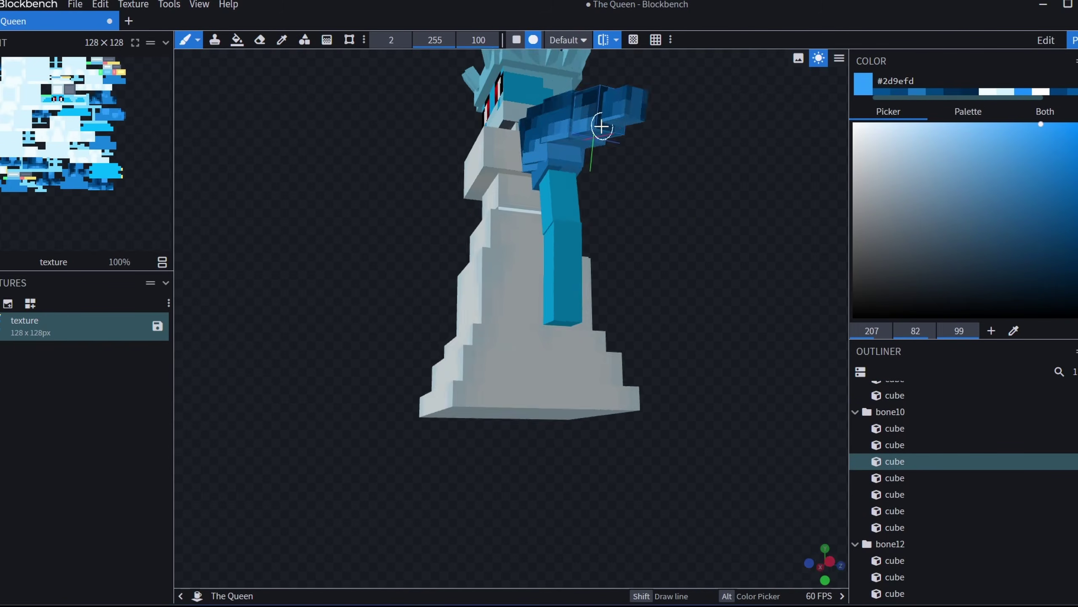
- Blend mid-blue #003e78 patches over the remaining faces of both sleeves with mirrored brush strokes
drag(297, 255, 489, 361)
click(401, 215)
drag(297, 297, 348, 297)
click(313, 180)
click(293, 206)
drag(637, 254, 770, 210)
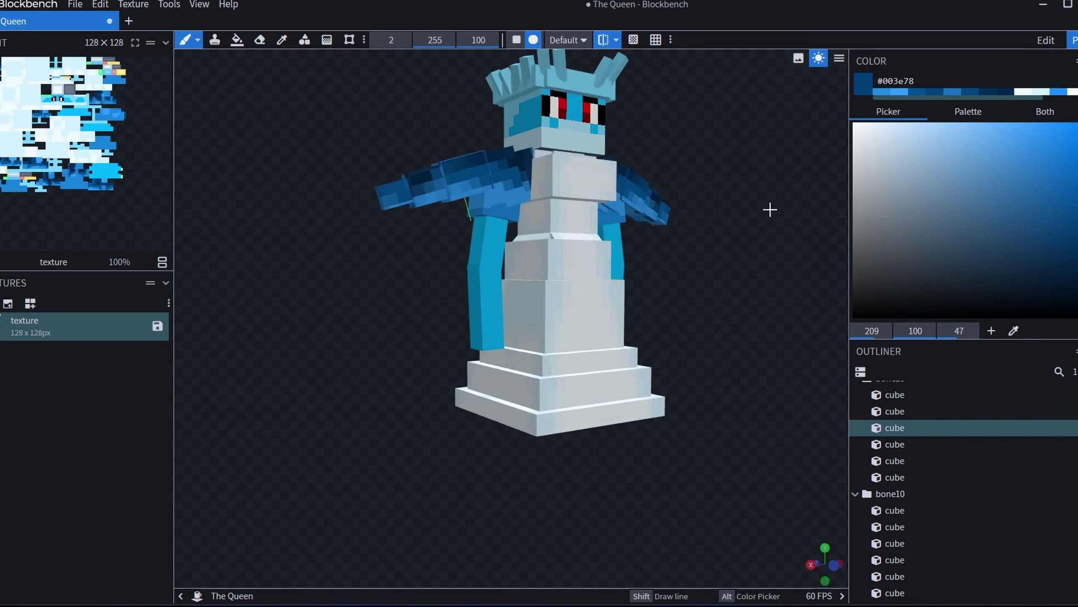
click(553, 309)
- Paint mirrored pale #dcf5ff patches over both forearms, densest at the hands and thinning out towards the elbows
mouse_move(722, 297)
mouse_down()
mouse_move(594, 318)
mouse_move(467, 308)
mouse_up()
click(282, 40)
click(185, 40)
drag(637, 297, 488, 318)
click(528, 303)
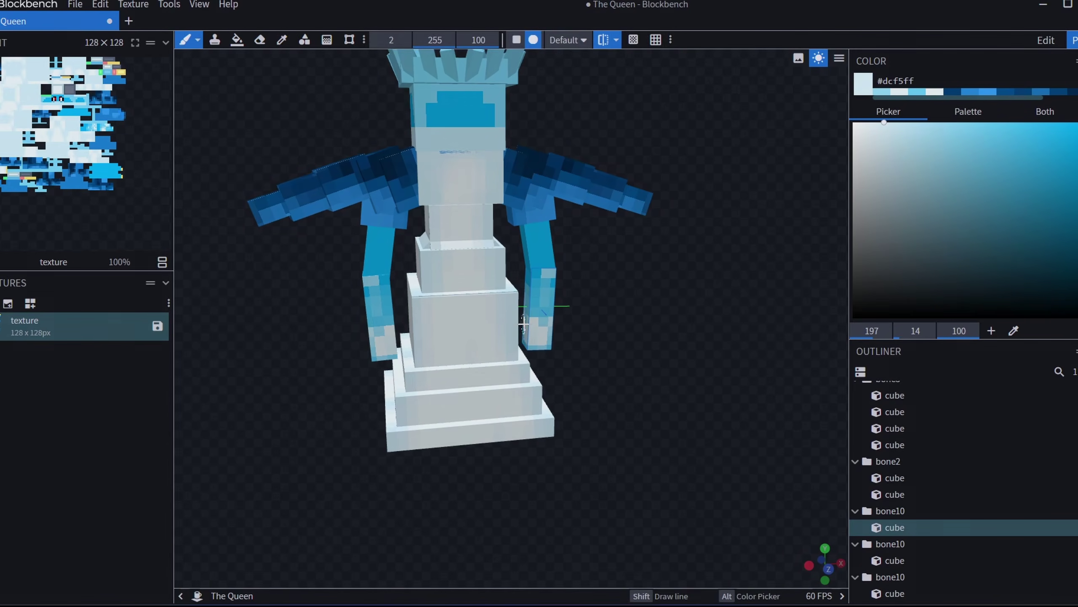
click(281, 40)
drag(637, 297, 488, 318)
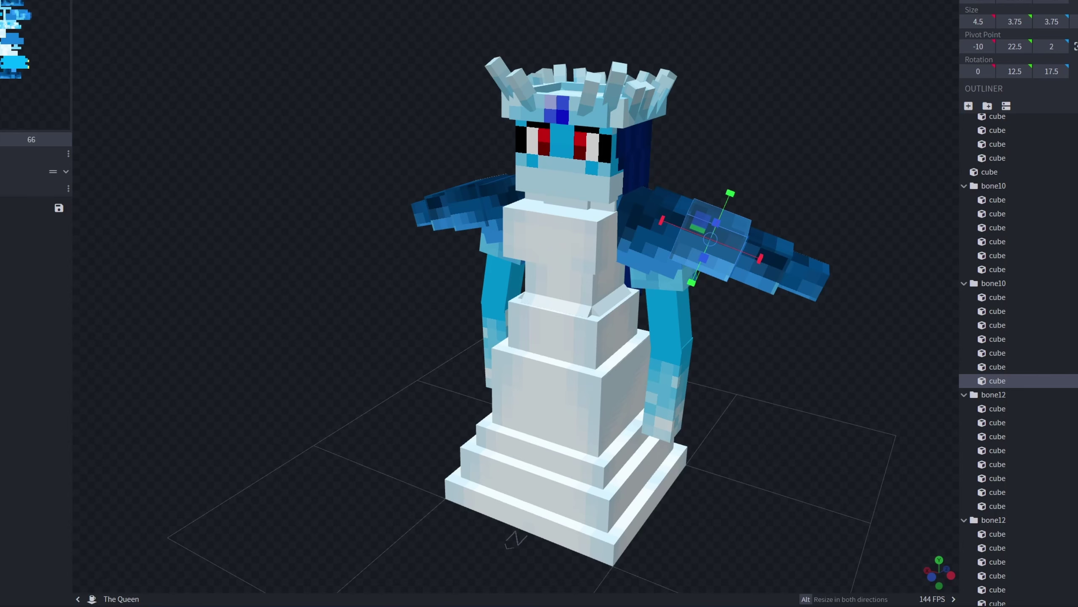
- Switch to Paint mode and examine the textured model from all sides, including the crown, hair, sleeves, forearms and base
key(2)
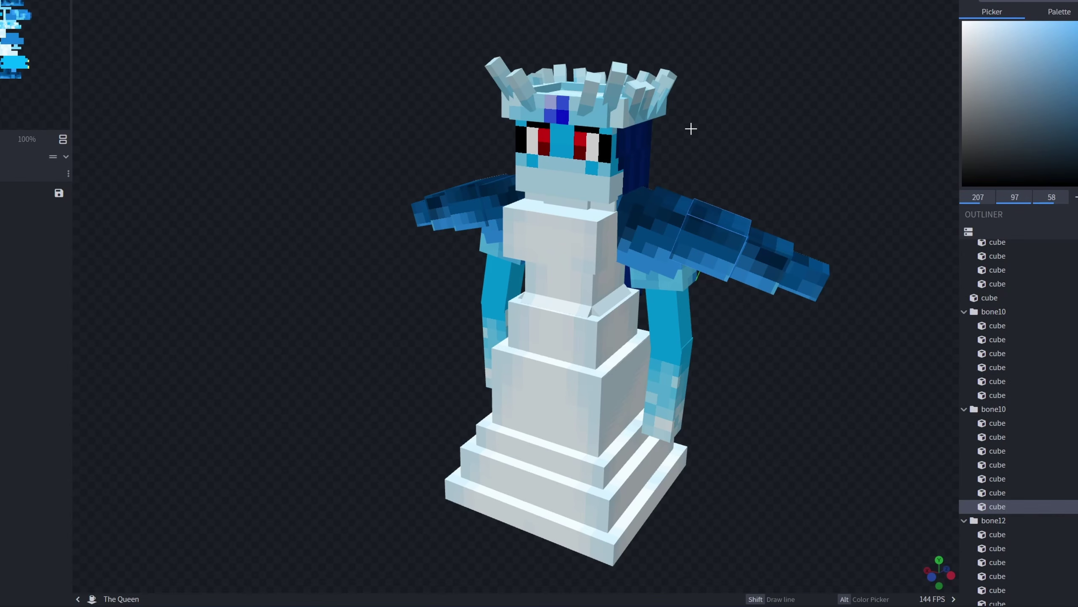
mouse_move(739, 125)
right_down()
mouse_move(833, 85)
mouse_move(640, 122)
mouse_move(674, 120)
right_up()
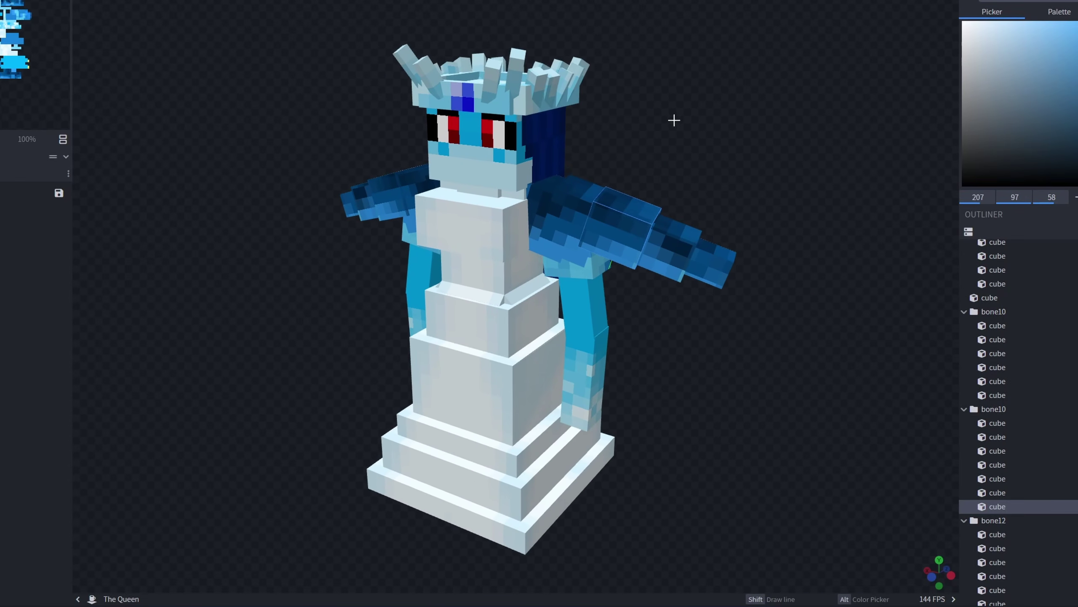
drag(641, 108, 546, 185)
drag(752, 162, 736, 184)
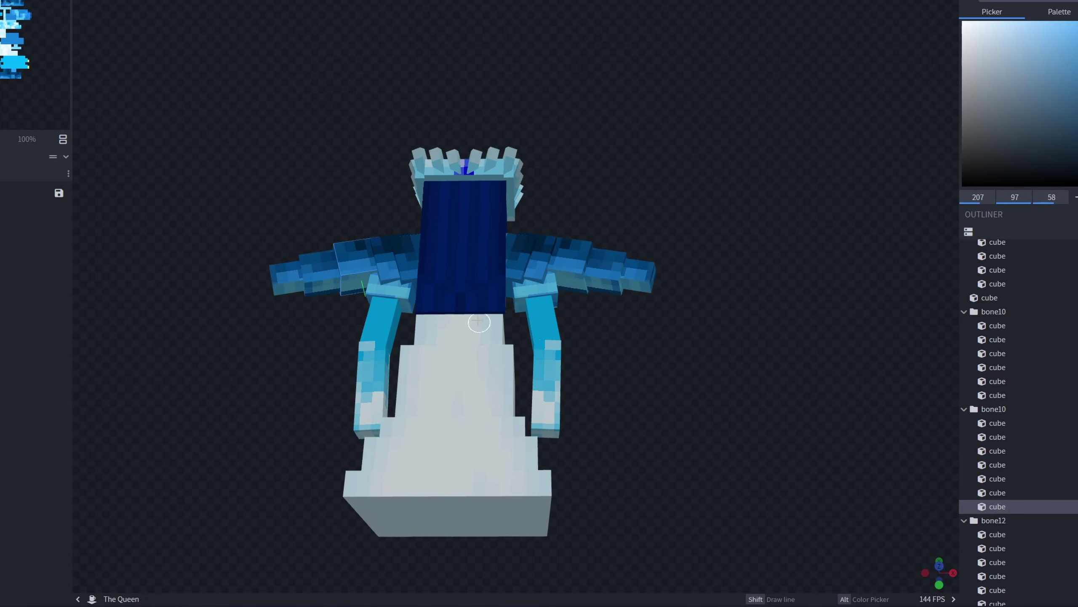
drag(625, 230, 662, 216)
drag(490, 215, 423, 233)
drag(530, 207, 560, 119)
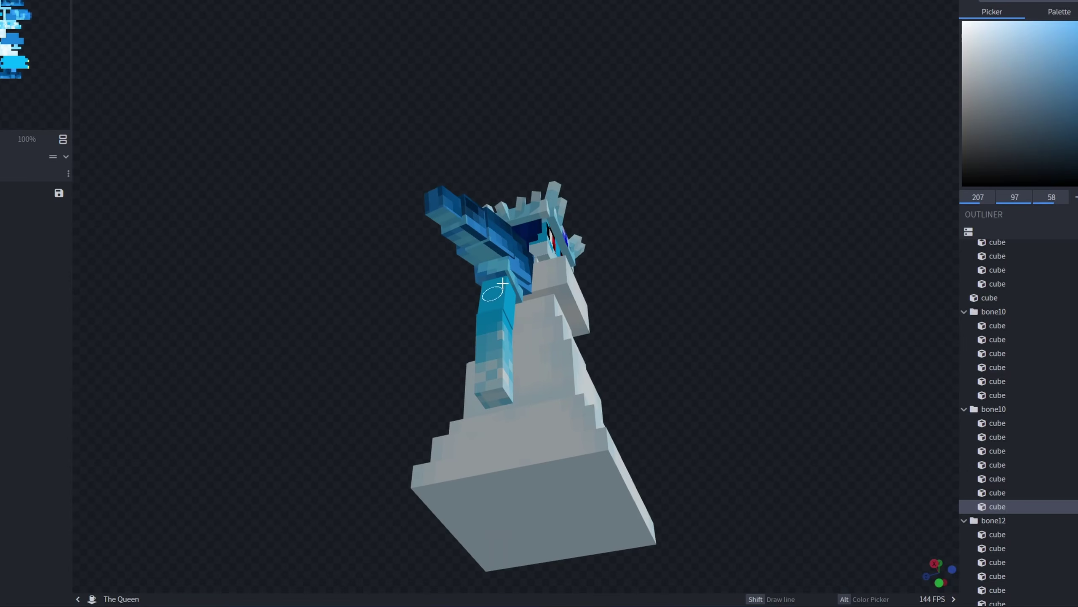
drag(509, 242, 439, 236)
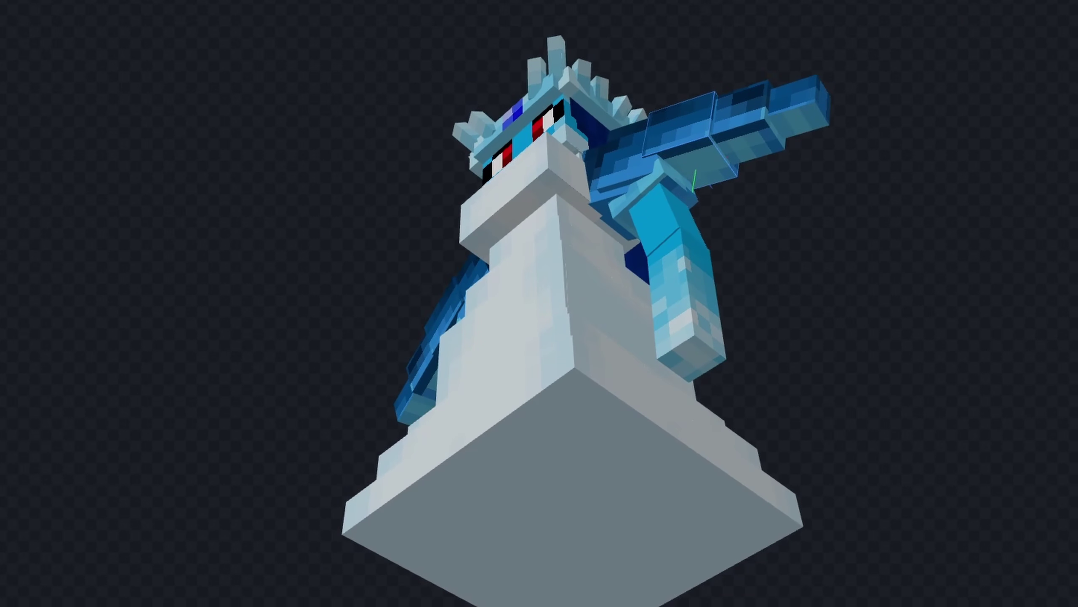
drag(890, 44, 471, 298)
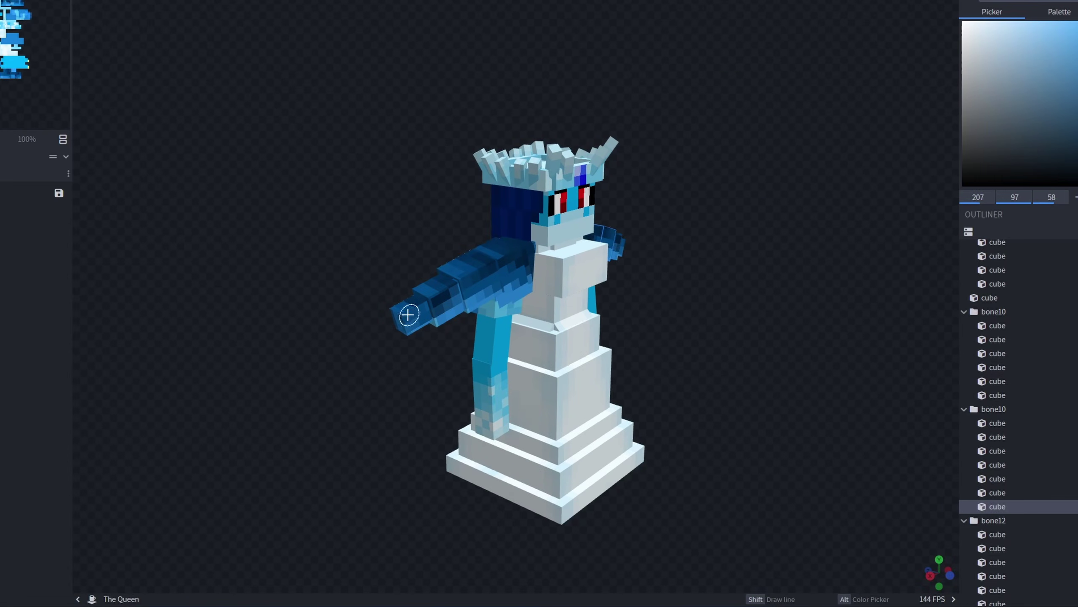
drag(821, 229, 637, 298)
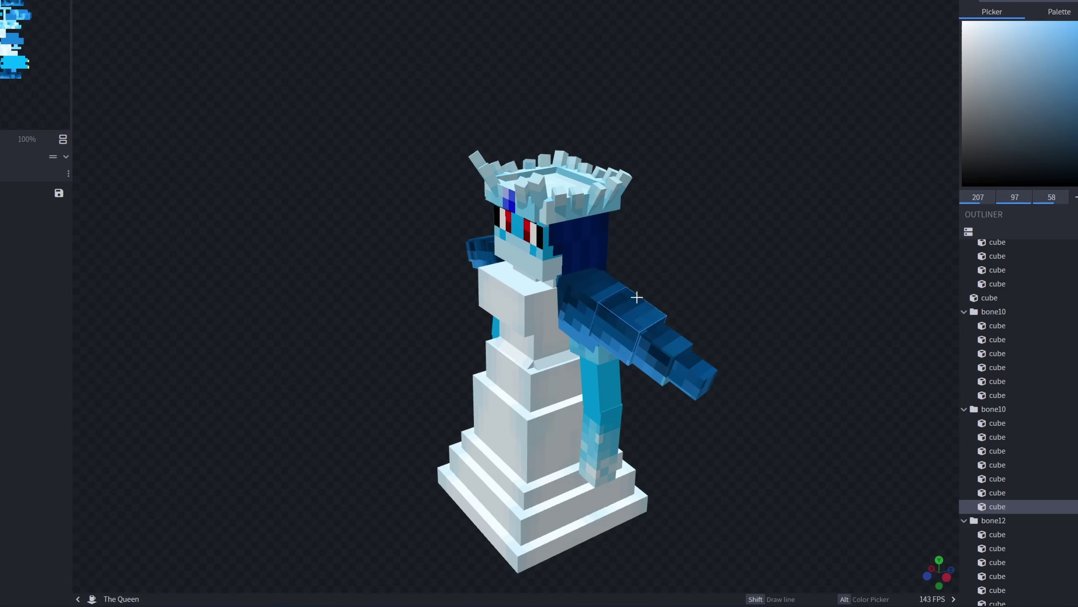
drag(757, 274, 662, 349)
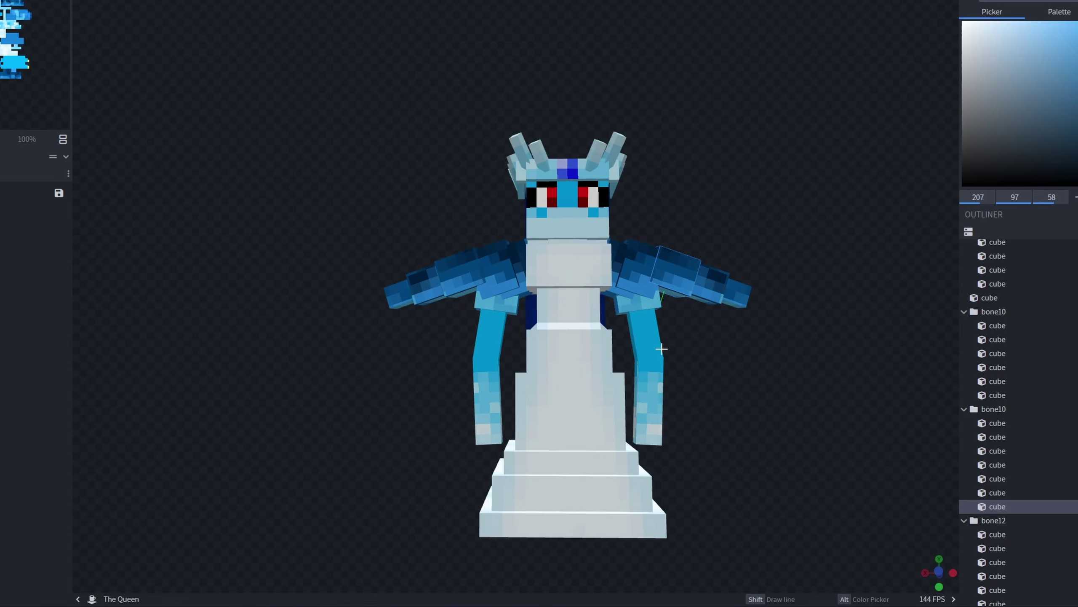
drag(780, 176, 413, 173)
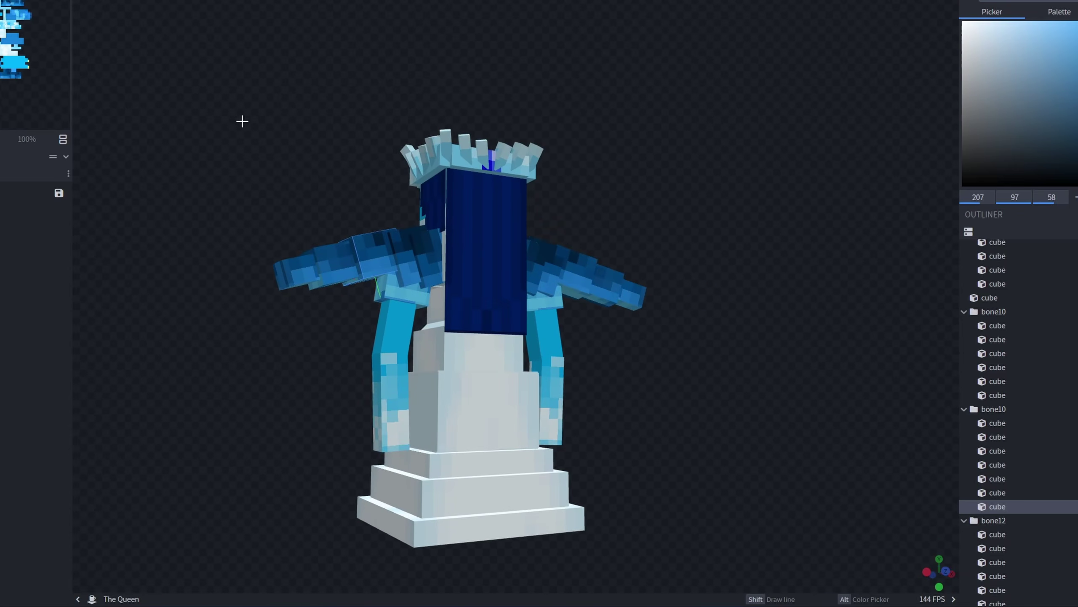
drag(242, 121, 519, 230)
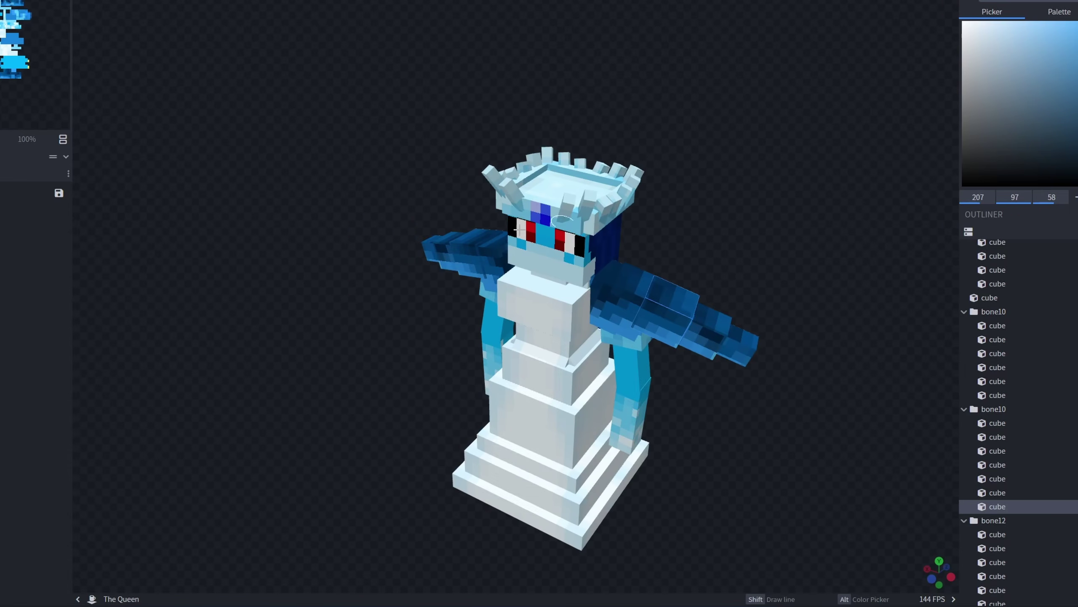
drag(596, 198, 445, 107)
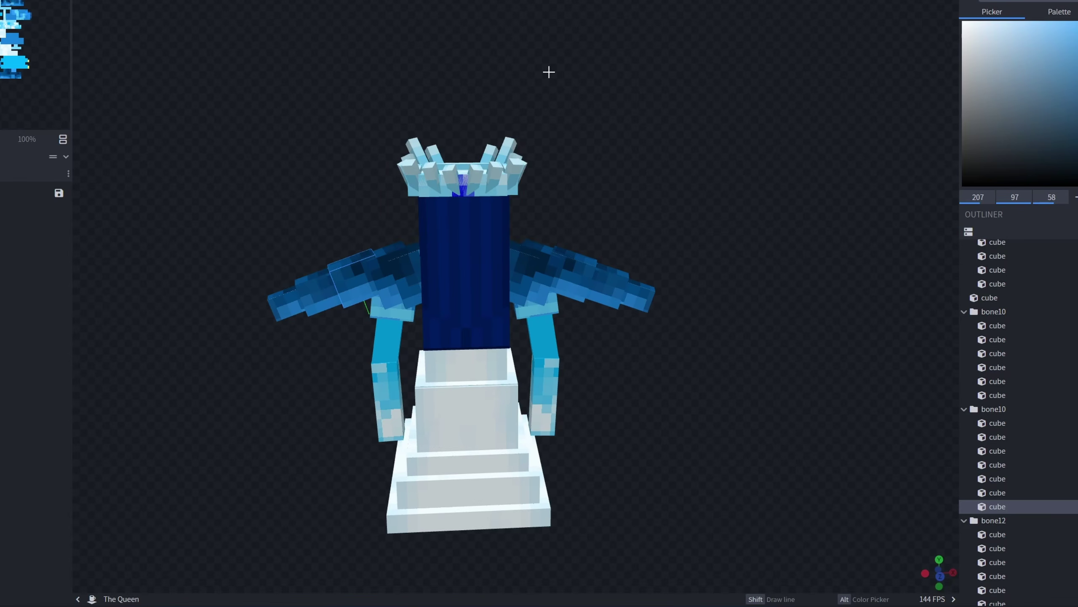
mouse_move(548, 72)
mouse_down()
mouse_move(713, 157)
mouse_move(440, 152)
mouse_move(505, 193)
mouse_move(828, 166)
mouse_move(761, 198)
mouse_move(420, 84)
mouse_move(625, 320)
mouse_move(640, 214)
mouse_move(745, 179)
mouse_move(789, 132)
mouse_up()
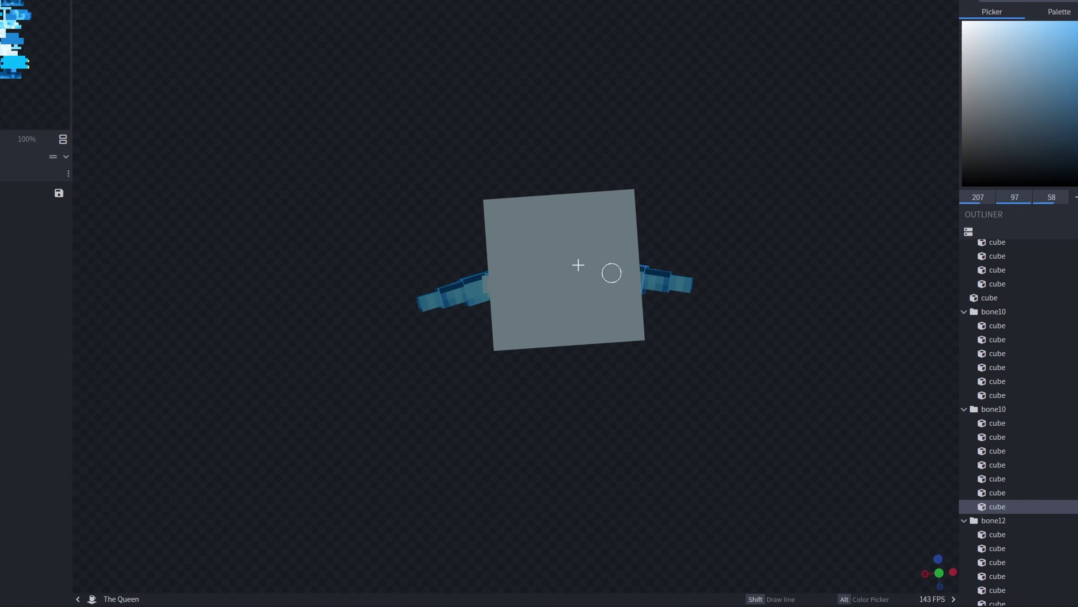
drag(579, 265, 859, 289)
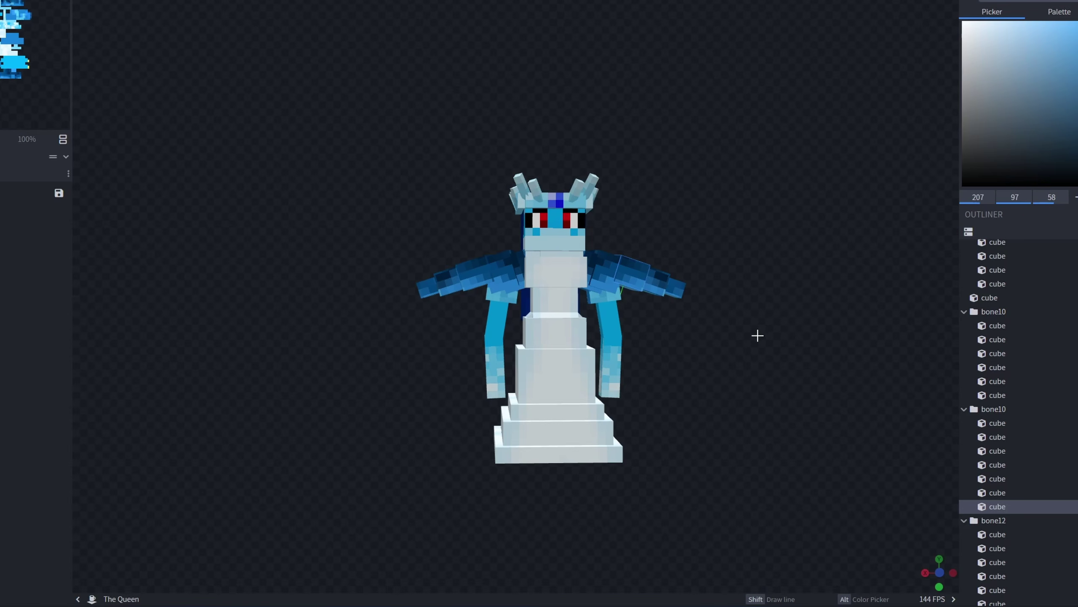
drag(758, 336, 373, 346)
scroll(465, 244, up, 8)
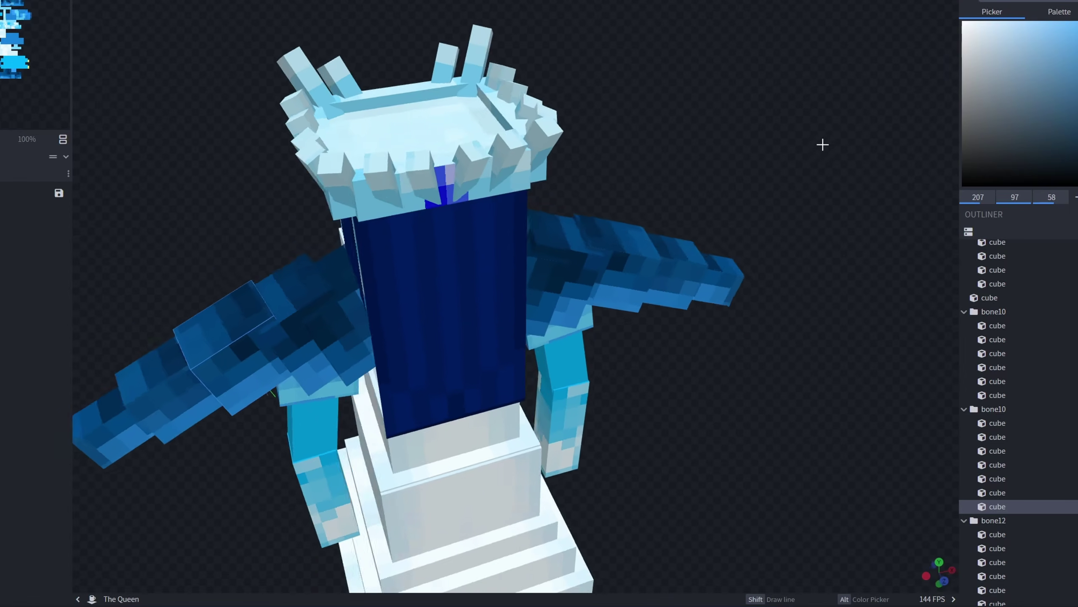
drag(823, 144, 551, 118)
scroll(552, 118, down, 4)
right_drag(554, 118, 626, 131)
drag(724, 180, 863, 247)
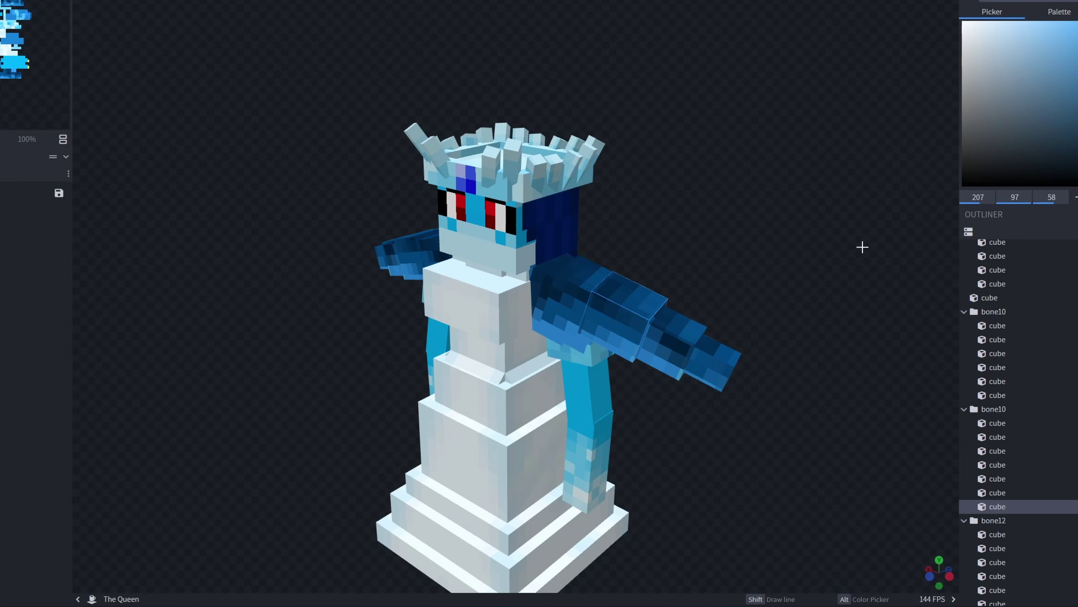
drag(862, 247, 920, 224)
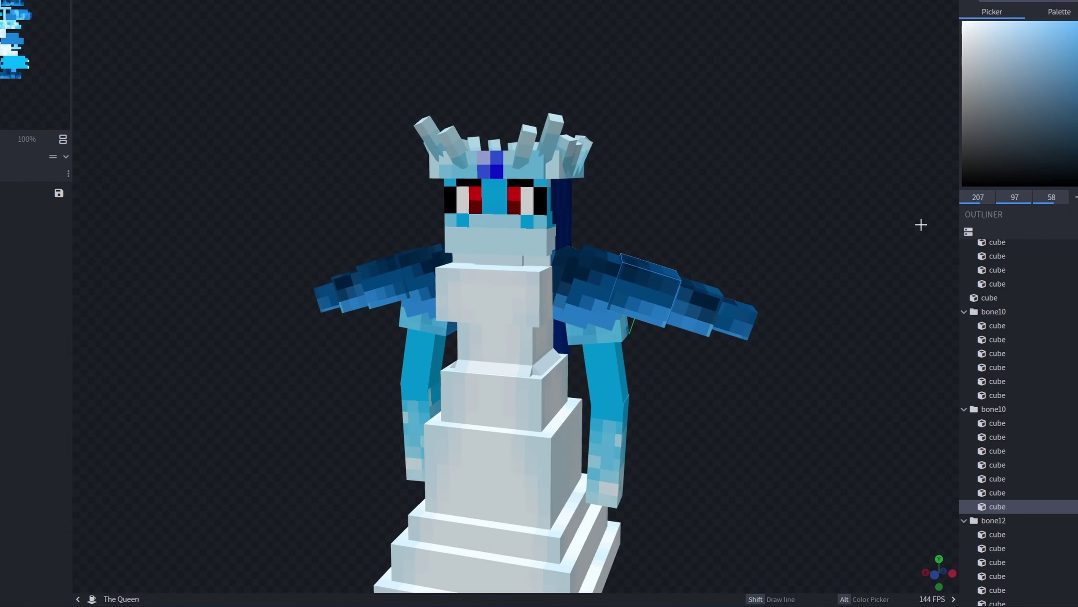
scroll(792, 231, down, 4)
drag(792, 232, 710, 379)
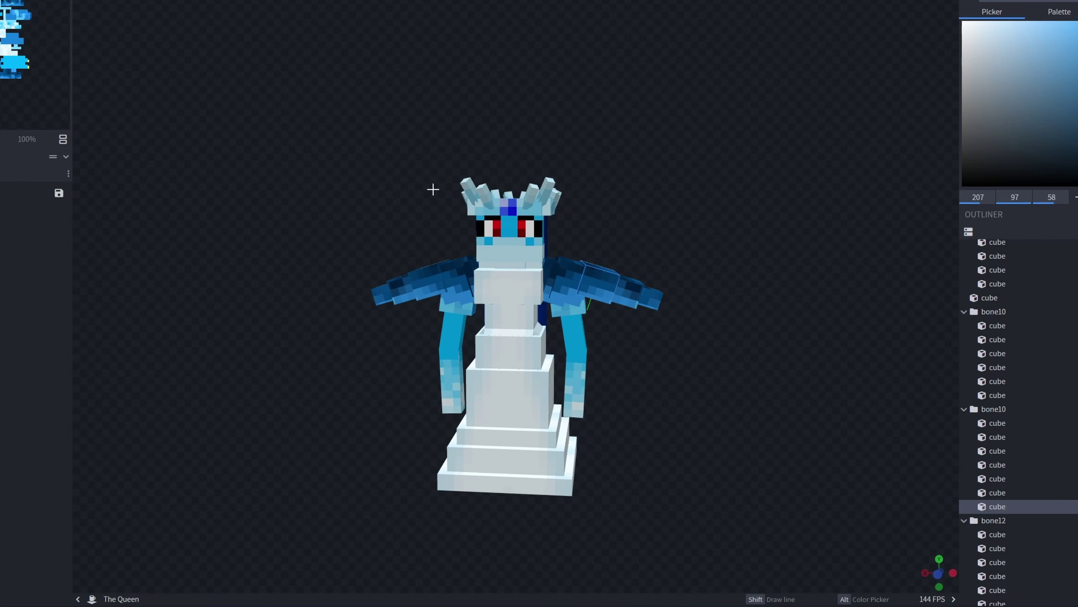